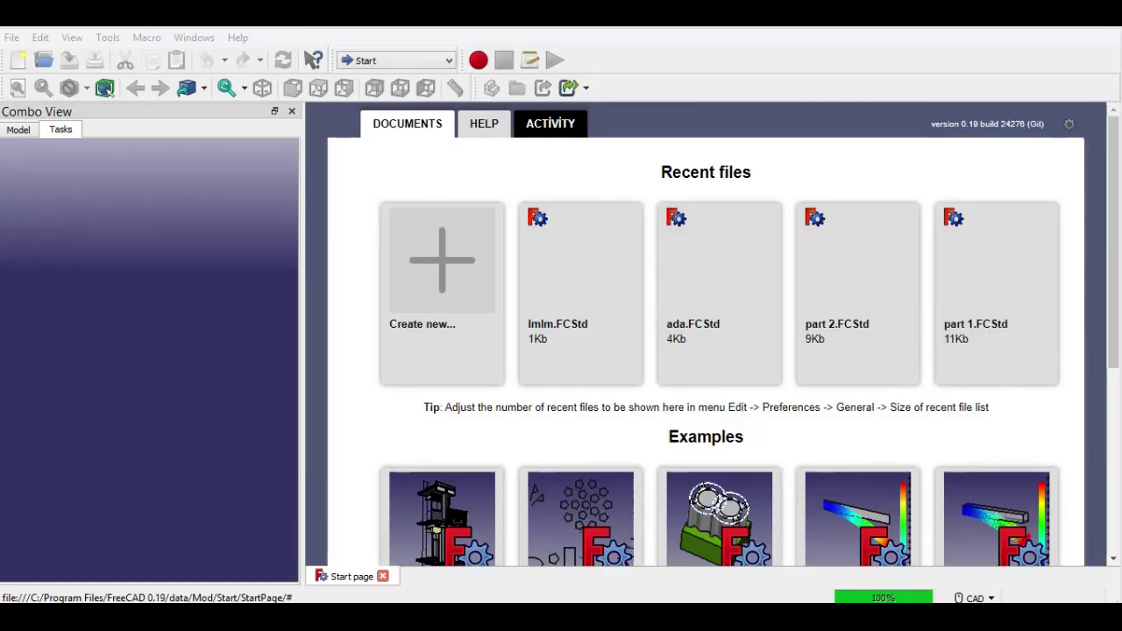
- Switch to the Part Design workbench and create a new document
left_click(394, 59)
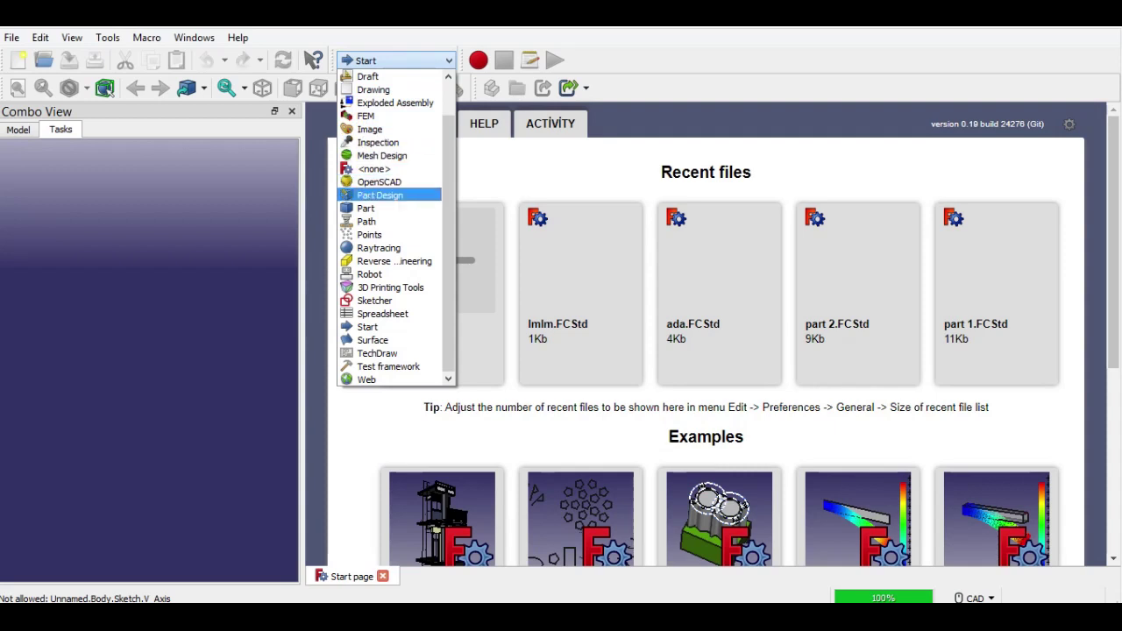
left_click(379, 195)
left_click(442, 298)
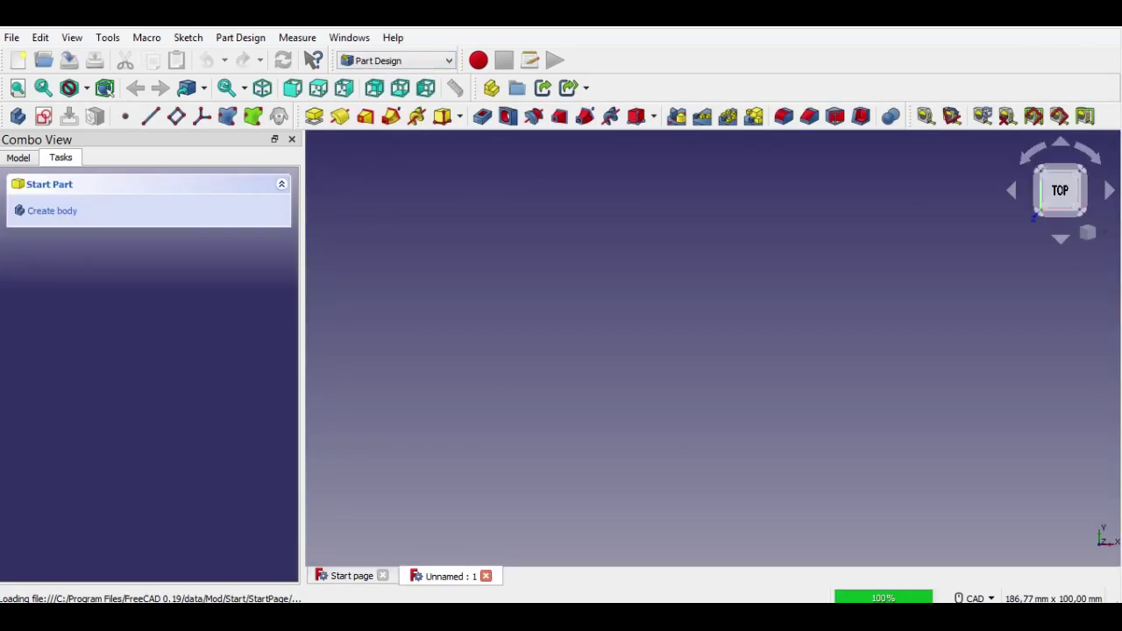
- Create a new sketch on the YZ plane of a new body
left_click(44, 116)
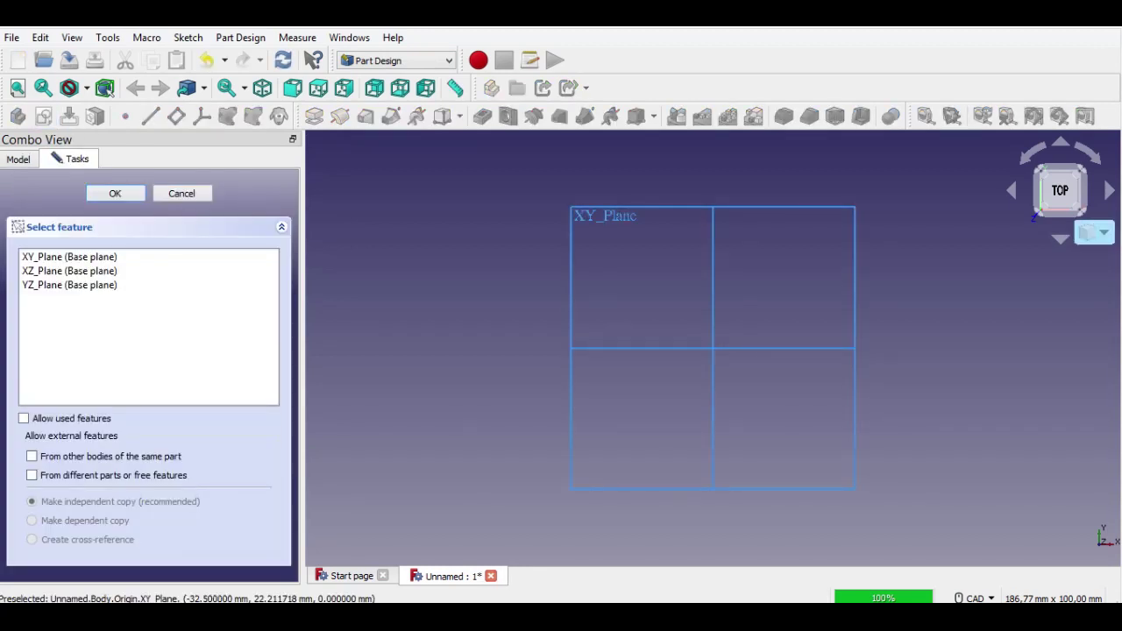
left_click(1094, 233)
left_click(1064, 281)
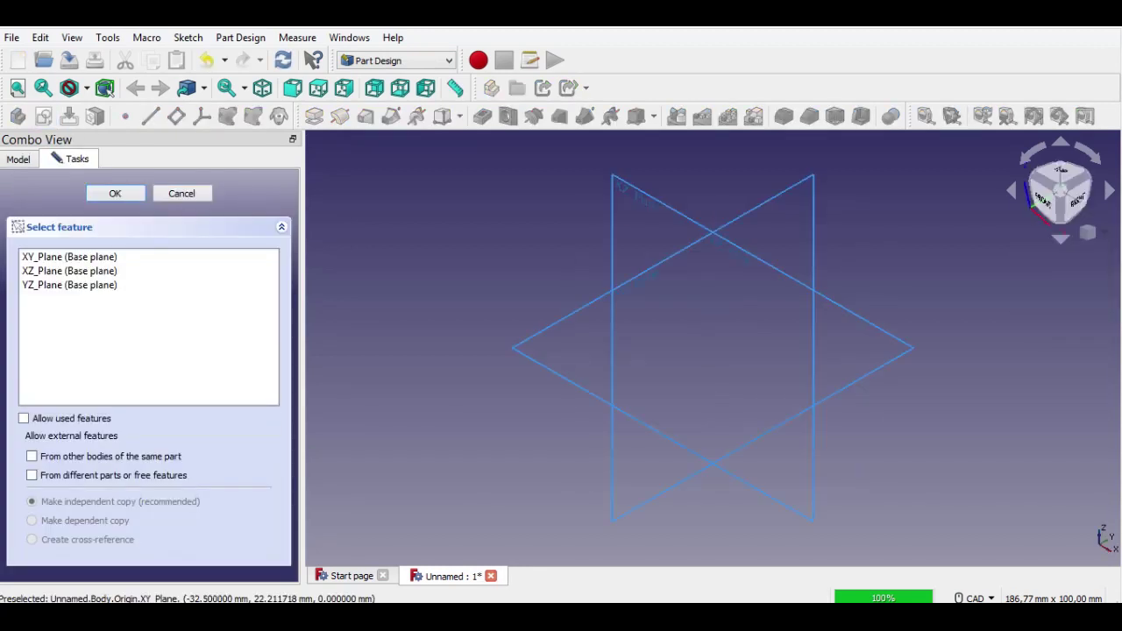
left_click(69, 284)
left_click(115, 193)
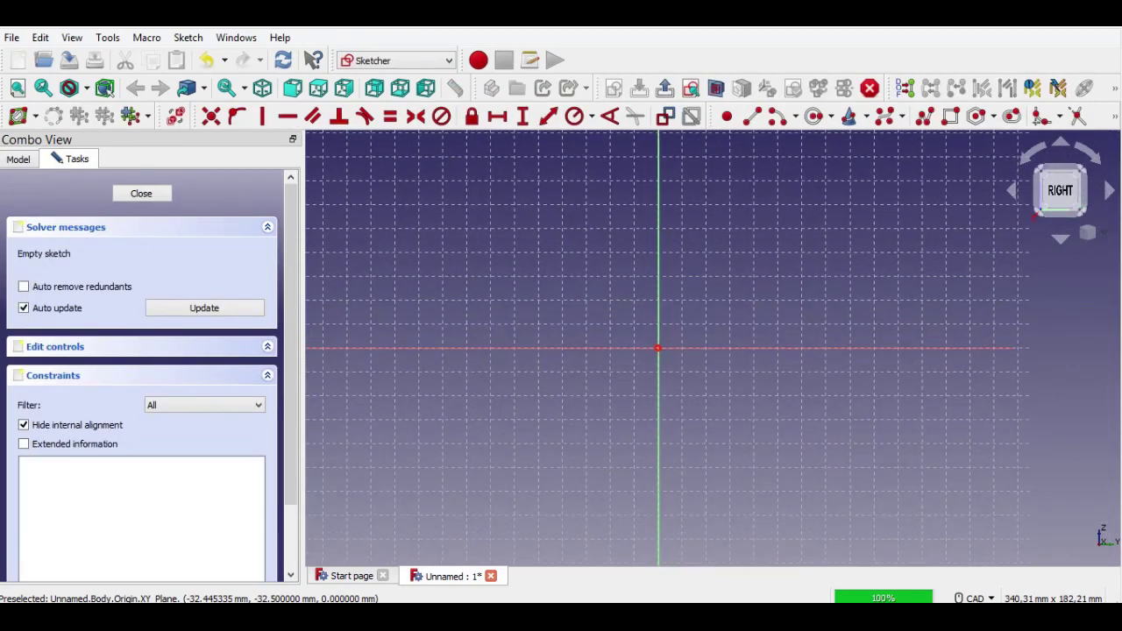
- Sketch a rectangle around the origin, about 83 mm wide and 118 mm high
left_click(951, 117)
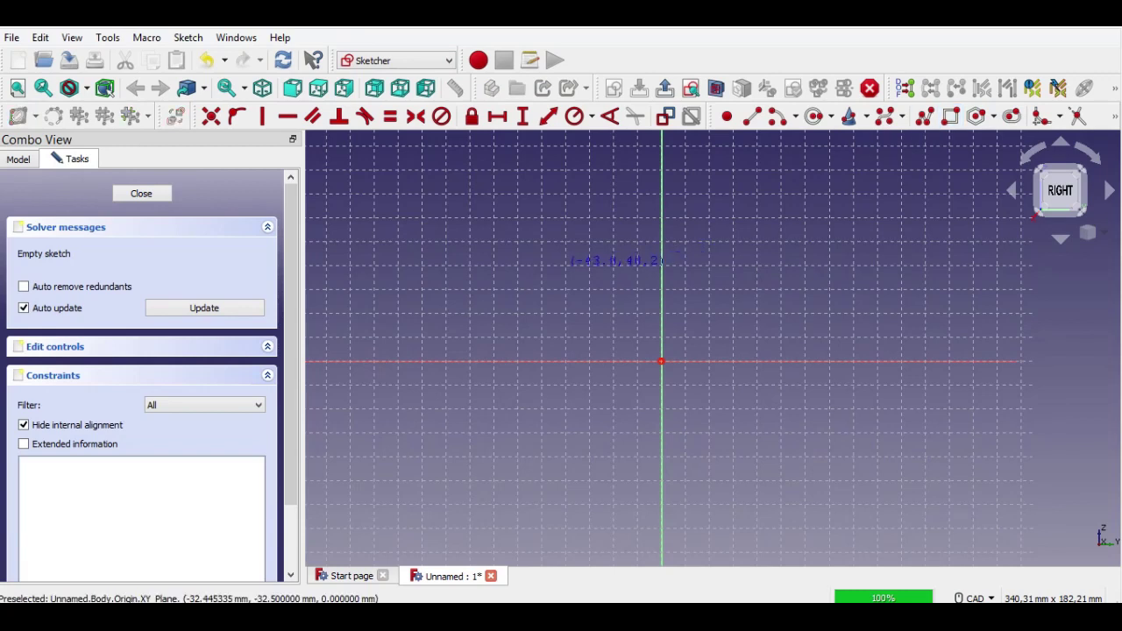
left_click(570, 264)
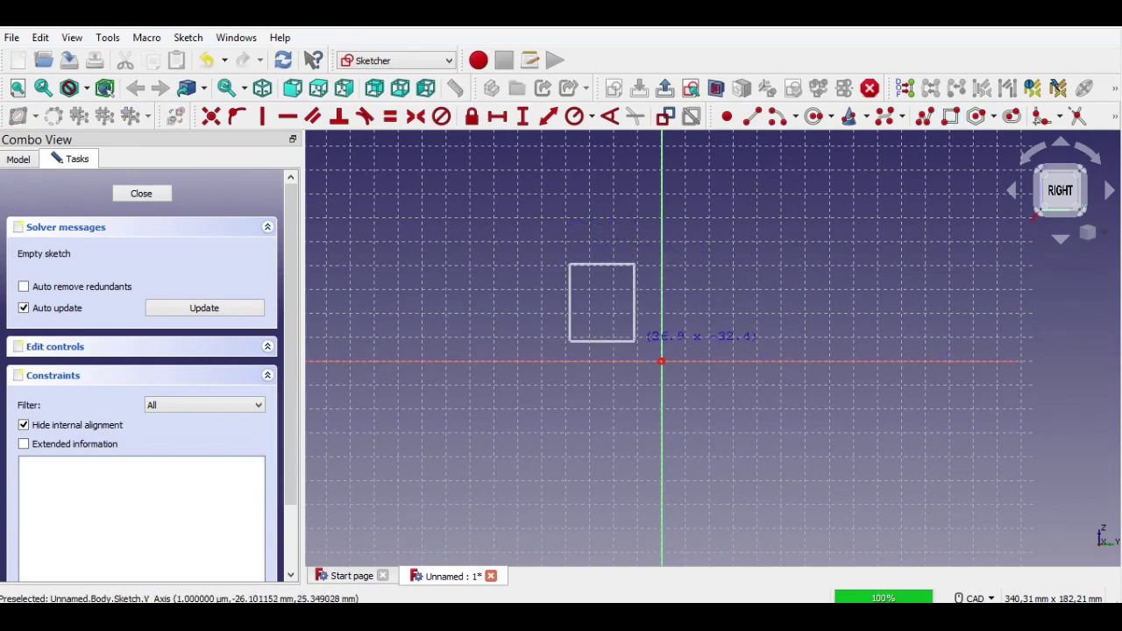
left_click(768, 546)
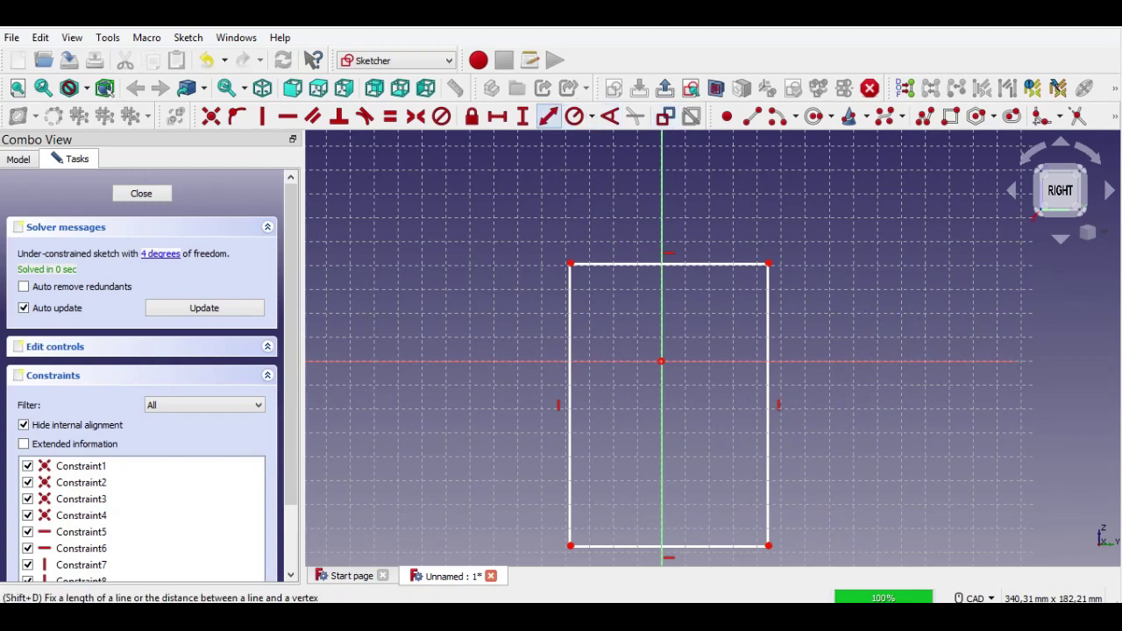
- Constrain the rectangle's top edge to 40 mm and its left edge to 110 mm
left_click(622, 264)
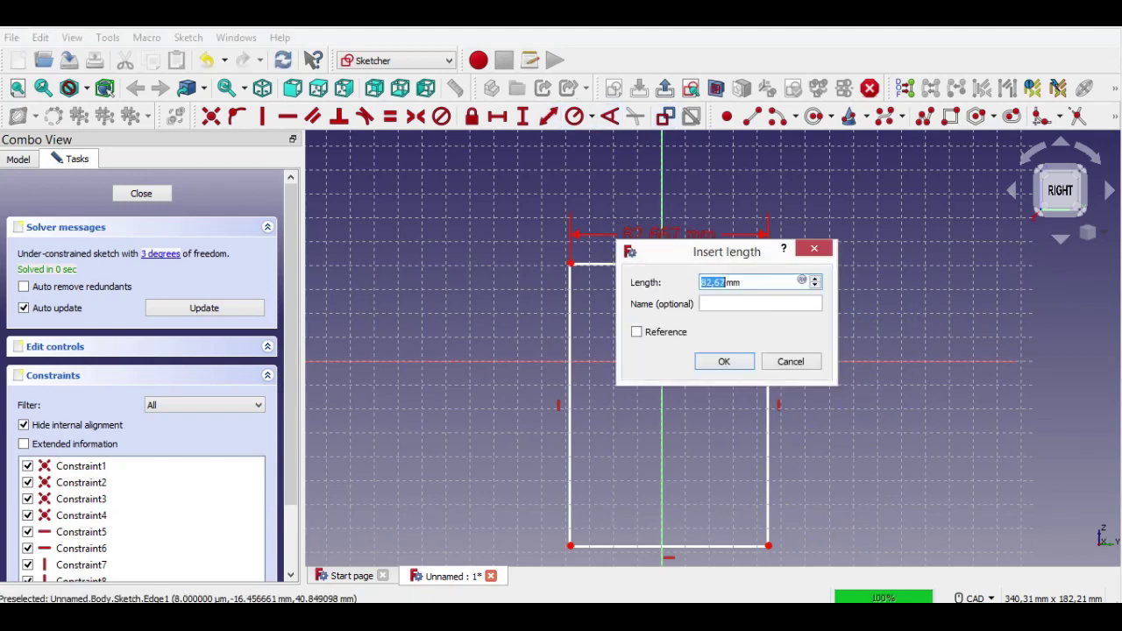
type("40")
key("Return")
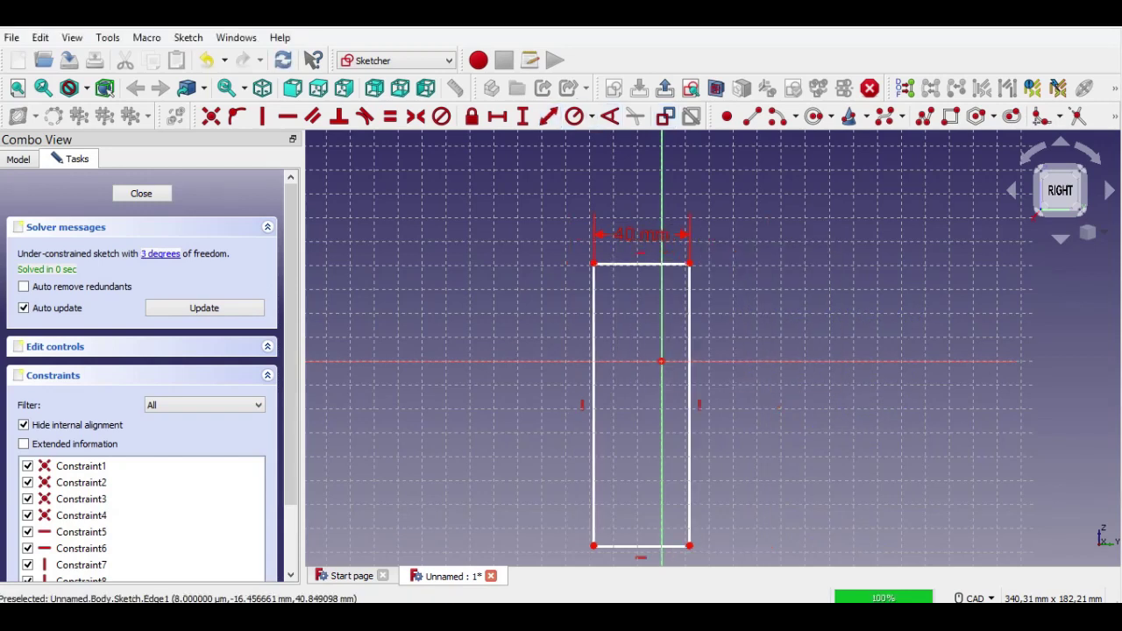
scroll(654, 249, "up", 2)
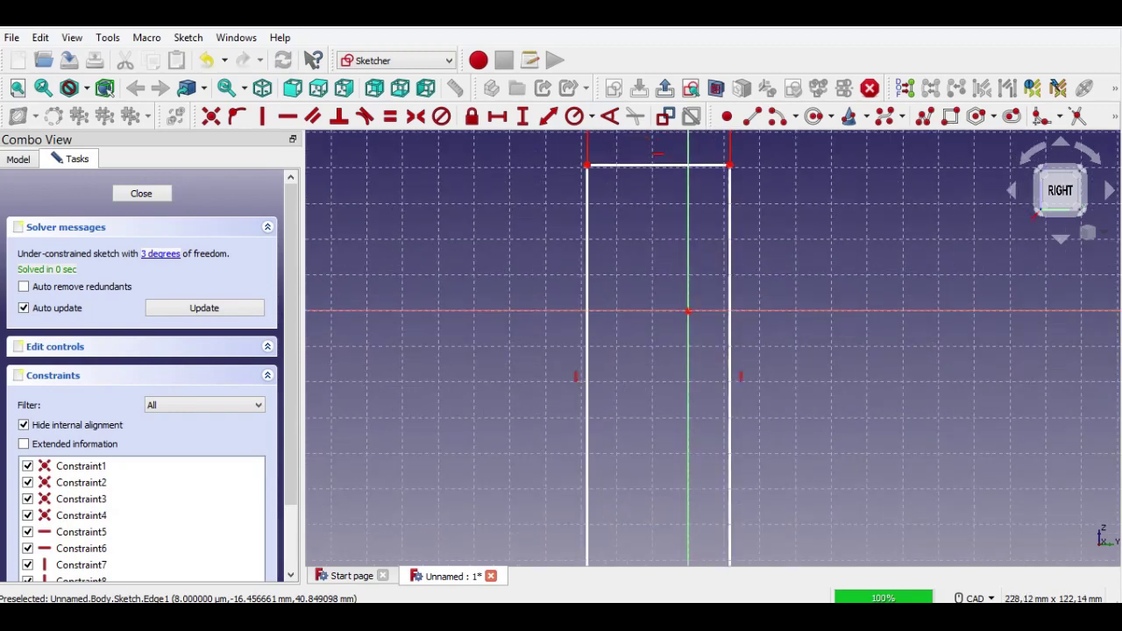
scroll(627, 277, "down", 1)
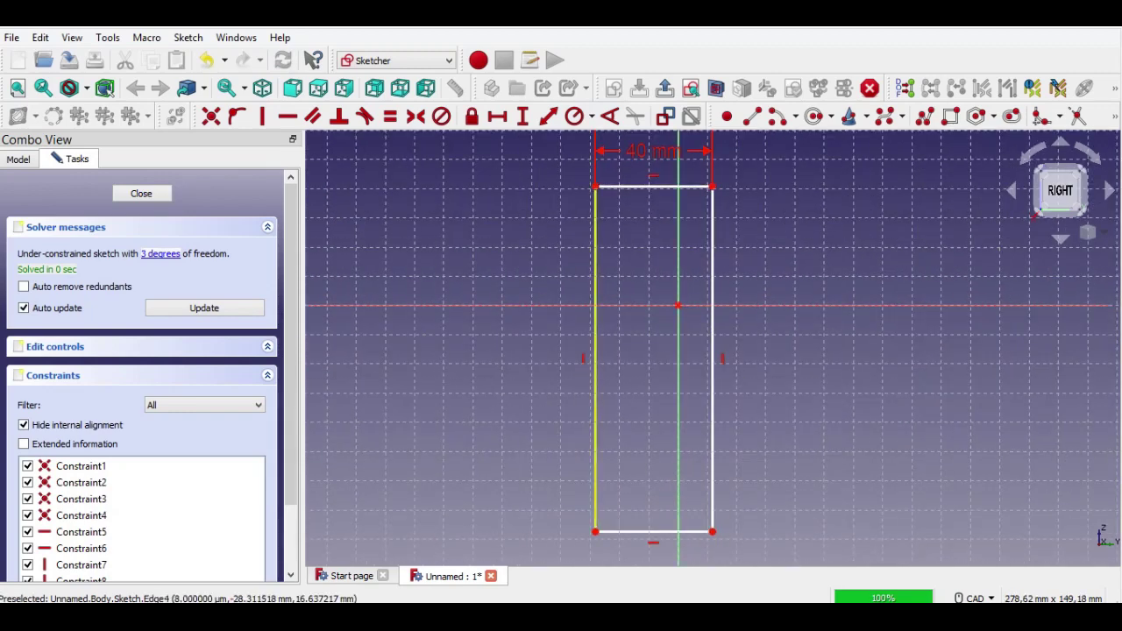
left_click(595, 256)
type("110")
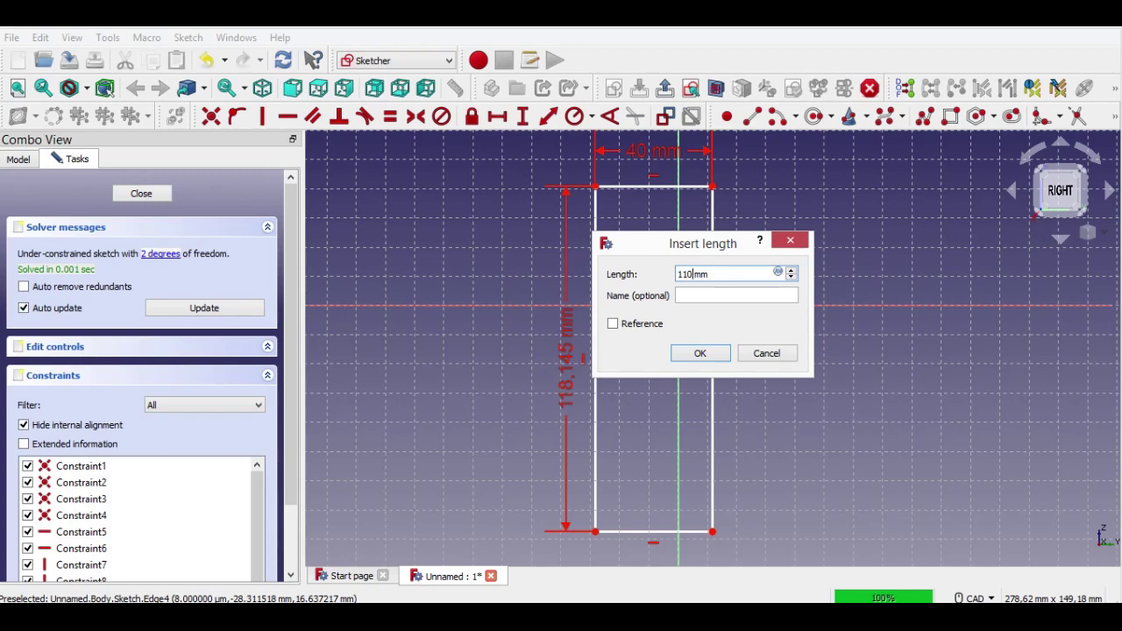
key("Return")
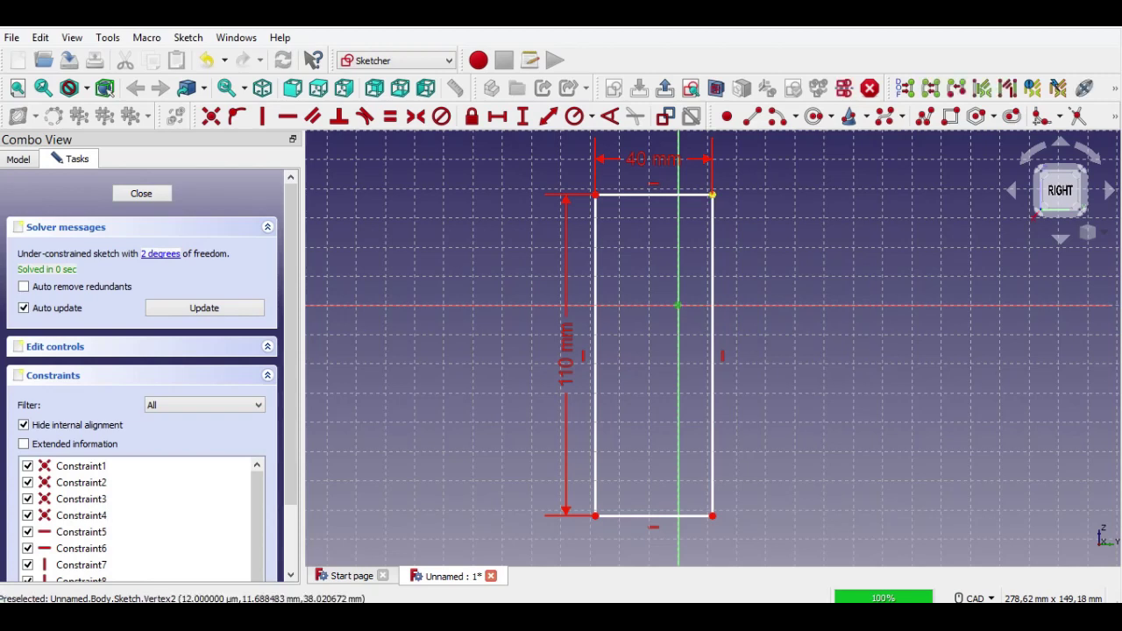
- Set the horizontal distance from the origin to the rectangle's top-right corner to 20 mm and place the dimension below the rectangle
left_click(711, 194)
type("20")
key("Return")
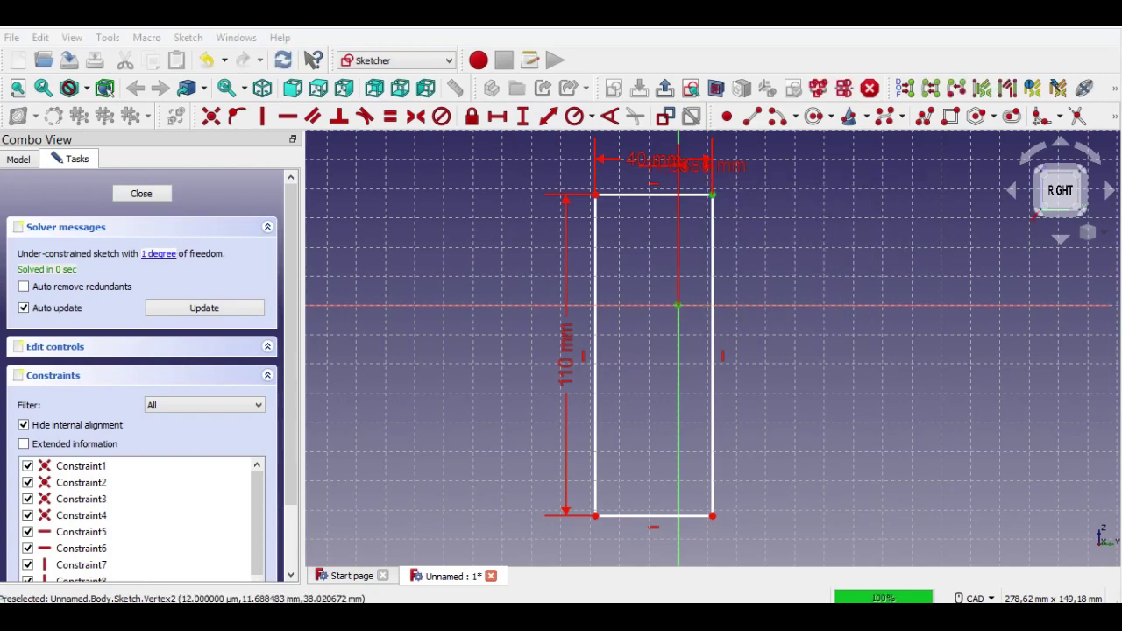
left_click_drag(701, 164, 705, 536)
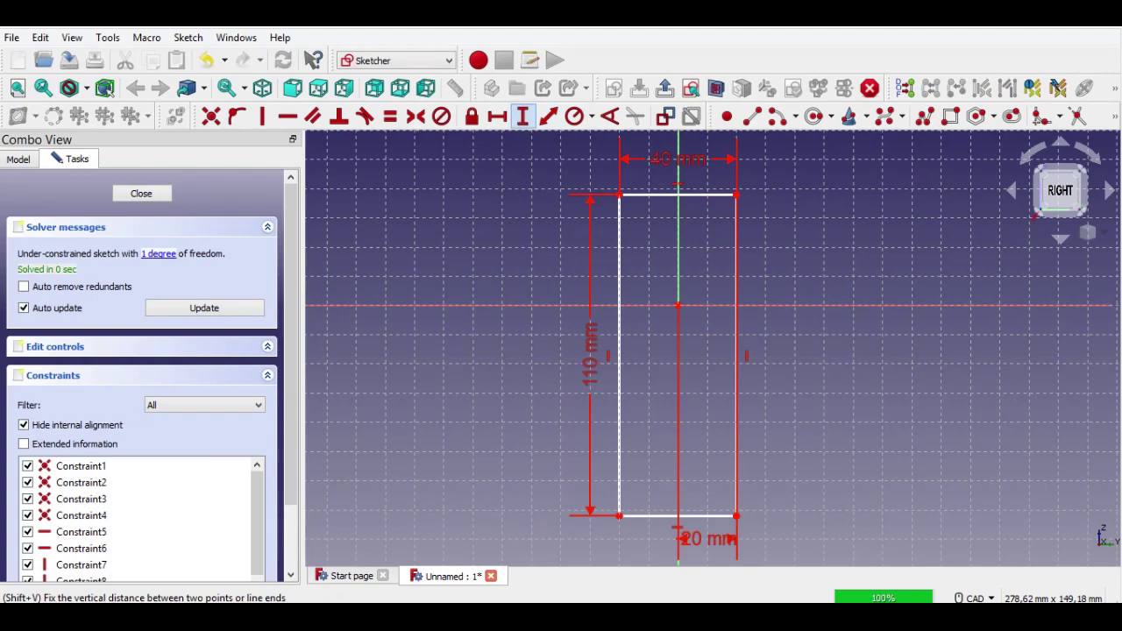
- Set the vertical distance from the rectangle's top-left corner to the origin to 20 mm and move that dimension outside the 110 mm one
left_click(620, 195)
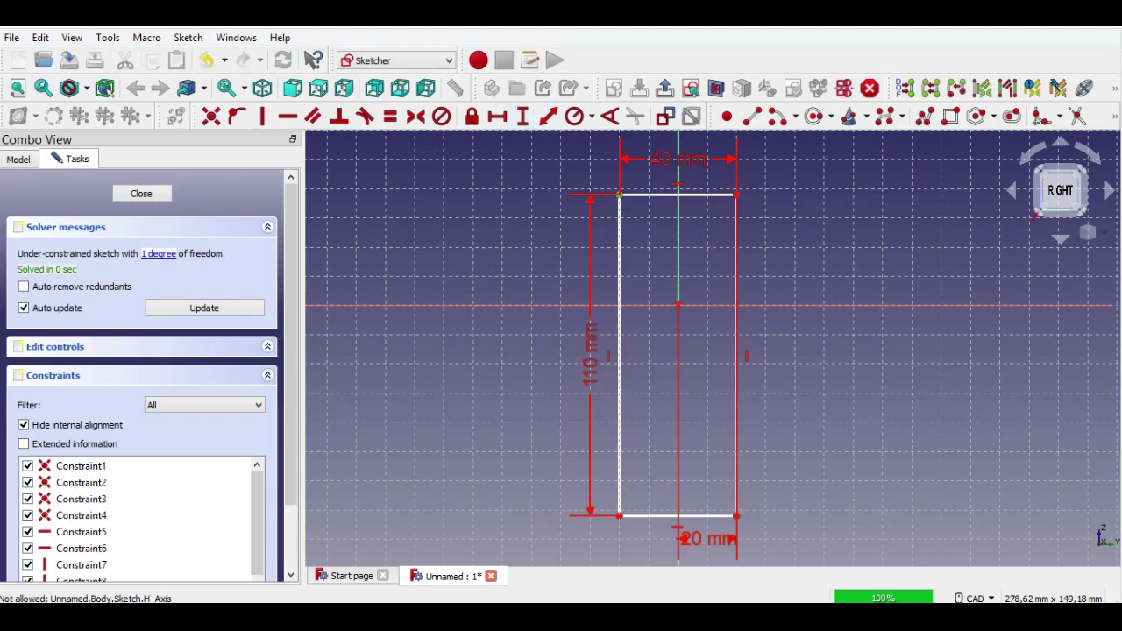
left_click(677, 305)
type("20")
key("Return")
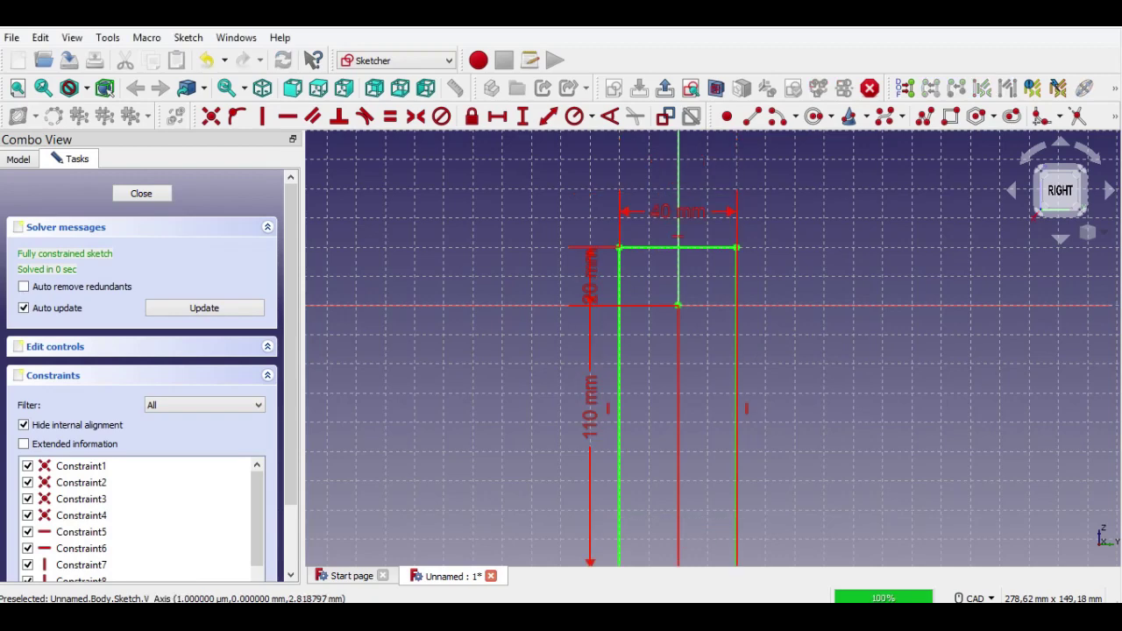
left_click_drag(590, 281, 525, 289)
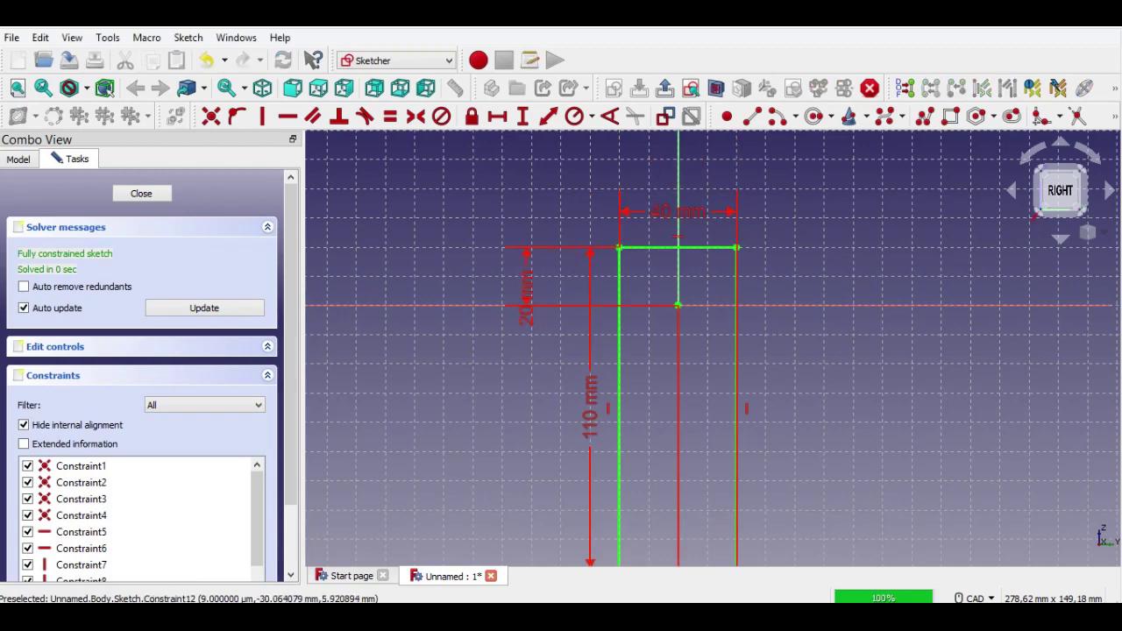
scroll(780, 346, "down", 1)
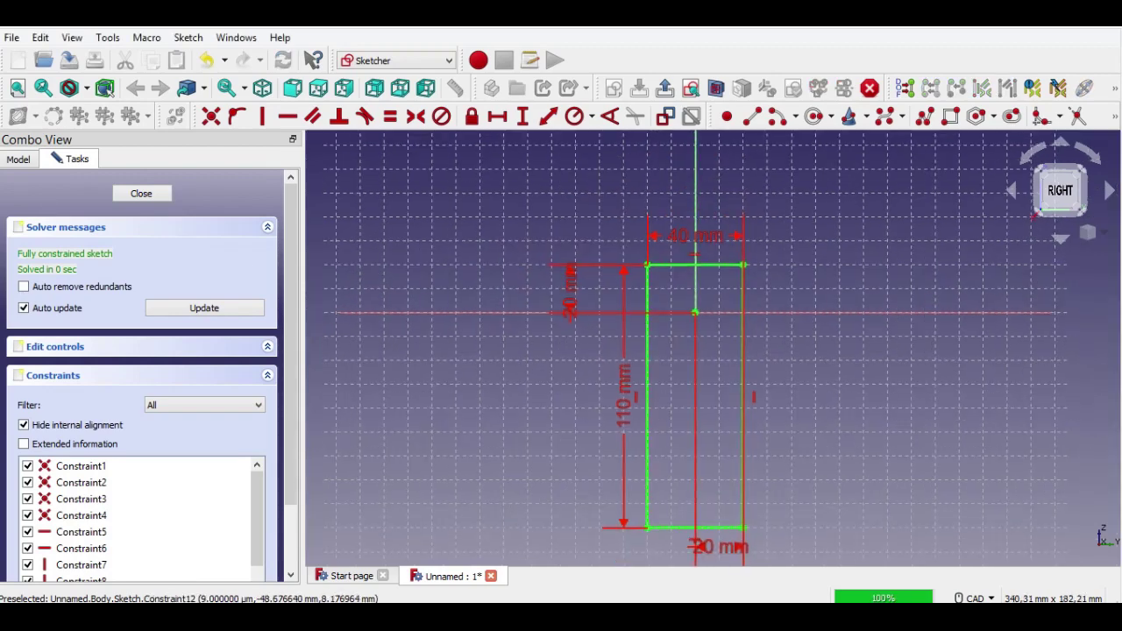
middle_click_drag(780, 345, 759, 298)
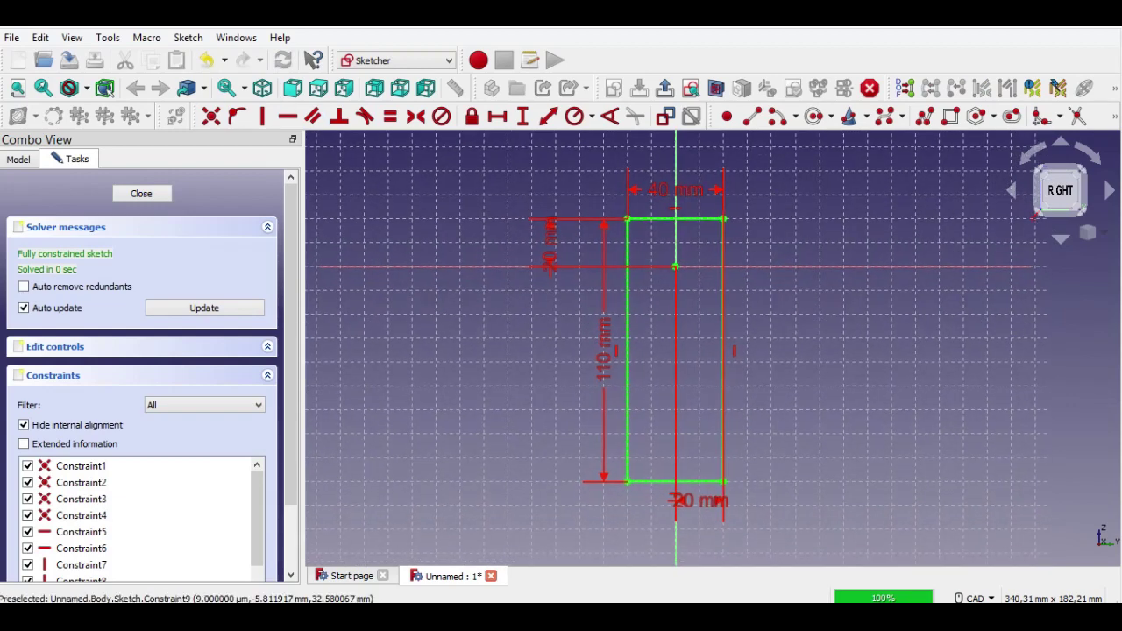
- Finish the rectangle sketch and pad it 10 mm into a plate
left_click(141, 193)
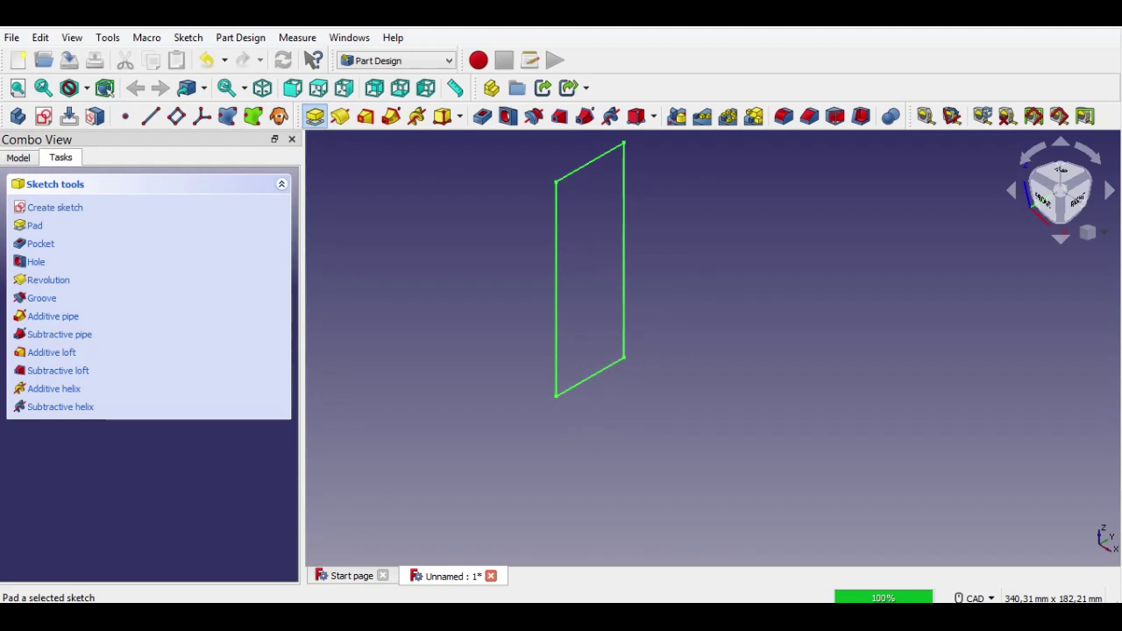
left_click(34, 225)
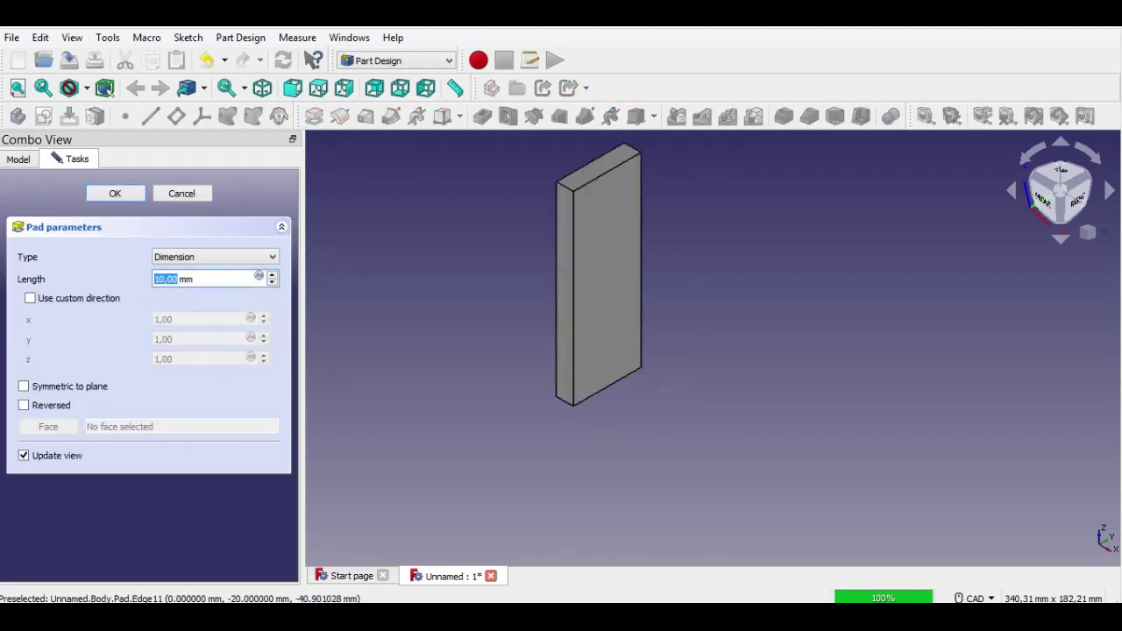
left_click(115, 193)
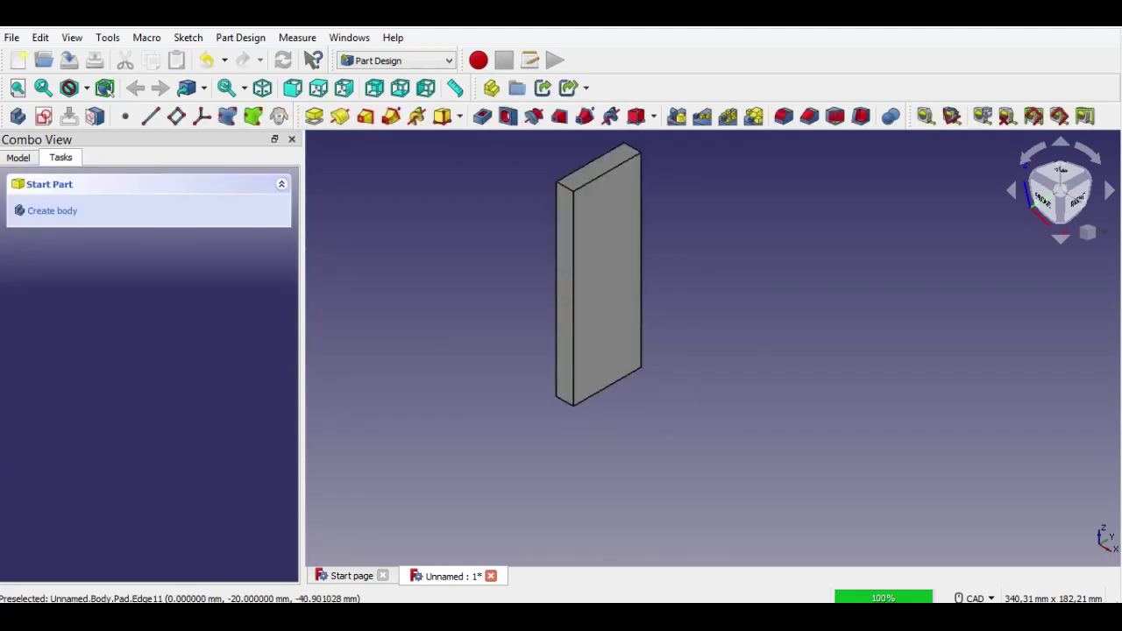
- Start a sketch on the plate's large front face and draw a circle of about 10.5 mm radius centred on the origin
left_click(618, 307)
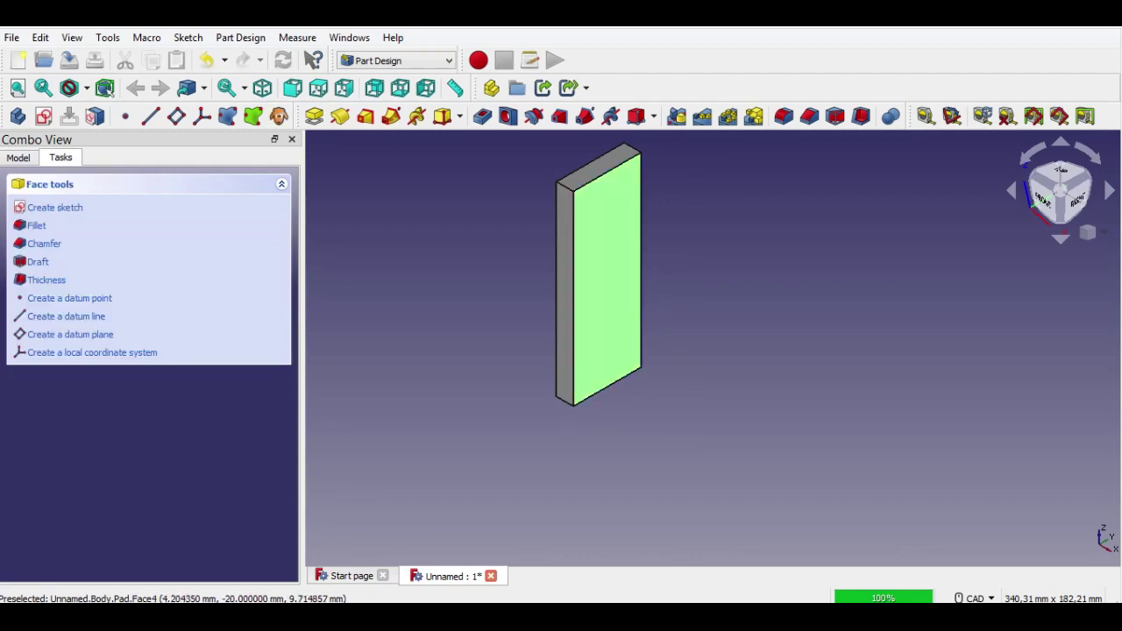
left_click(44, 116)
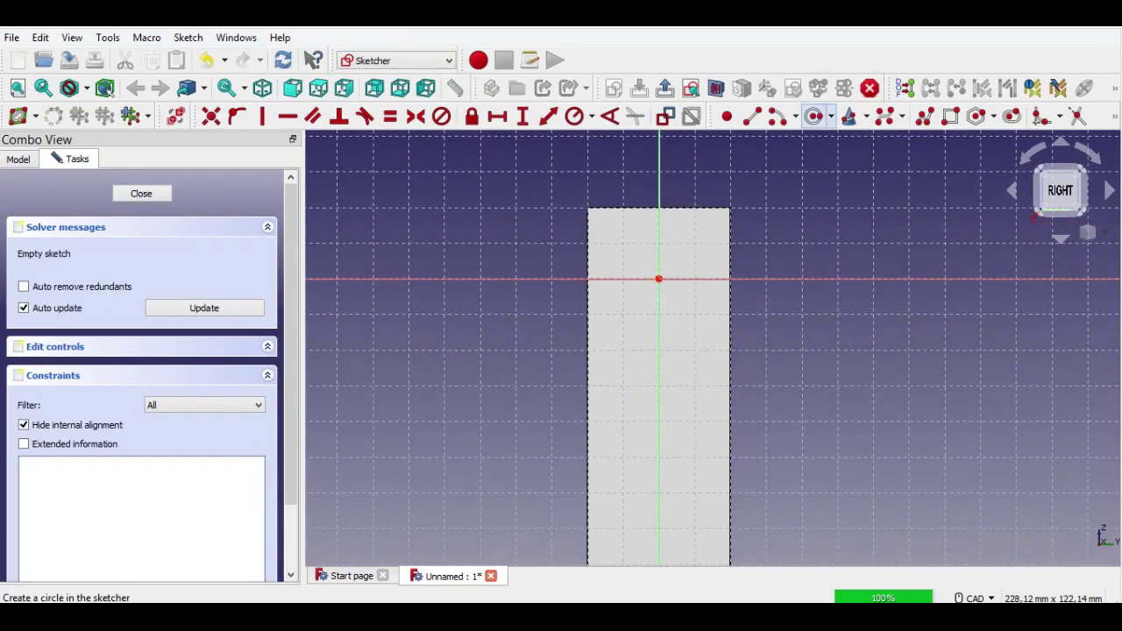
left_click(814, 115)
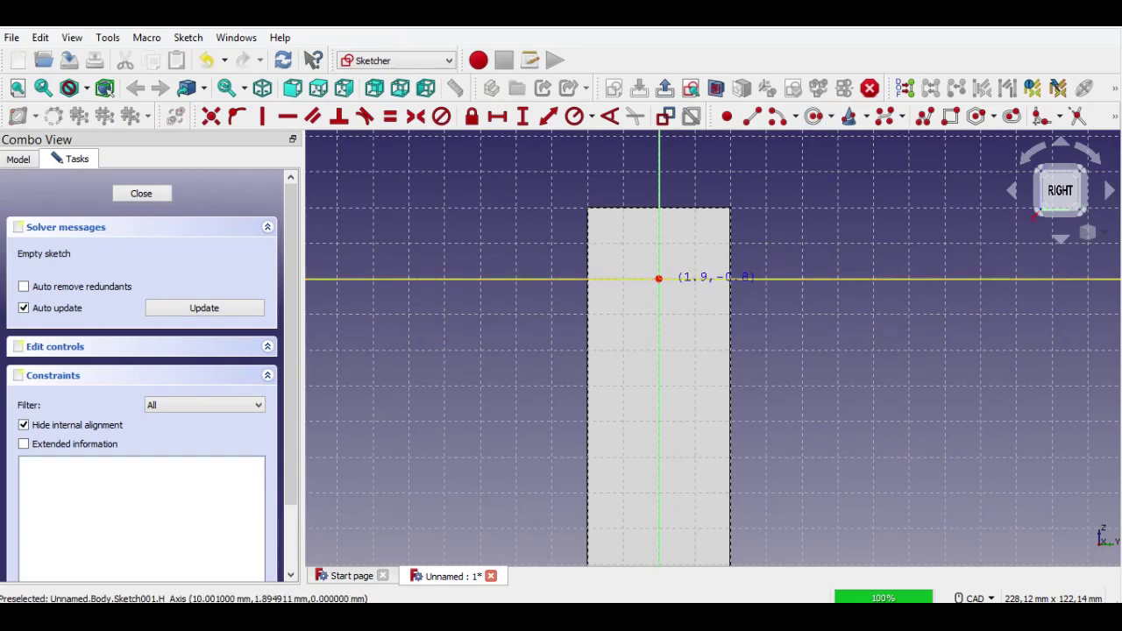
left_click(658, 278)
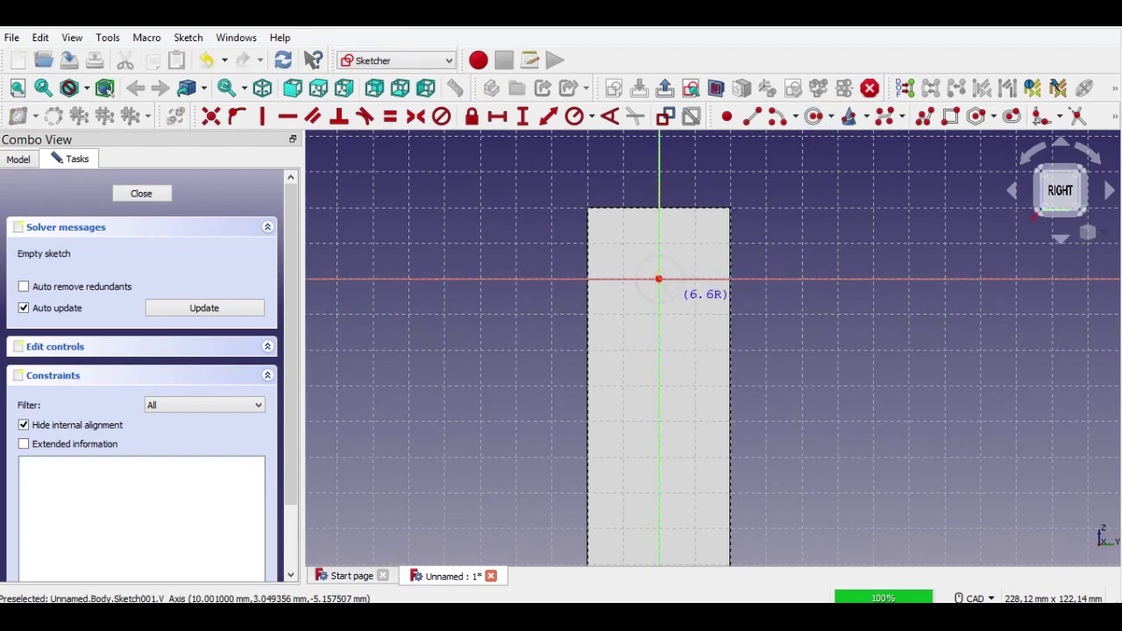
left_click(692, 298)
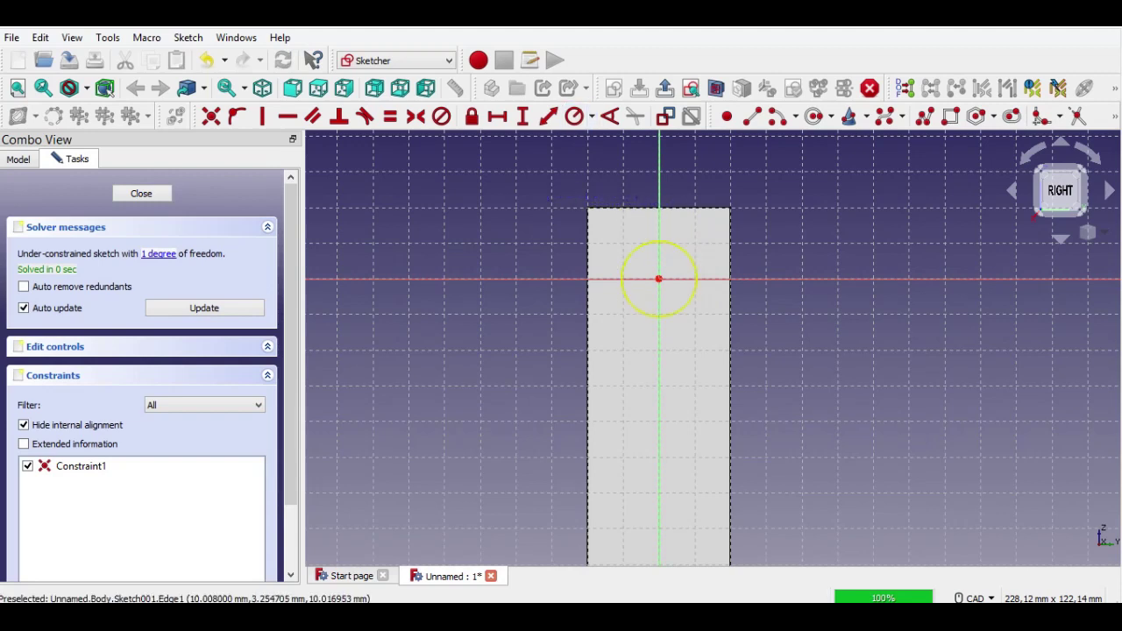
- Set the circle's radius to 10 mm and finish the sketch
left_click(691, 297)
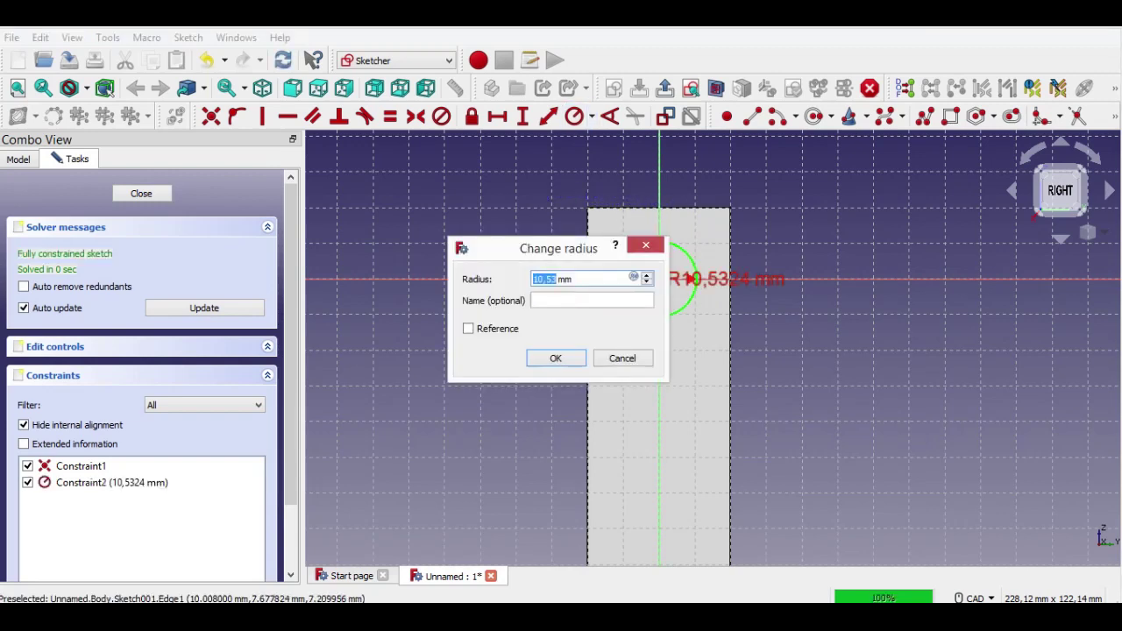
type("10")
key("Return")
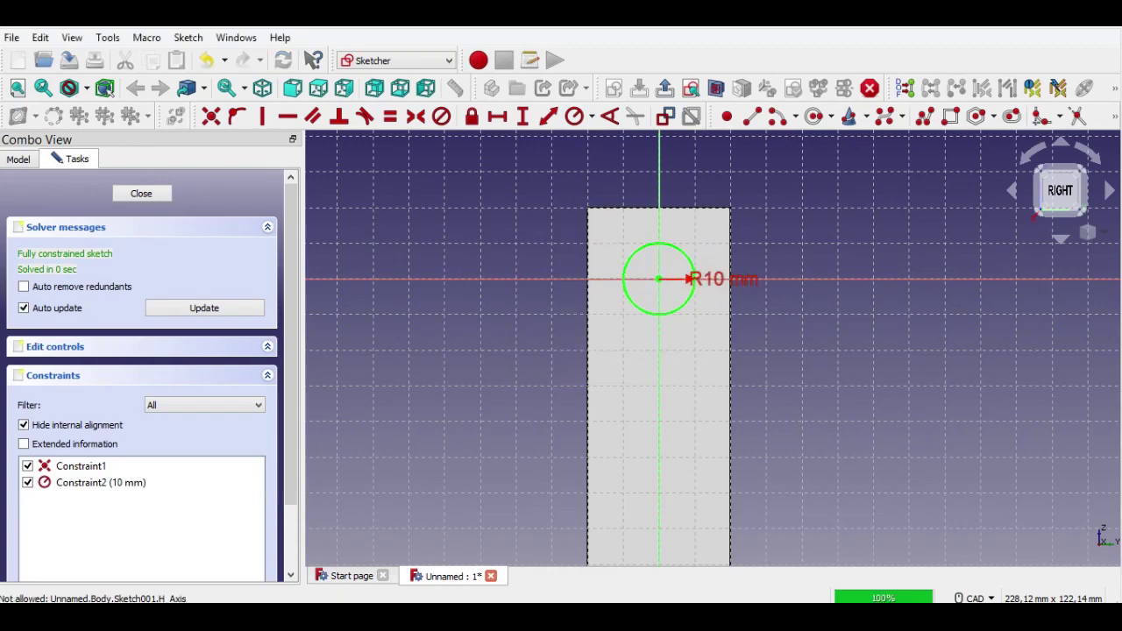
left_click(141, 193)
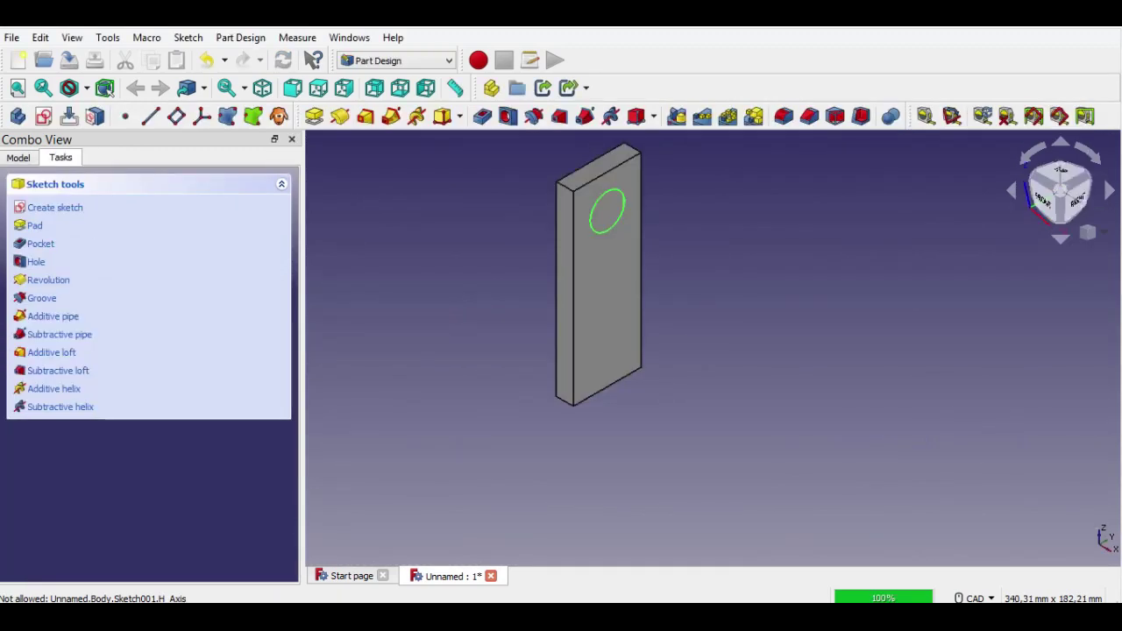
- Cut the circle sketch into the plate as a pocket 3 mm deep
left_click(481, 116)
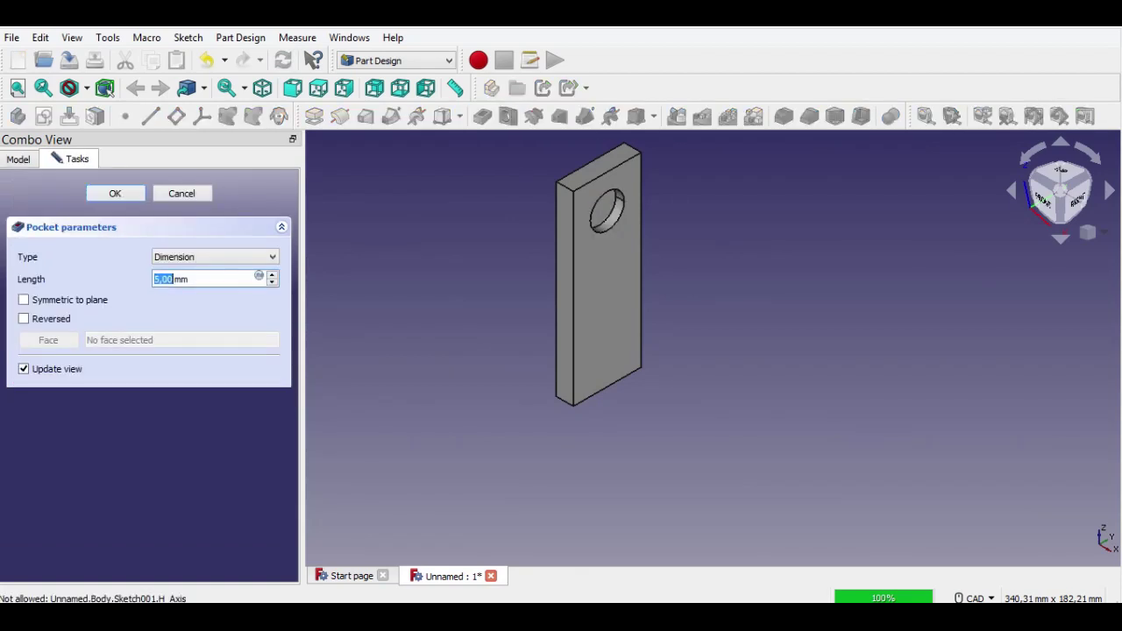
type("3")
key("Return")
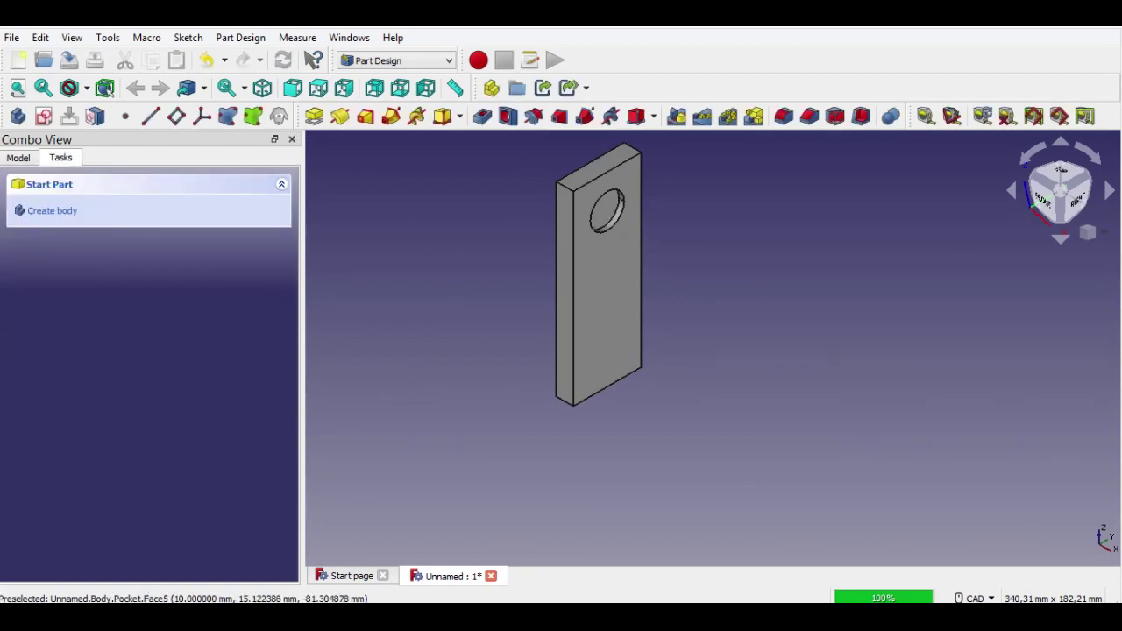
scroll(712, 245, "down", 1)
middle_click_drag(712, 245, 707, 303)
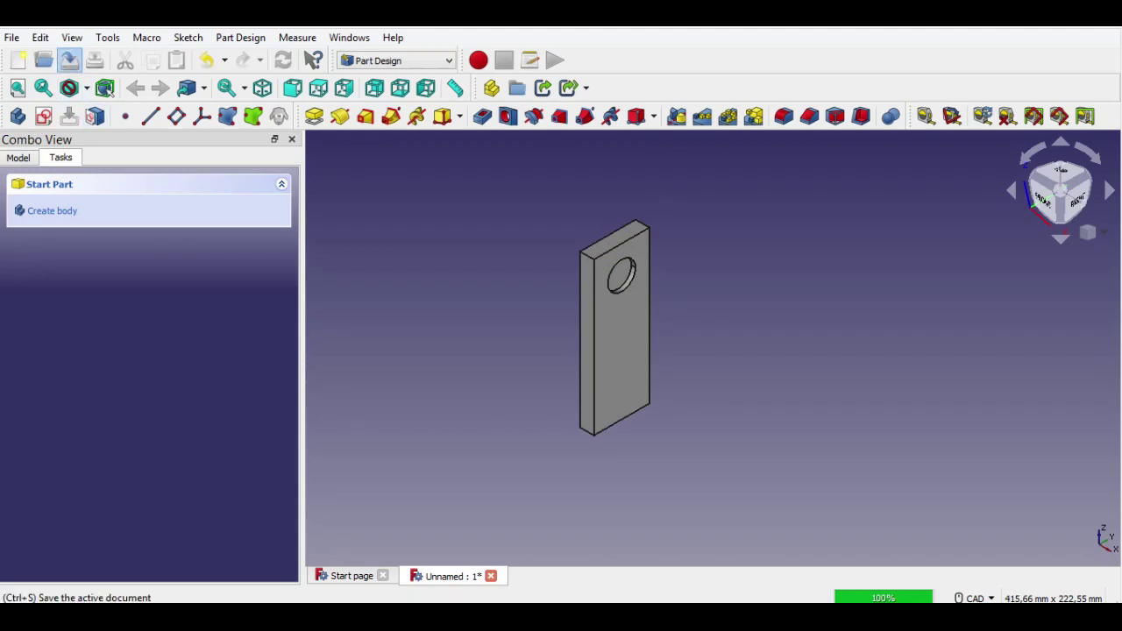
- Save the document as "support" in the "seasaw parts" folder
left_click(70, 60)
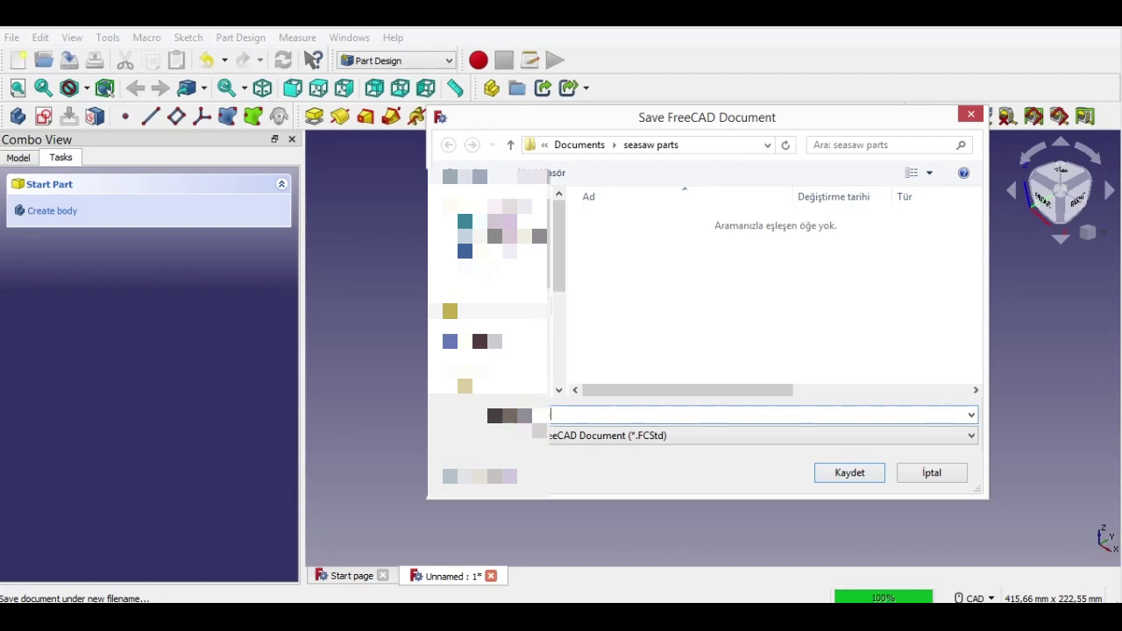
type("pport")
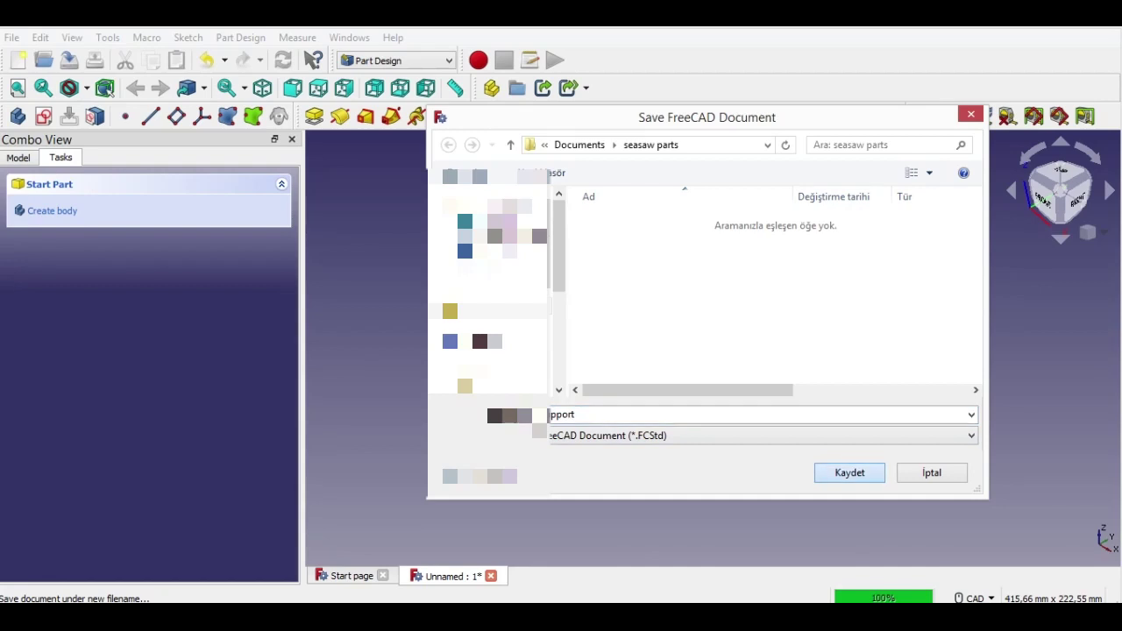
key("Return")
- Create a new part in the support document and label it "Support"
left_click(18, 158)
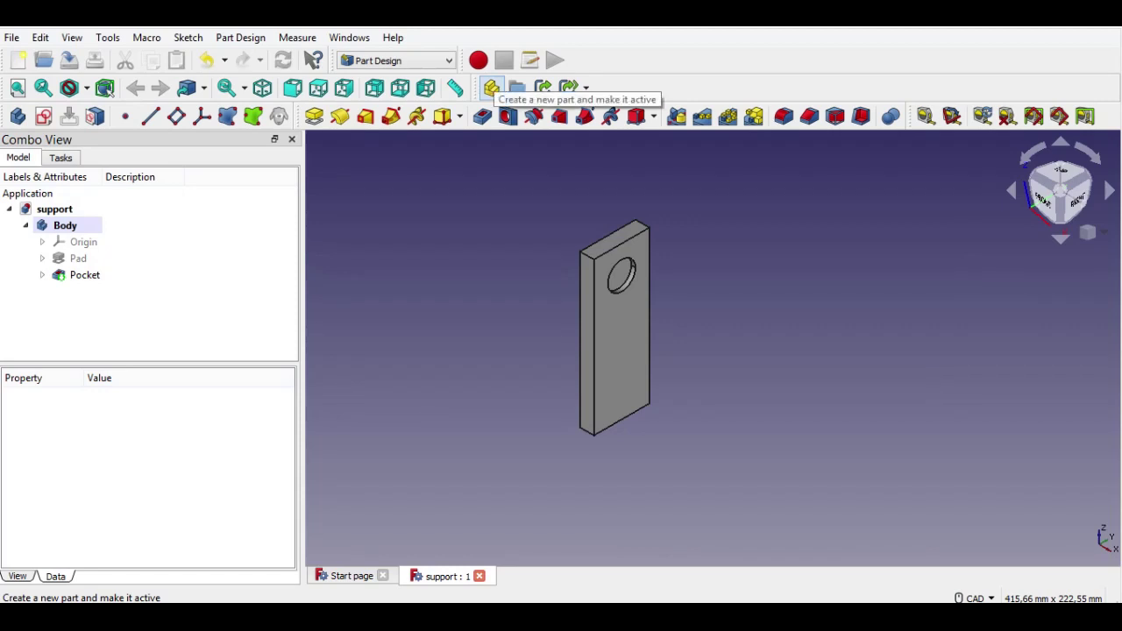
left_click(490, 88)
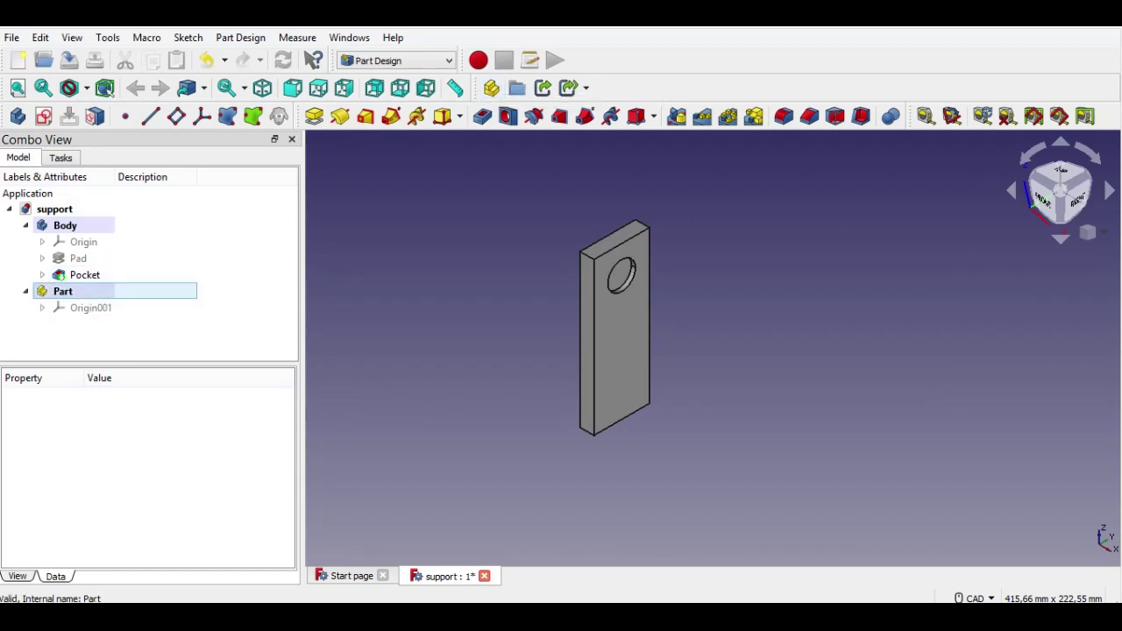
left_click(63, 291)
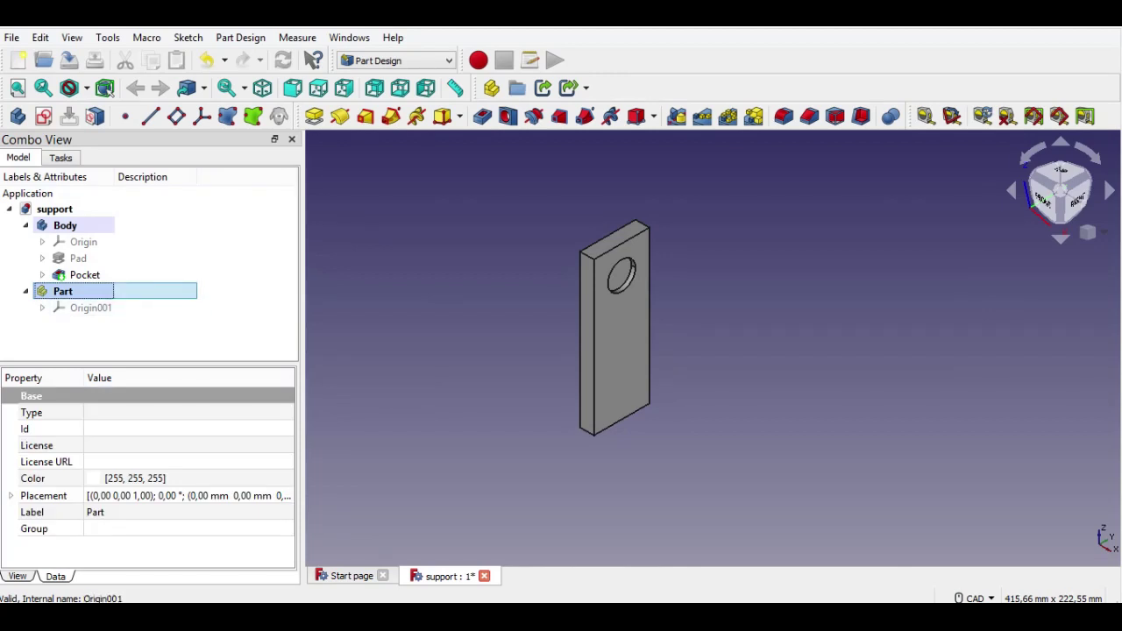
left_click(98, 512)
type("S")
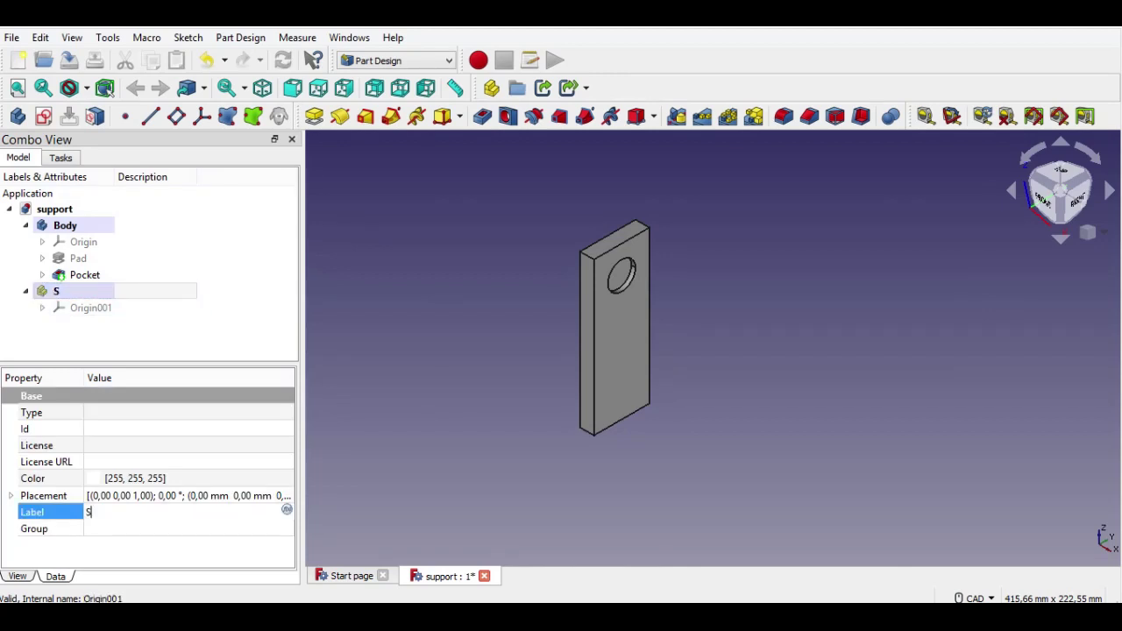
type("upport")
key("Return")
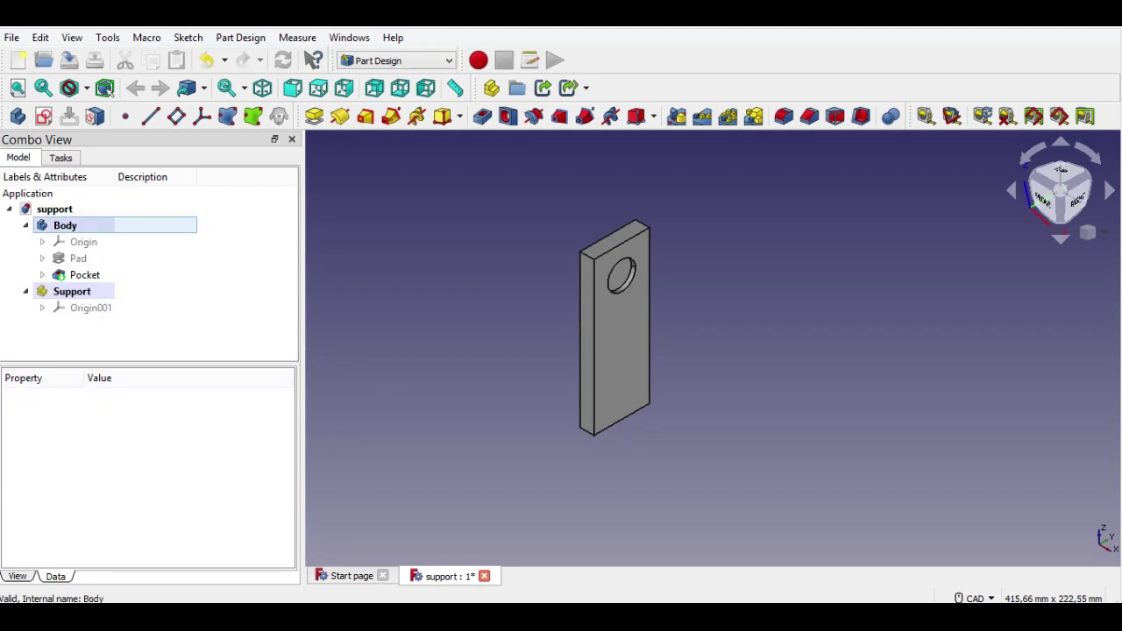
- Rename the plate's body to "Support B"
left_click(65, 225)
right_click(86, 225)
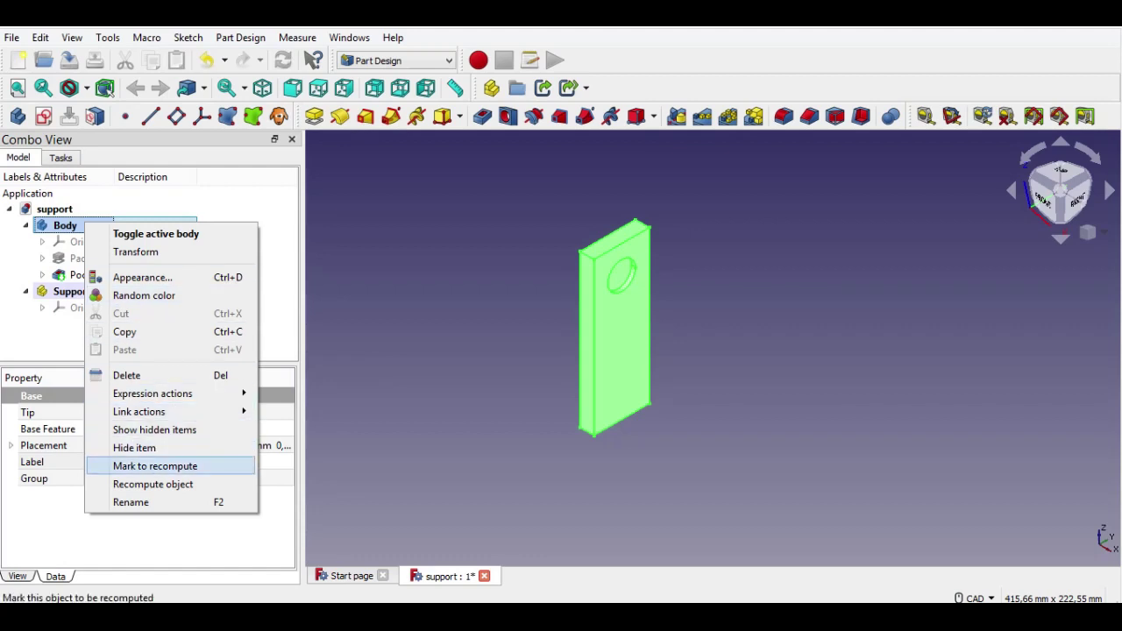
left_click(131, 503)
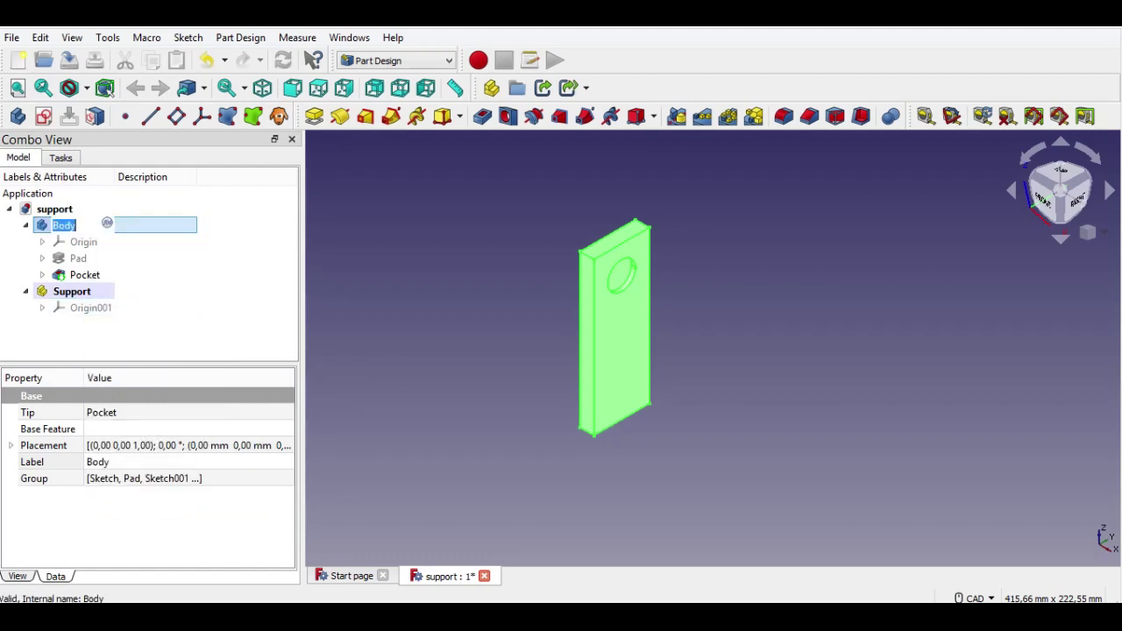
left_click(79, 225)
type("Support")
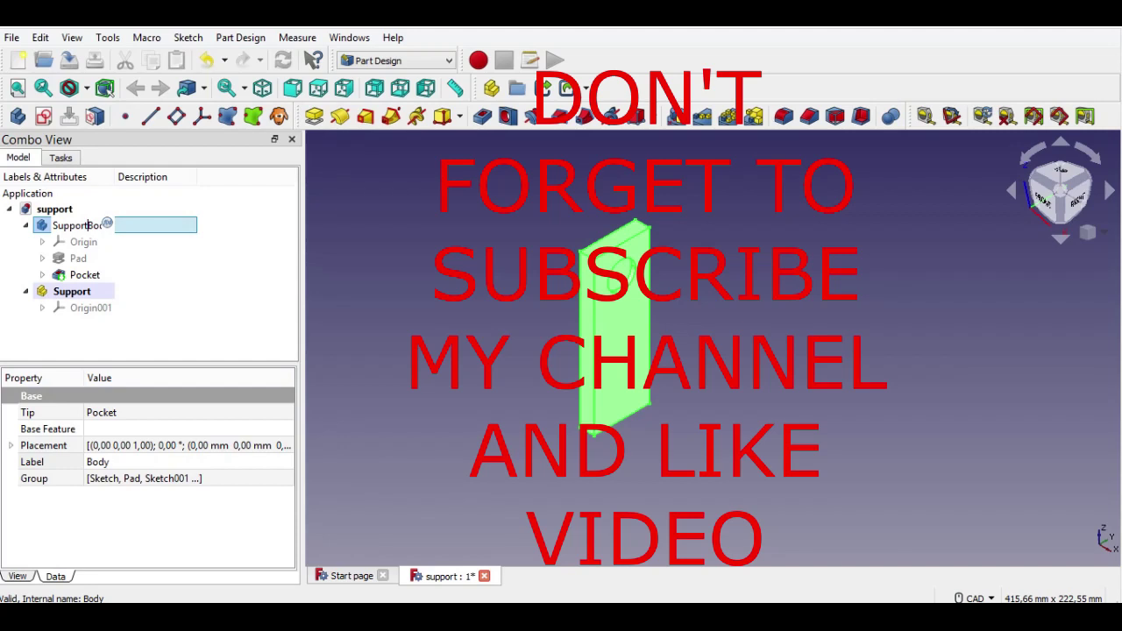
key("Right")
key("Right")
key("Right")
key("Right")
key("BackSpace")
key("BackSpace")
key("BackSpace")
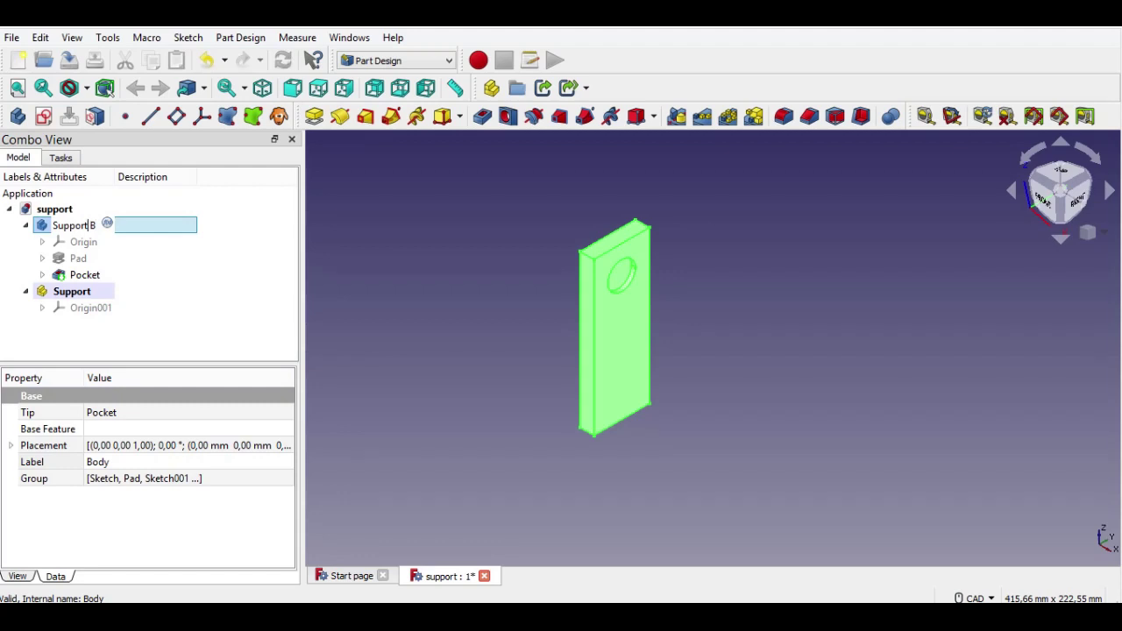
key("Return")
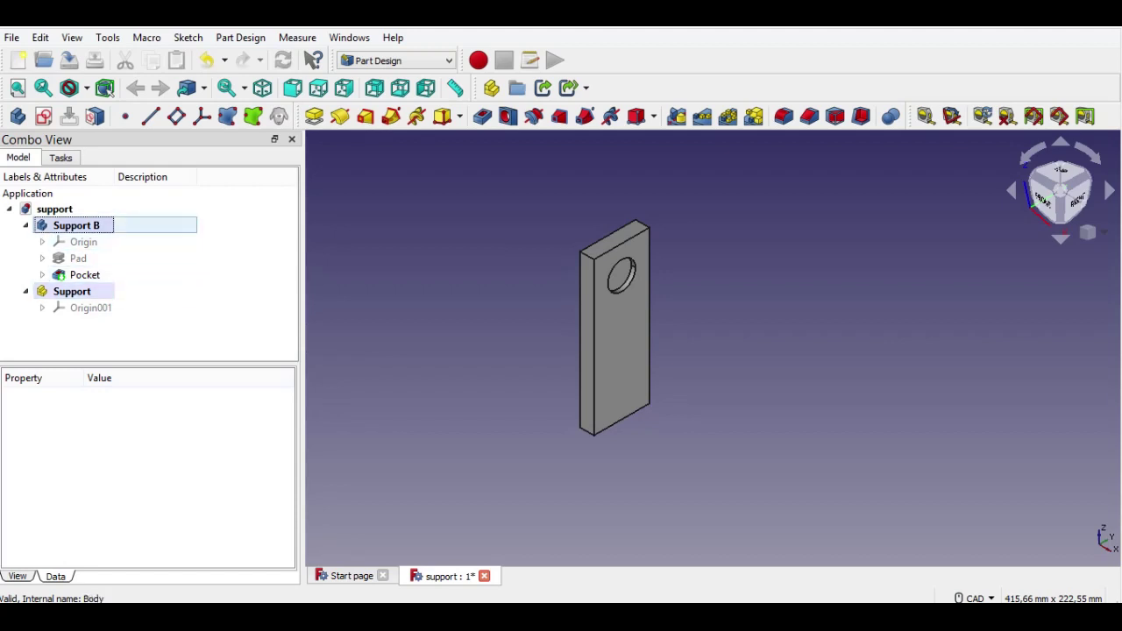
- Move the Support B body into the Support part and save the document
left_click(76, 225)
left_click(72, 291, "ctrl")
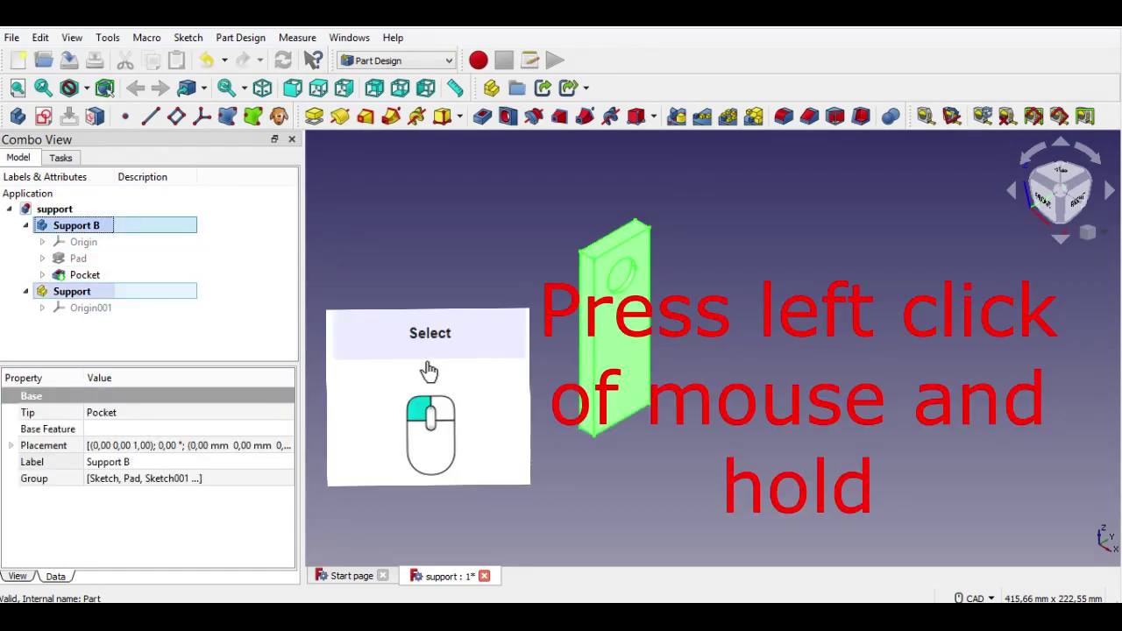
left_click_drag(76, 225, 72, 290)
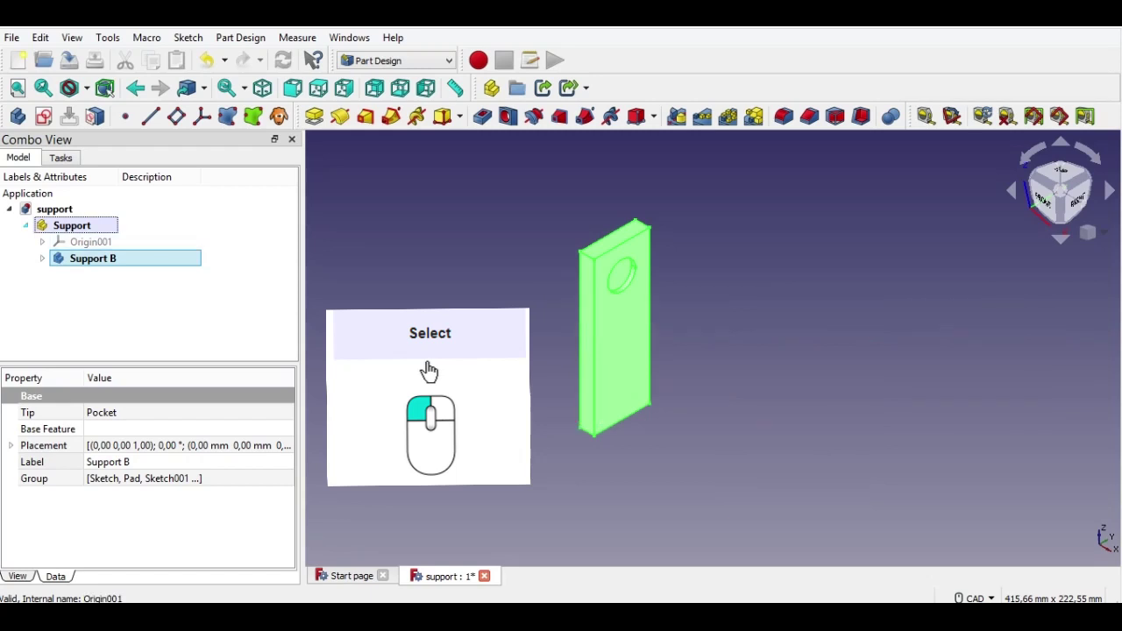
left_click(25, 226)
left_click(69, 60)
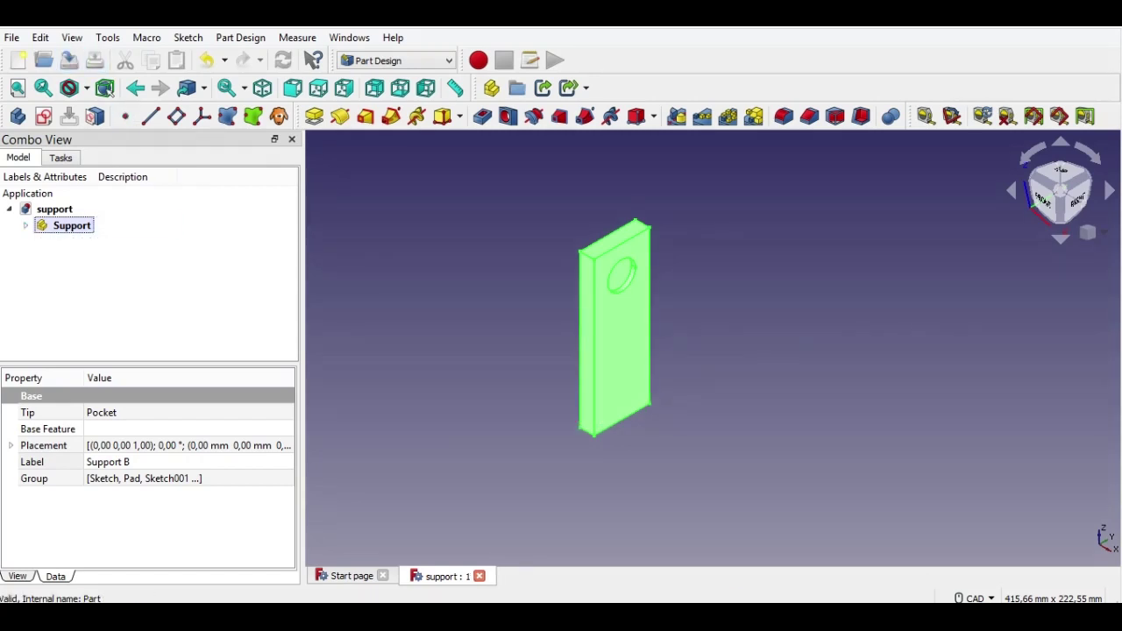
left_click(420, 289)
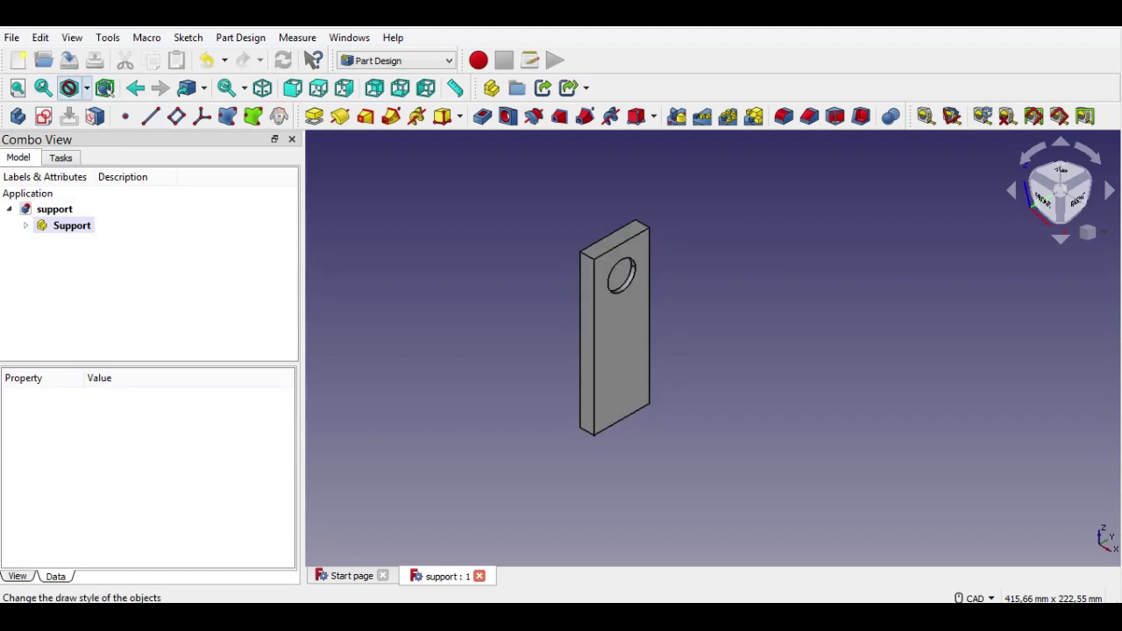
- Create a new document and start a sketch on the YZ plane
left_click(18, 59)
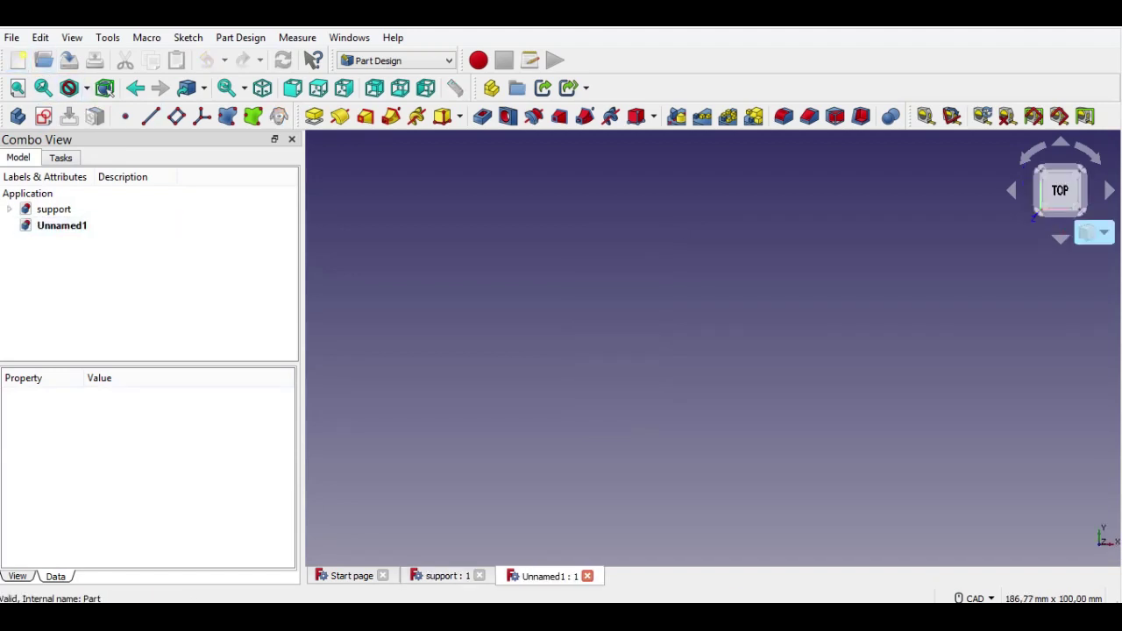
left_click(44, 116)
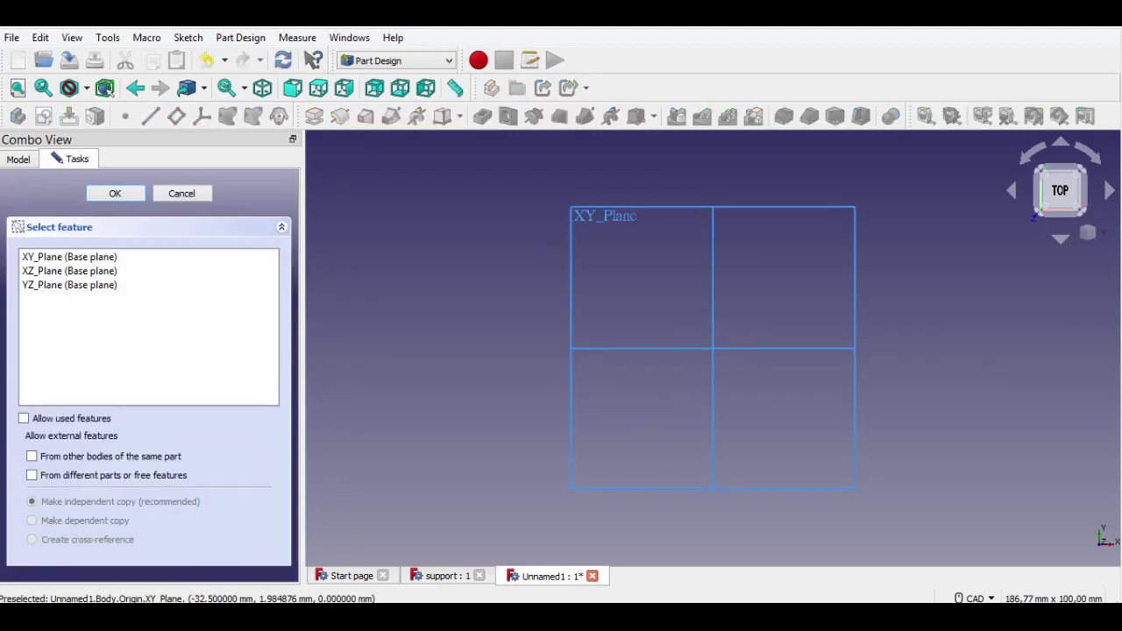
left_click(1087, 232)
left_click(1065, 277)
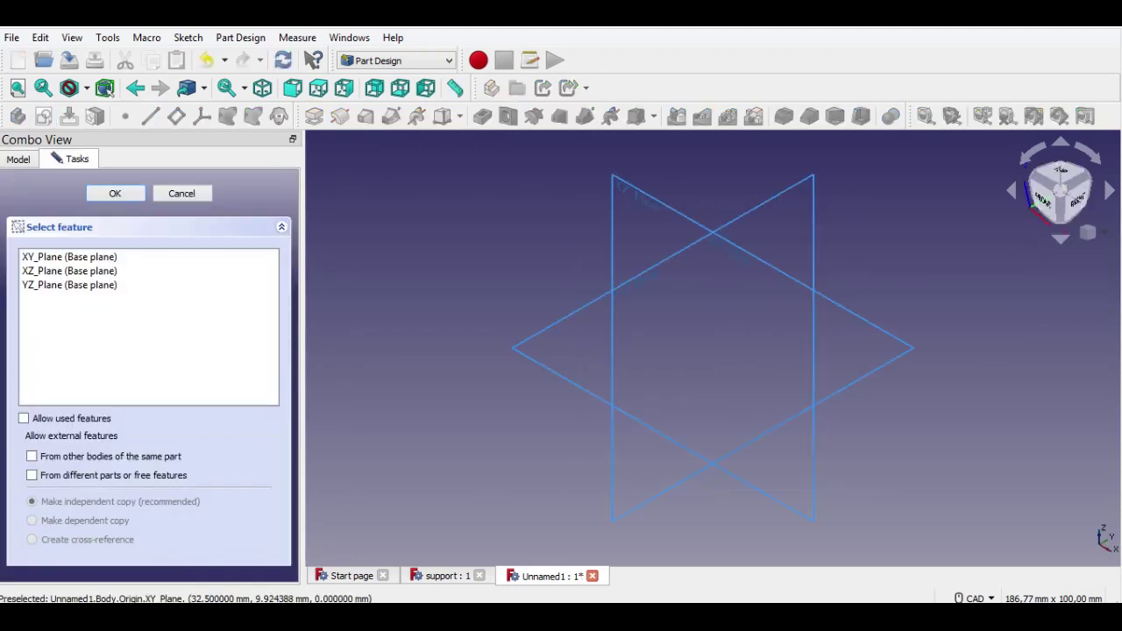
left_click(69, 285)
left_click(115, 193)
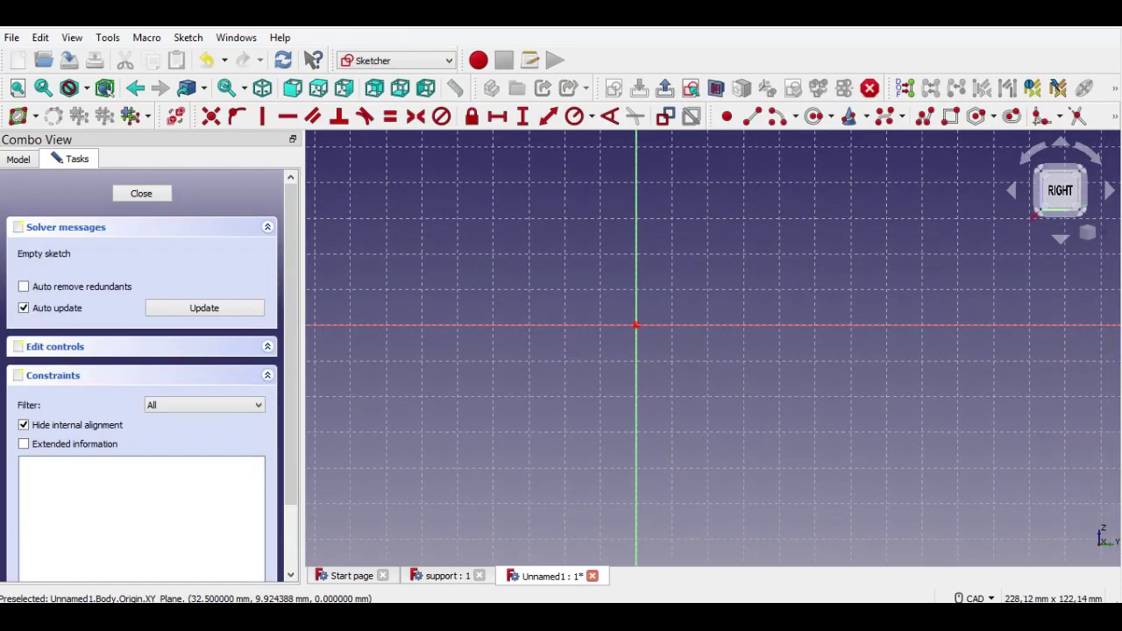
- Draw a circle of about 14 mm radius centred on the origin
left_click(813, 117)
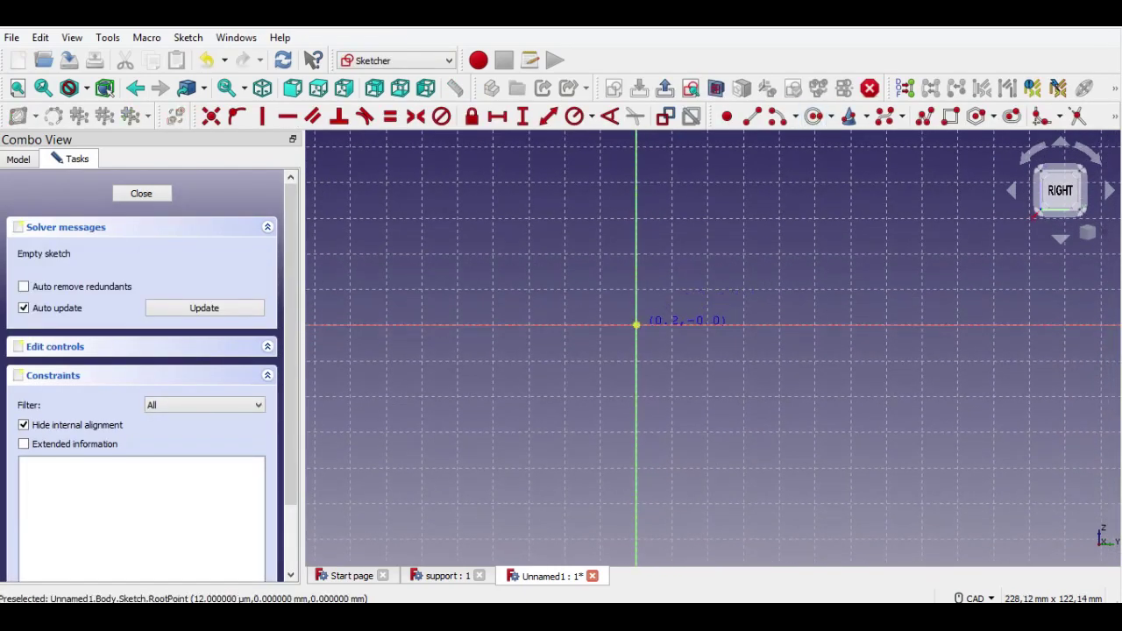
left_click(636, 325)
left_click(683, 340)
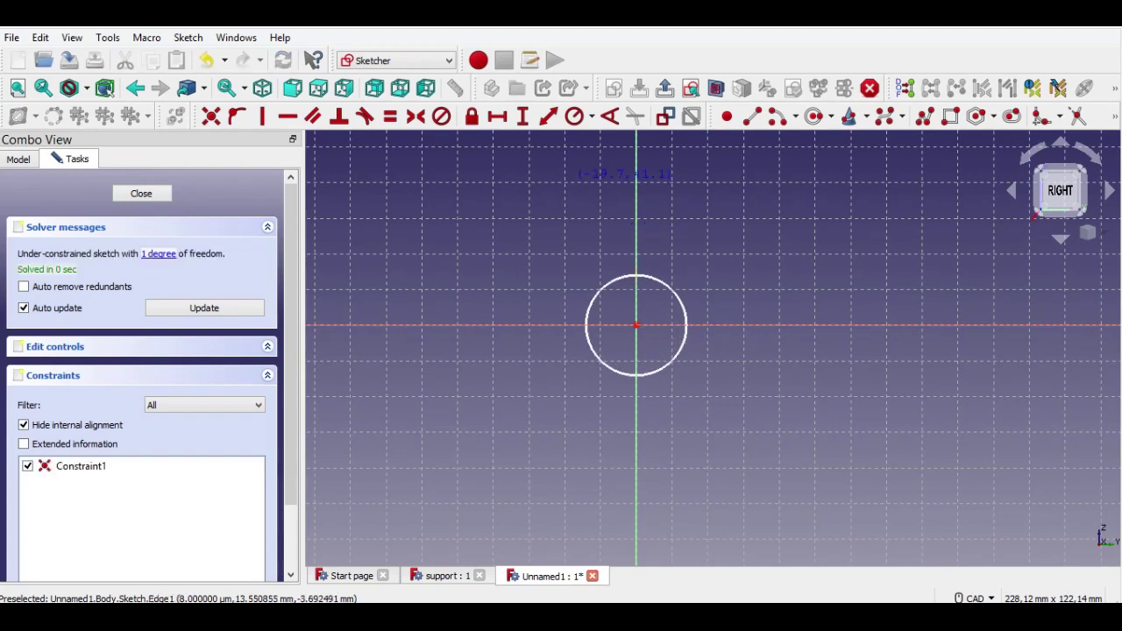
- Constrain the circle's radius to 10 mm and finish the sketch
left_click(549, 117)
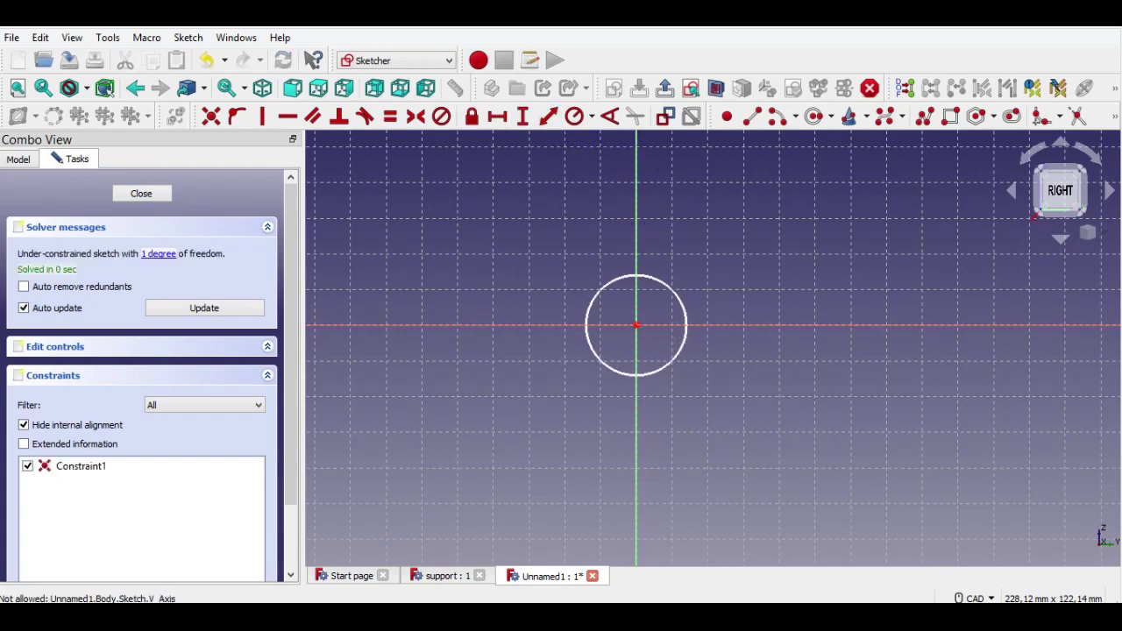
left_click(664, 282)
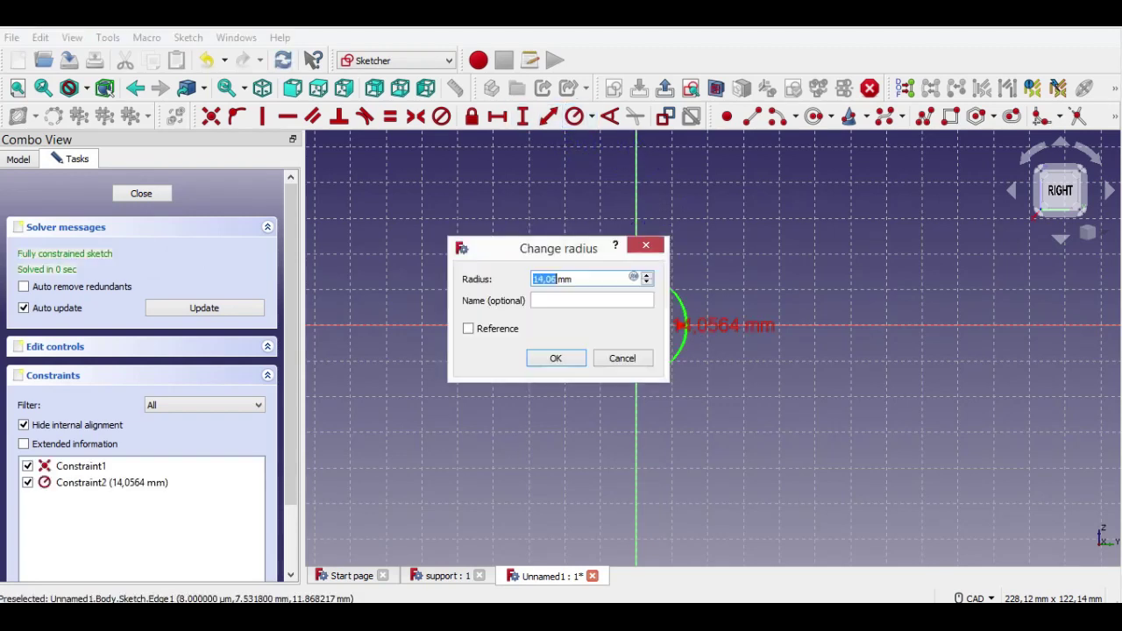
type("10")
key("Return")
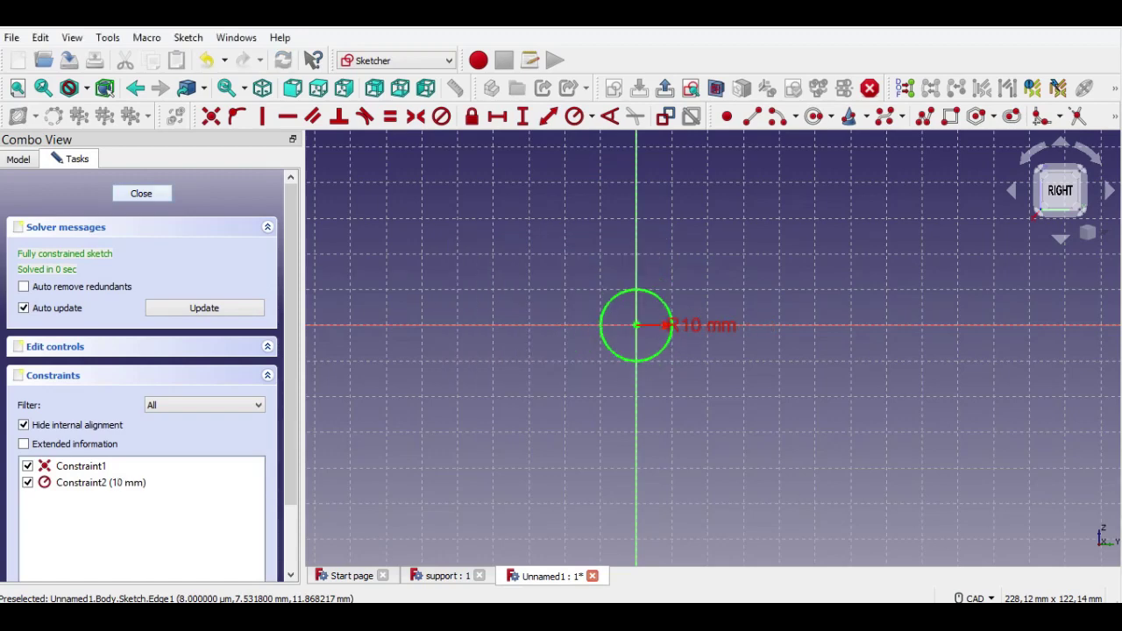
left_click(141, 194)
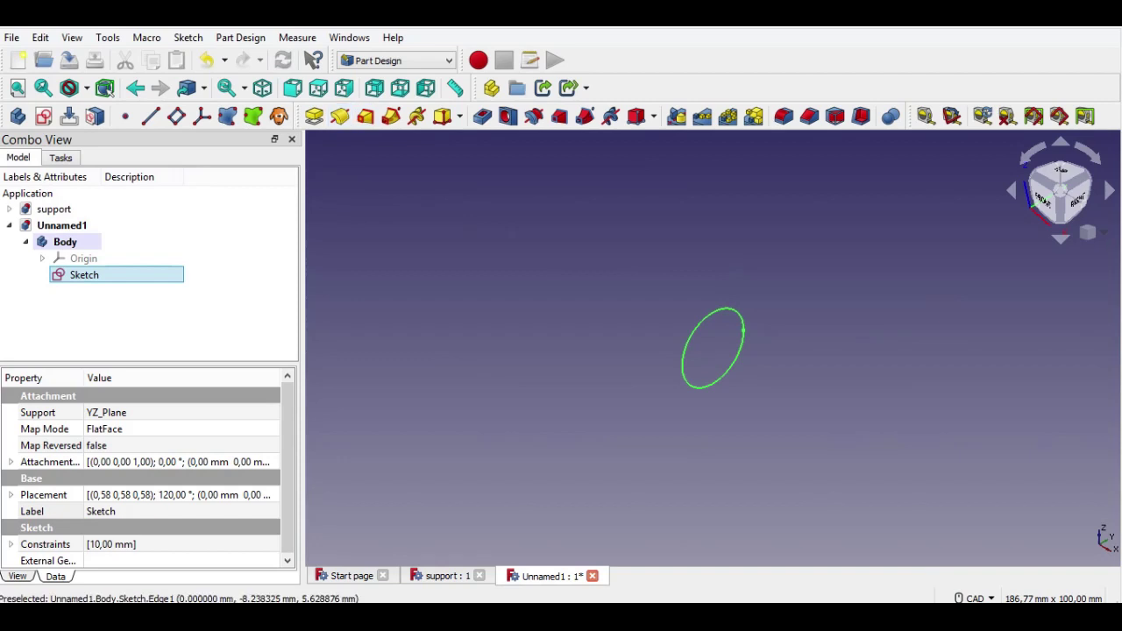
- Pad the circle sketch 30 mm symmetrically to its plane to form a cylinder
left_click(313, 115)
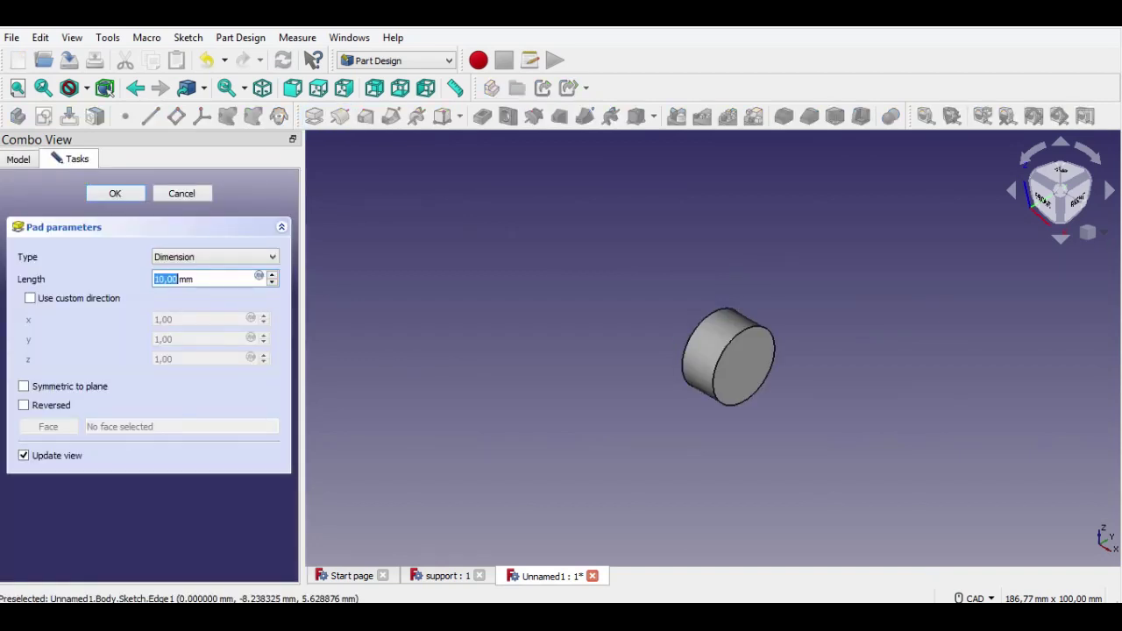
left_click(23, 386)
left_click_drag(195, 279, 152, 279)
type("30")
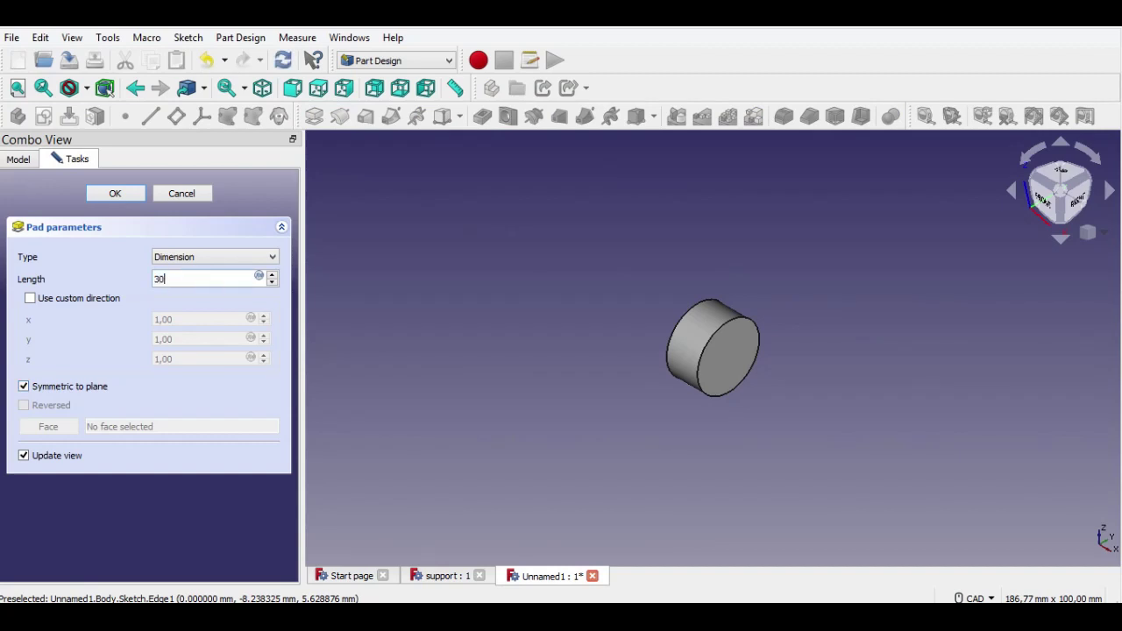
key("Return")
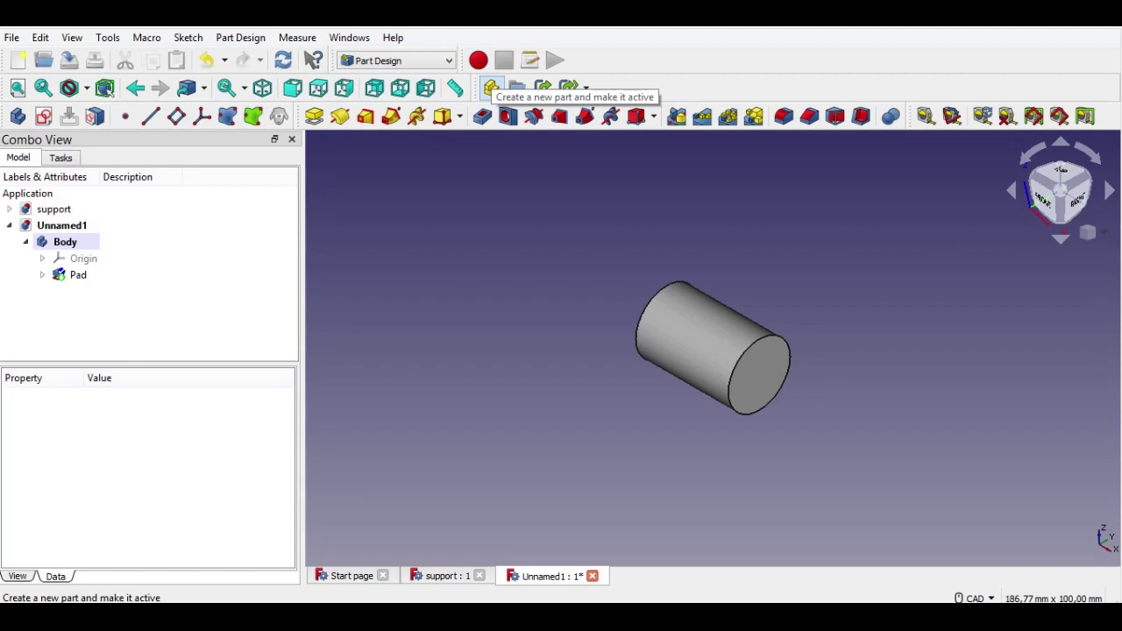
- Create a new part in the cylinder's document and rename it "Rod"
left_click(491, 88)
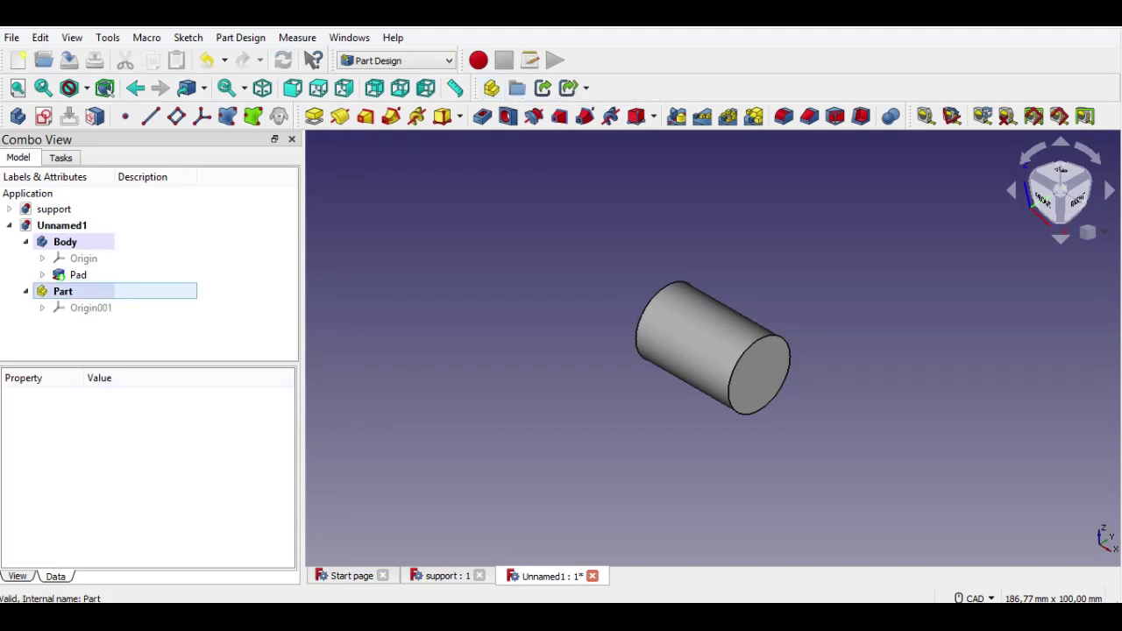
left_click(79, 291)
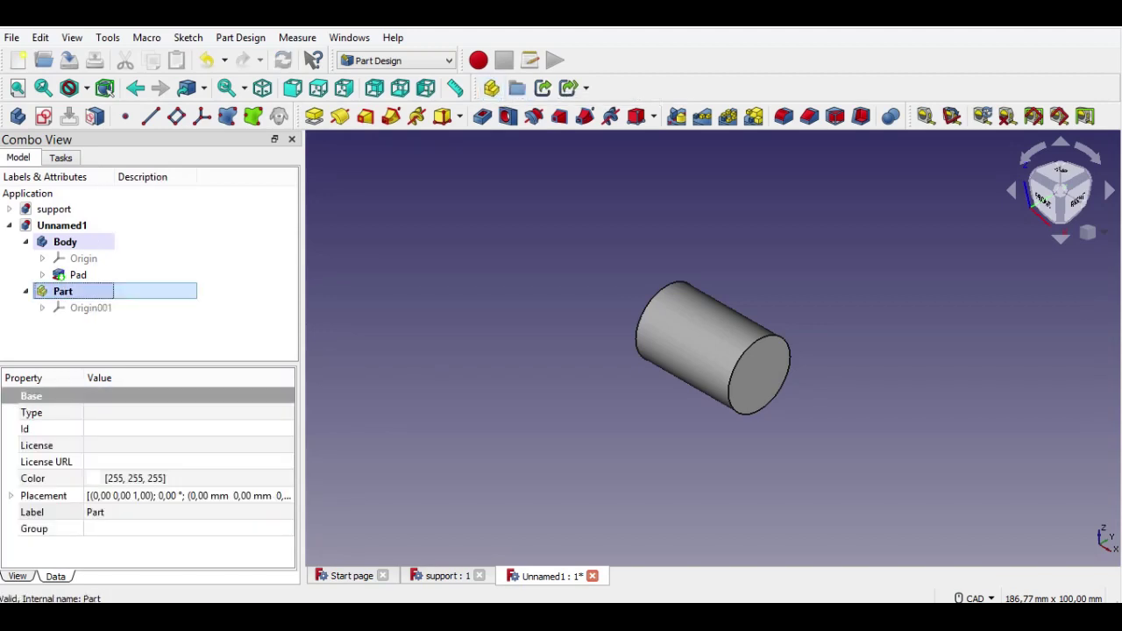
right_click(96, 292)
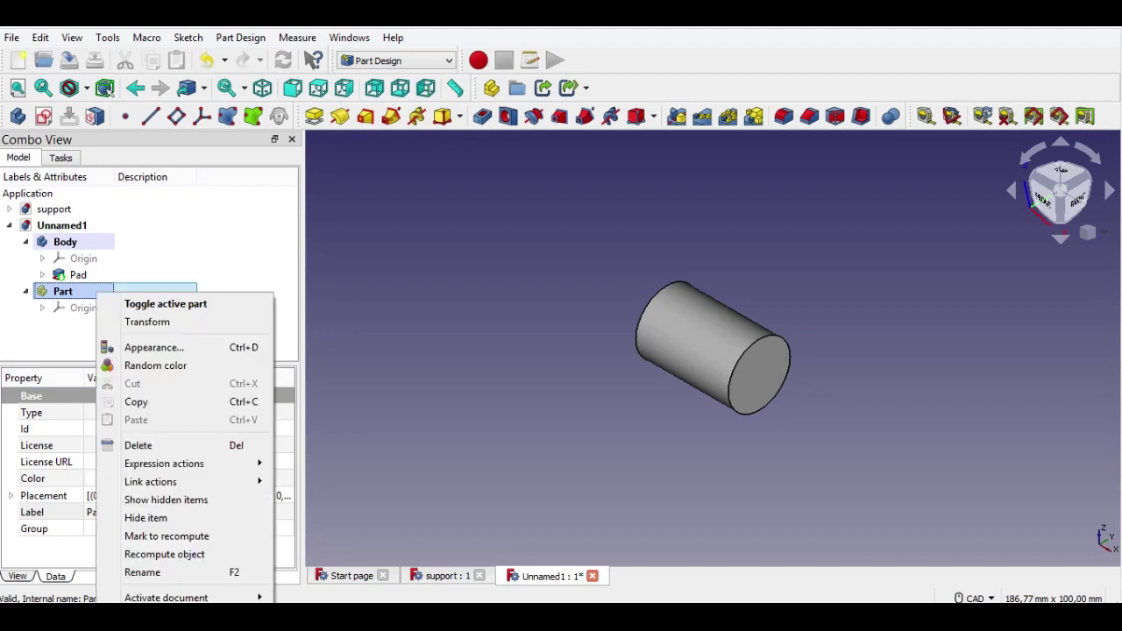
left_click(141, 573)
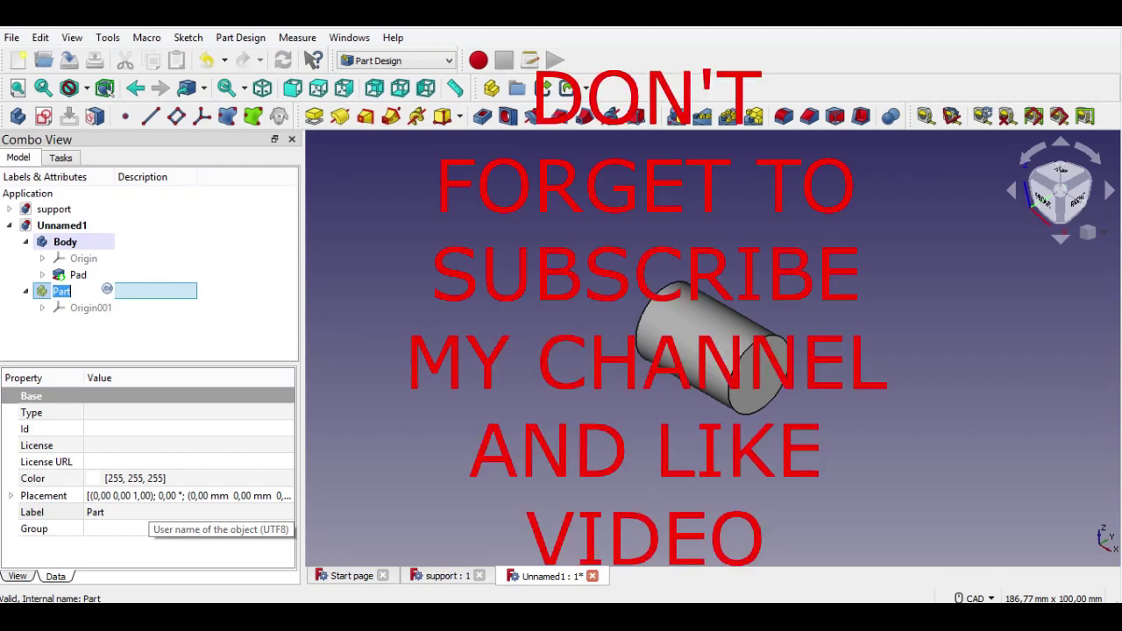
type("Rod")
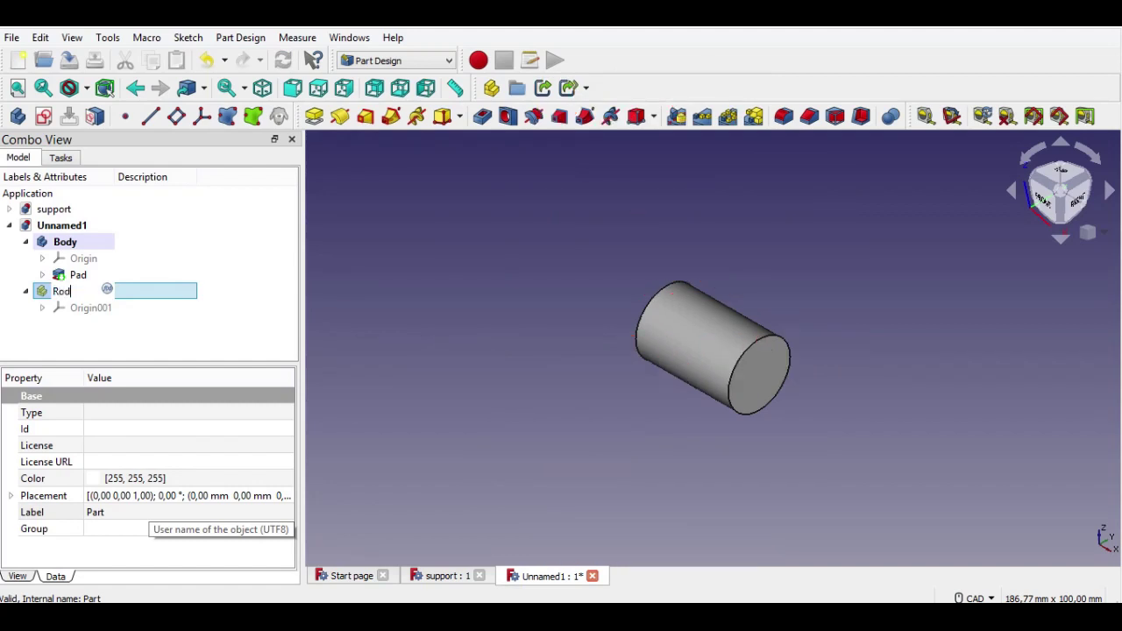
key("Return")
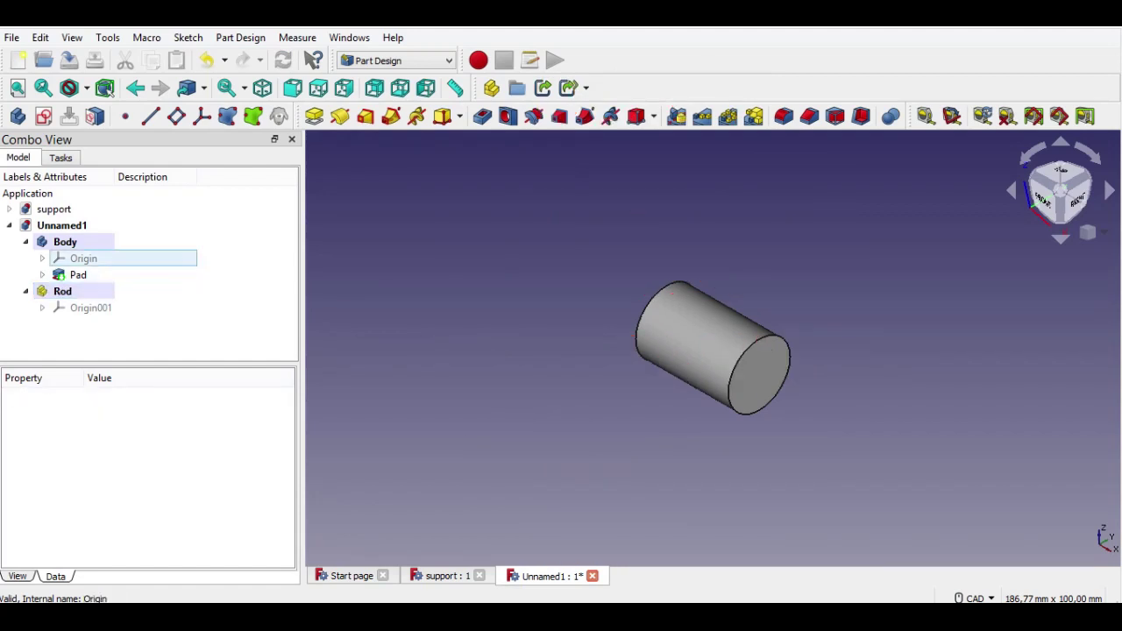
- Rename the cylinder's body as "Rod"
left_click(65, 242)
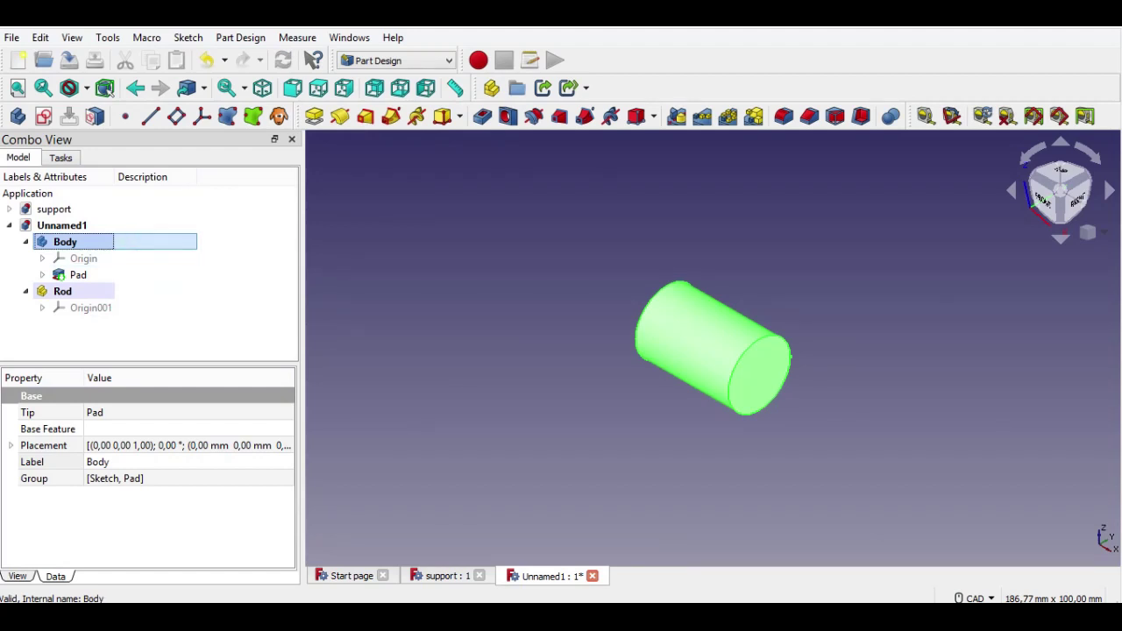
right_click(83, 243)
mouse_move(176, 548)
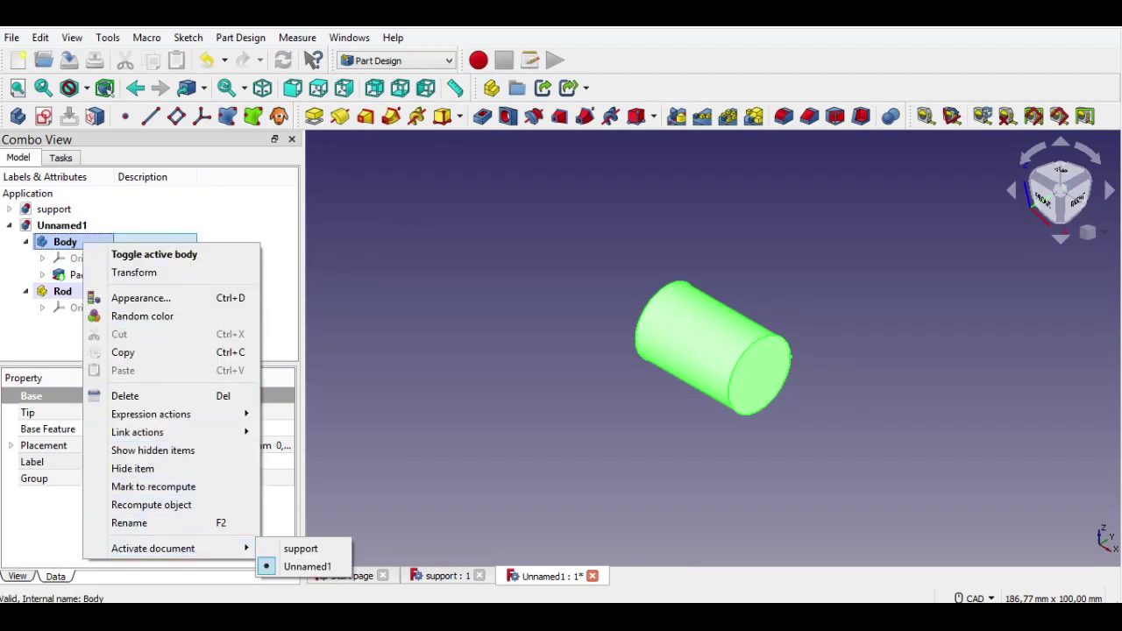
left_click(129, 523)
type("Rod")
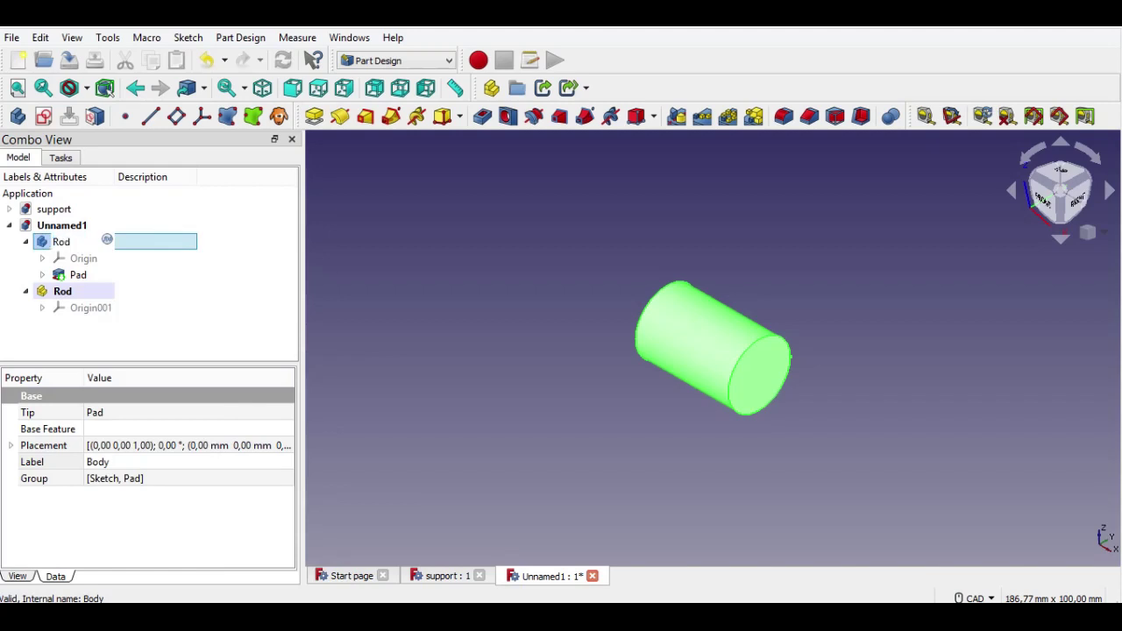
left_click(149, 335)
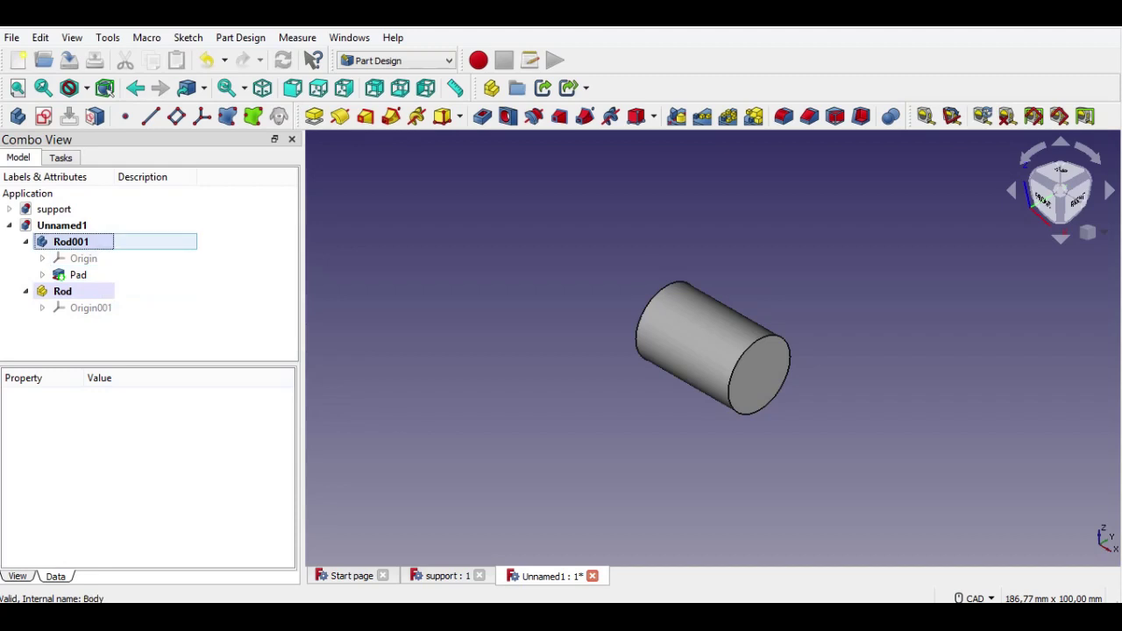
- Rename the cylinder's body as "Rod B" to set it apart from the Rod part
left_click(74, 242)
right_click(85, 242)
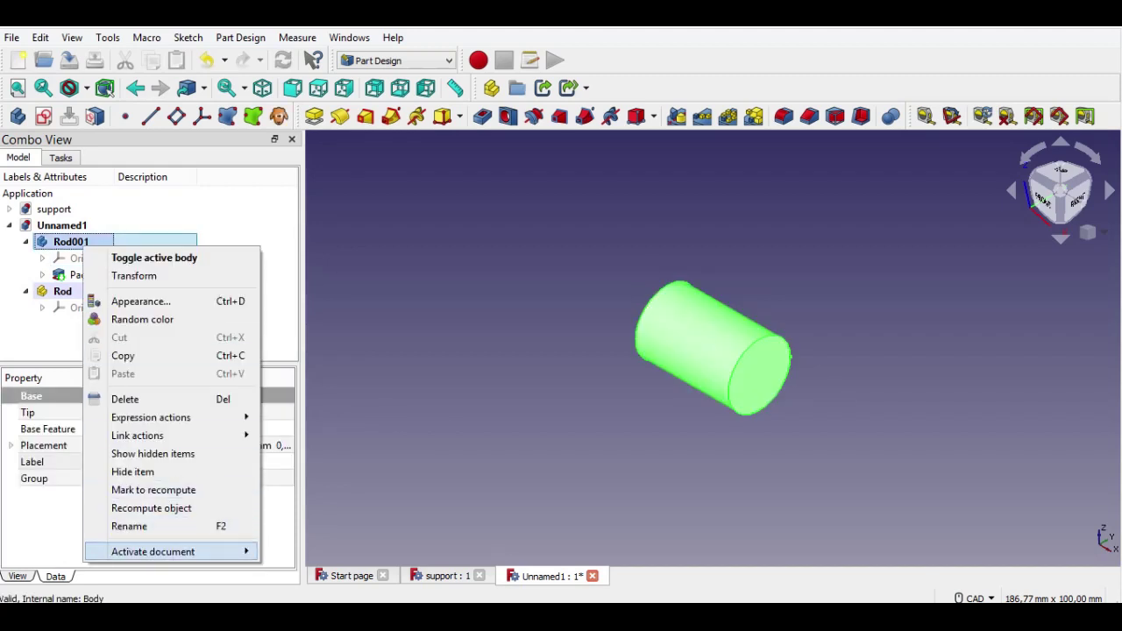
left_click(131, 523)
left_click(87, 242)
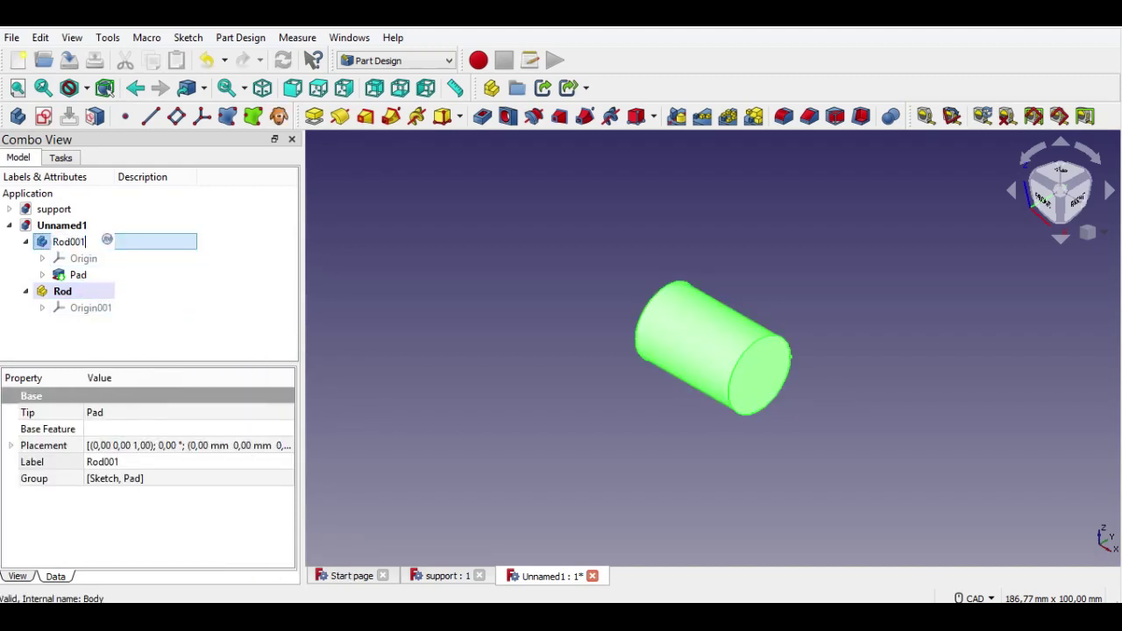
key("BackSpace")
key("BackSpace")
key("BackSpace")
type("B")
key("Return")
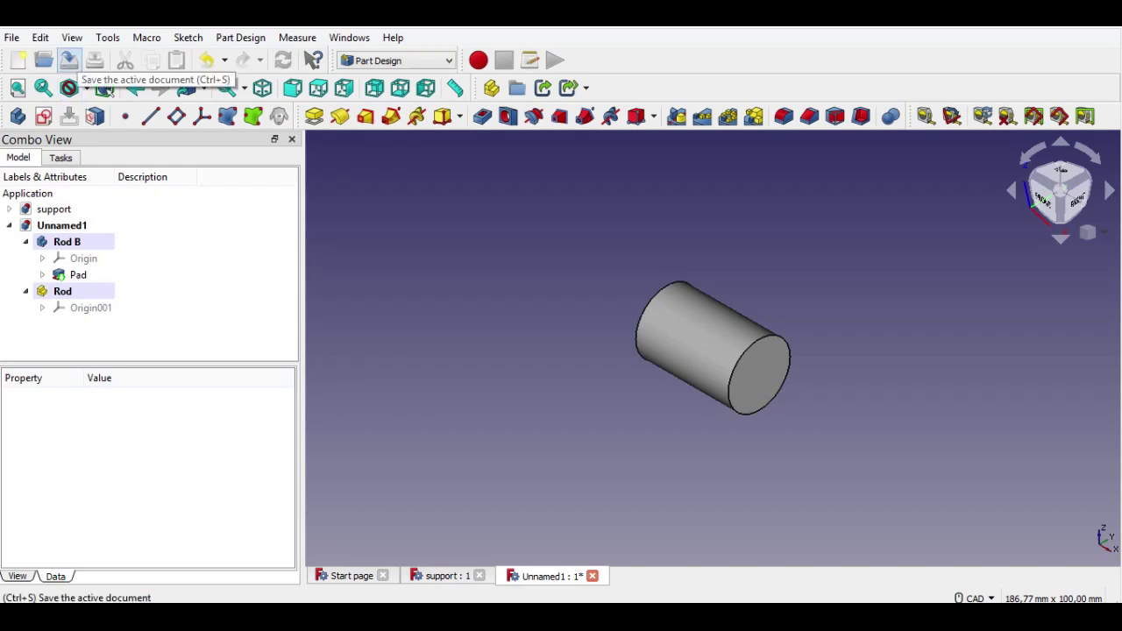
- Save the cylinder's document as "Rod" in the seasaw parts folder and collapse its tree
left_click(69, 60)
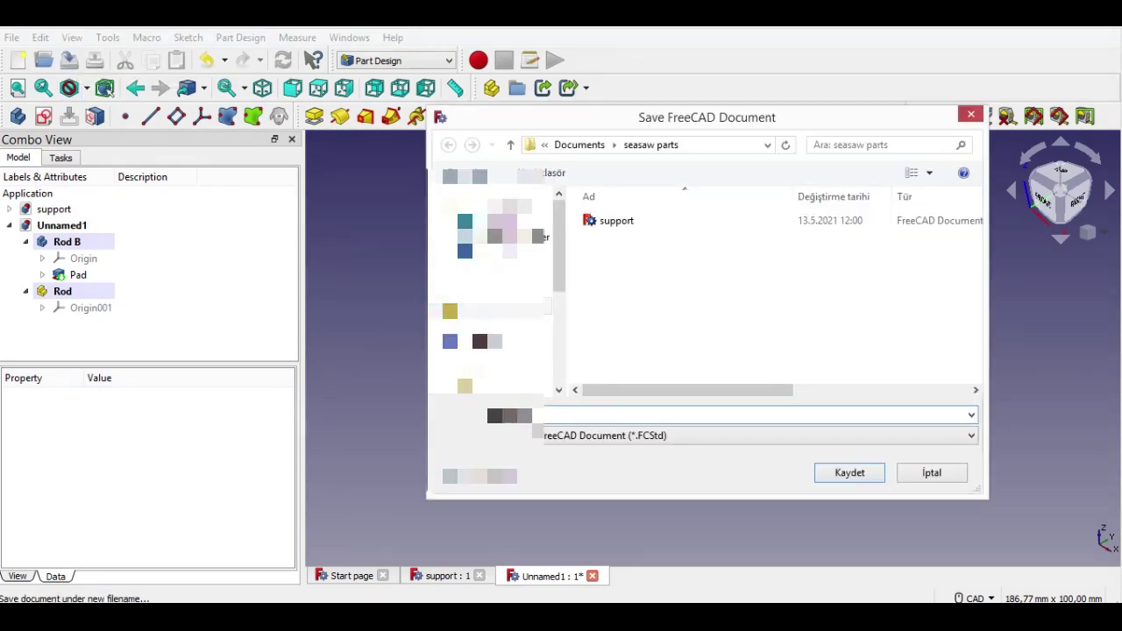
type("Rod")
key("Return")
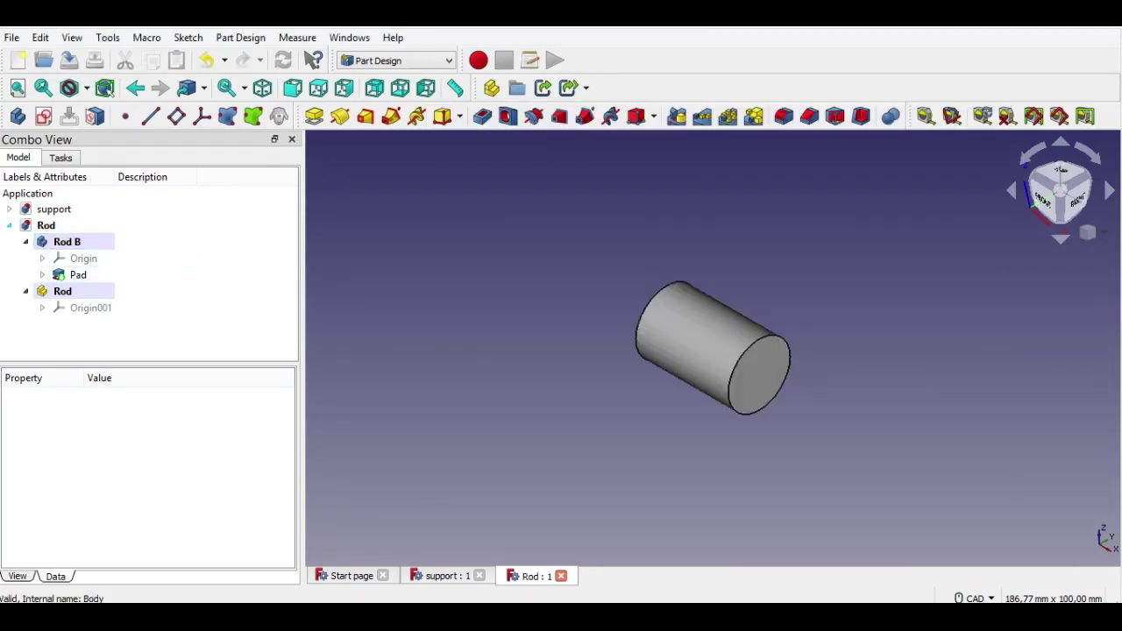
left_click(10, 225)
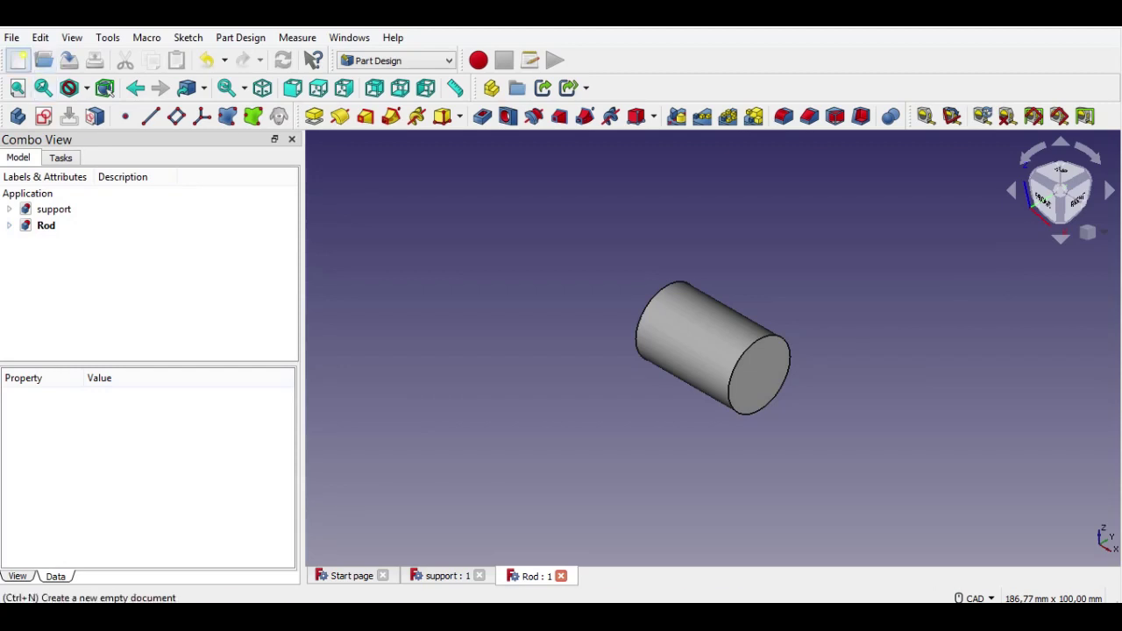
- Create a new empty document and start a sketch on its YZ plane
left_click(17, 60)
left_click(1087, 232)
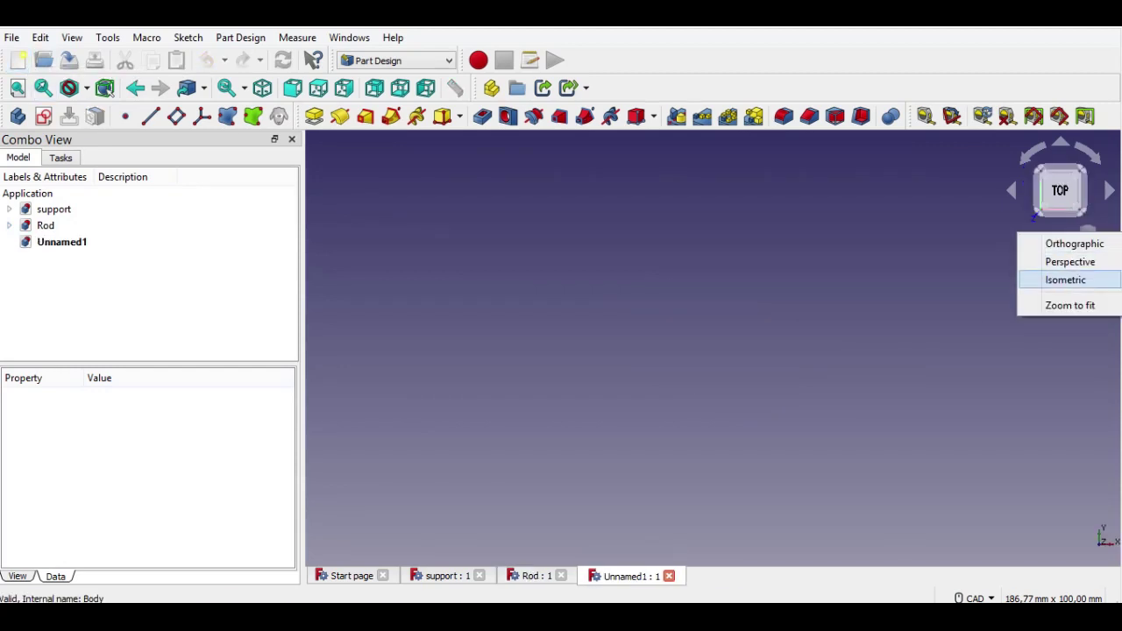
left_click(1063, 280)
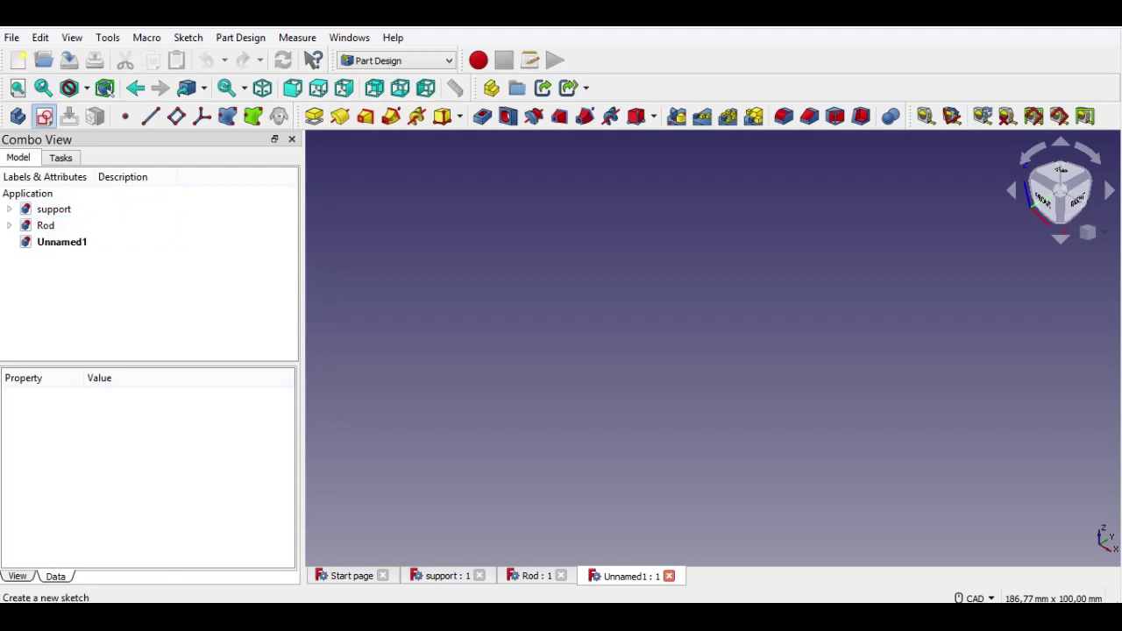
left_click(43, 116)
left_click(69, 285)
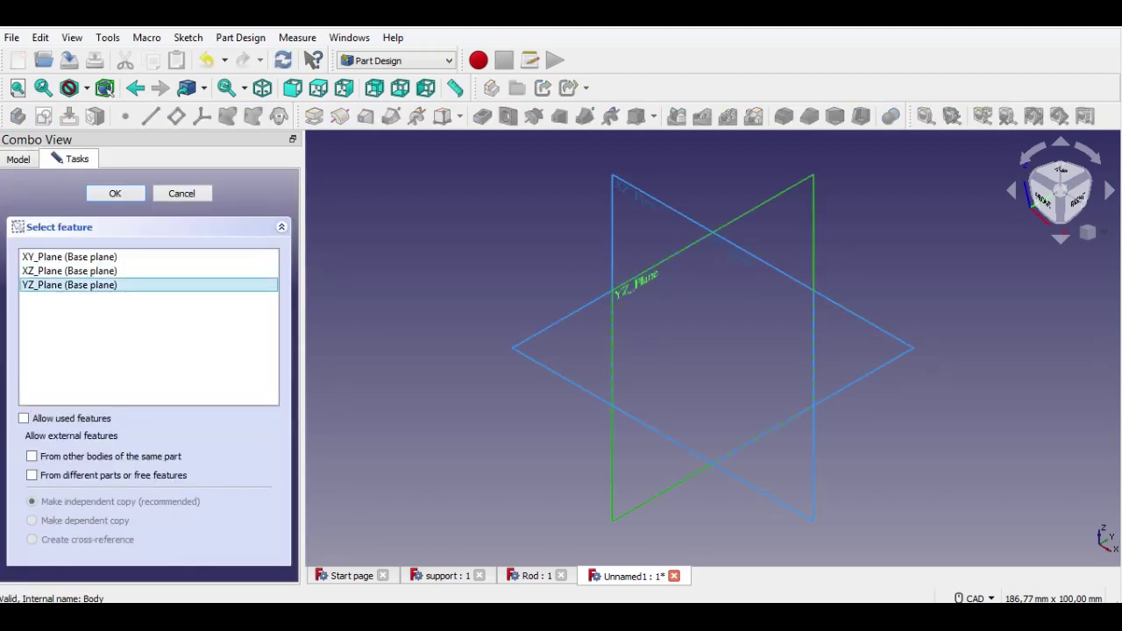
left_click(116, 194)
left_click(115, 193)
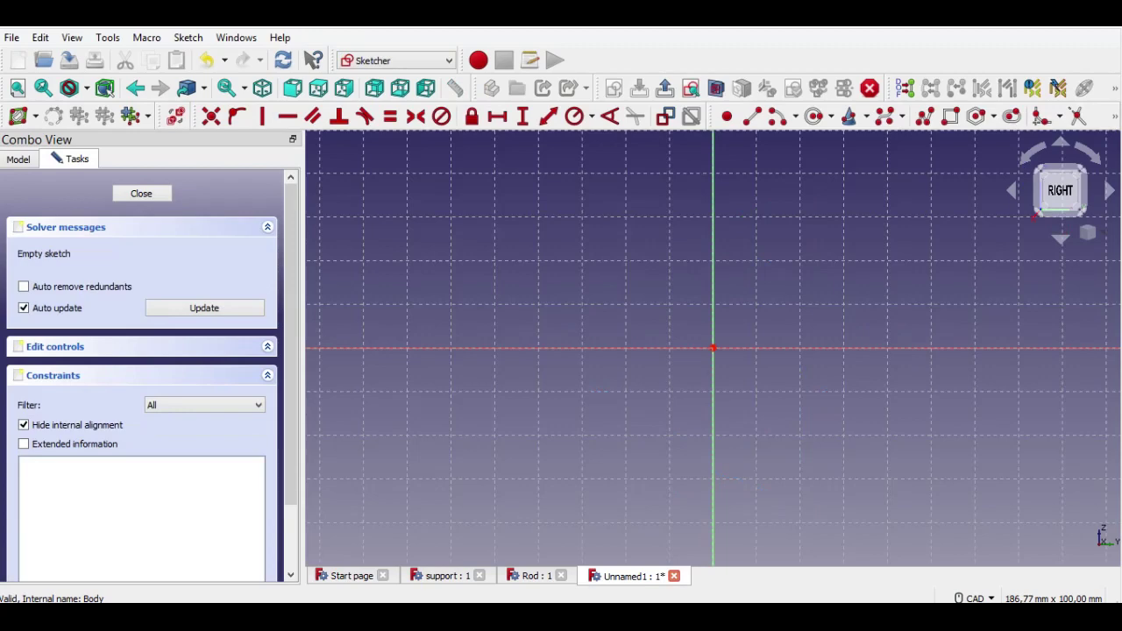
- Draw a horizontal slot above the origin, about 126 mm long between arc centres with end radii of about 11.7 mm
middle_click_drag(717, 350, 664, 323)
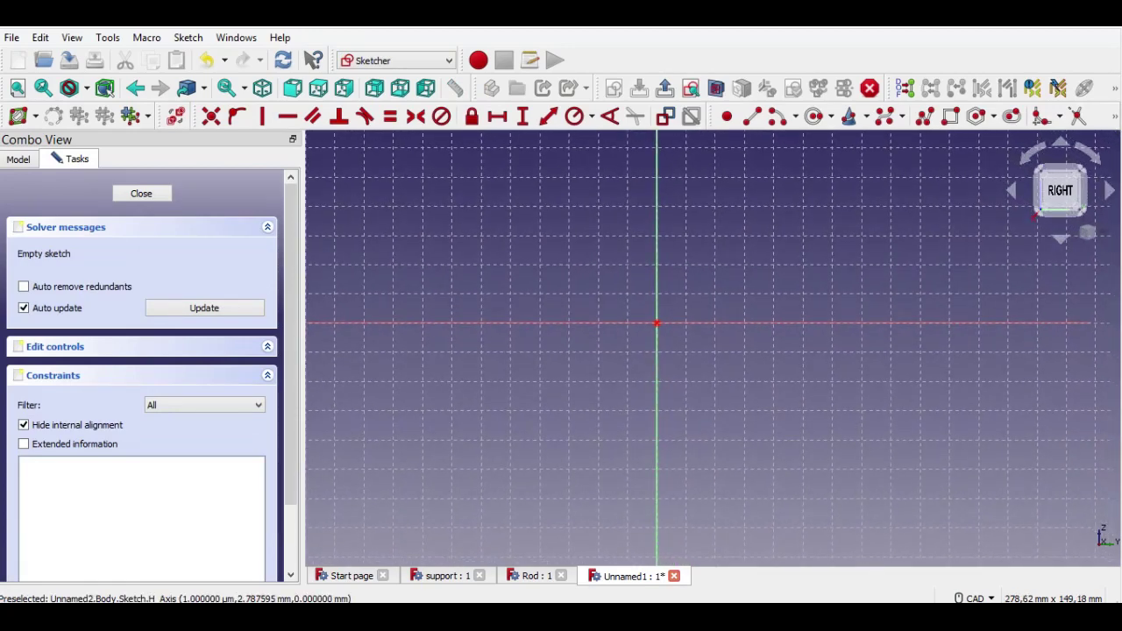
left_click(1011, 116)
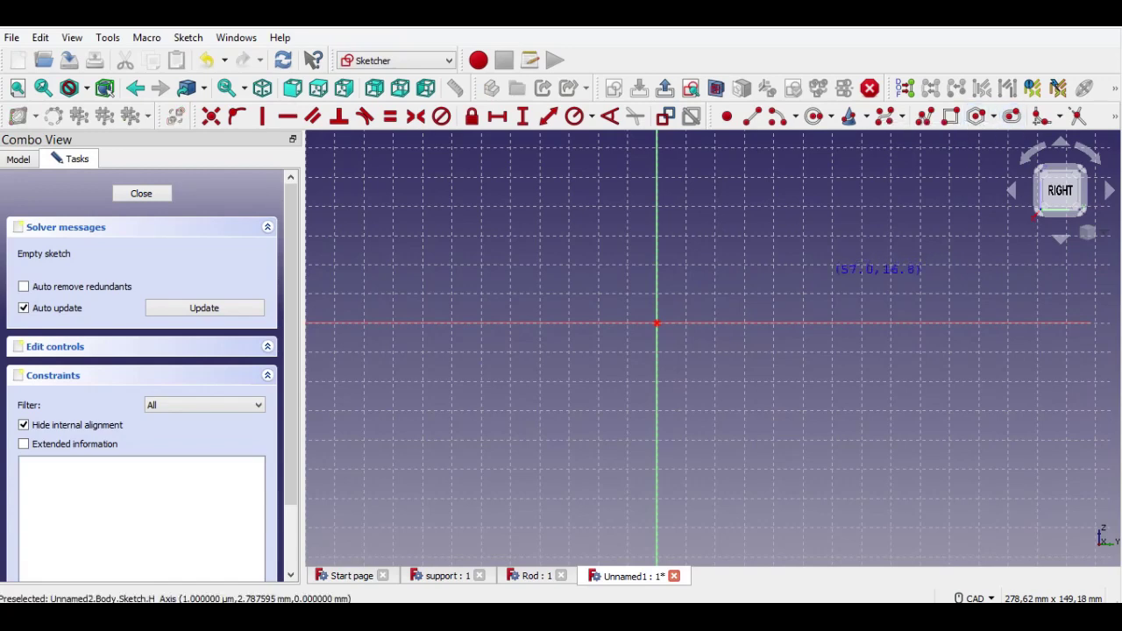
scroll(831, 294, "down", 1)
middle_click_drag(831, 302, 828, 337)
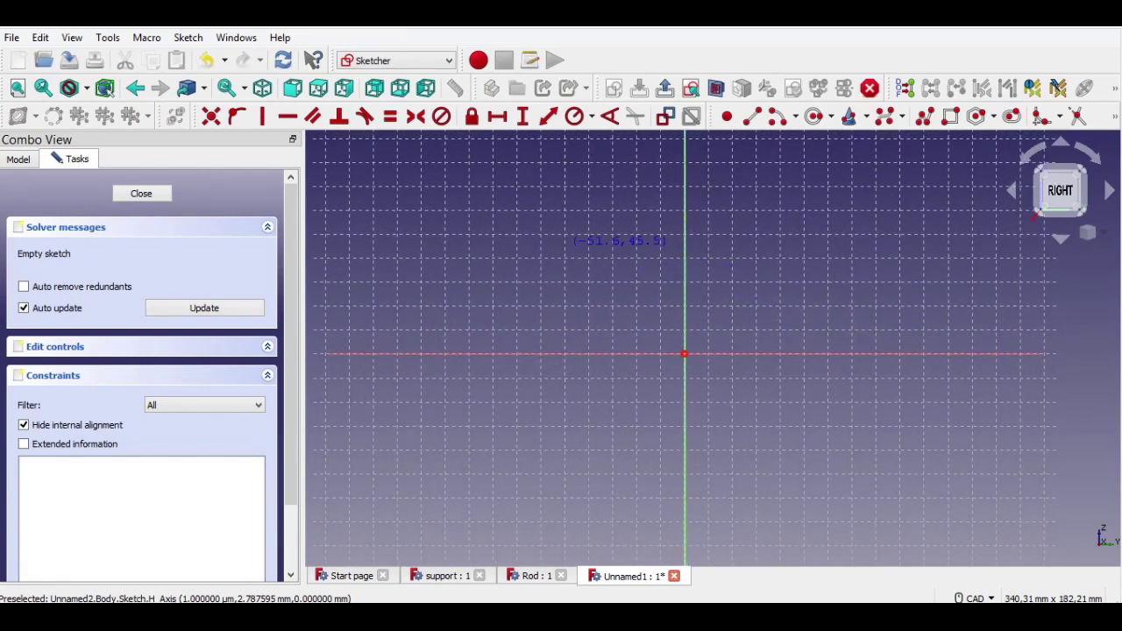
left_click(547, 249)
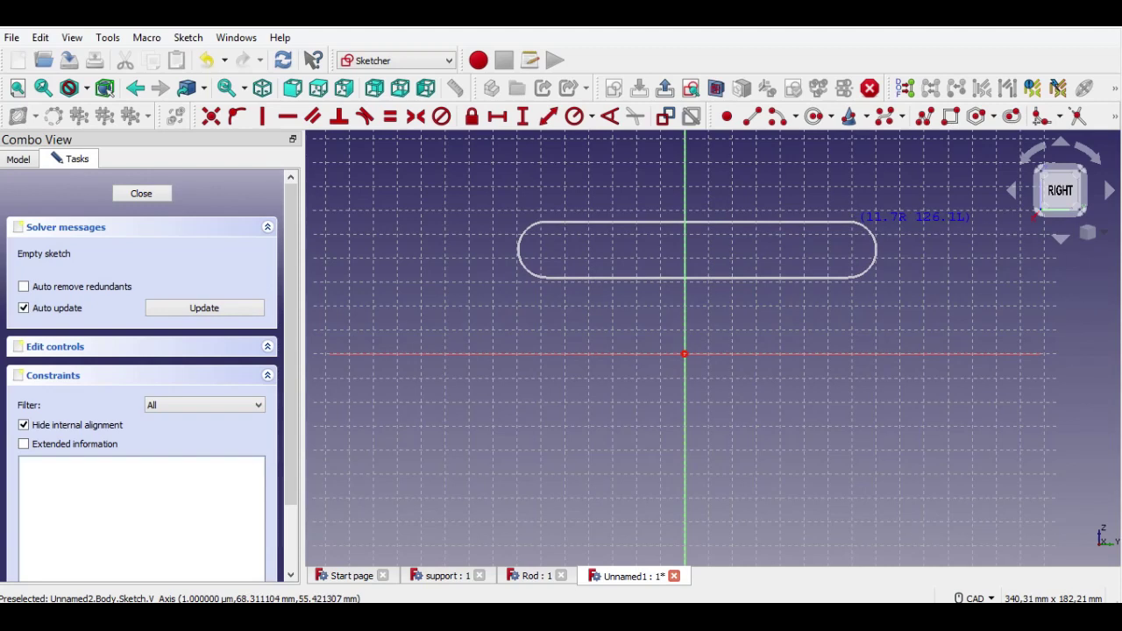
left_click(849, 221)
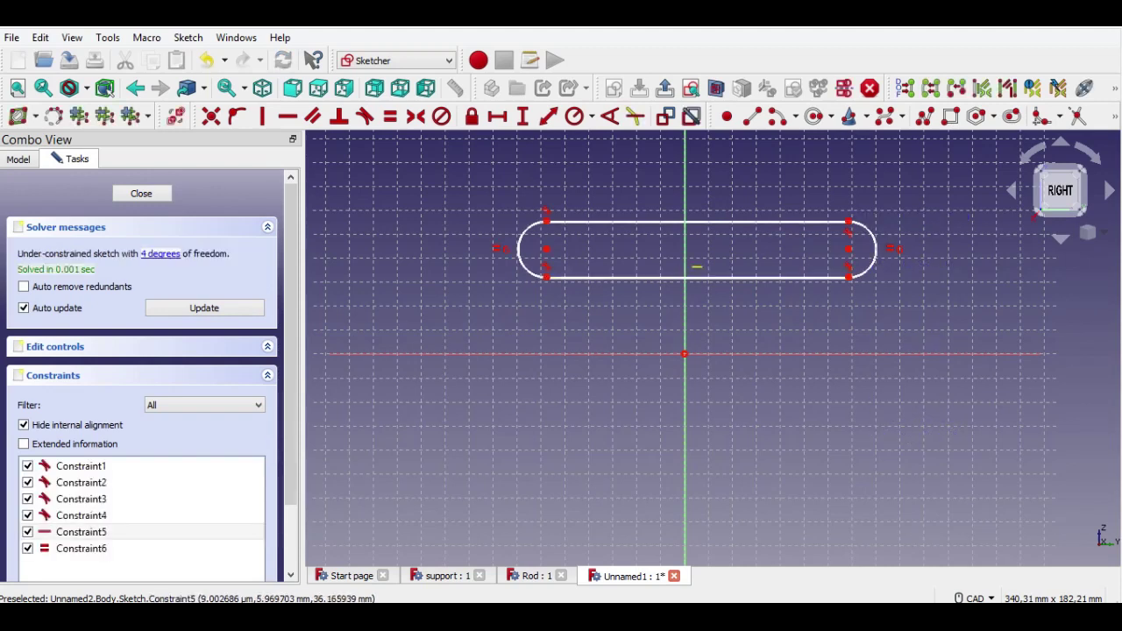
- Delete the slot's horizontal constraint and constrain its end arc radius to 20 mm
left_click(696, 266)
key("Delete")
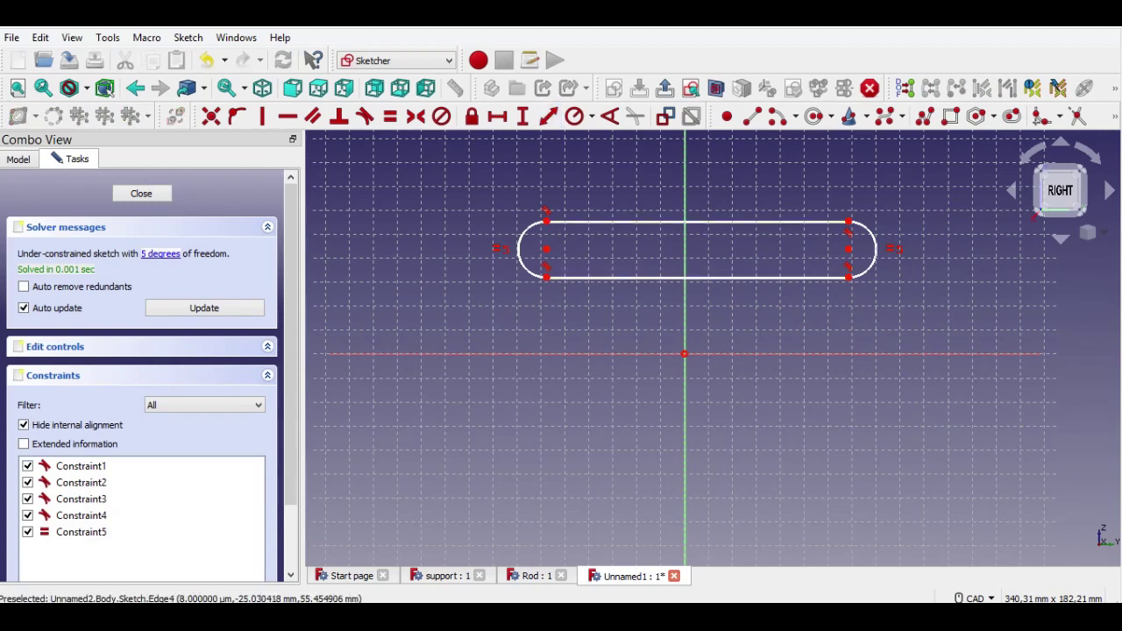
left_click(863, 248)
left_click(574, 115)
type("2")
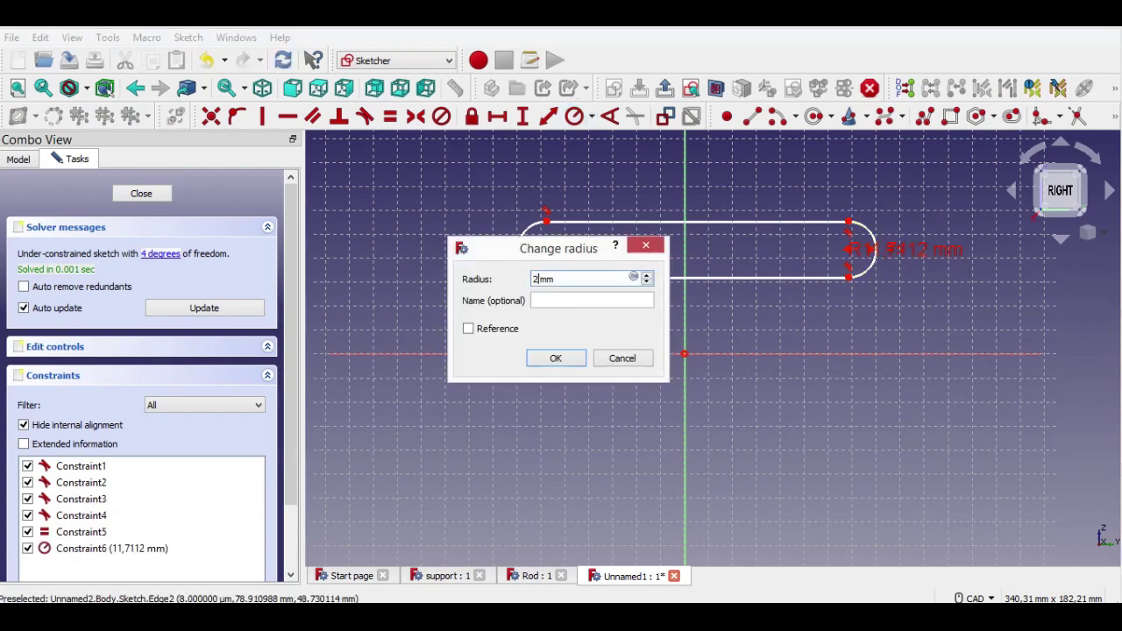
type("0")
key("Return")
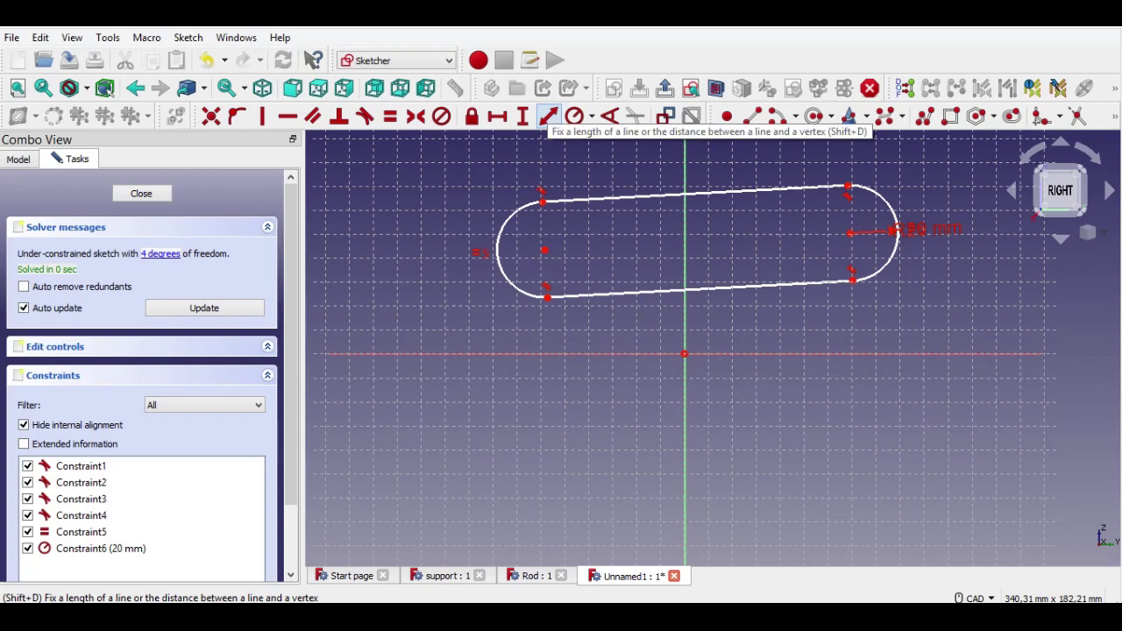
- Constrain the length of the slot's upper straight edge to 300 mm
left_click(548, 116)
left_click(624, 197)
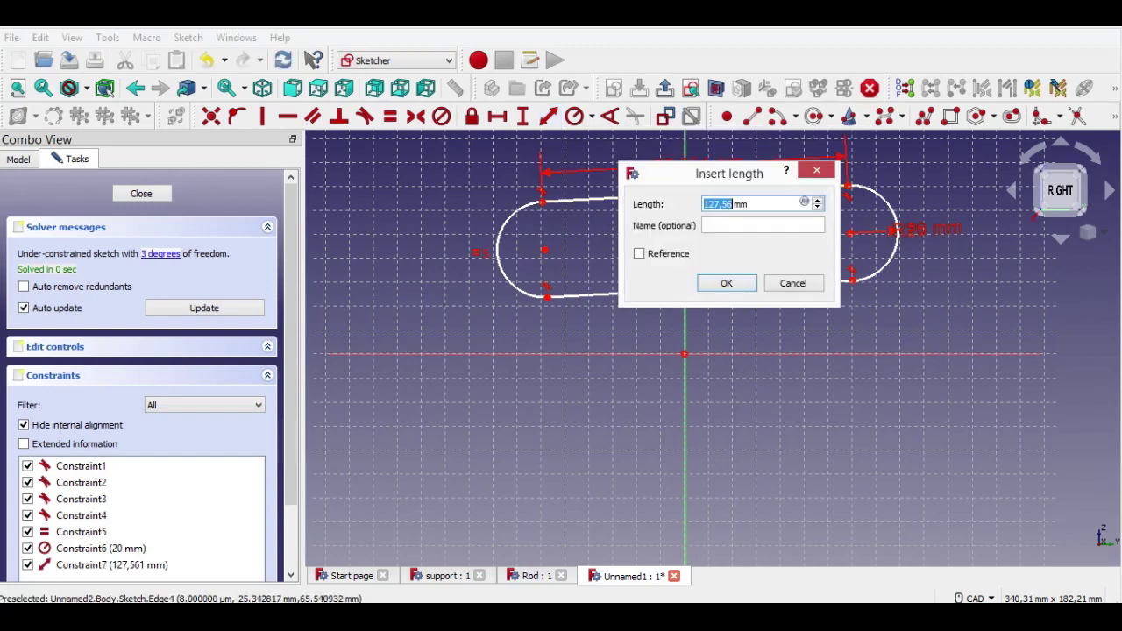
type("300")
key("Return")
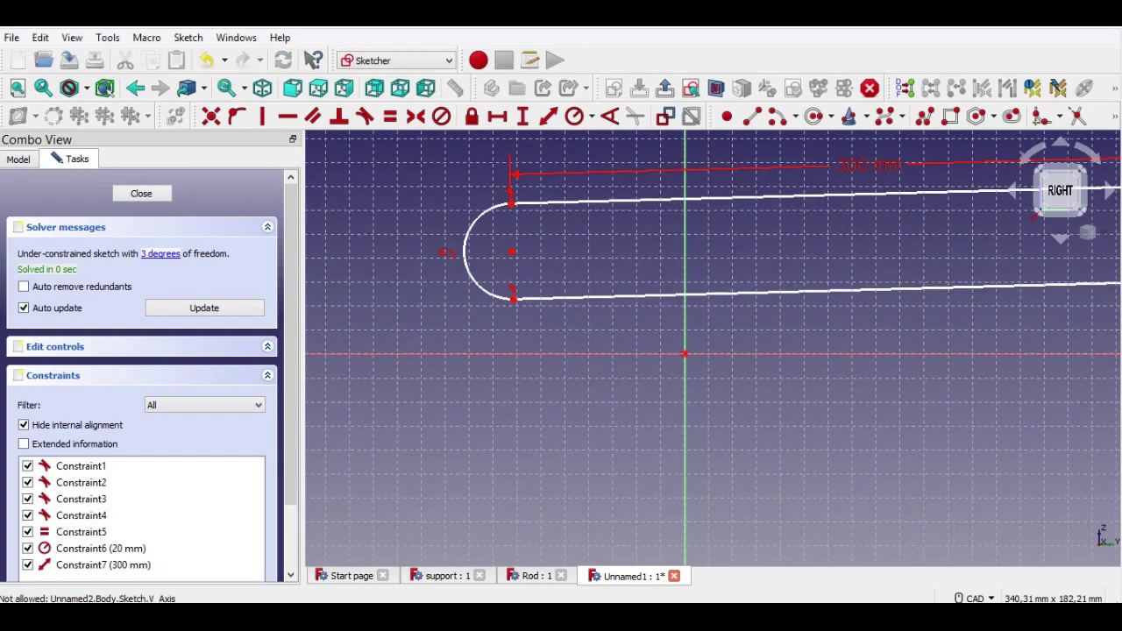
- Constrain the slot's lower edge horizontally and shift the slot up and towards the vertical axis
left_click(778, 292)
middle_click_drag(778, 305, 576, 299)
scroll(577, 315, "down", 2)
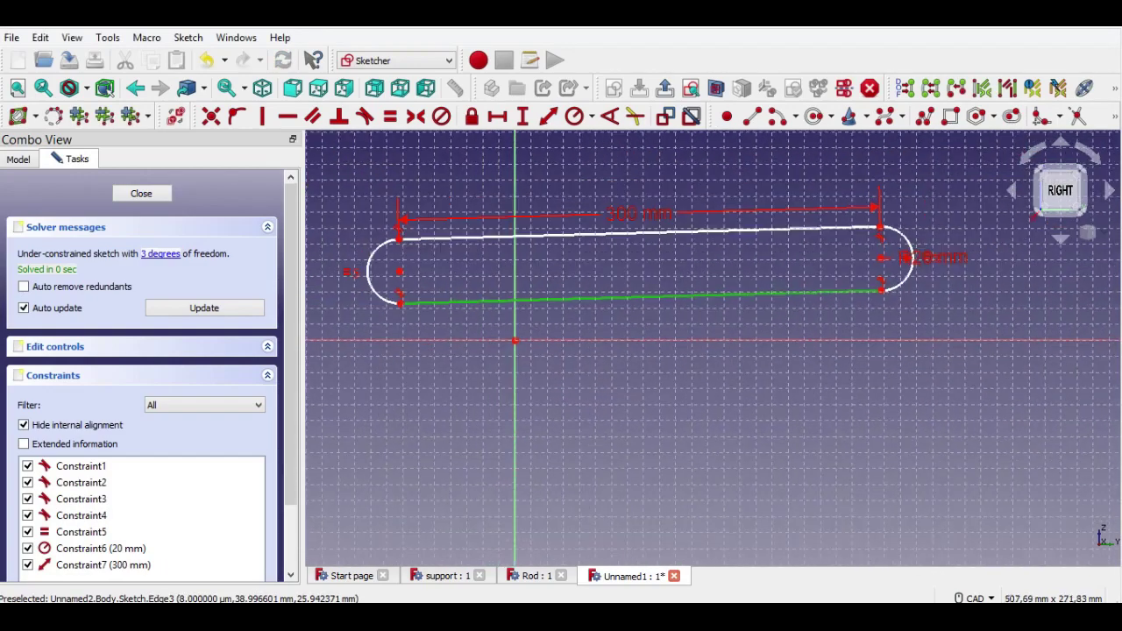
left_click(287, 117)
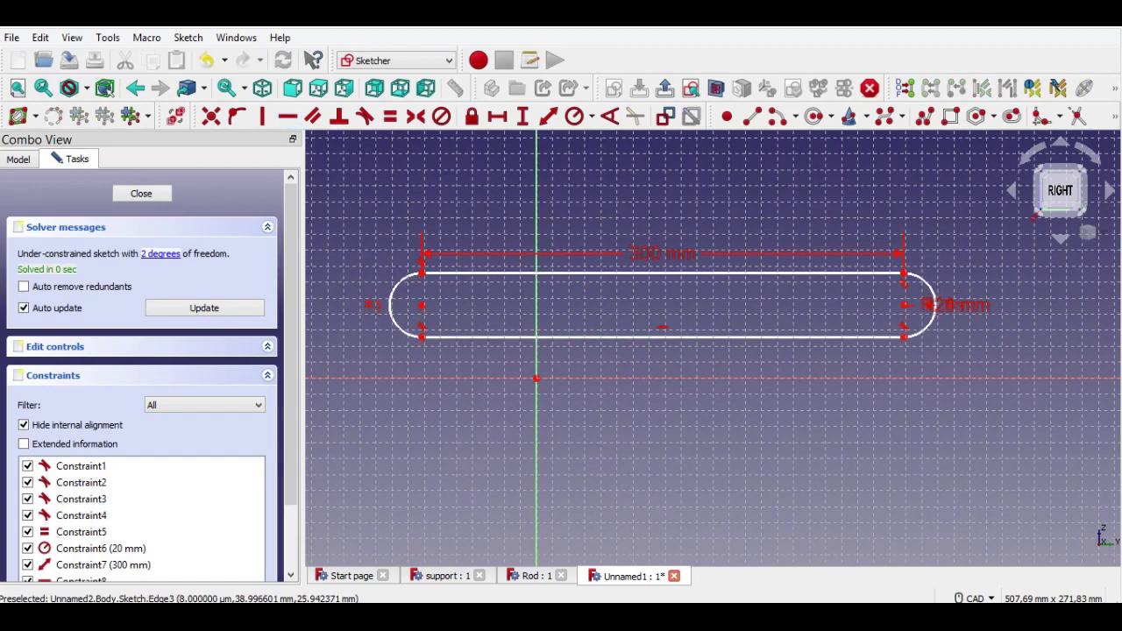
middle_click_drag(585, 379, 665, 387)
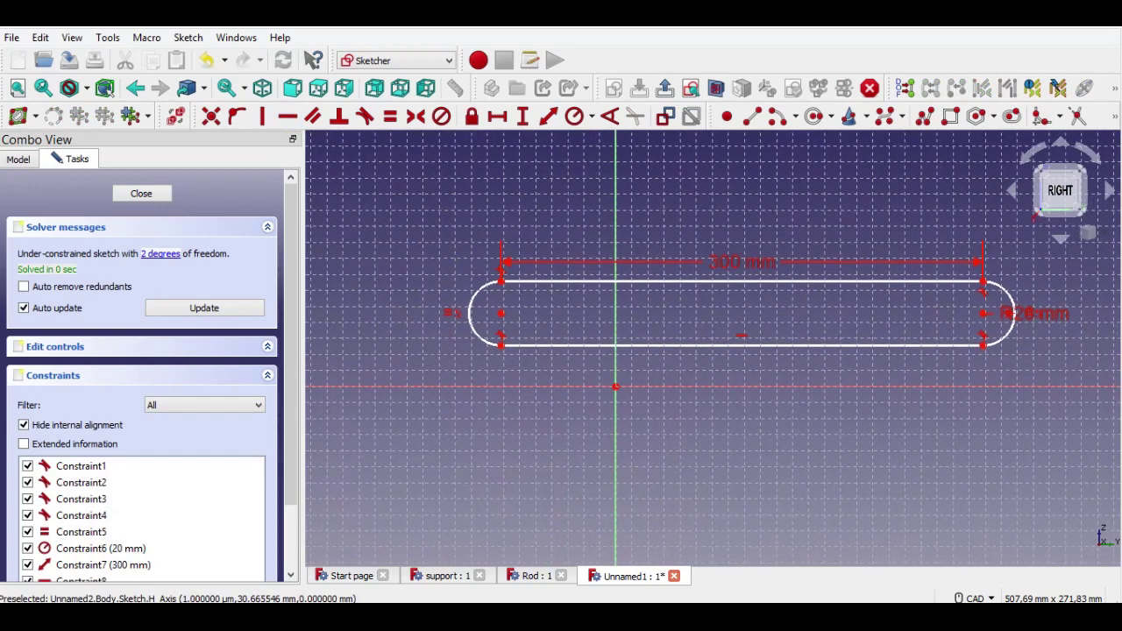
left_click_drag(735, 281, 660, 235)
left_click_drag(665, 289, 660, 289)
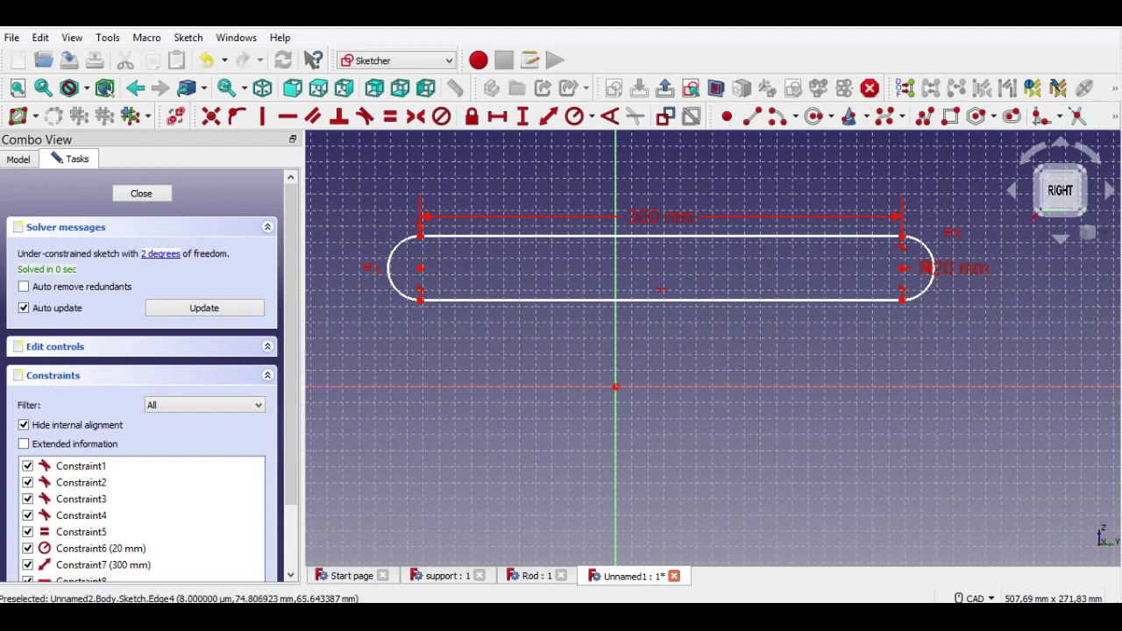
- Draw a construction line between the slot's two arc centres and undo the last automatic constraint
left_click(1115, 115)
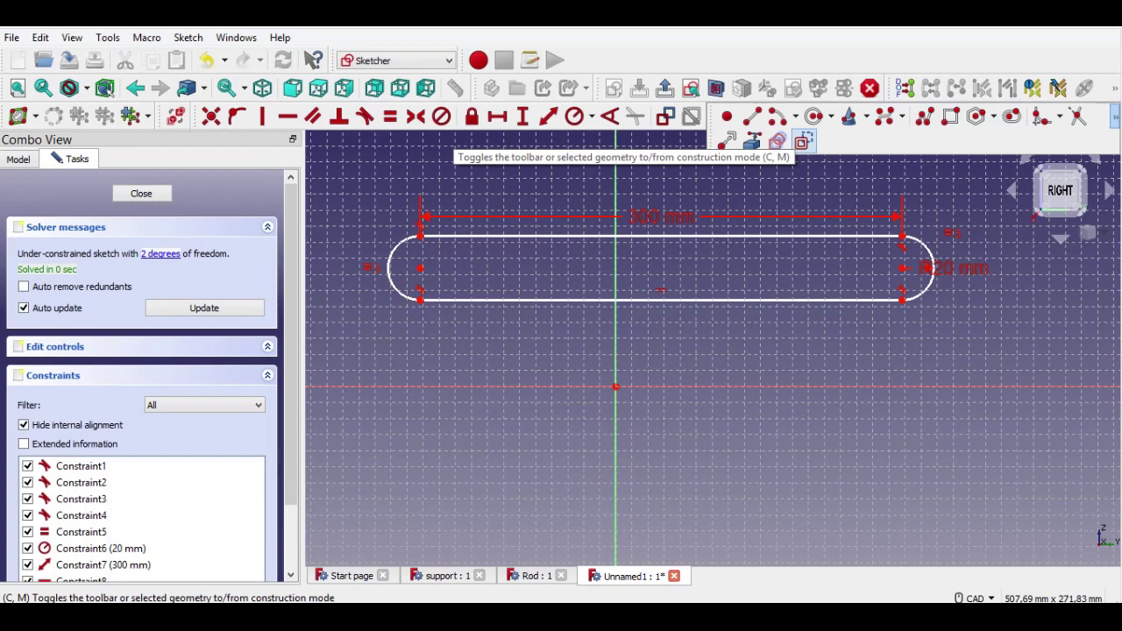
left_click(751, 116)
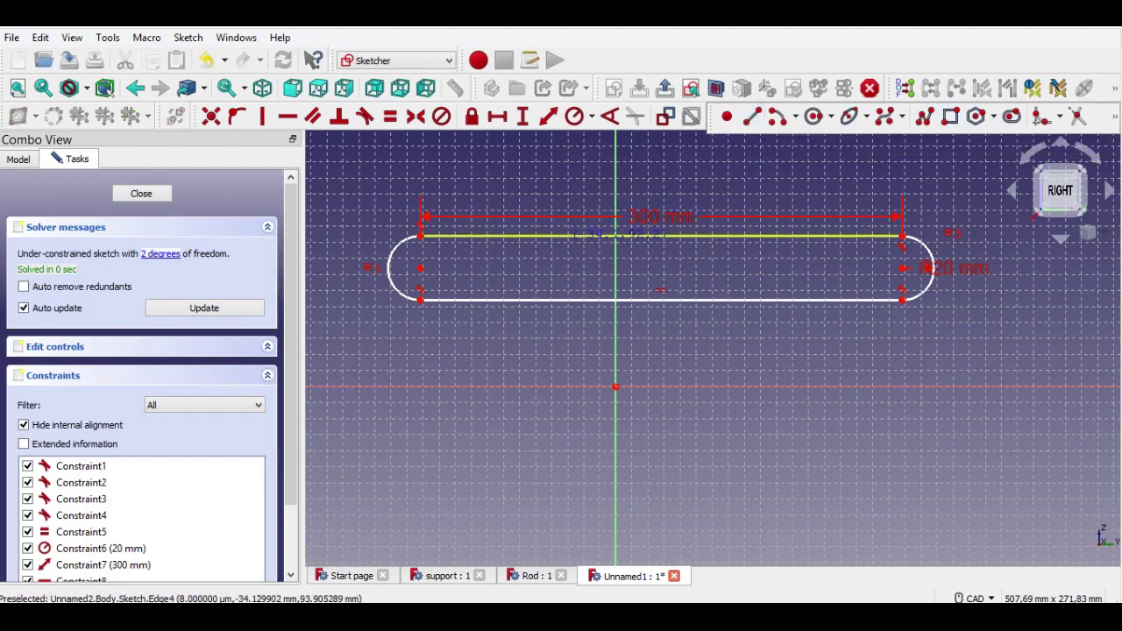
left_click(421, 268)
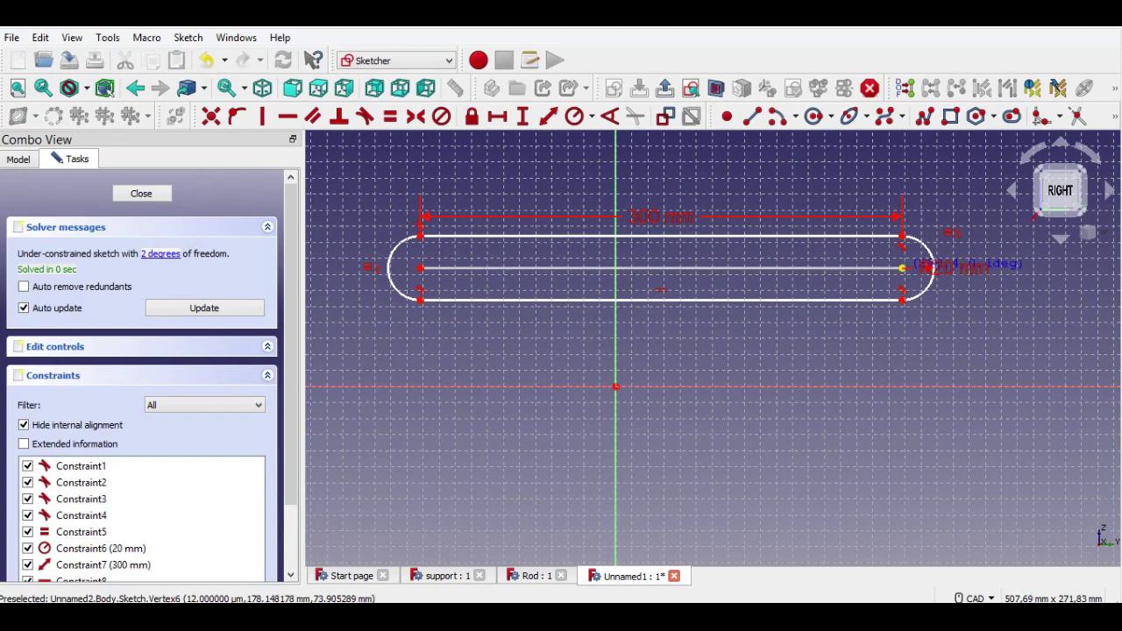
left_click(902, 267)
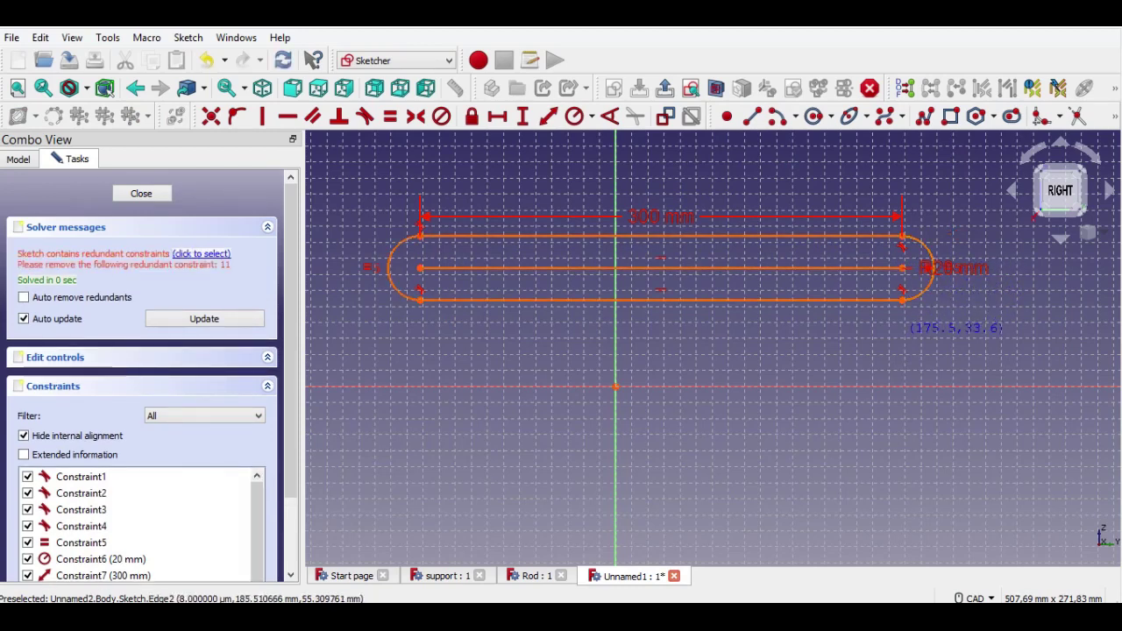
key("ctrl+z")
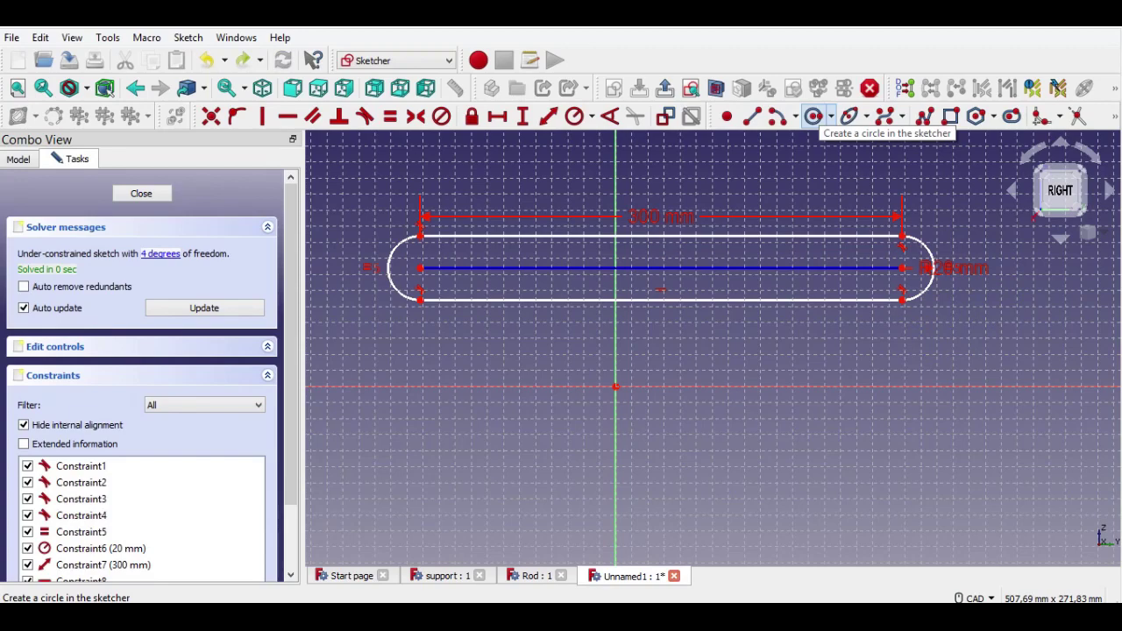
- Draw a construction circle centred on the slot's centreline, just beyond the vertical axis
left_click(814, 116)
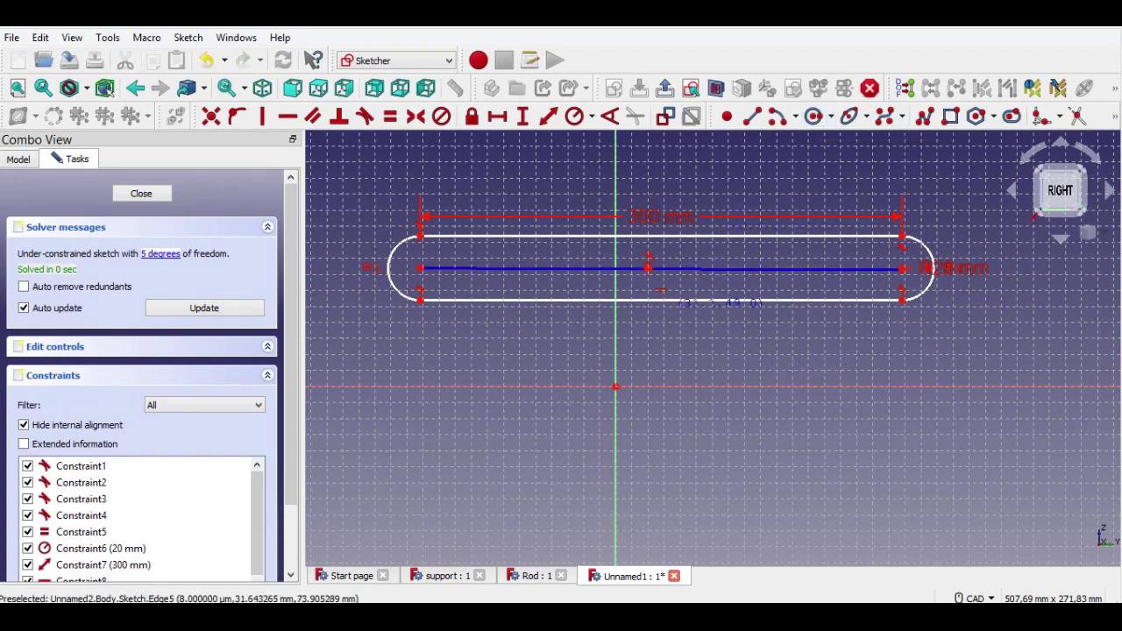
scroll(658, 291, "up", 4)
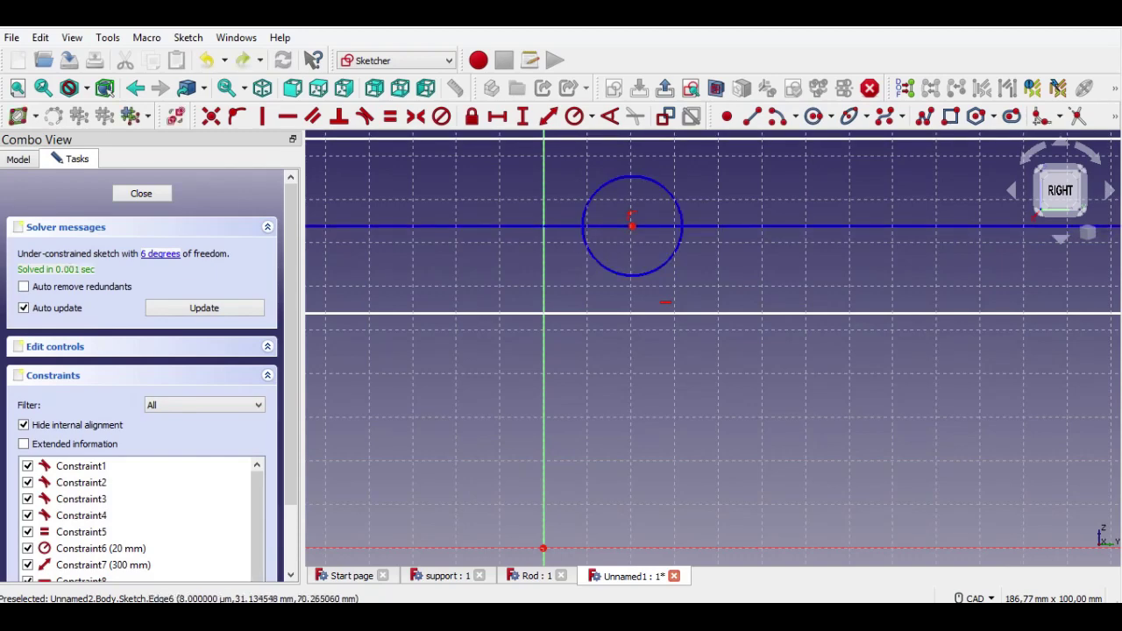
- Convert the construction circle on the slot's centreline into normal geometry
scroll(740, 439, "down", 2)
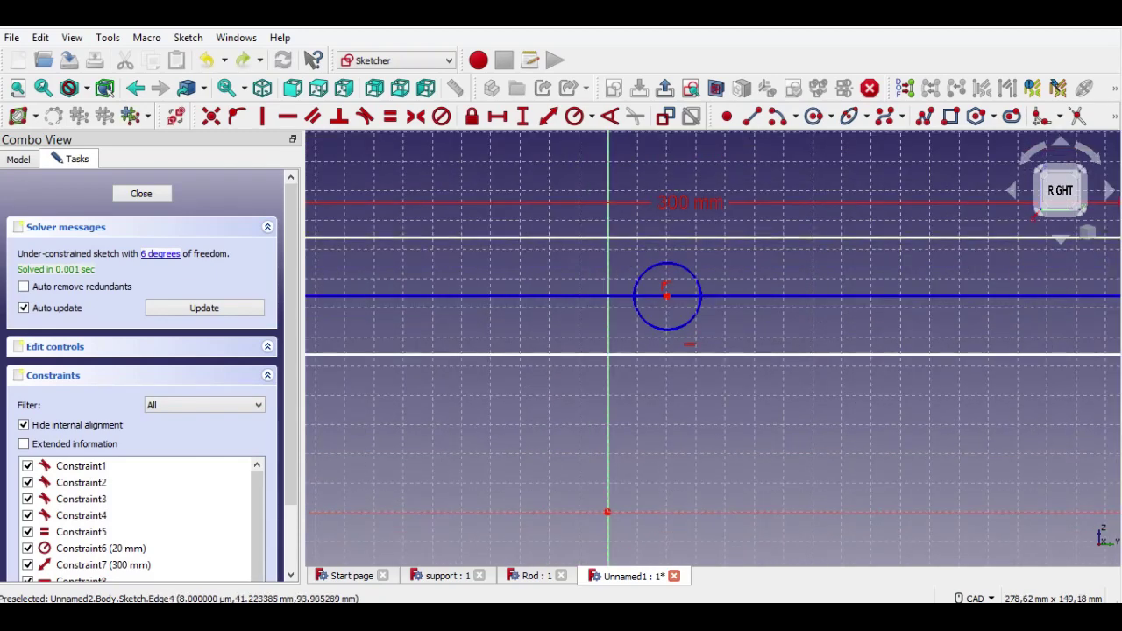
scroll(714, 239, "down", 1)
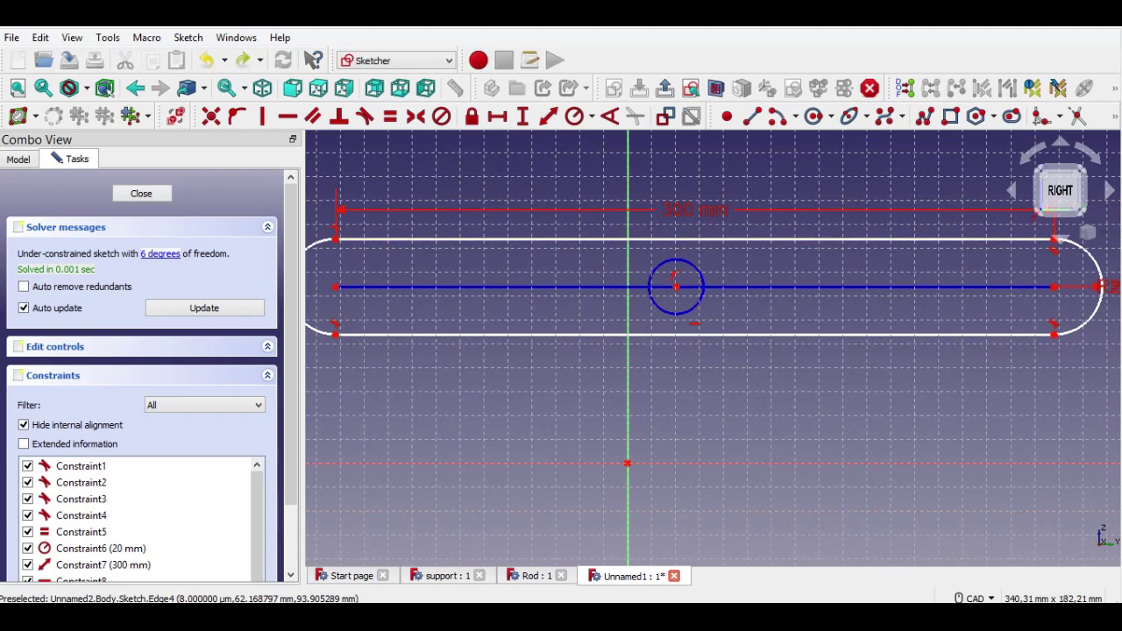
left_click(701, 272)
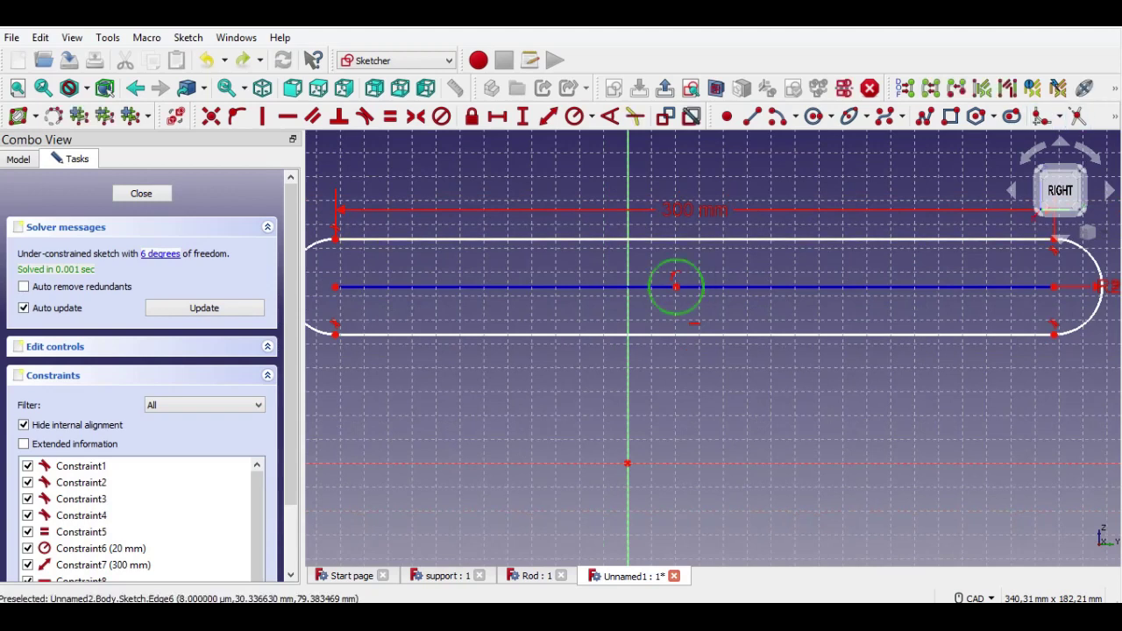
left_click(1115, 117)
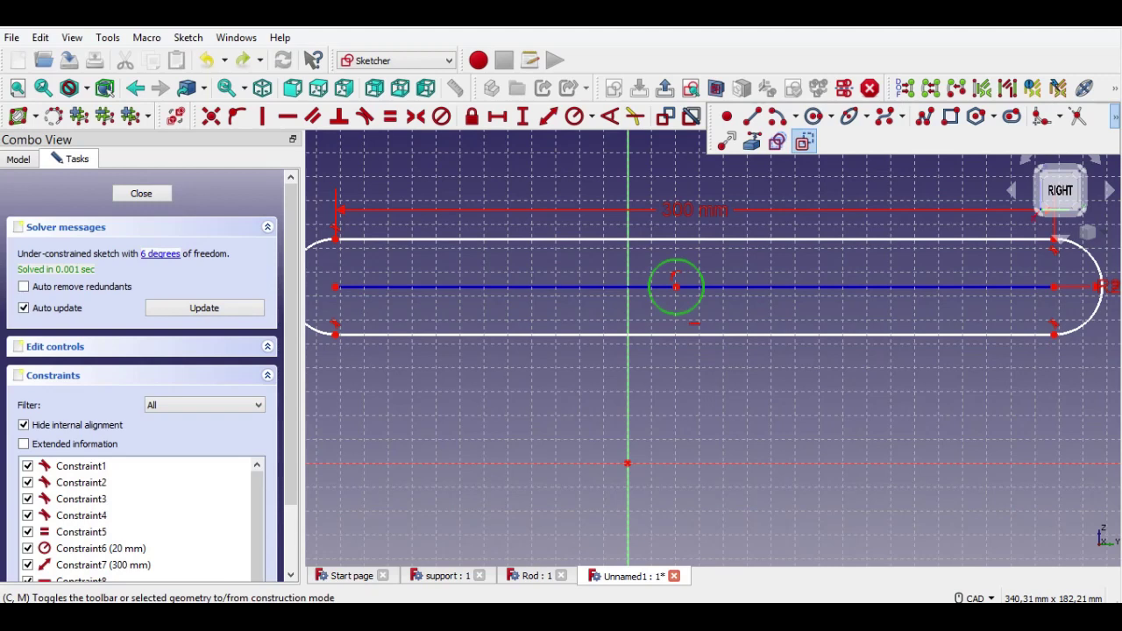
left_click(803, 141)
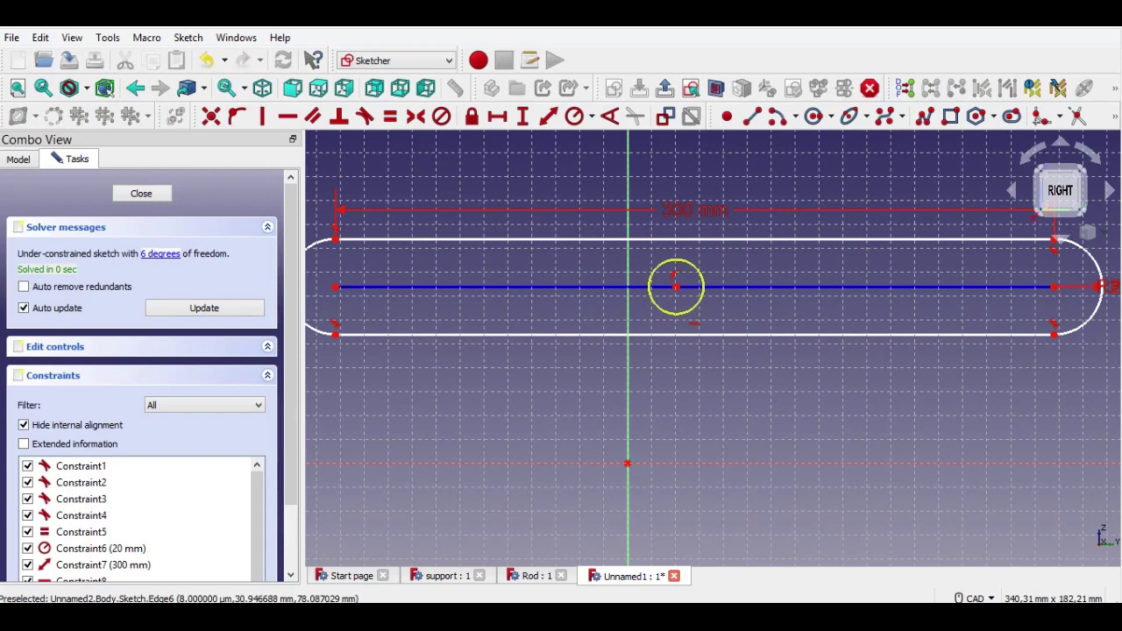
- Constrain the radius of the circle on the slot's centreline to 10 mm
left_click(674, 261)
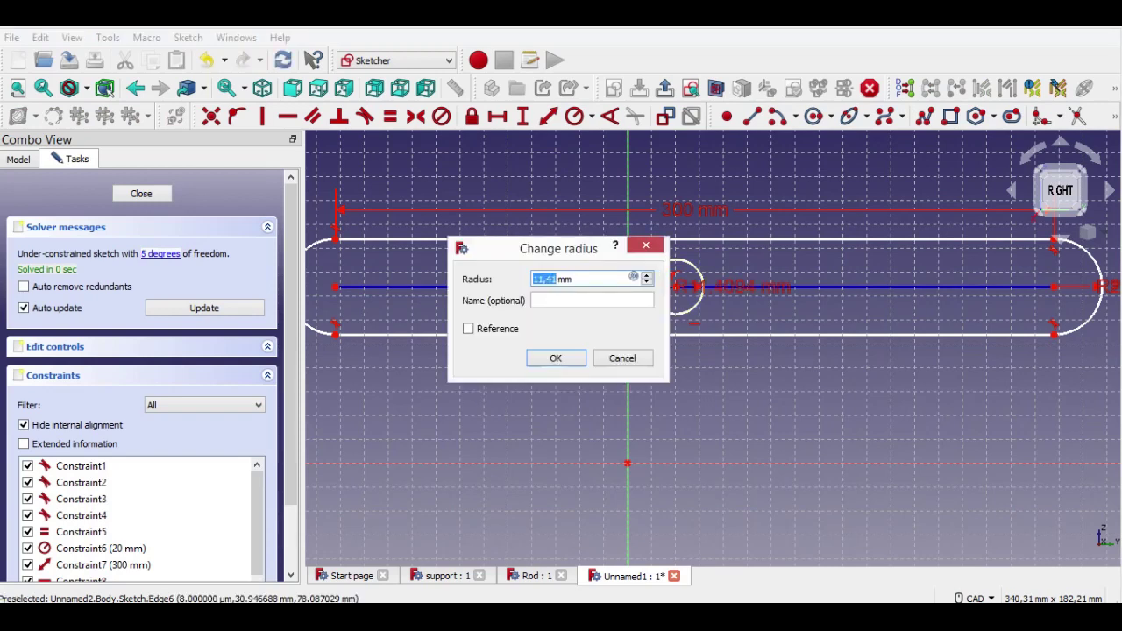
type("10")
key("Return")
scroll(737, 375, "down", 1)
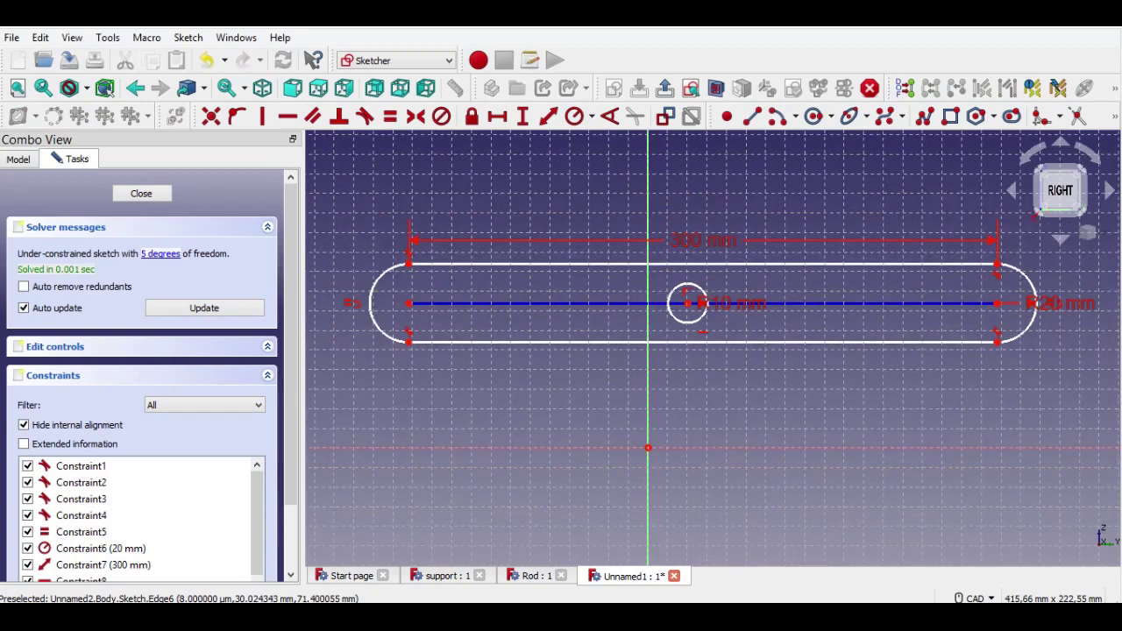
- Constrain the horizontal distance from the circle's centre to the slot's right arc centre to 150 mm and place the dimension below the slot
left_click(687, 303)
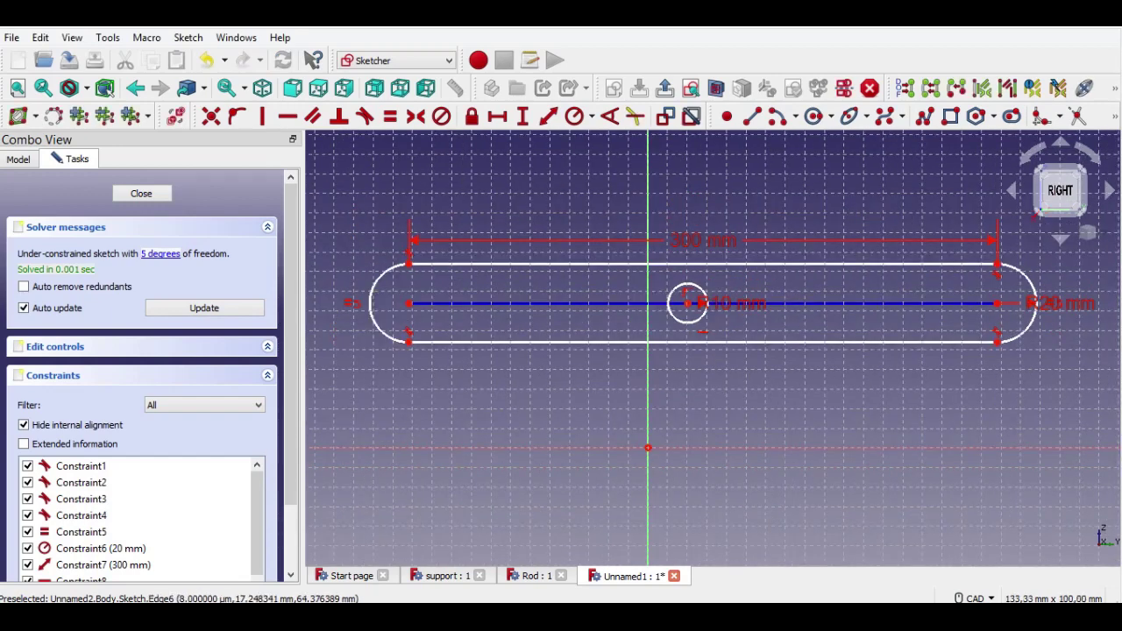
left_click(687, 304)
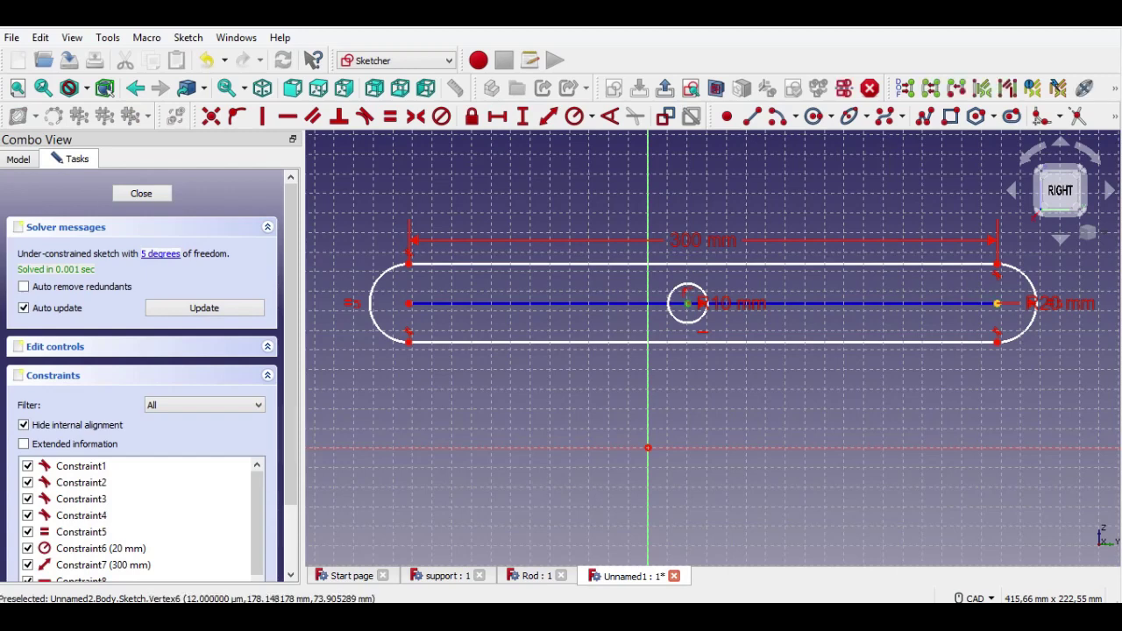
left_click(997, 303)
key("shift+h")
type("150")
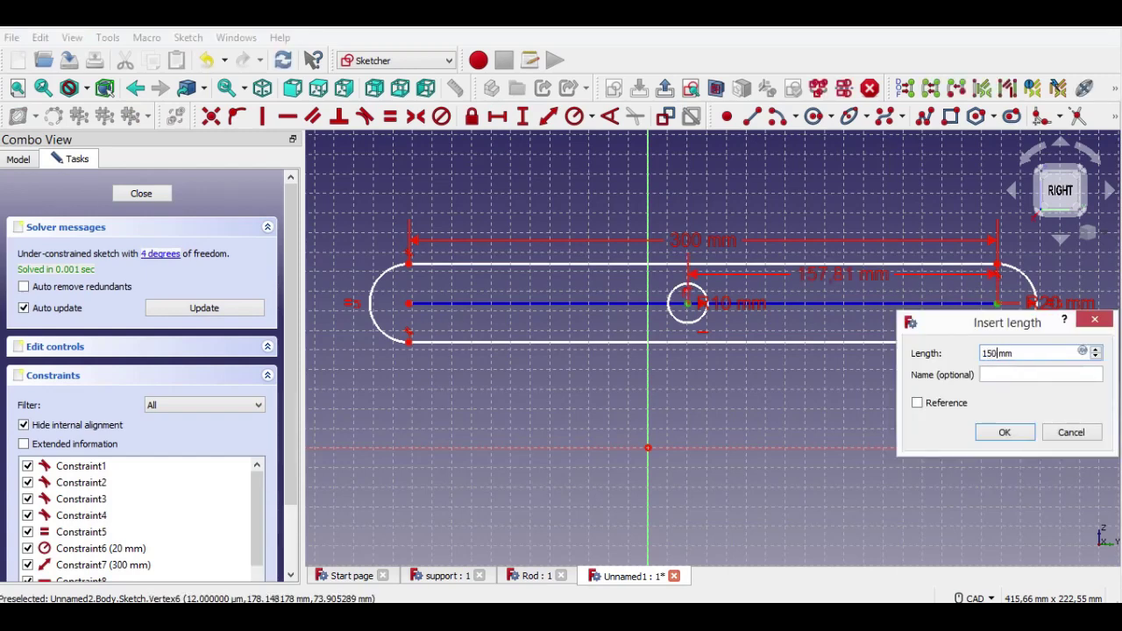
key("Return")
left_click_drag(846, 274, 846, 361)
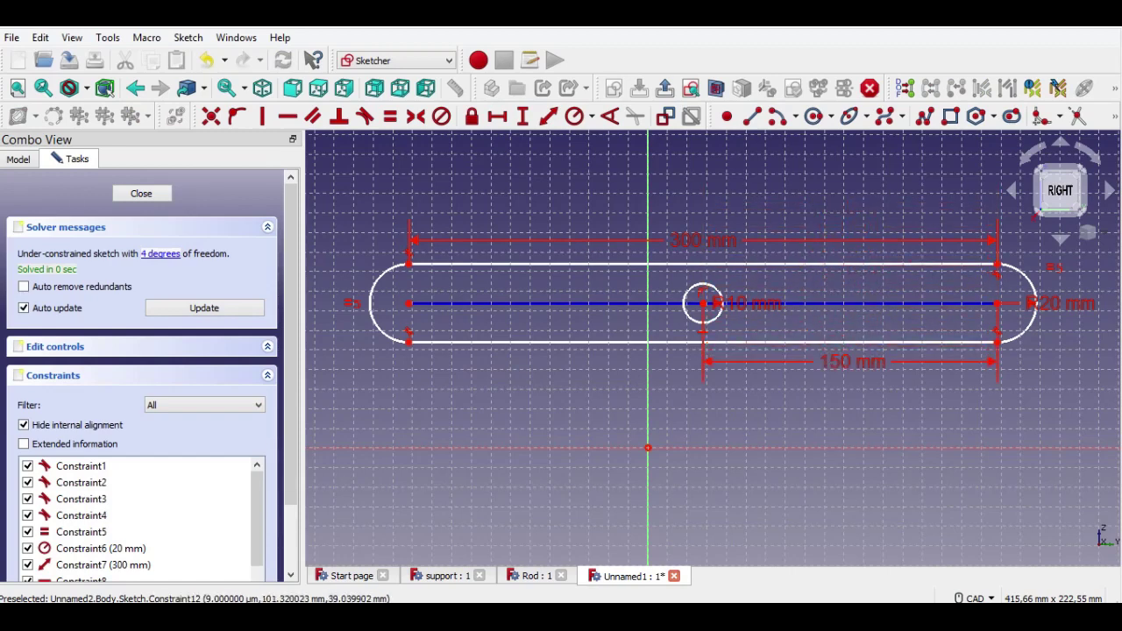
- Make the circle's centre coincident with the sketch origin
left_click(703, 304)
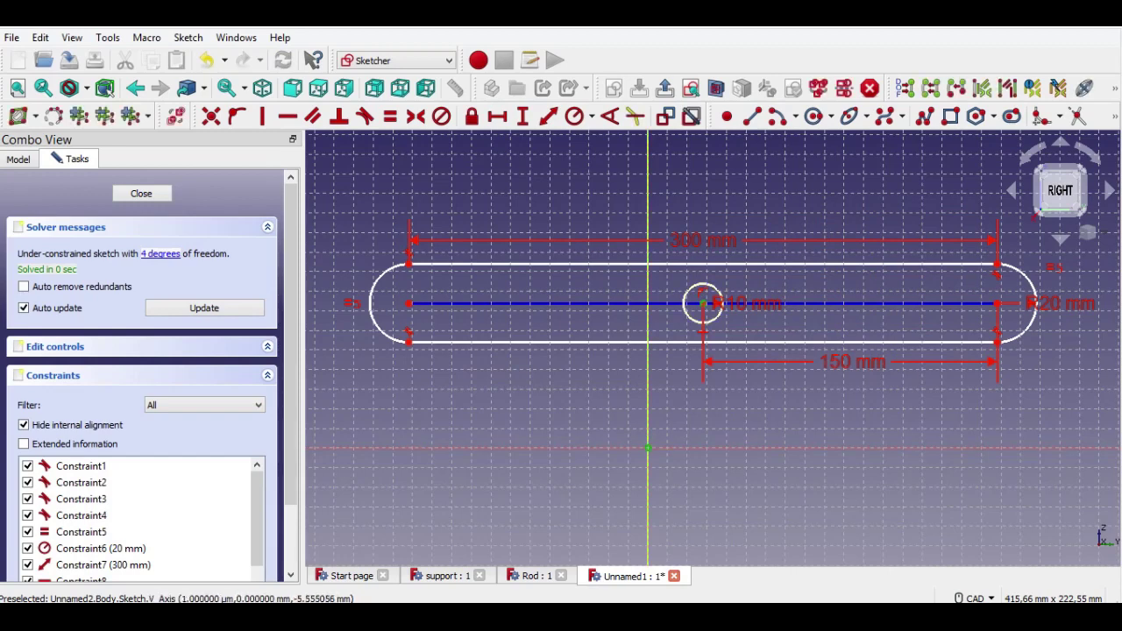
left_click(647, 446)
left_click(210, 115)
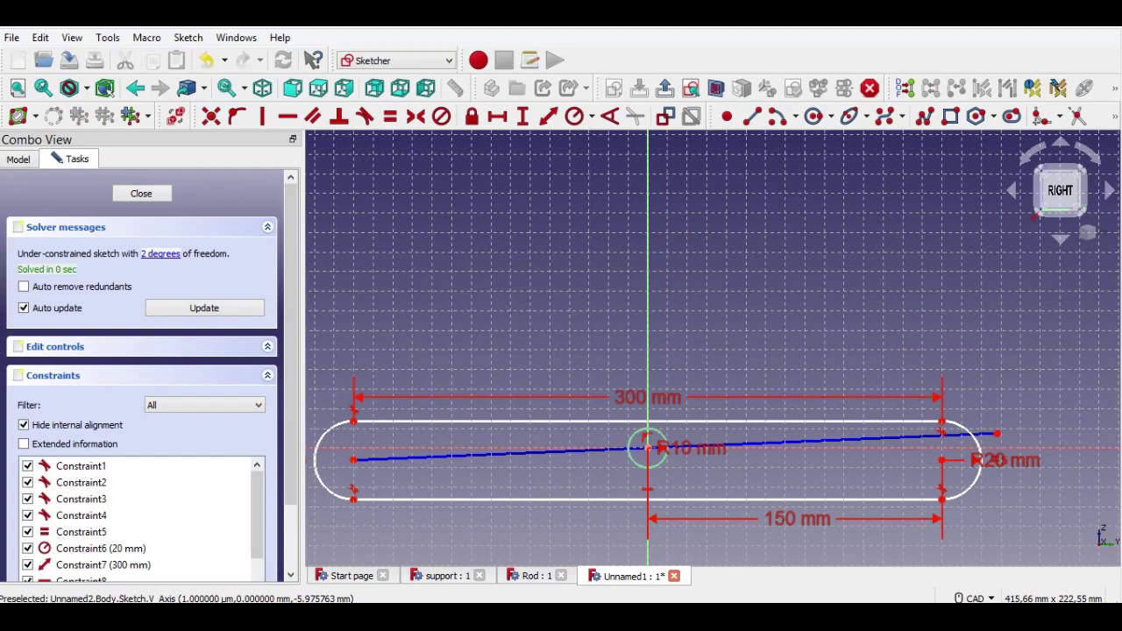
middle_click_drag(683, 403, 676, 291)
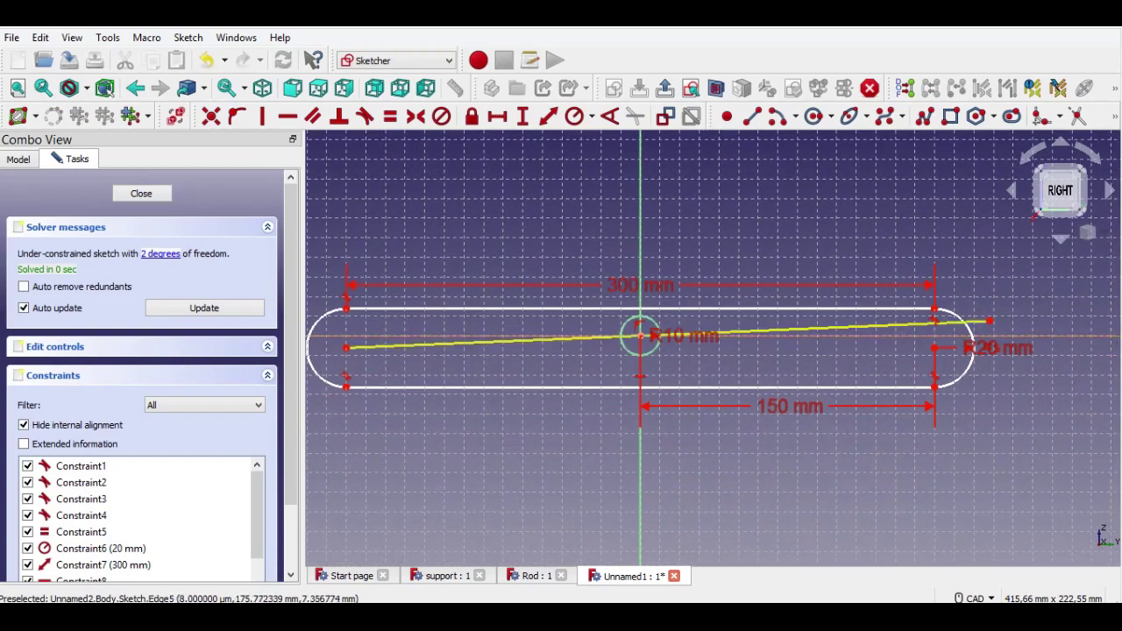
- Make the construction line's loose right end coincident with the slot's right arc centre
left_click(989, 320)
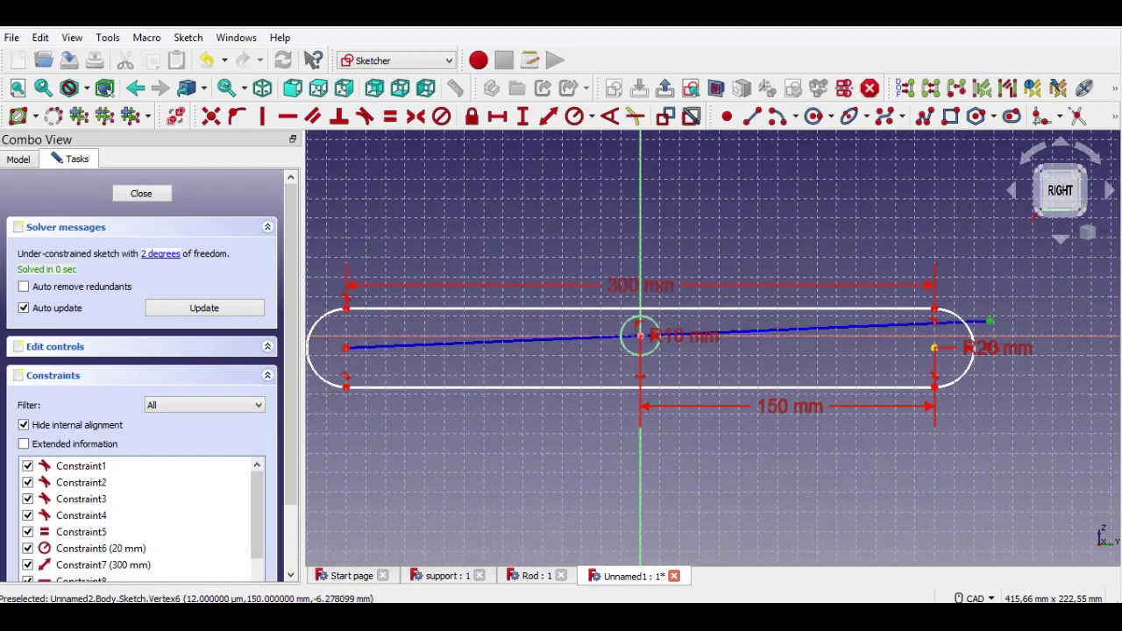
left_click(934, 347)
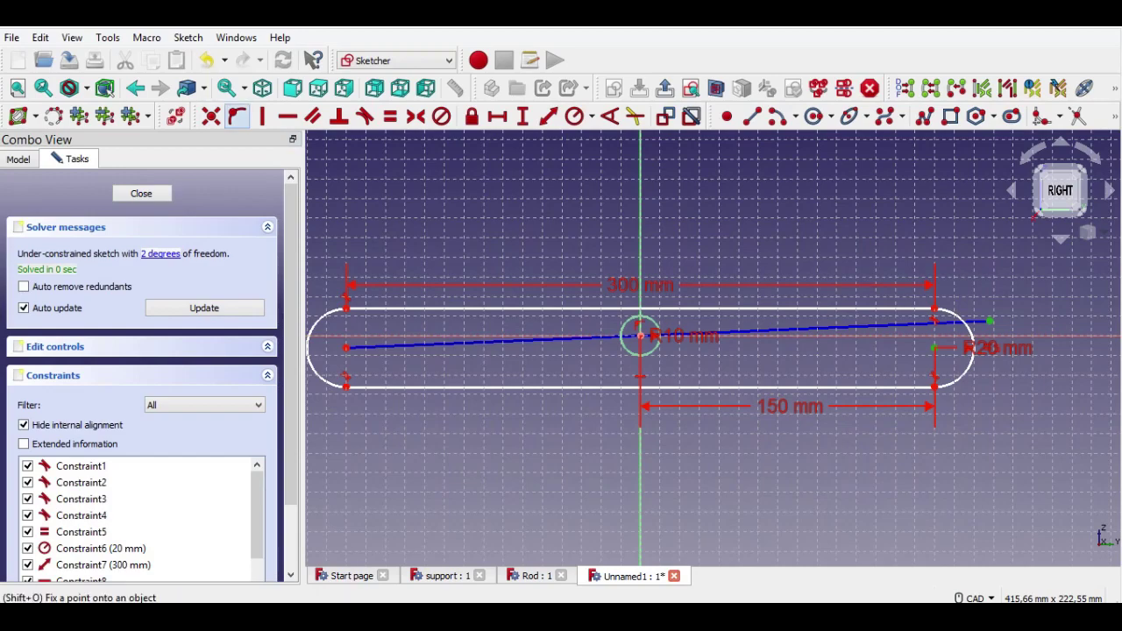
left_click(210, 115)
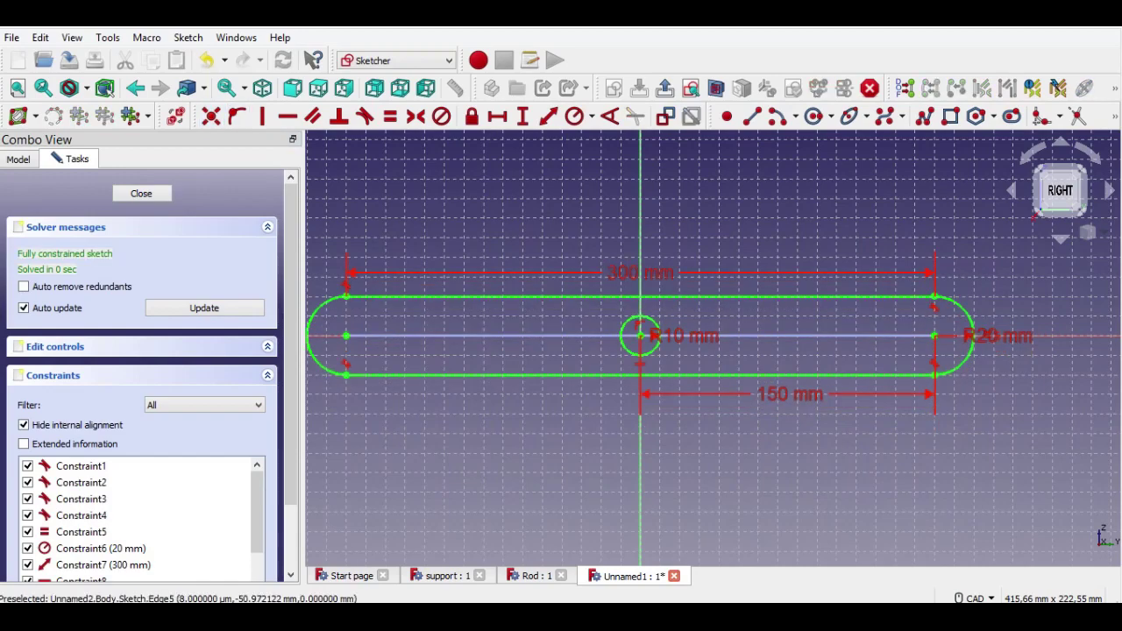
scroll(760, 156, "down", 2)
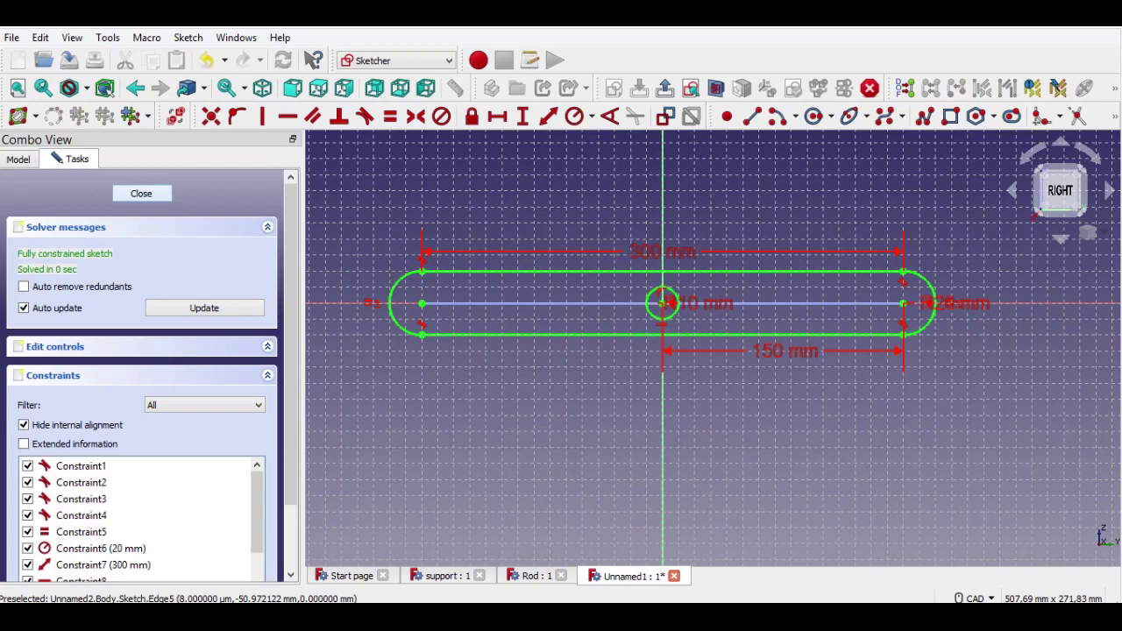
- Close the board sketch, pad it symmetrically to its plane and open the pad length for editing
left_click(142, 193)
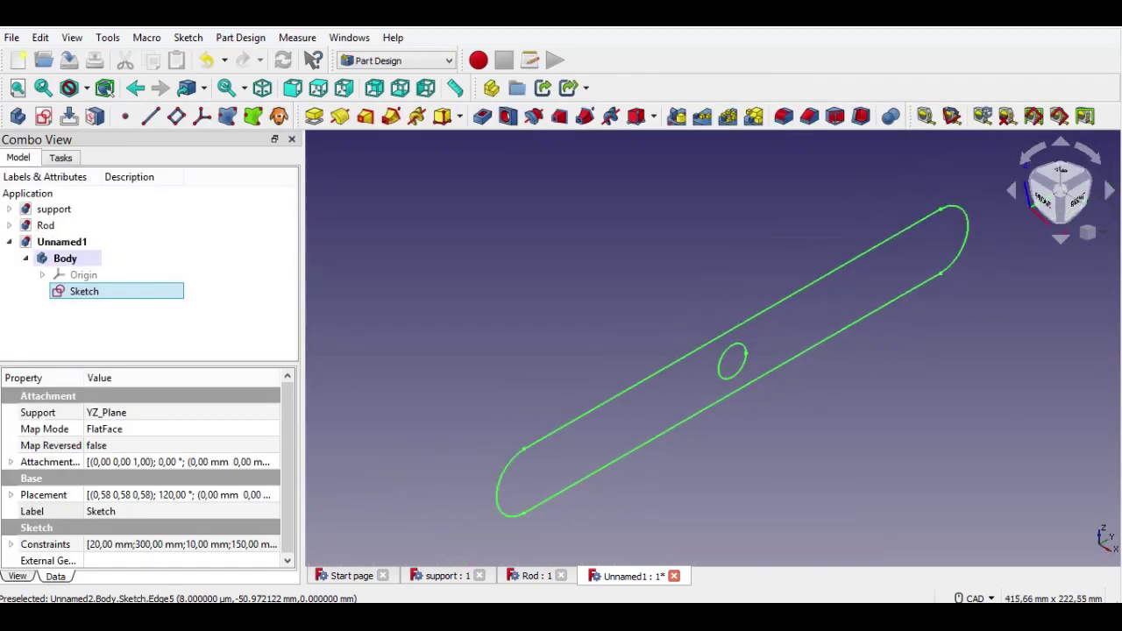
left_click(313, 116)
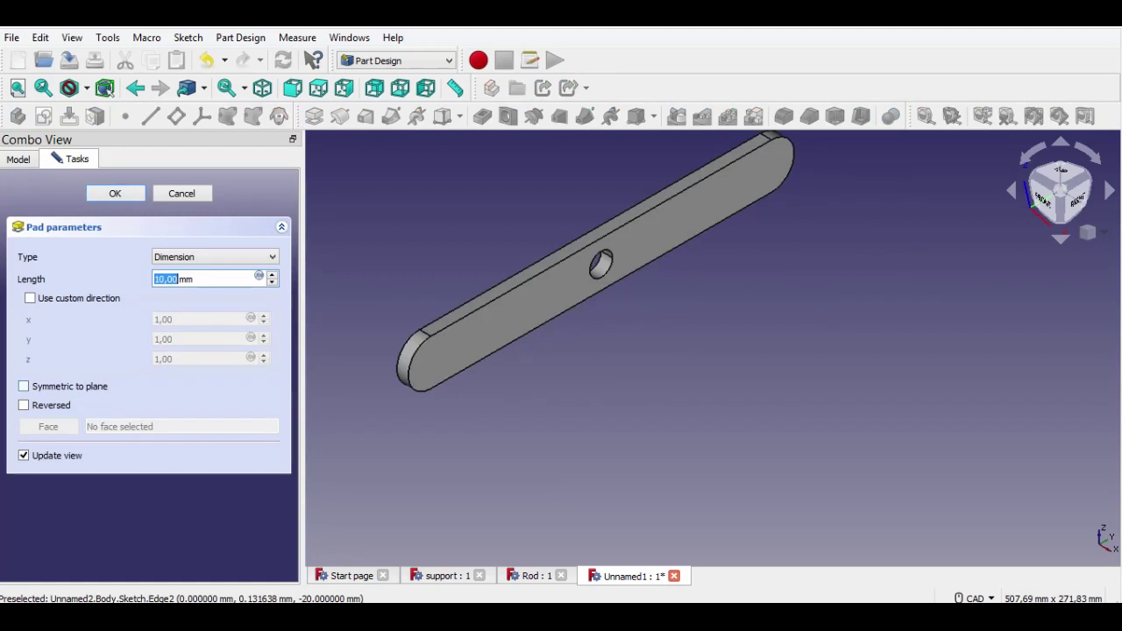
left_click(23, 385)
triple_click(195, 278)
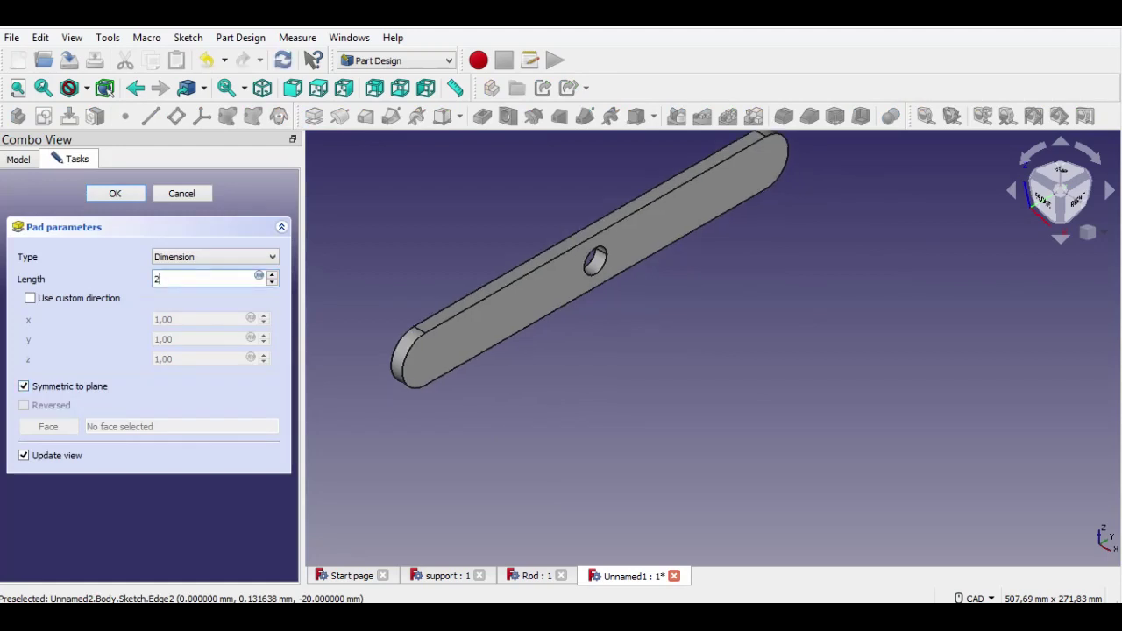
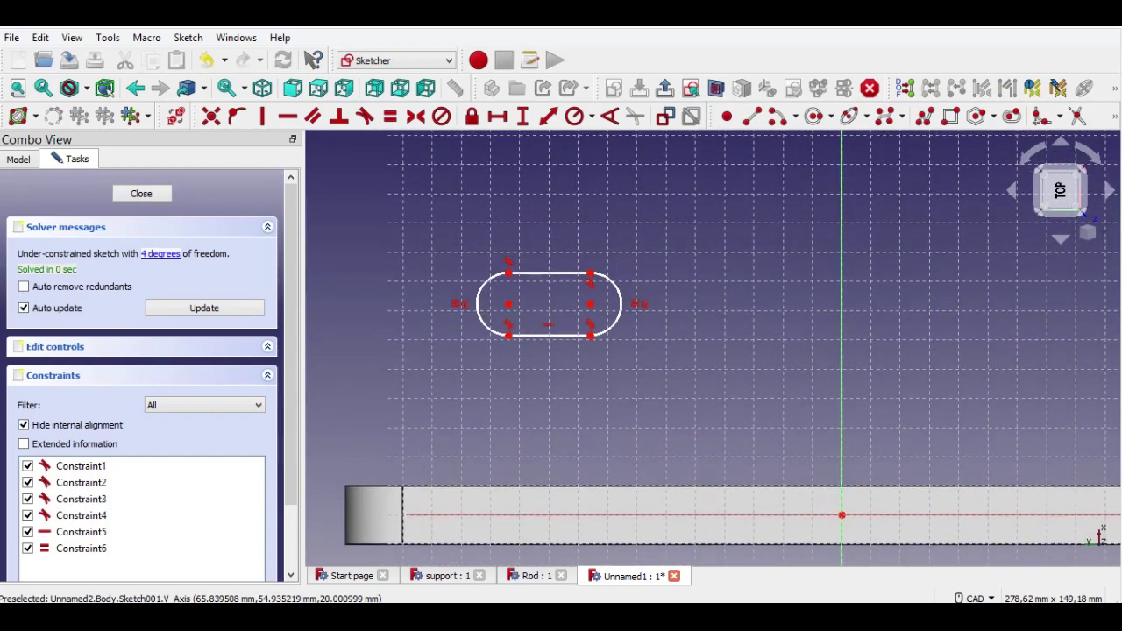
- Shift the small horizontal slot above the board towards the vertical axis by moving both of its arc centres
middle_click_drag(630, 301, 744, 314)
left_click_drag(704, 316, 752, 320)
left_click_drag(622, 320, 693, 320)
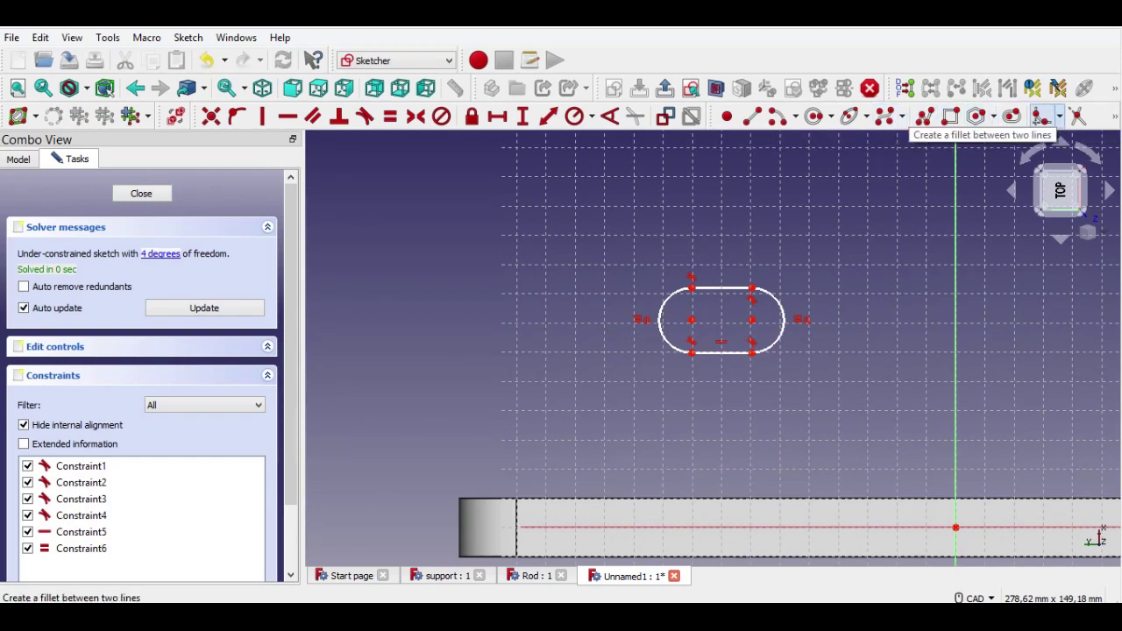
- Sketch a vertical slot with an end radius of about 13.5 mm to the left of the horizontal slot
left_click(1010, 116)
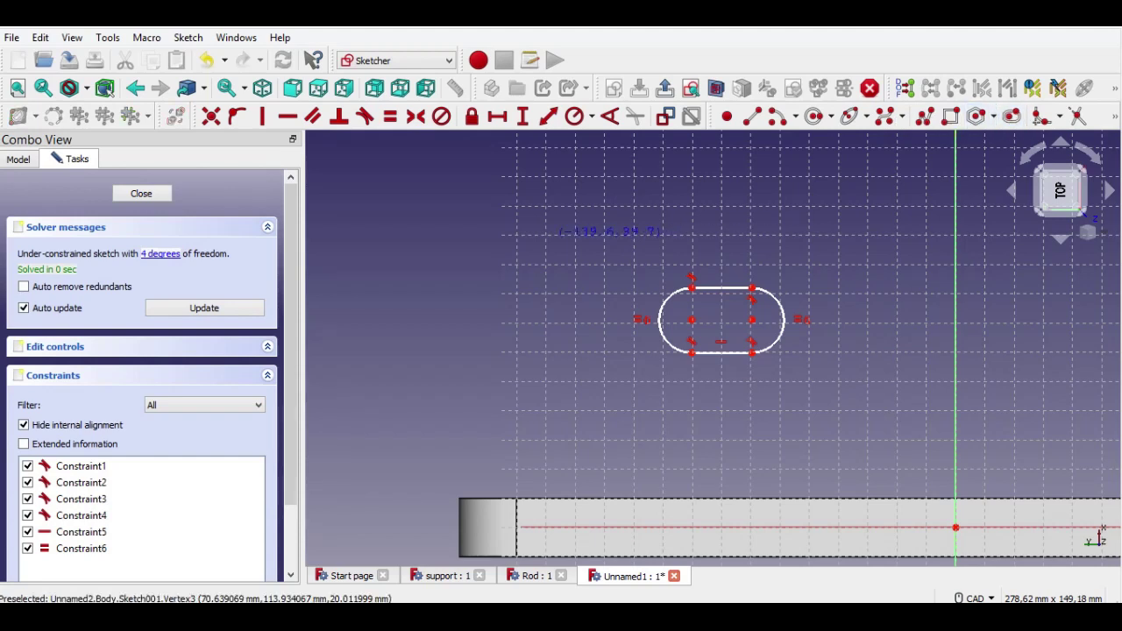
left_click(556, 234)
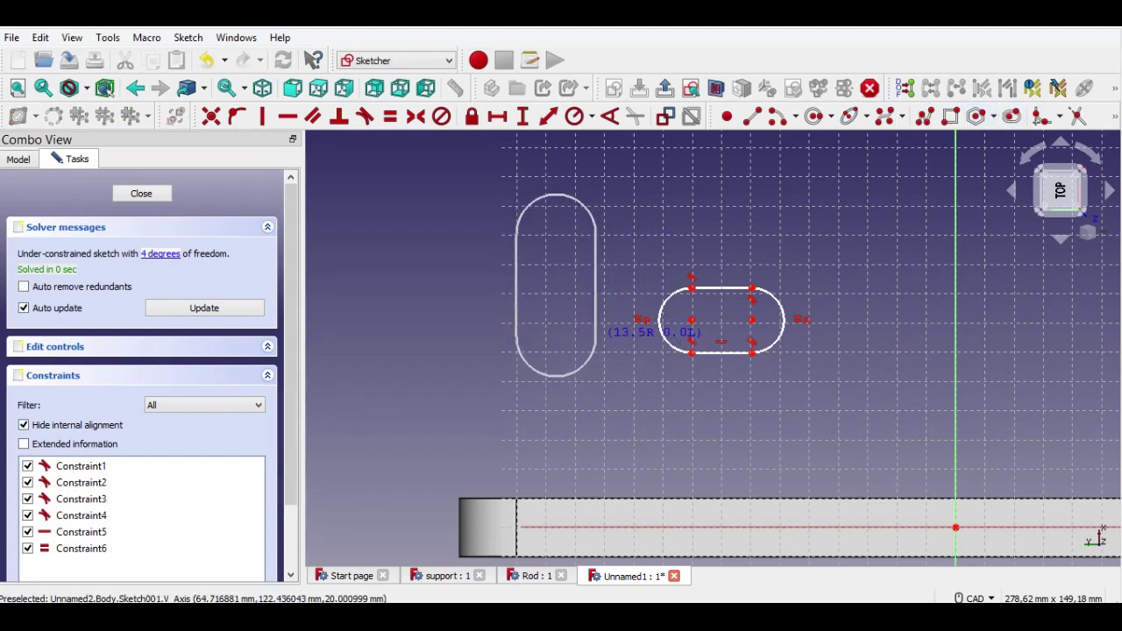
left_click(603, 326)
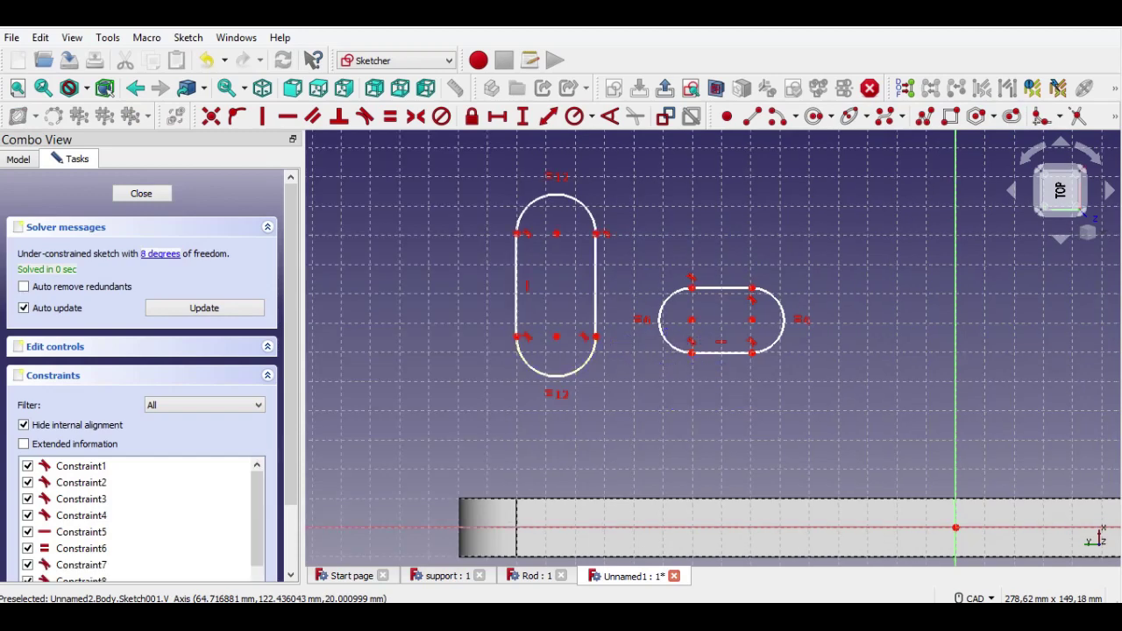
- Shorten and shift the vertical slot, and move the horizontal slot left until the two slots overlap
left_click_drag(557, 234, 570, 263)
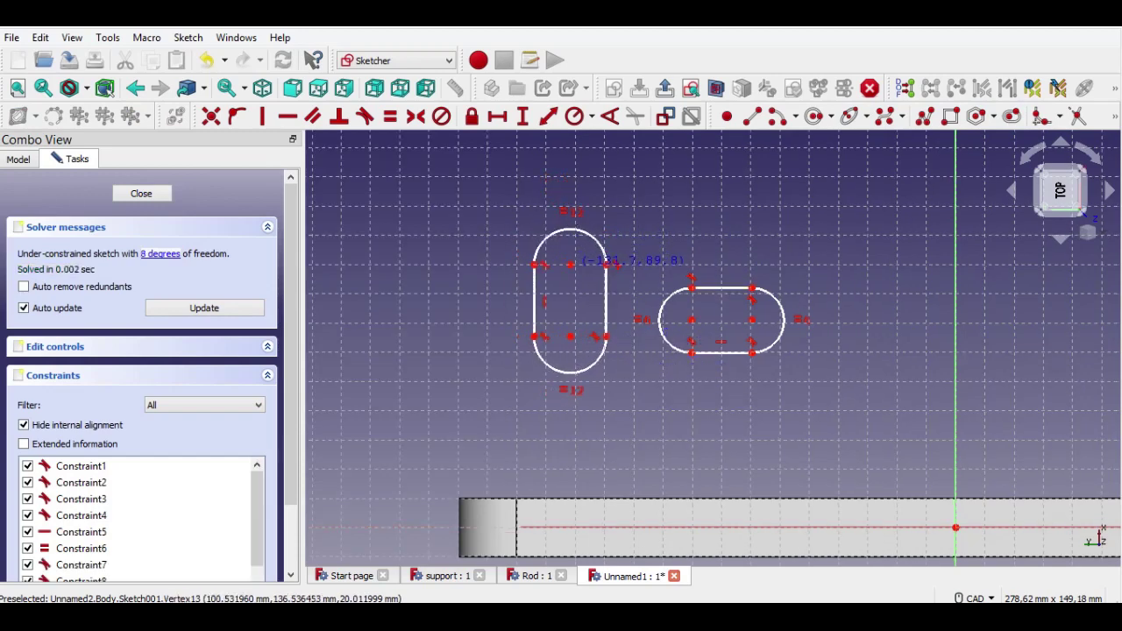
left_click_drag(570, 335, 595, 368)
left_click_drag(691, 319, 610, 314)
left_click_drag(752, 313, 682, 316)
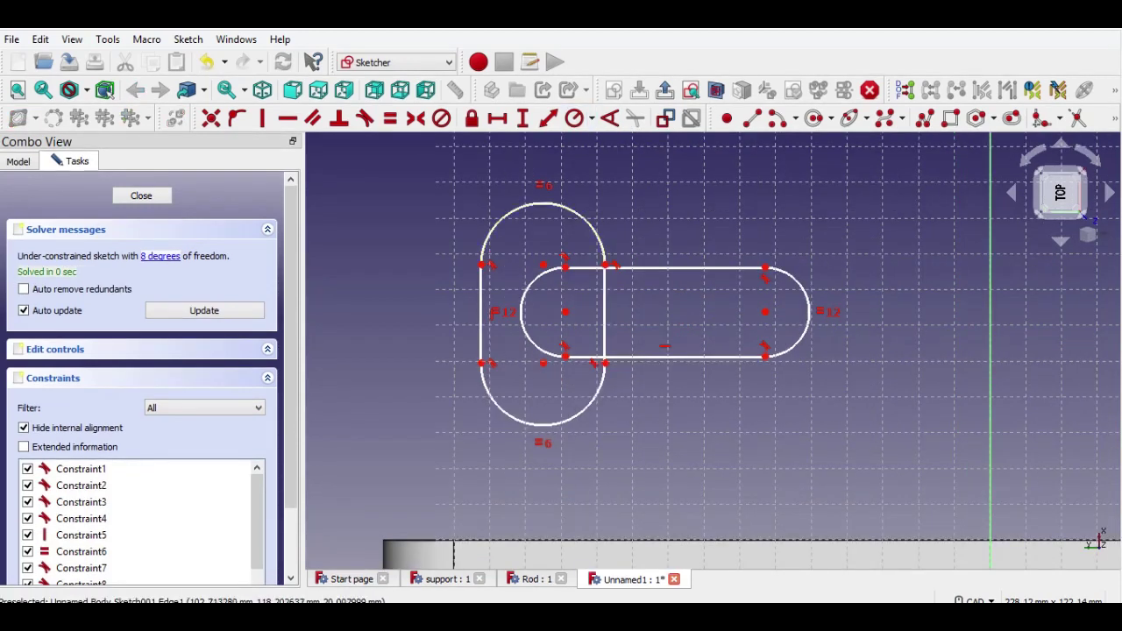
- Constrain the end radius of the vertical slot to 11 mm and that of the horizontal slot to 10 mm
left_click(570, 208)
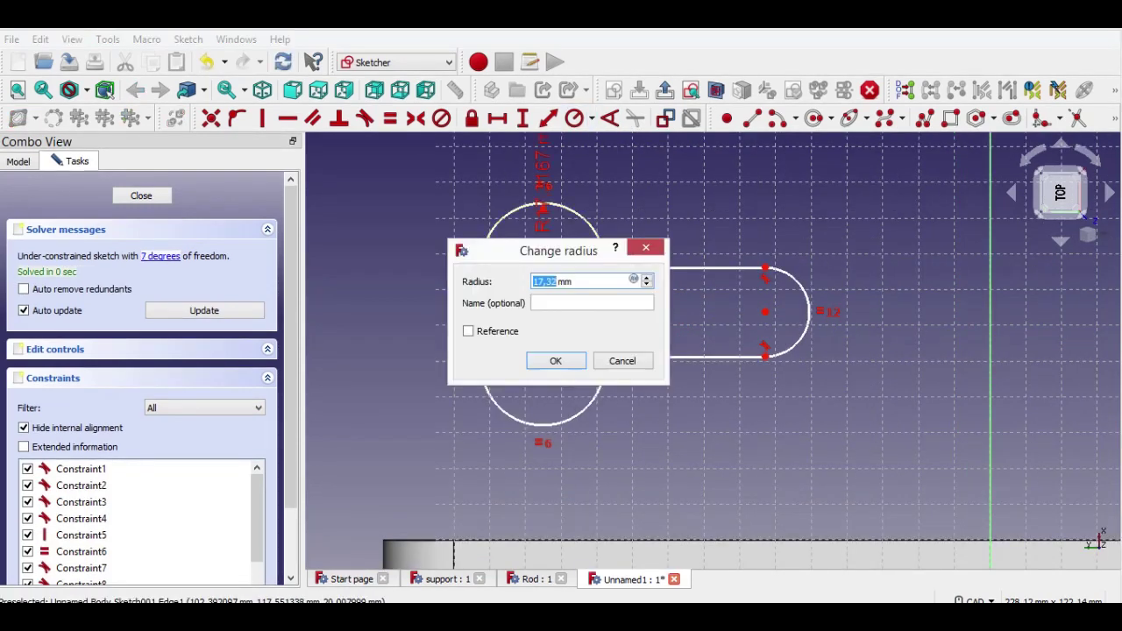
type("11")
key("Return")
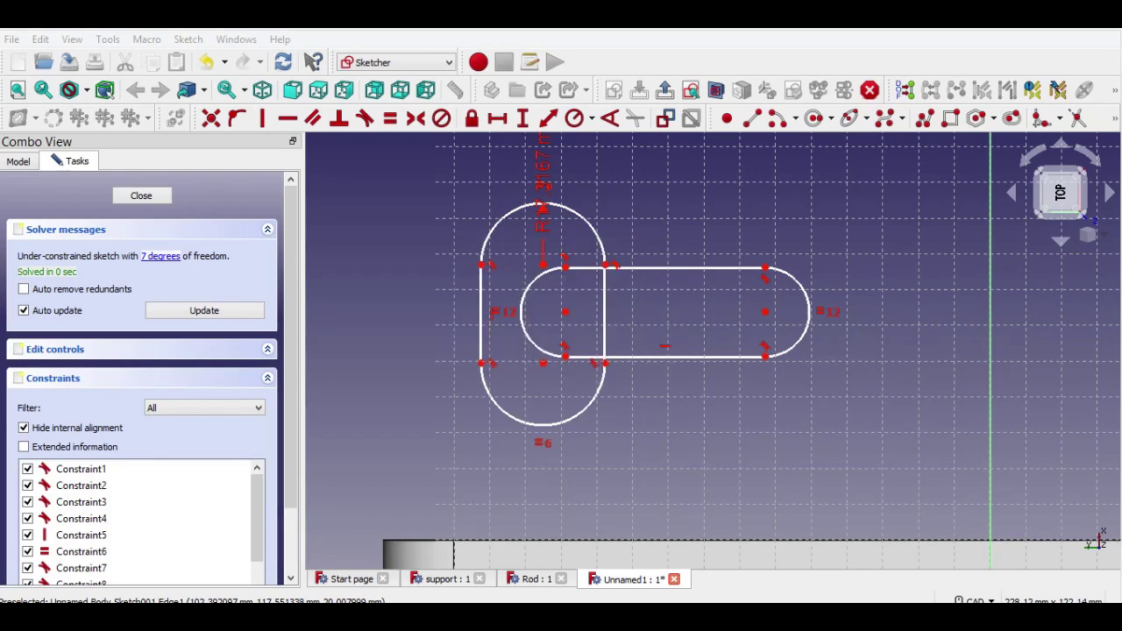
scroll(575, 280, "up", 2)
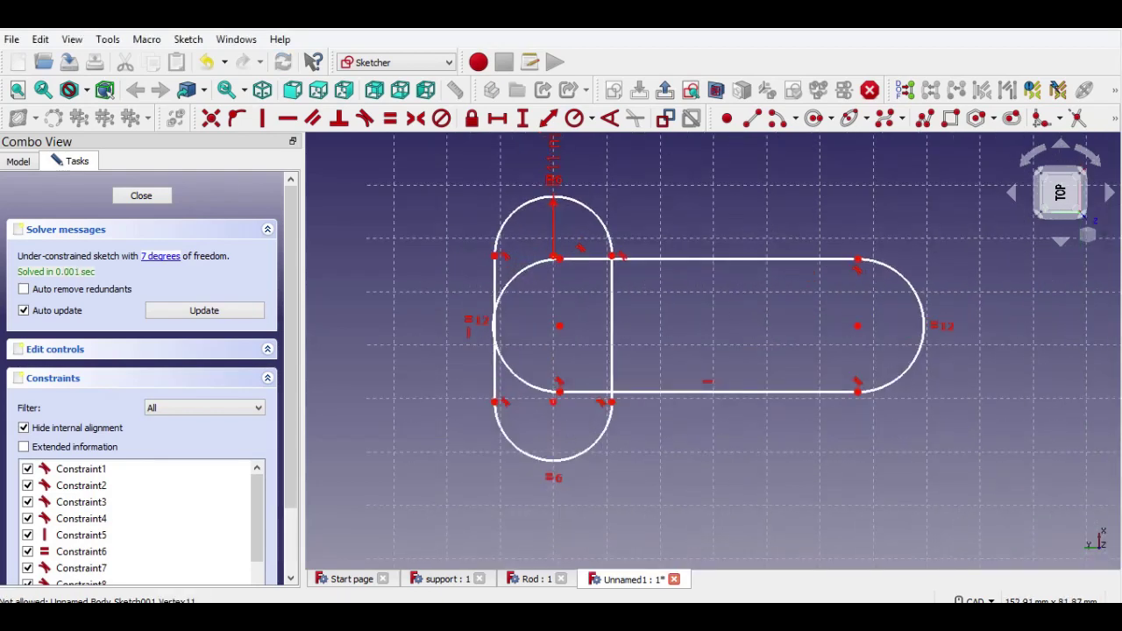
left_click(922, 326)
type("10")
key("Return")
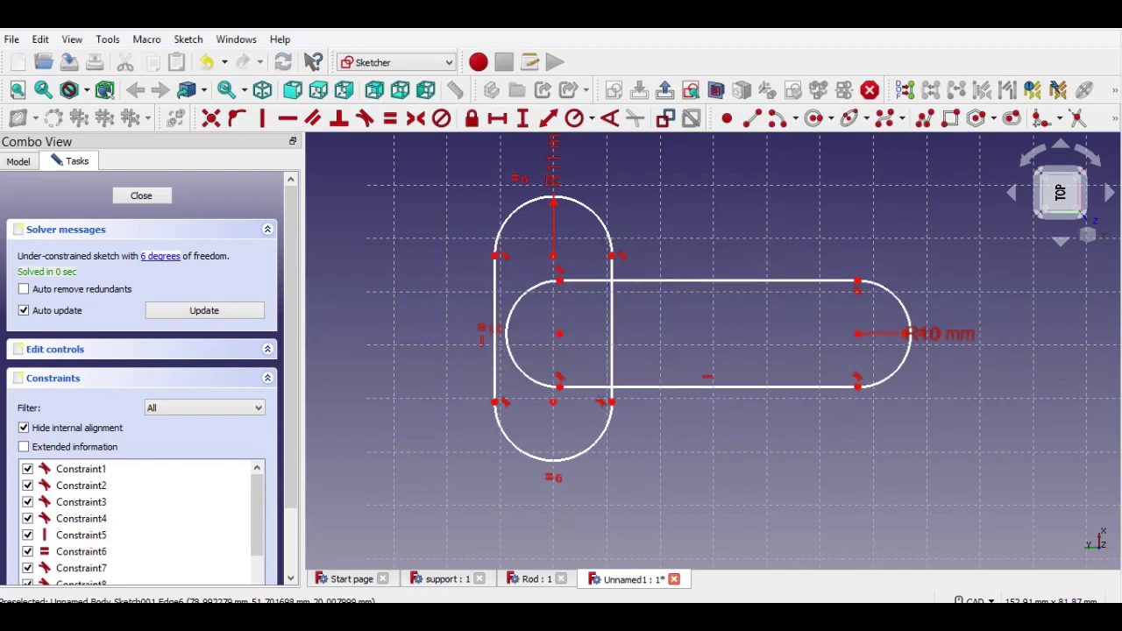
- Constrain the length of the vertical slot's left straight edge to 15 mm
left_click(549, 117)
left_click(495, 329)
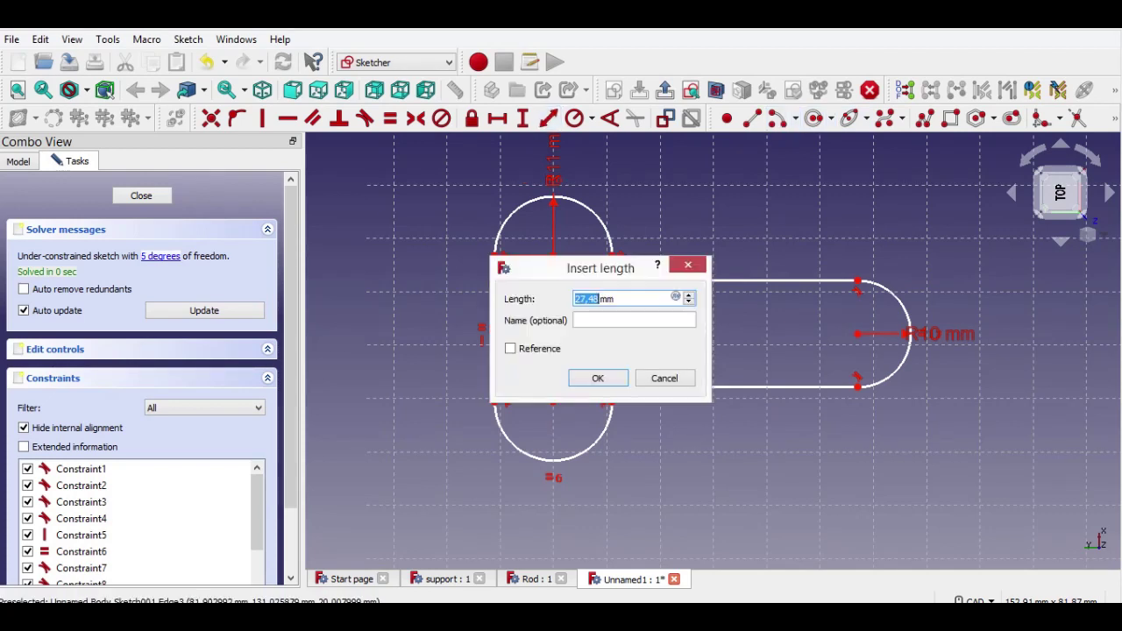
type("15")
key("Return")
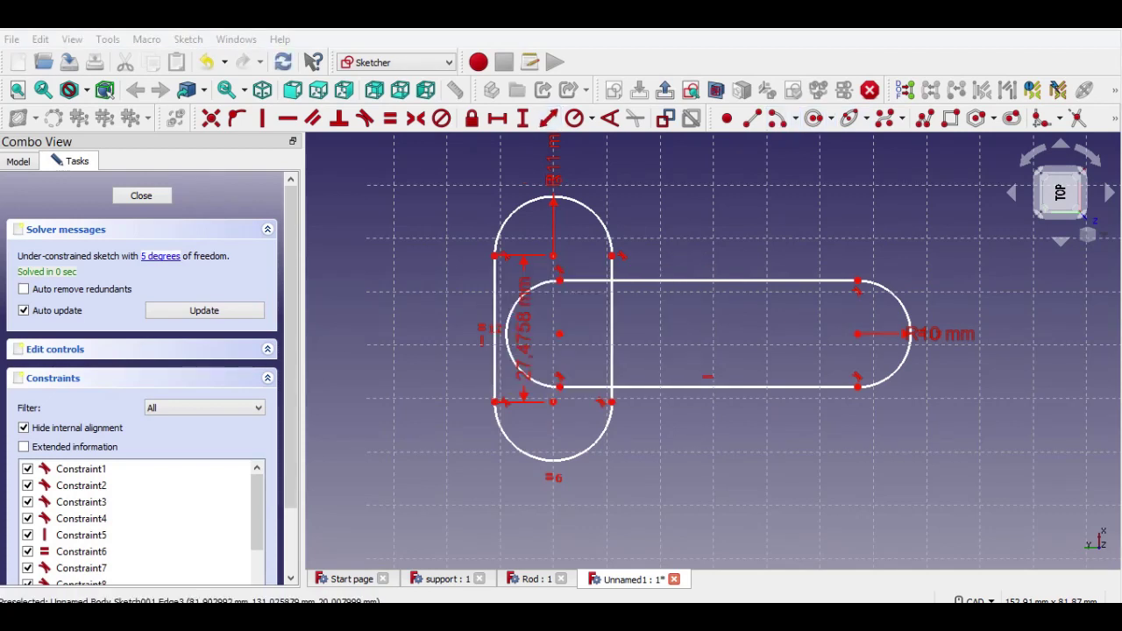
scroll(523, 305, "up", 2)
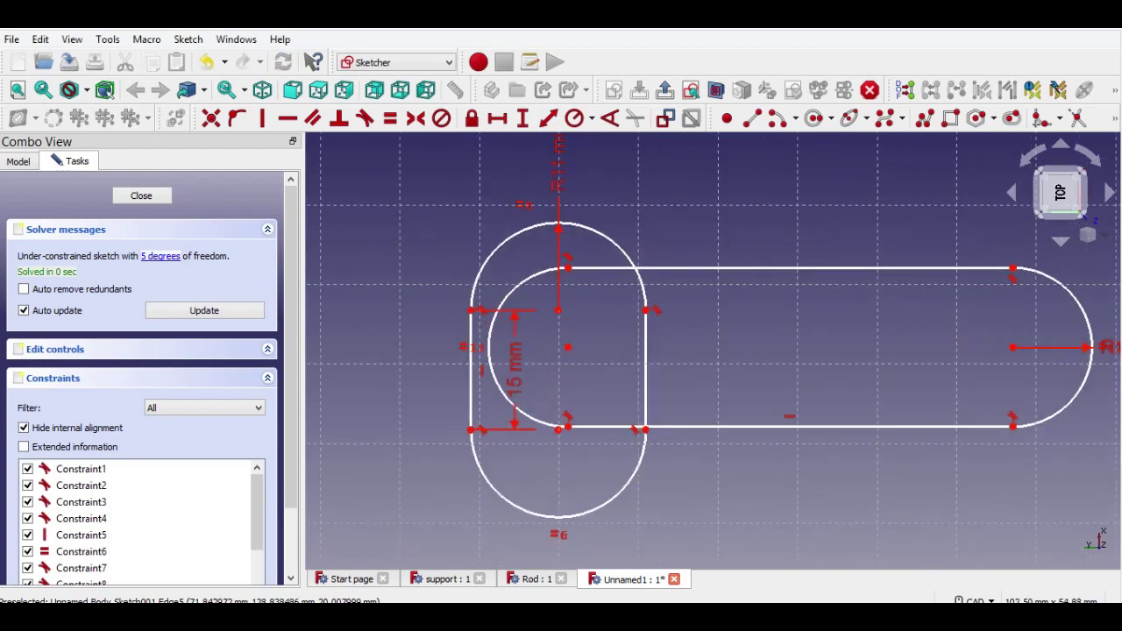
- Shorten the horizontal slot, delete its left end arc, and attach its two open line ends to the vertical slot's arcs
left_click_drag(1012, 348, 909, 368)
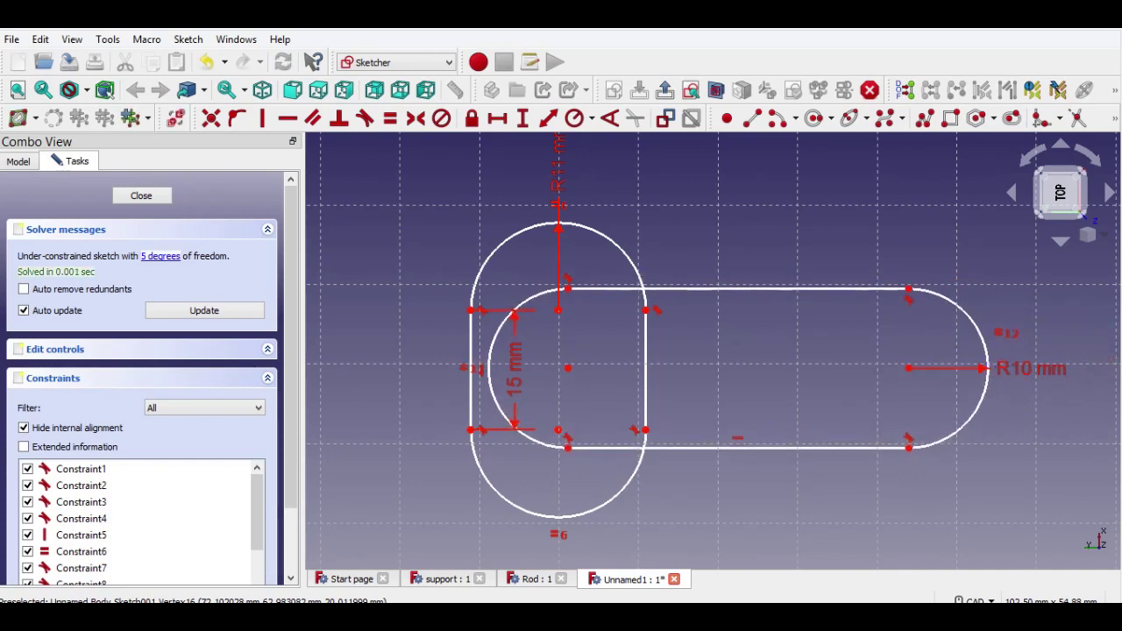
left_click(498, 331)
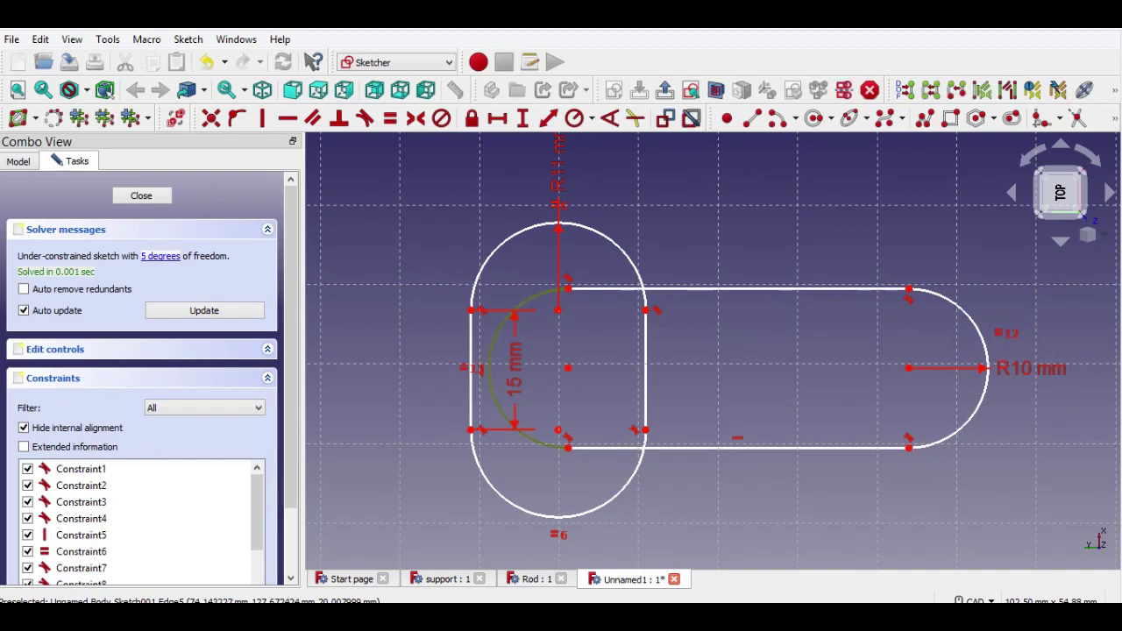
key("Delete")
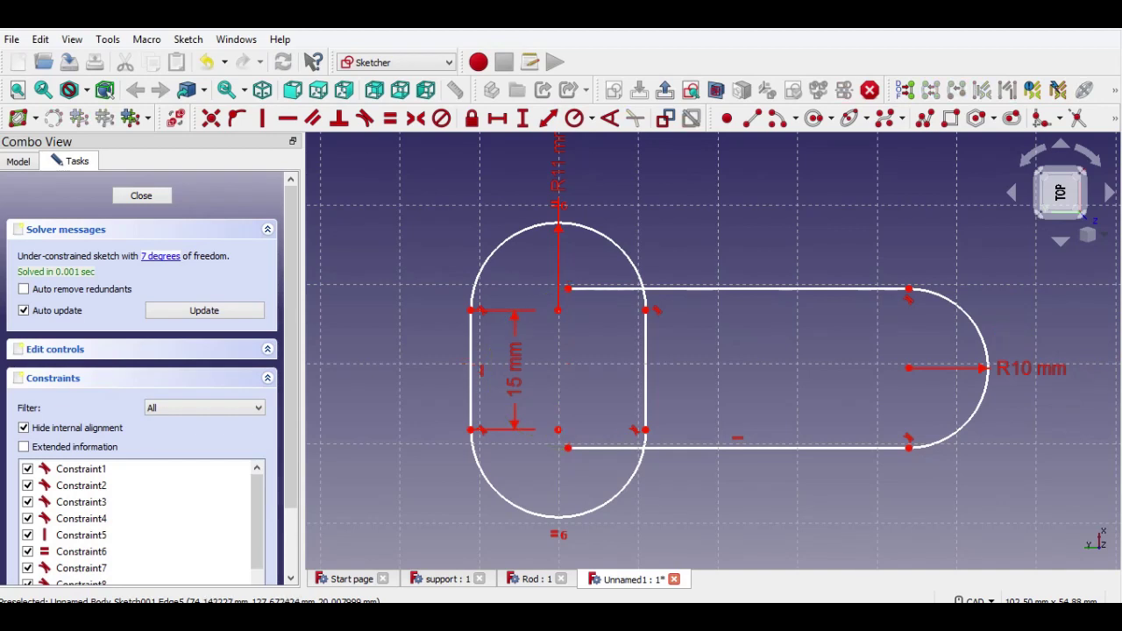
left_click(591, 289)
left_click_drag(568, 448, 643, 448)
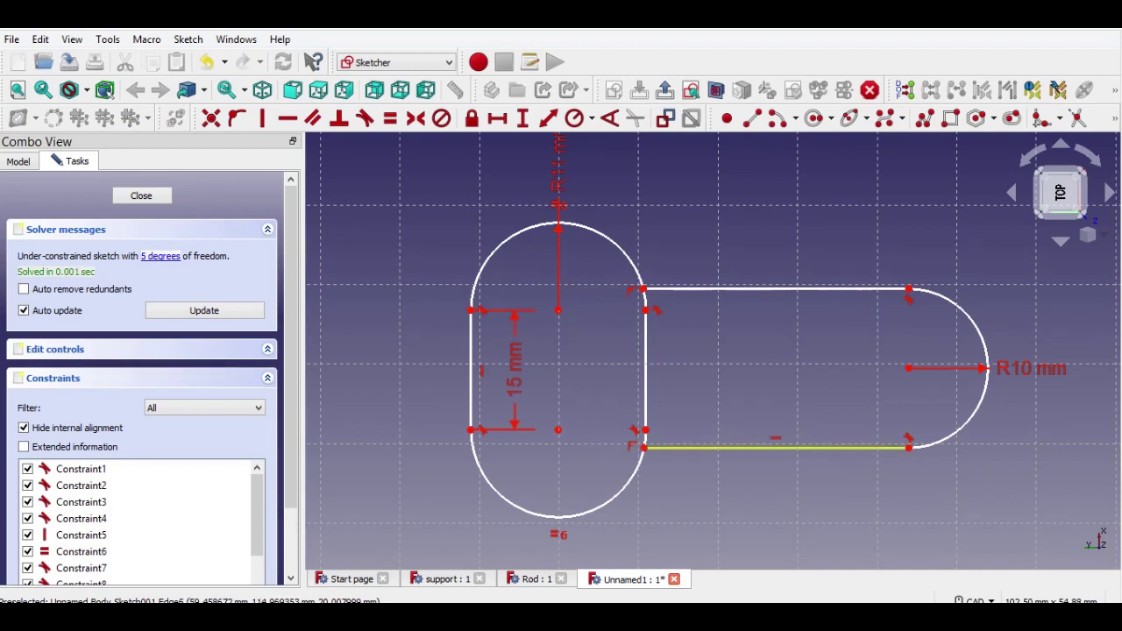
- Delete the vertical slot's right straight edge and trim the leftover arc ends between the horizontal lines
left_click(645, 368)
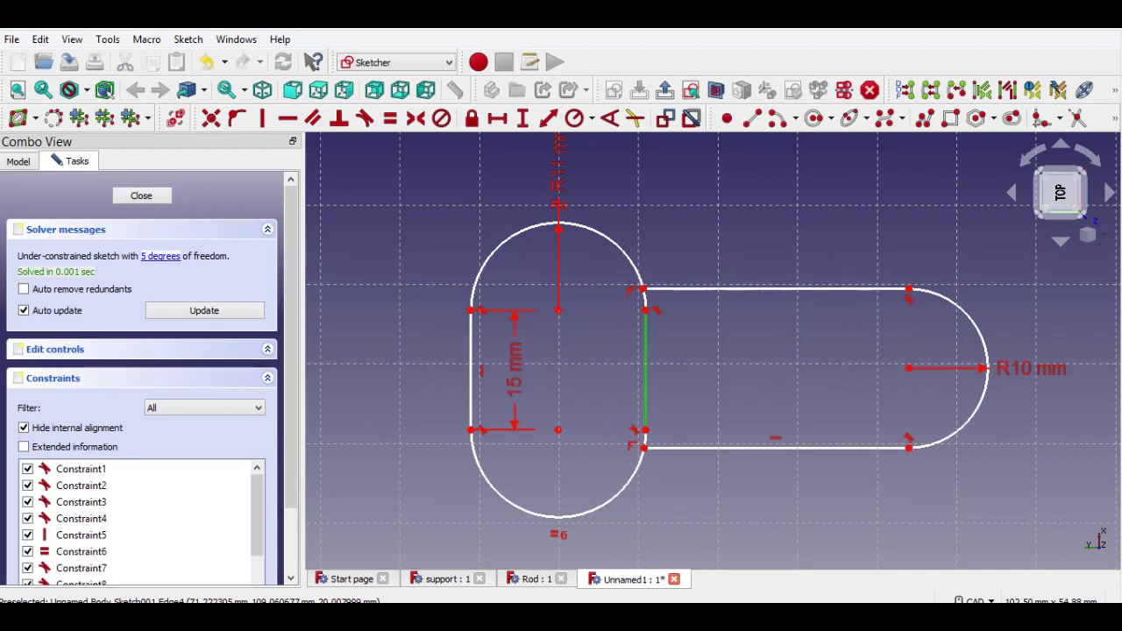
key("Delete")
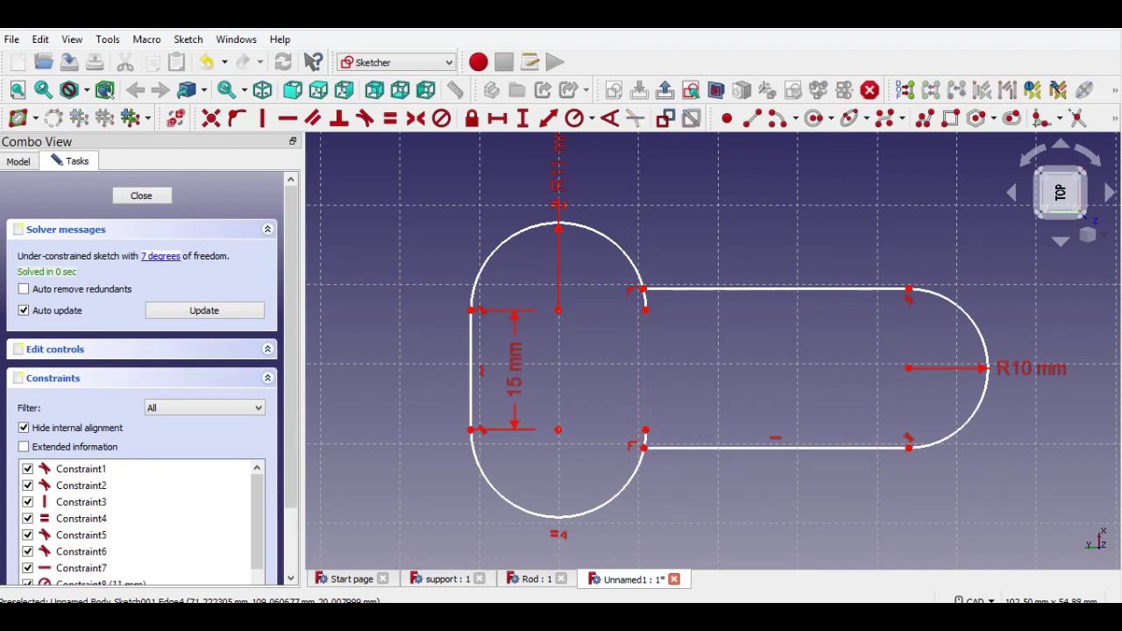
scroll(657, 489, "up", 2)
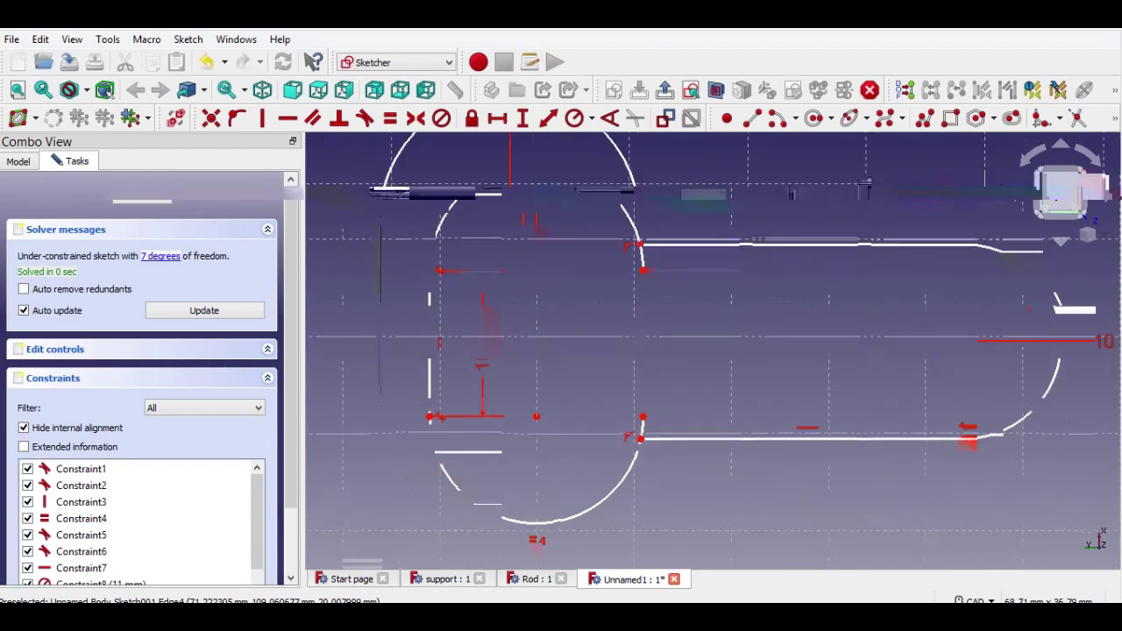
middle_click_drag(656, 489, 652, 523)
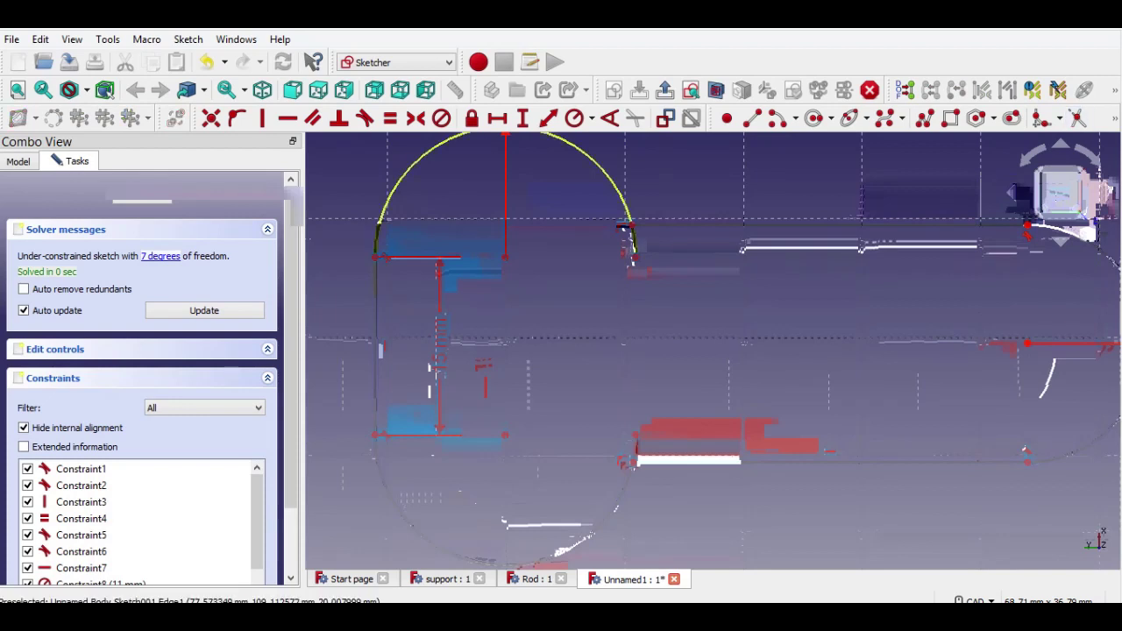
left_click(635, 245)
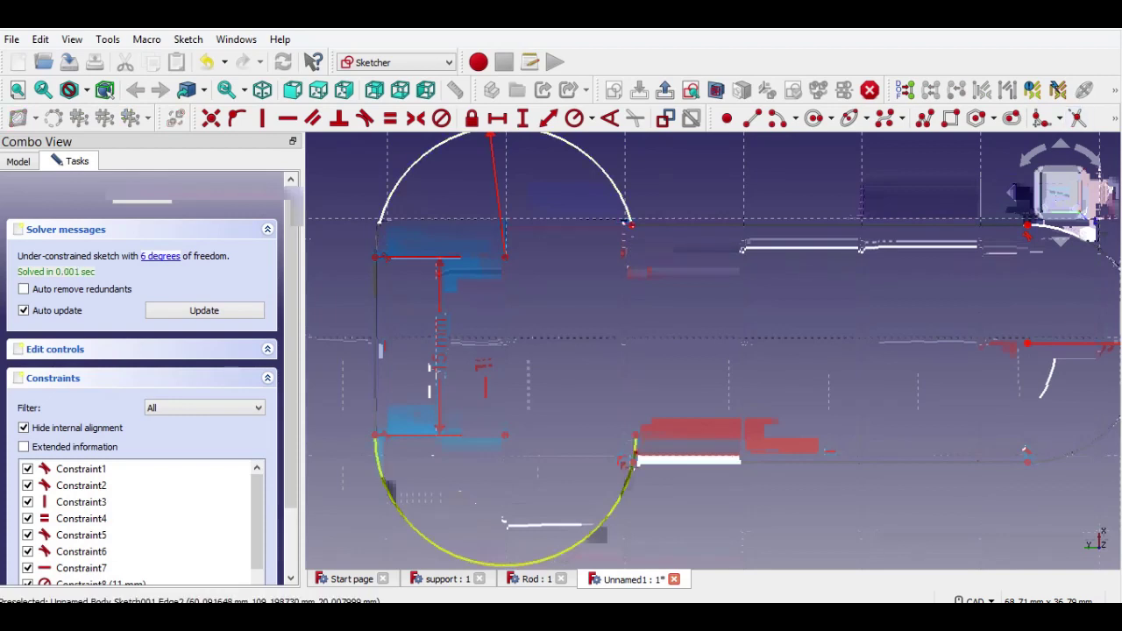
left_click(635, 446)
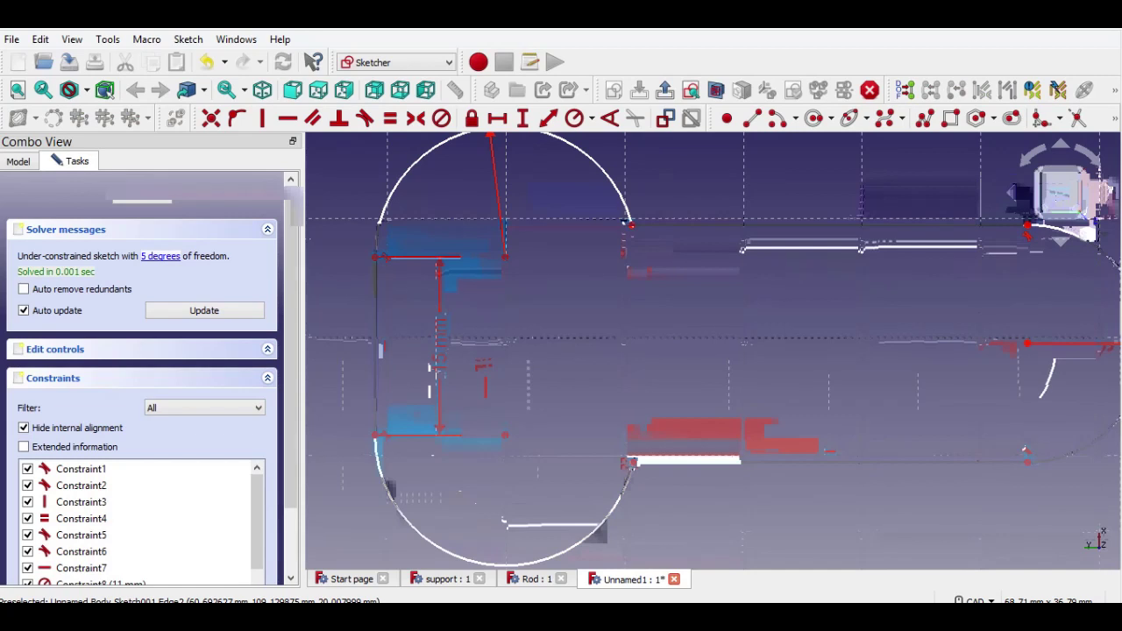
- Constrain the vertical distance between the lower arc's centre and the right end arc's centre to 7.5 mm
middle_click_drag(735, 343, 735, 335)
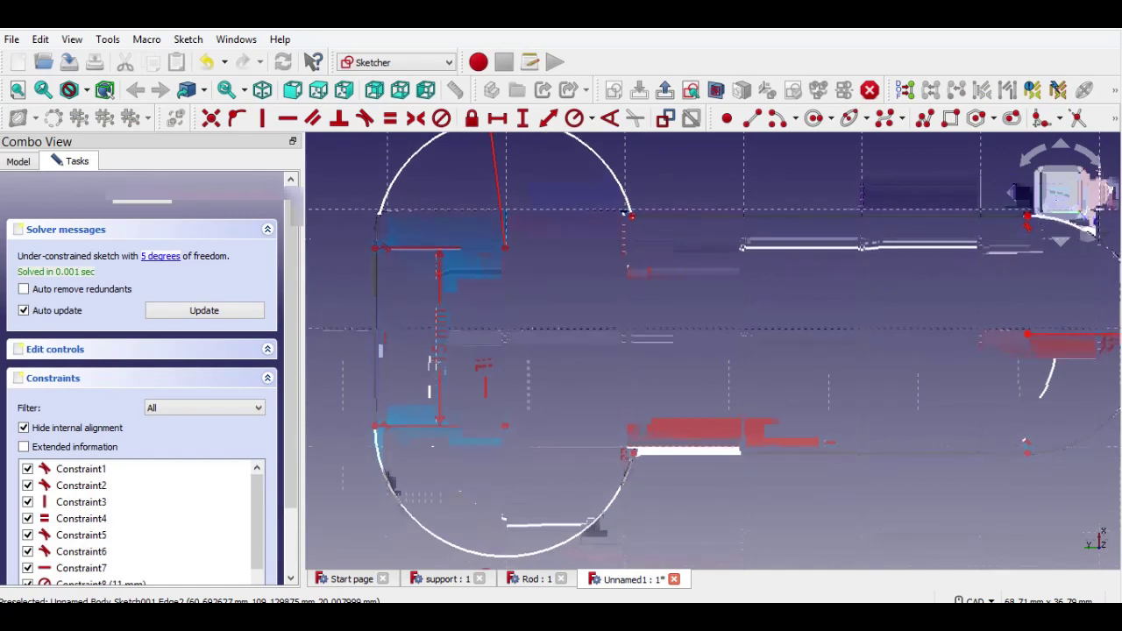
scroll(735, 334, "down", 1)
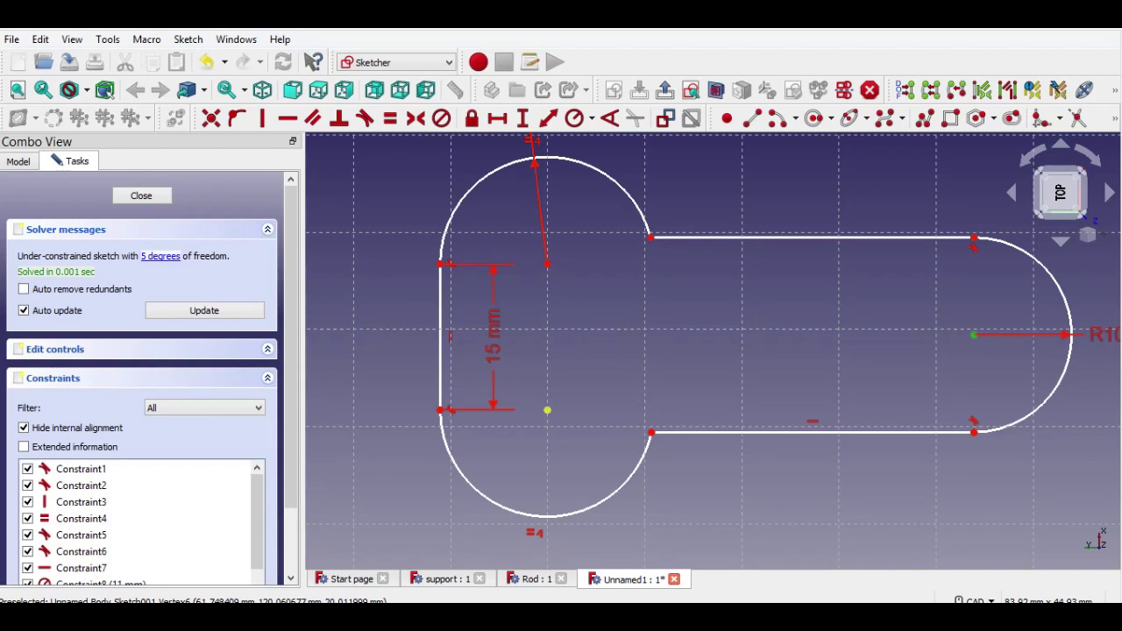
left_click(546, 410)
key("i")
type("7.5")
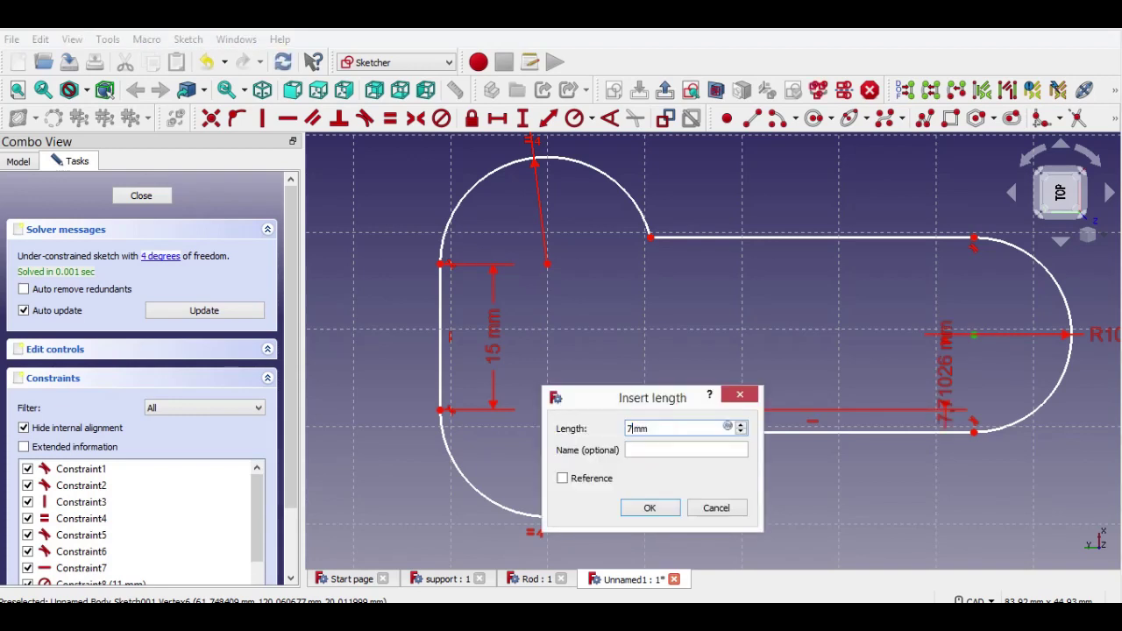
key("Return")
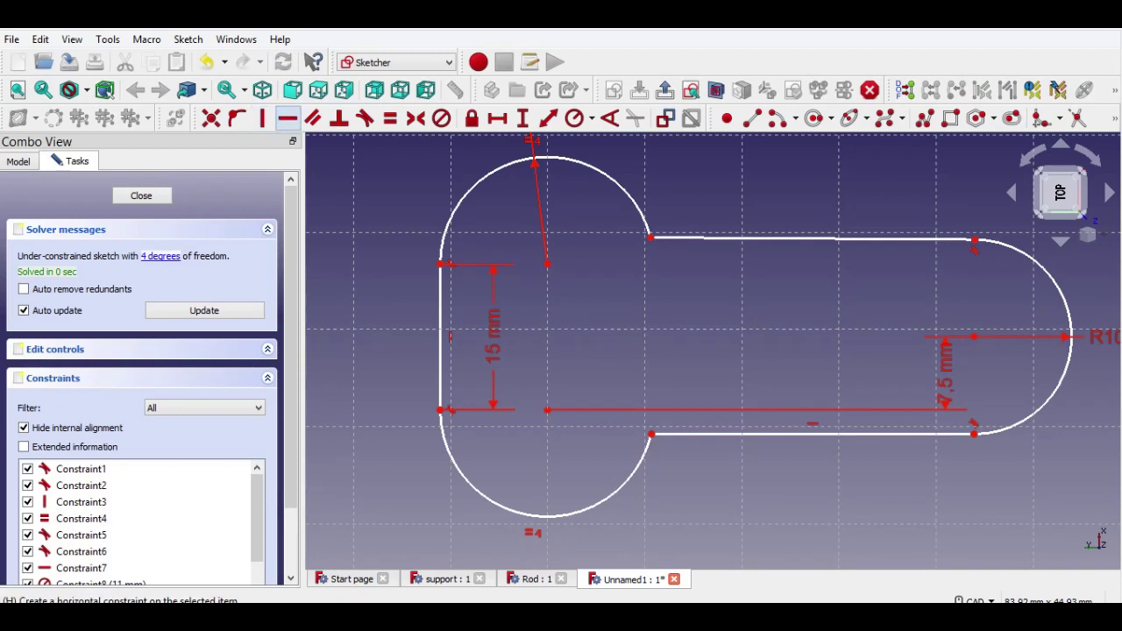
- Make the upper straight line horizontal and constrain its length to 10 mm
left_click(729, 238)
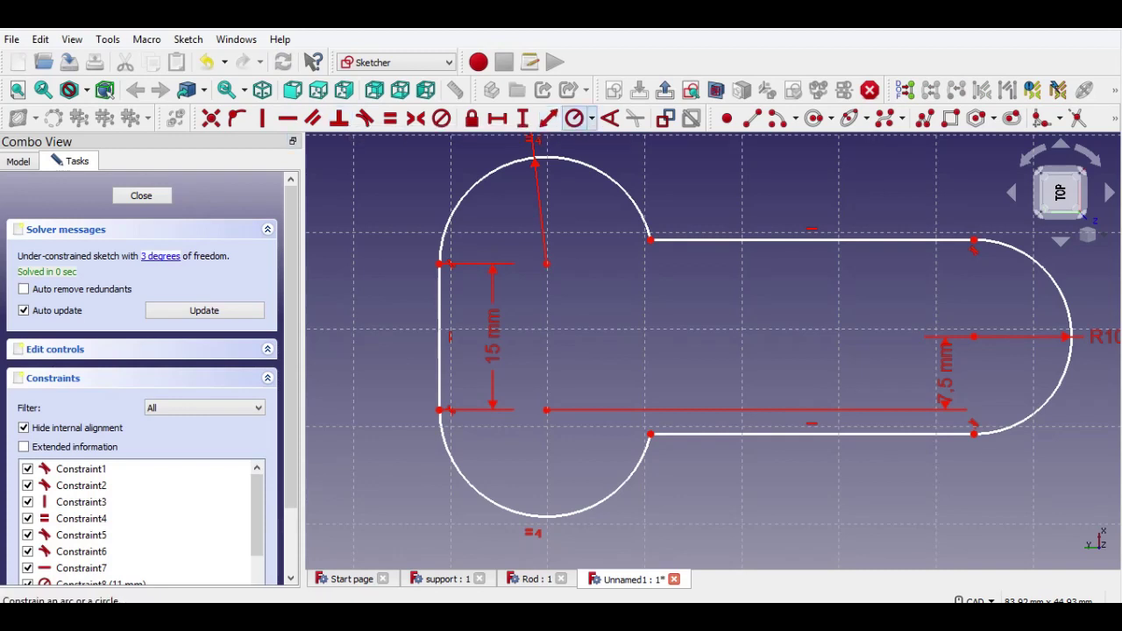
left_click(890, 239)
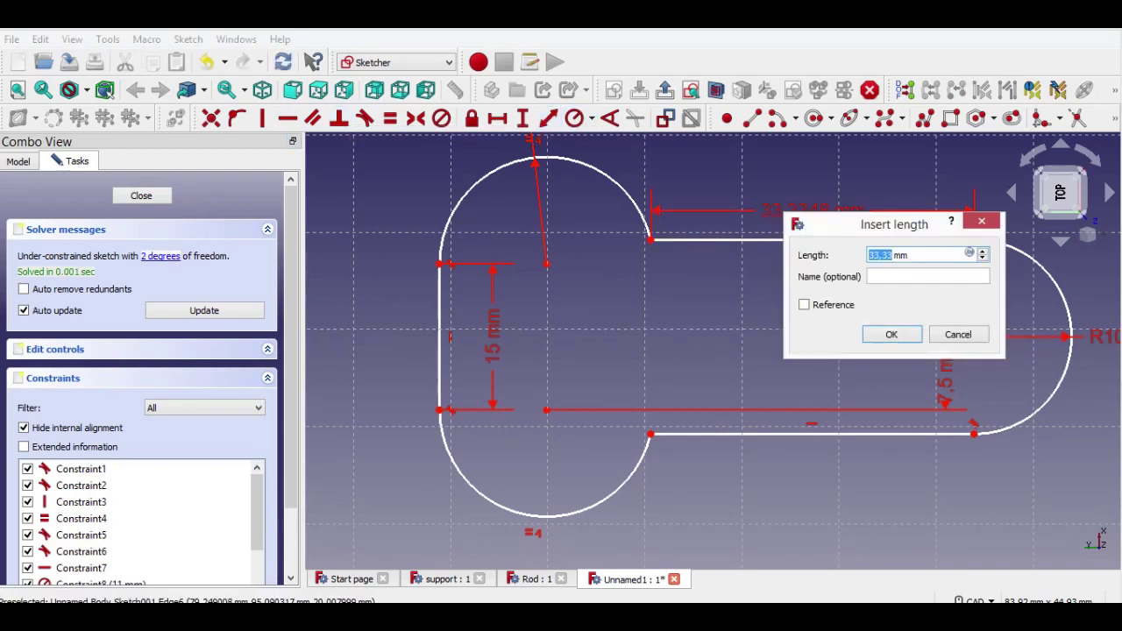
type("10")
key("Return")
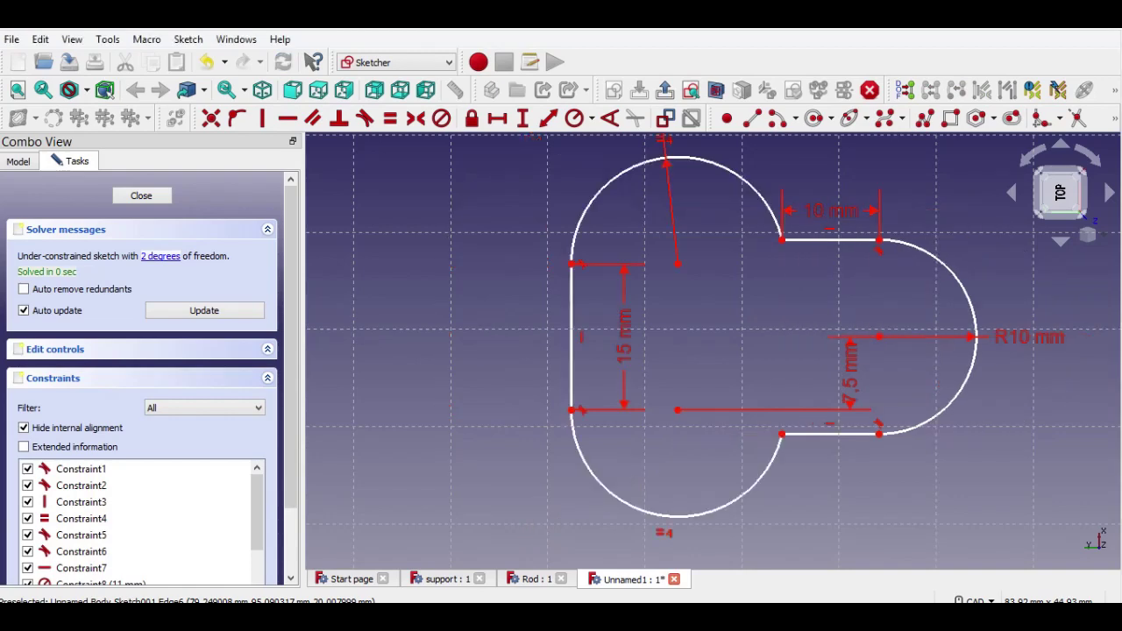
- Place the 7.5 mm dimension to the right of the profile and move the whole profile down nearer the board
scroll(736, 333, "down", 3)
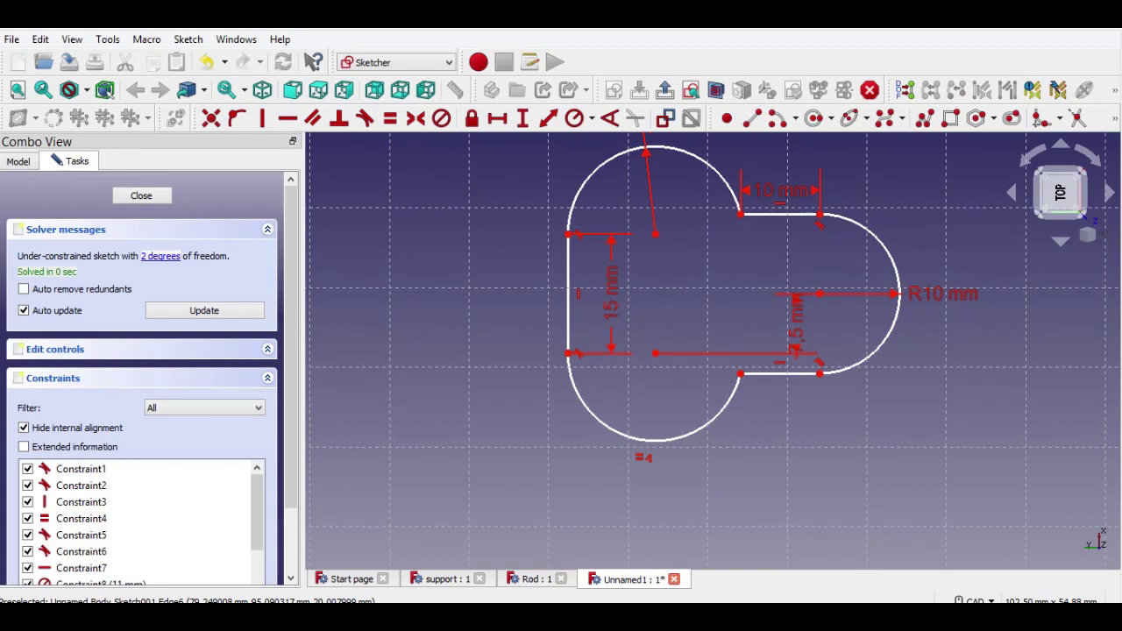
scroll(736, 298, "down", 1)
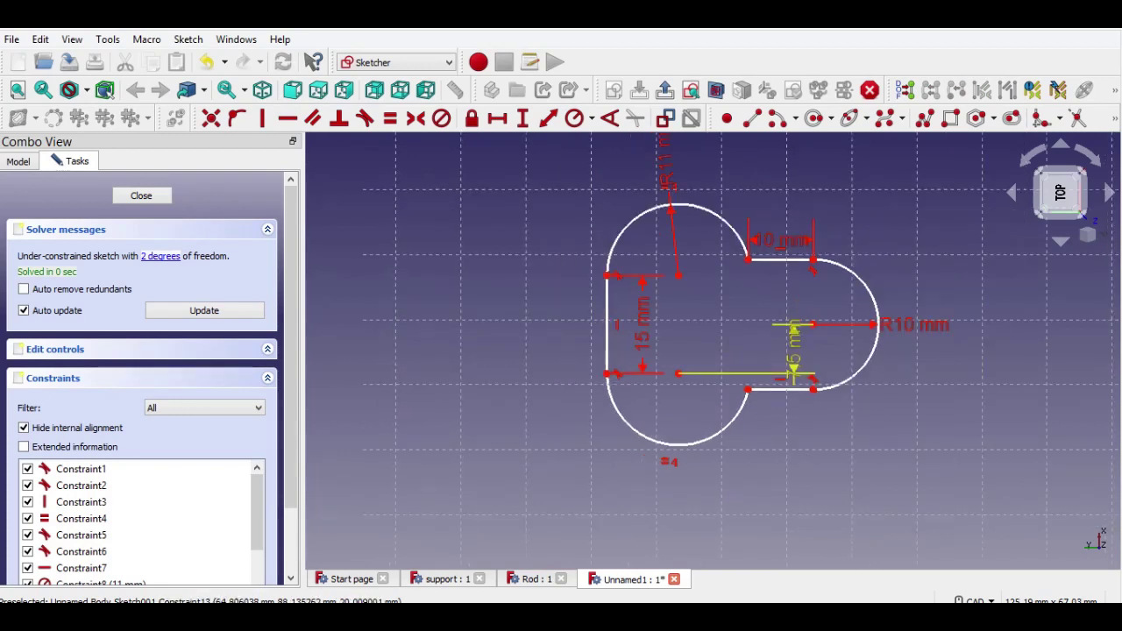
mouse_move(793, 351)
left_mouse_down()
mouse_move(964, 363)
mouse_move(714, 351)
mouse_move(1005, 352)
left_mouse_up()
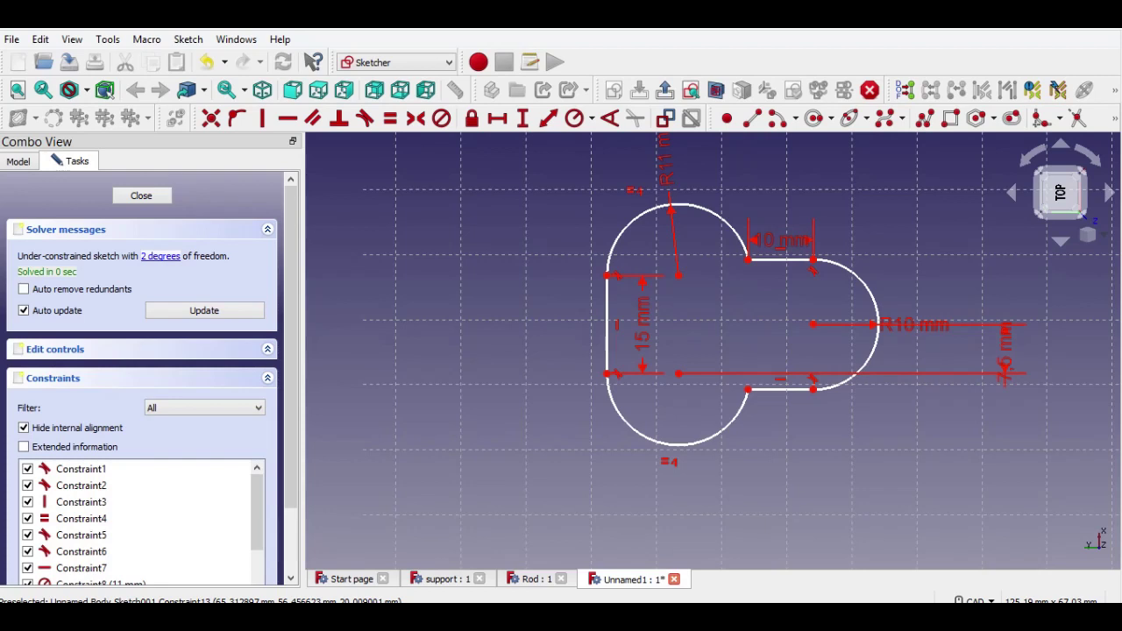
scroll(868, 416, "down", 1)
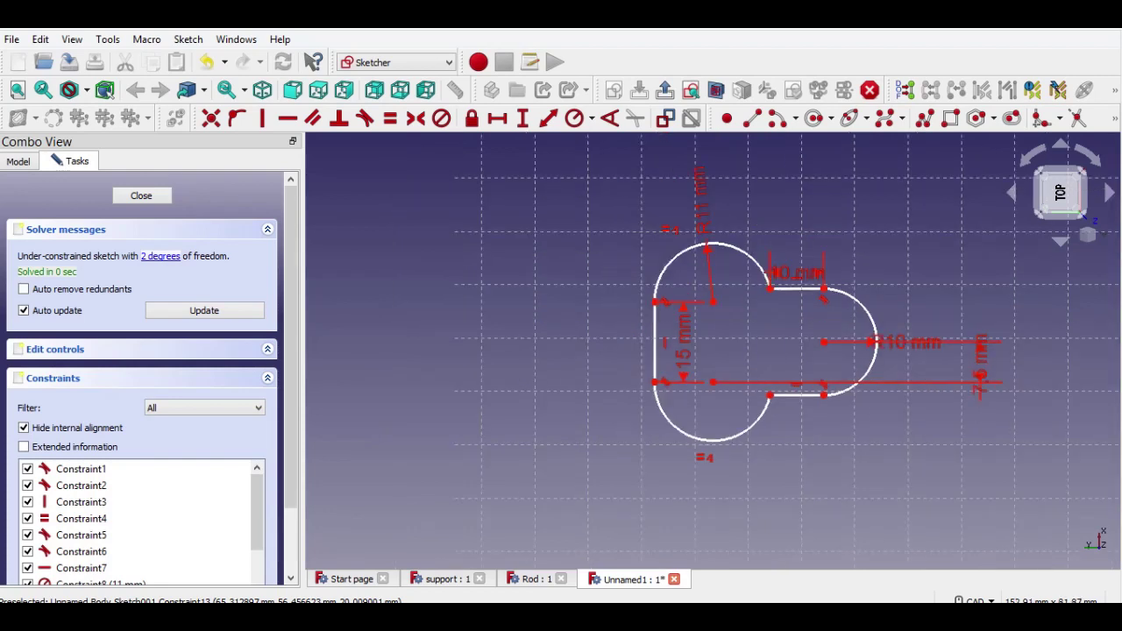
left_click_drag(822, 341, 813, 448)
scroll(779, 427, "down", 2)
middle_click_drag(778, 428, 759, 222)
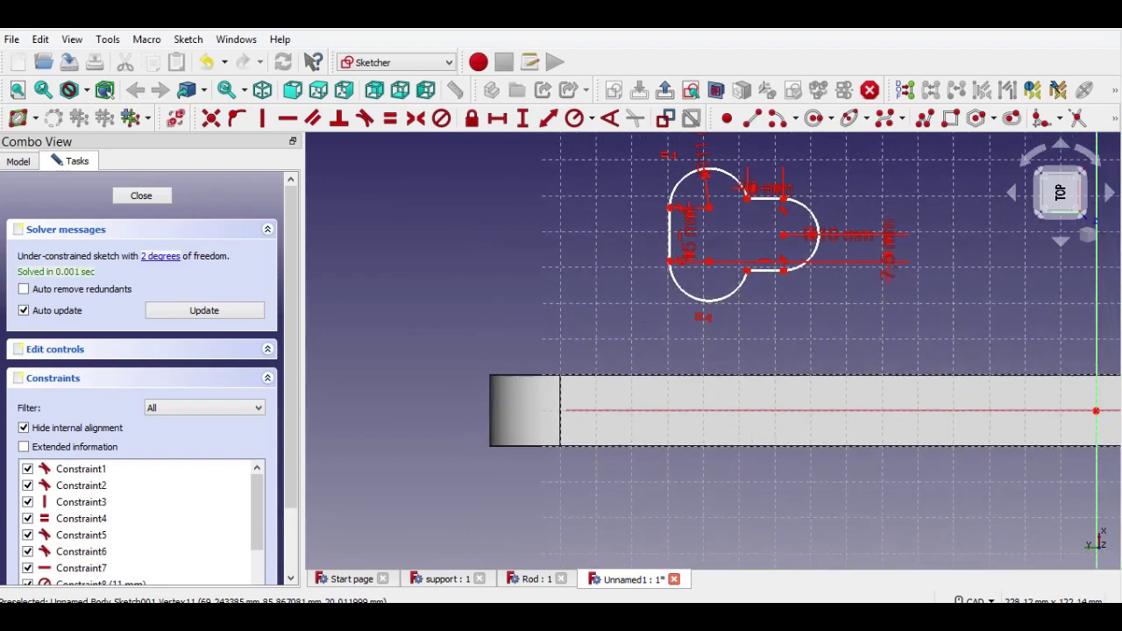
- Link the board's upper long edge and the boundary line of its rounded left end as external geometry
left_click(1115, 119)
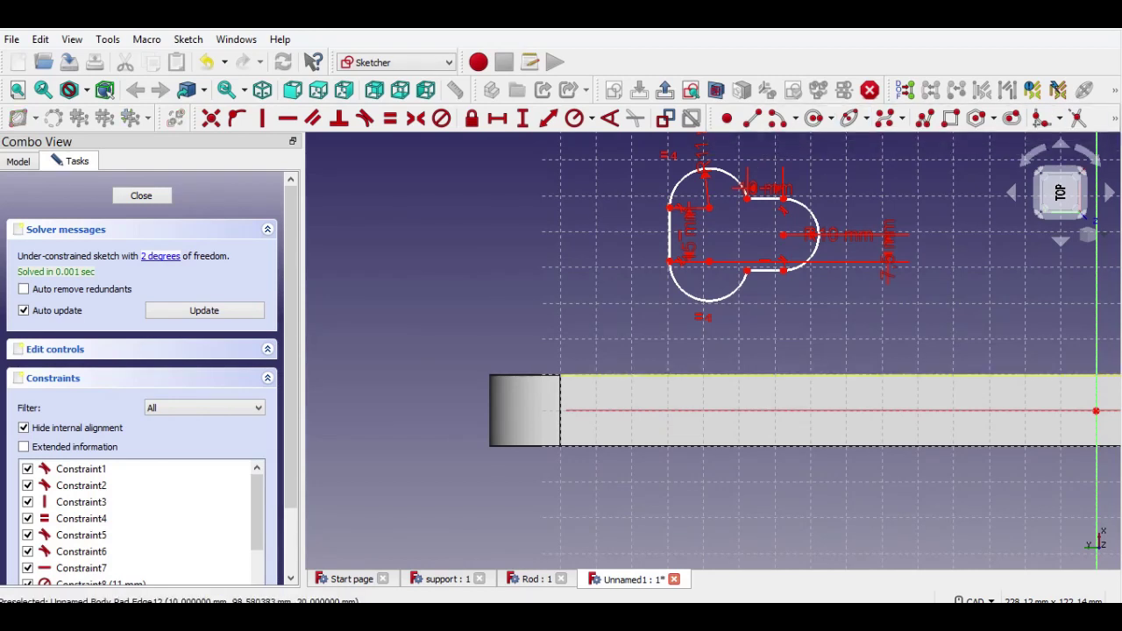
left_click(742, 375)
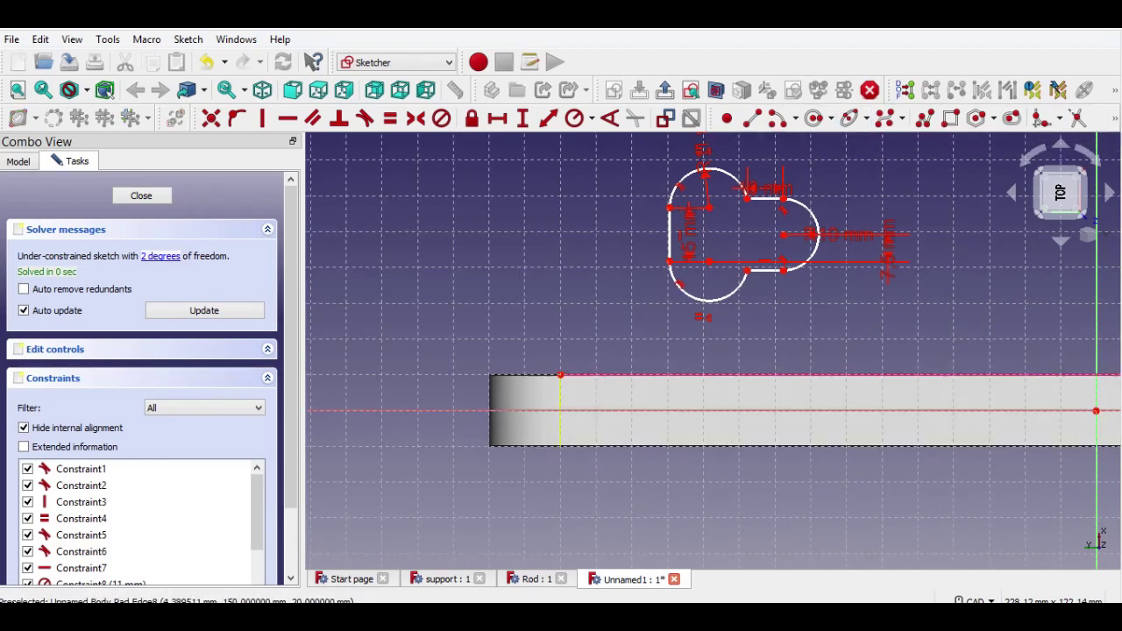
left_click(561, 412)
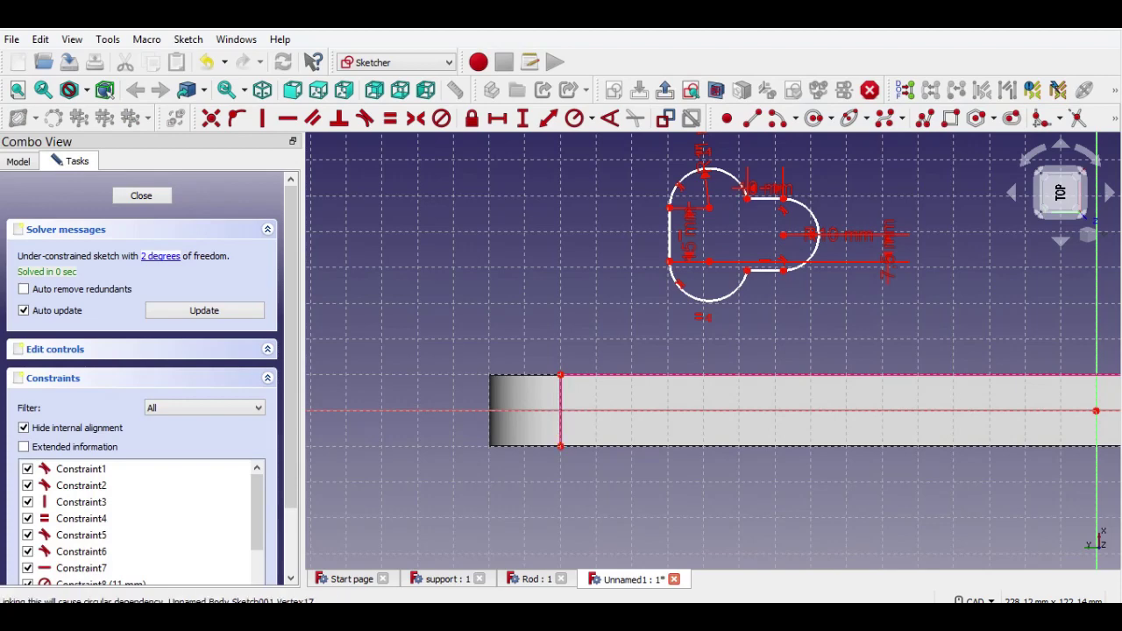
- Move the profile closer to the board's end and constrain the upper line's right endpoint onto the board's upper edge
scroll(599, 280, "up", 1)
scroll(596, 270, "up", 1)
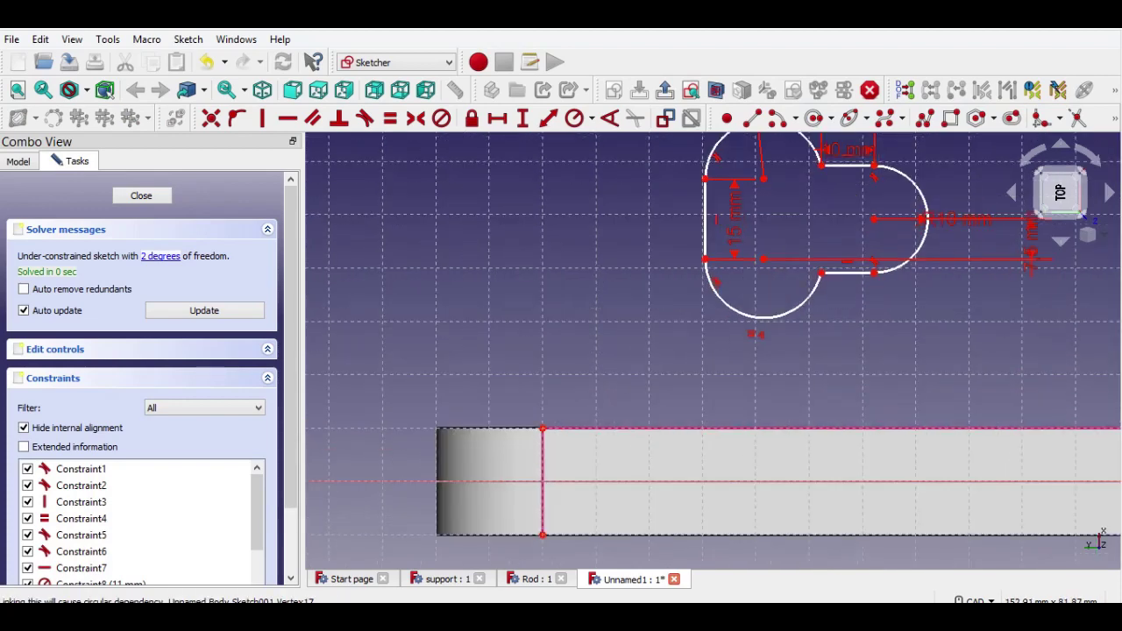
mouse_move(874, 220)
left_mouse_down()
mouse_move(866, 243)
mouse_move(768, 288)
left_mouse_up()
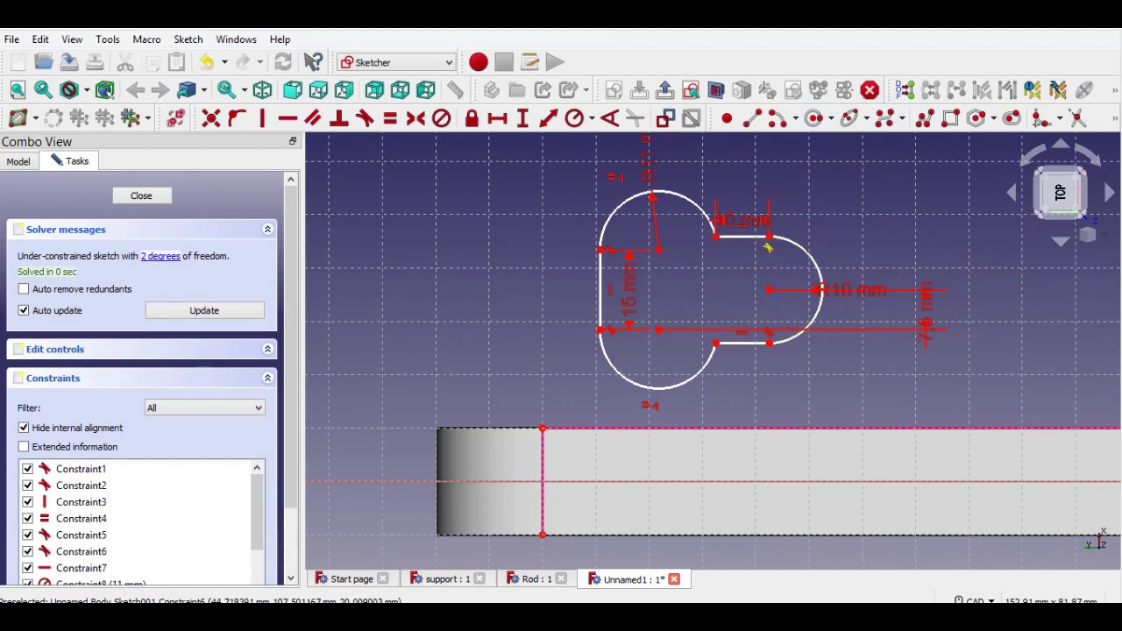
left_click(769, 237)
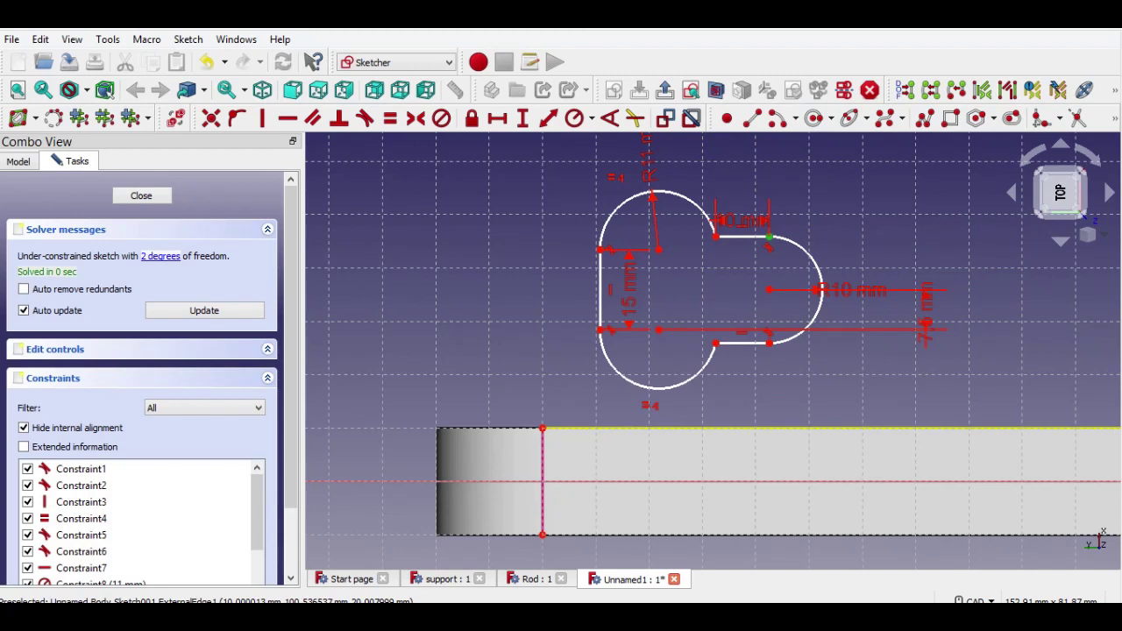
left_click(768, 428)
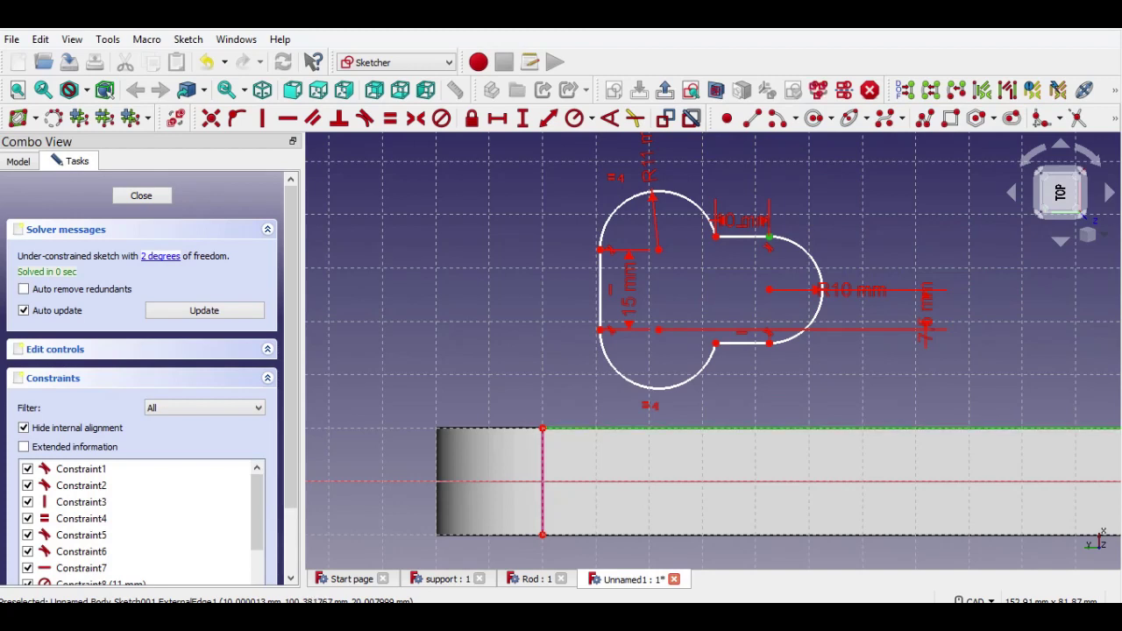
left_click(235, 117)
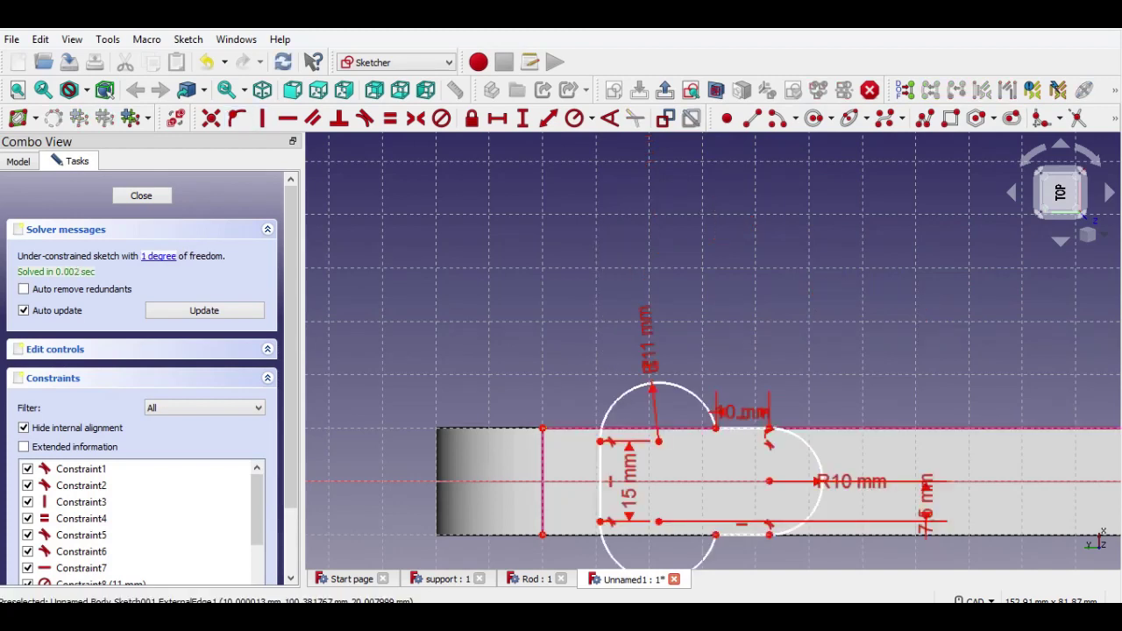
- Constrain the upper endpoint of the profile's left edge onto the linked end line, and move the 10 mm dimension above the profile
middle_click_drag(714, 456, 698, 289)
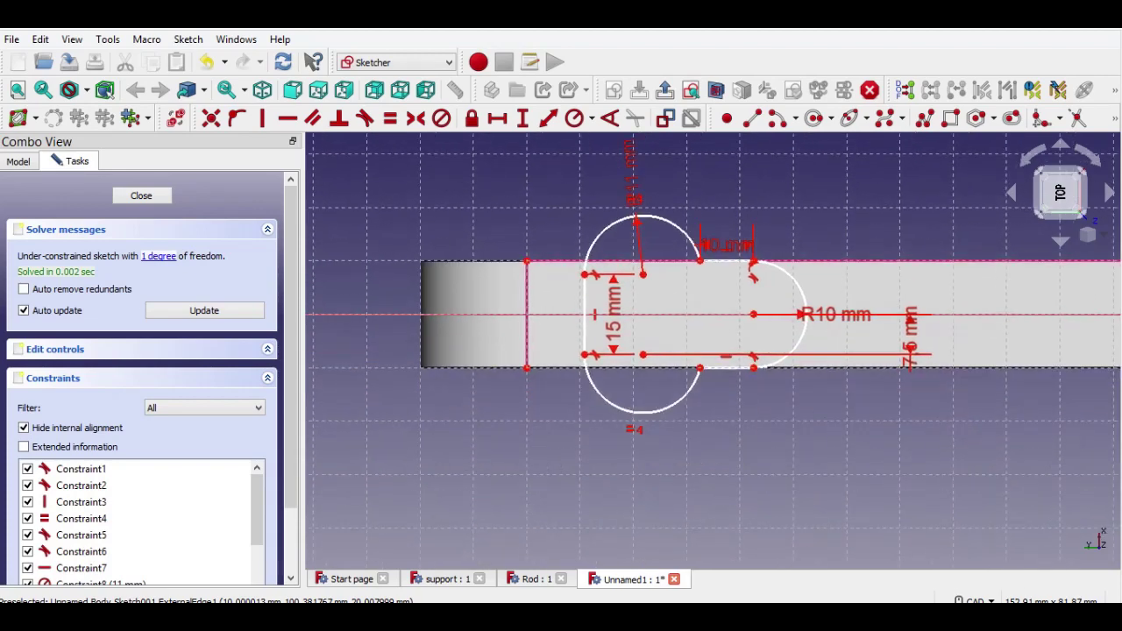
left_click(585, 275)
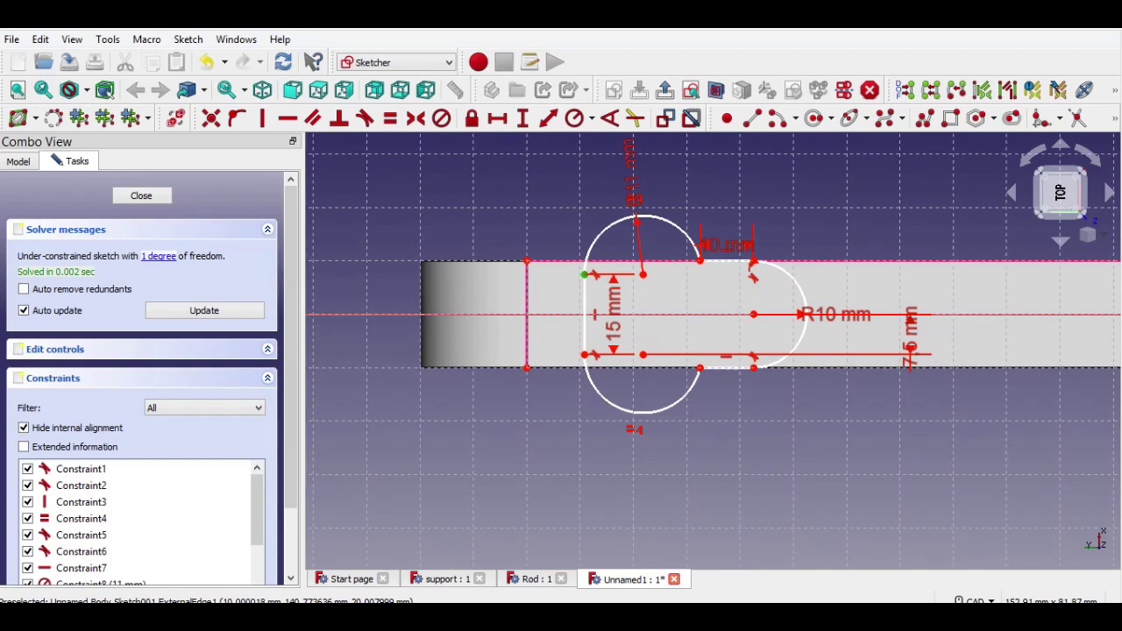
left_click(527, 316)
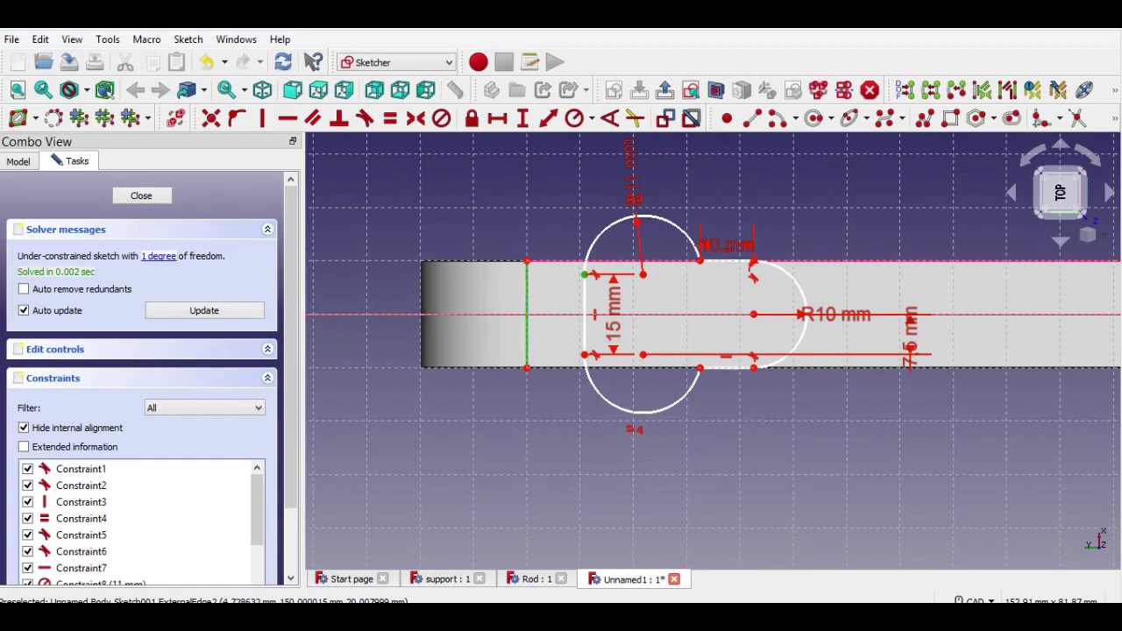
key("o")
scroll(624, 526, "down", 4)
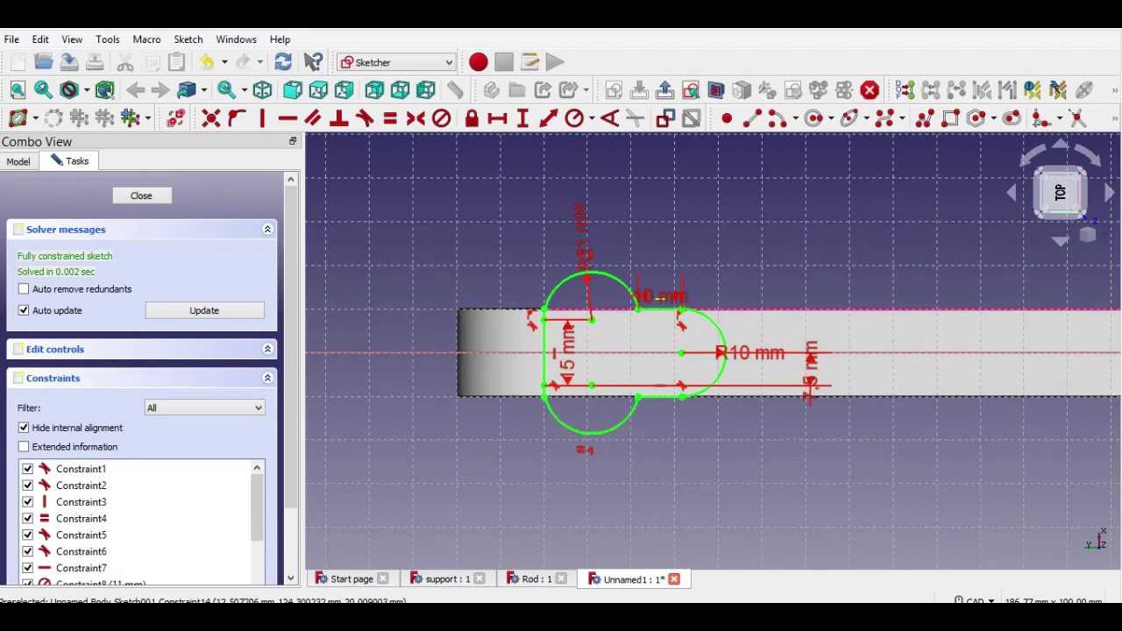
left_click_drag(657, 296, 664, 244)
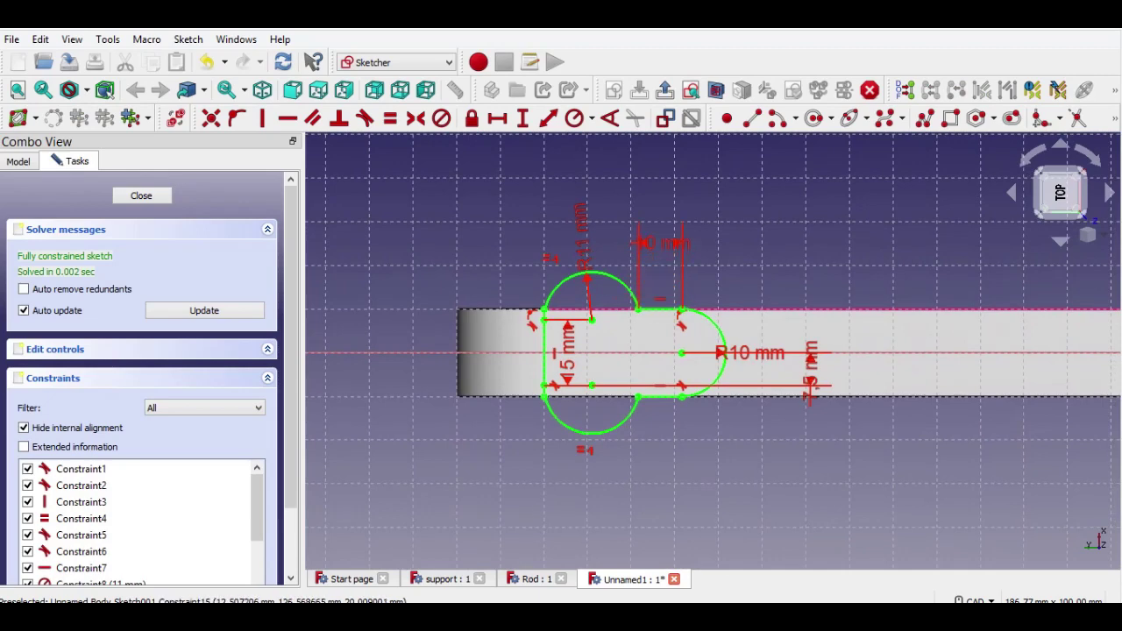
- Inspect the seat profile at the board's end and finish its sketch
scroll(788, 254, "down", 1)
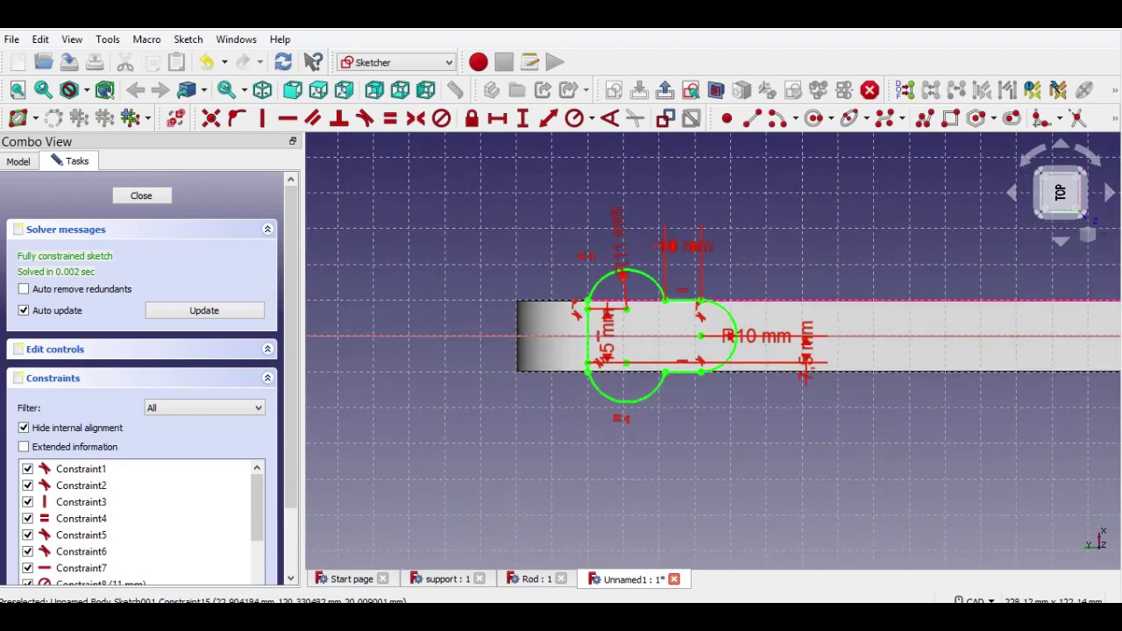
scroll(697, 405, "up", 2)
scroll(697, 409, "up", 3)
scroll(698, 409, "down", 2)
mouse_move(697, 409)
middle_mouse_down()
mouse_move(598, 520)
mouse_move(598, 423)
middle_mouse_up()
scroll(600, 517, "down", 2)
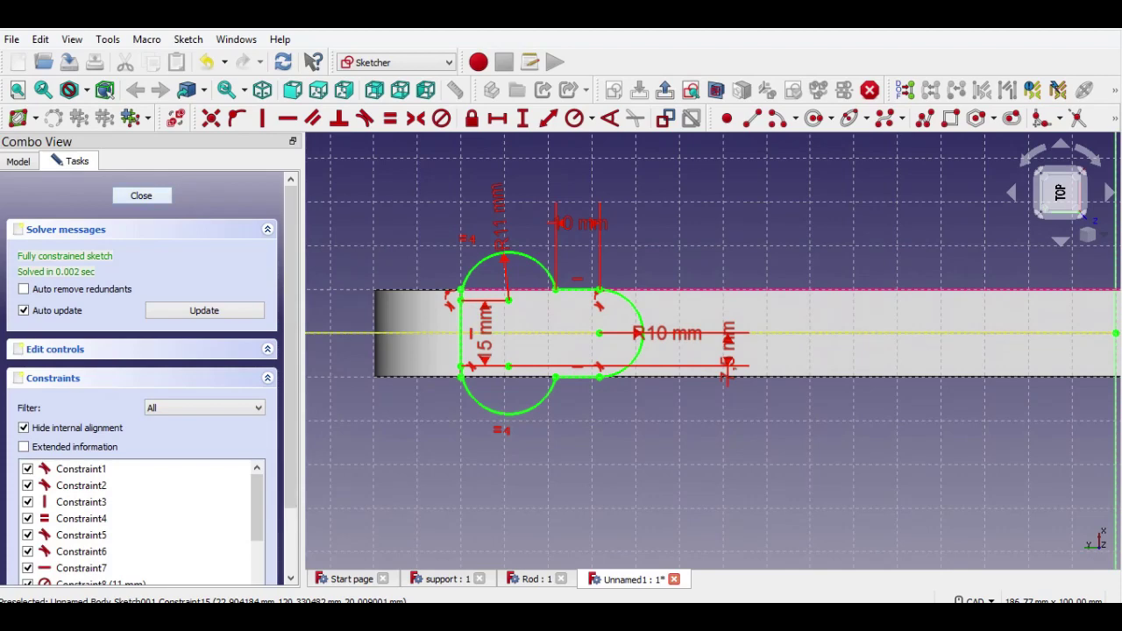
left_click(141, 195)
scroll(596, 299, "down", 1)
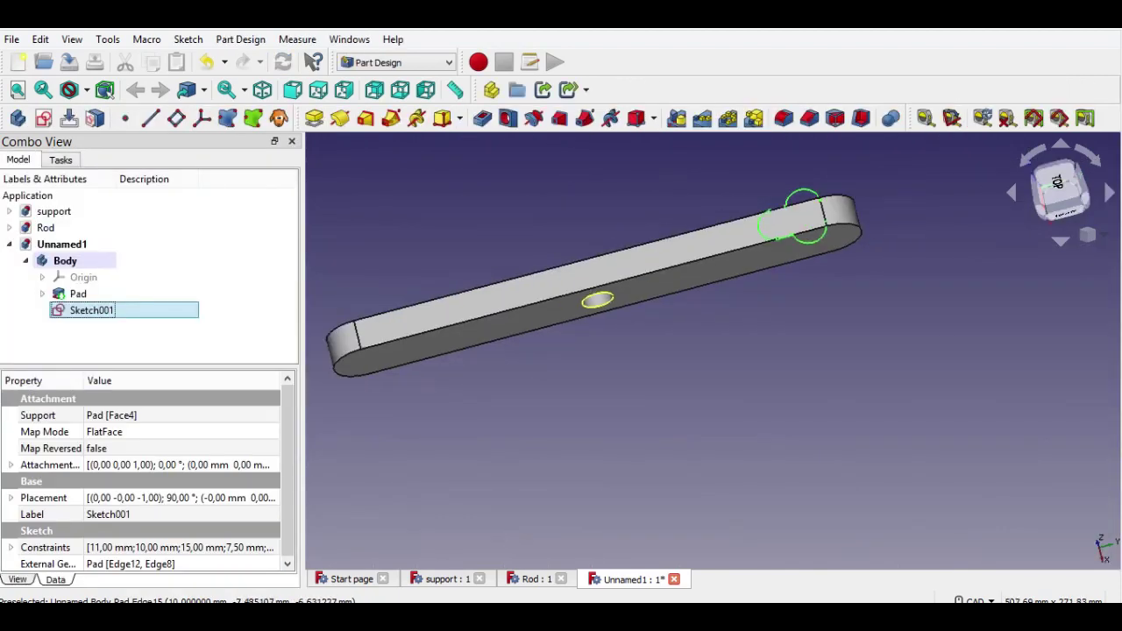
- Pad the seat profile 5 mm outward from the board's narrow upper face
middle_click_drag(596, 294, 617, 387)
scroll(762, 315, "up", 2)
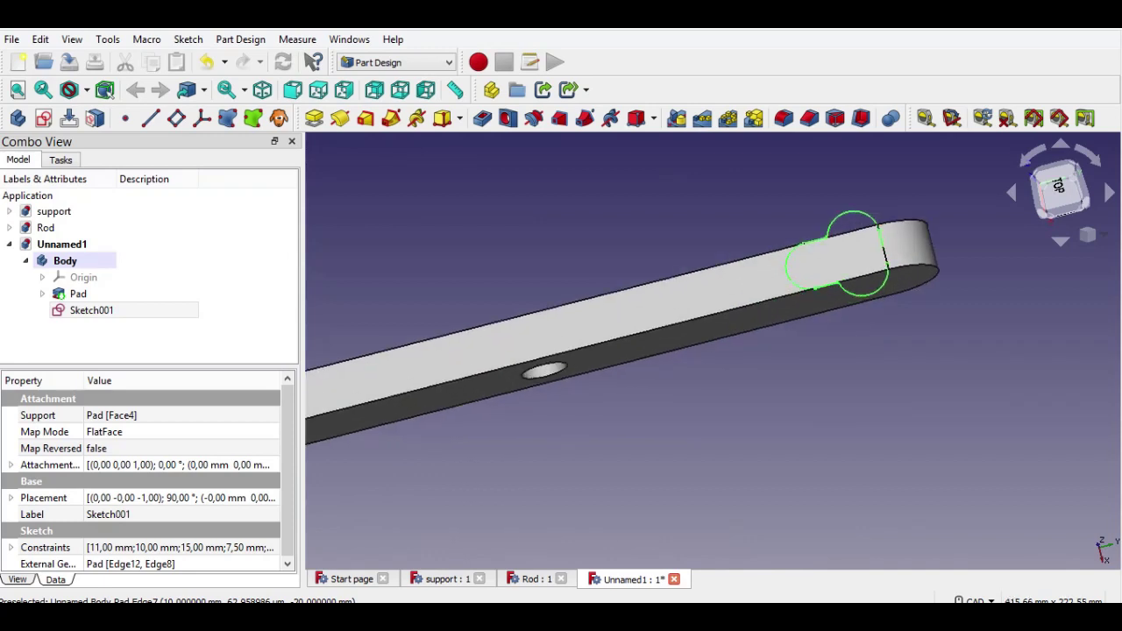
left_click(314, 117)
middle_click_drag(564, 372, 716, 241)
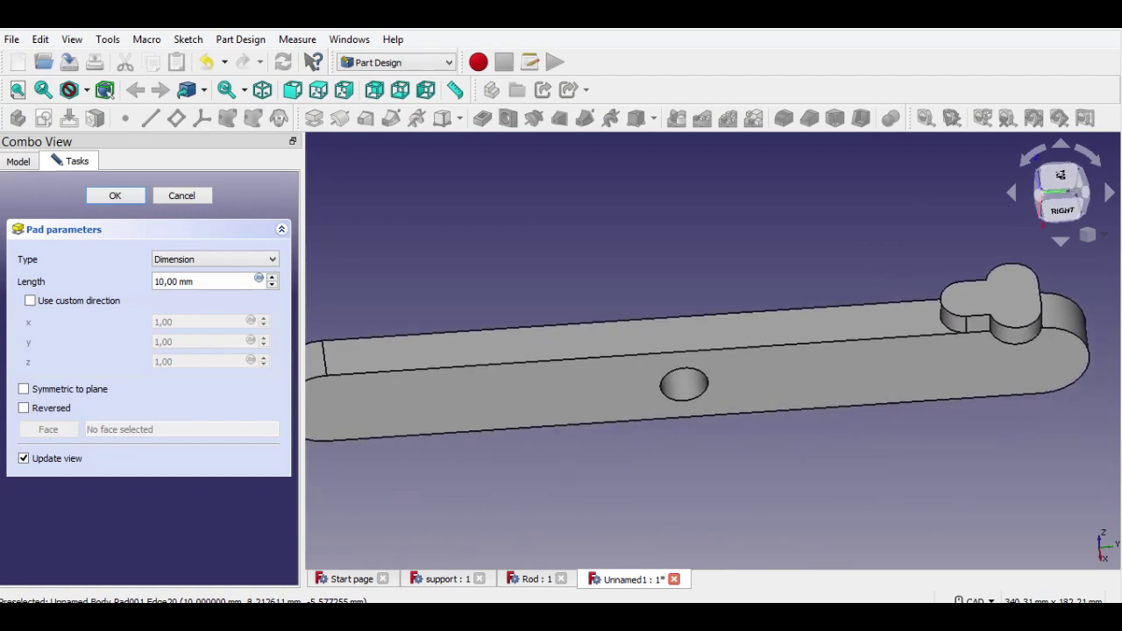
left_click_drag(198, 282, 152, 281)
type("5")
mouse_move(703, 391)
middle_mouse_down()
mouse_move(788, 339)
mouse_move(718, 402)
middle_mouse_up()
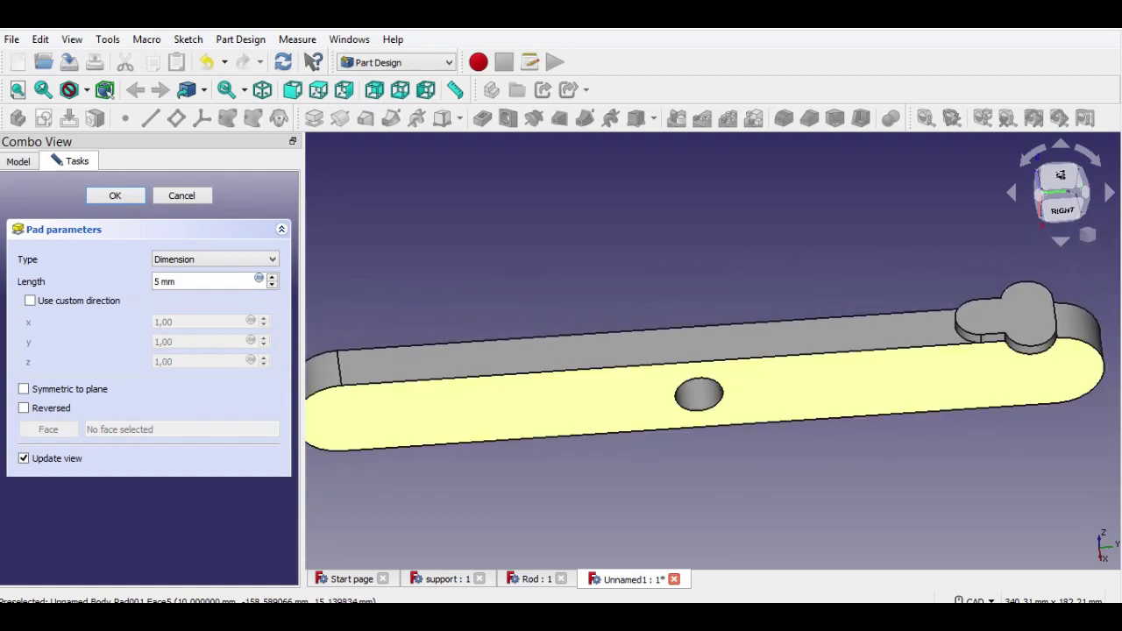
left_click(114, 195)
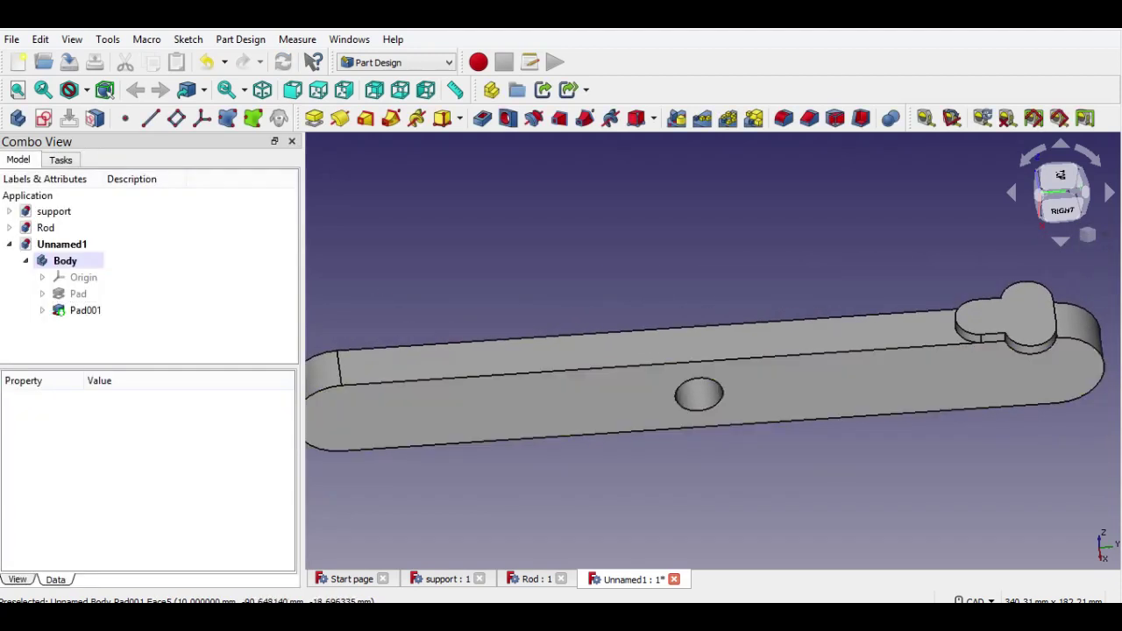
- Mirror the seat pad Pad001 to the board's other end, using the vertical sketch axis as mirror plane
scroll(665, 496, "down", 1)
left_click(1088, 233)
left_click(1065, 279)
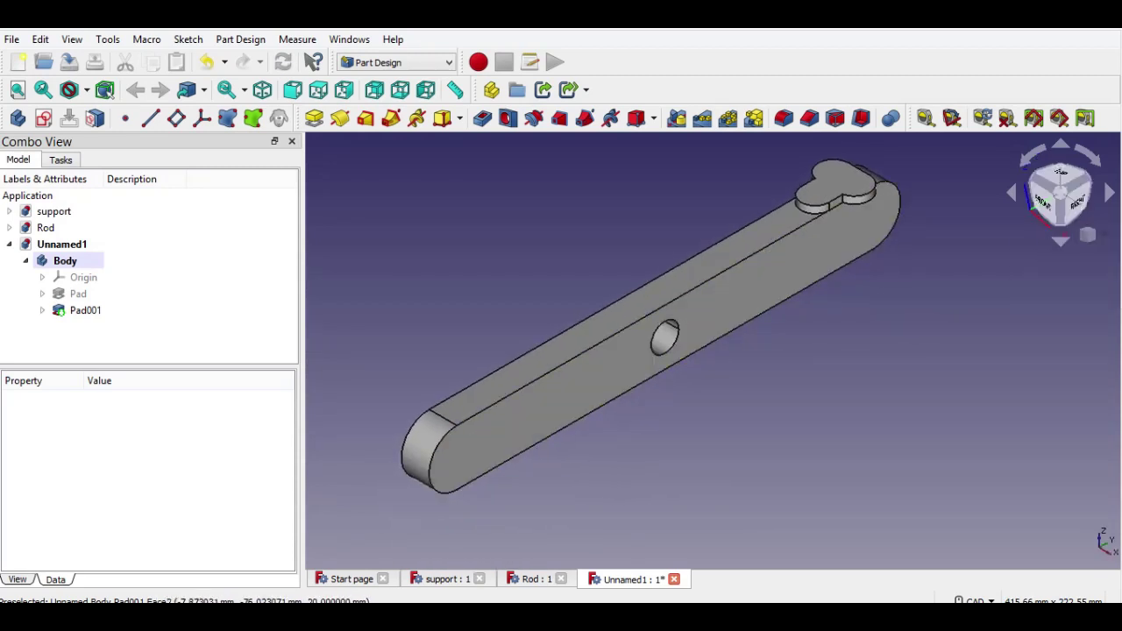
left_click(85, 311)
left_click(456, 289)
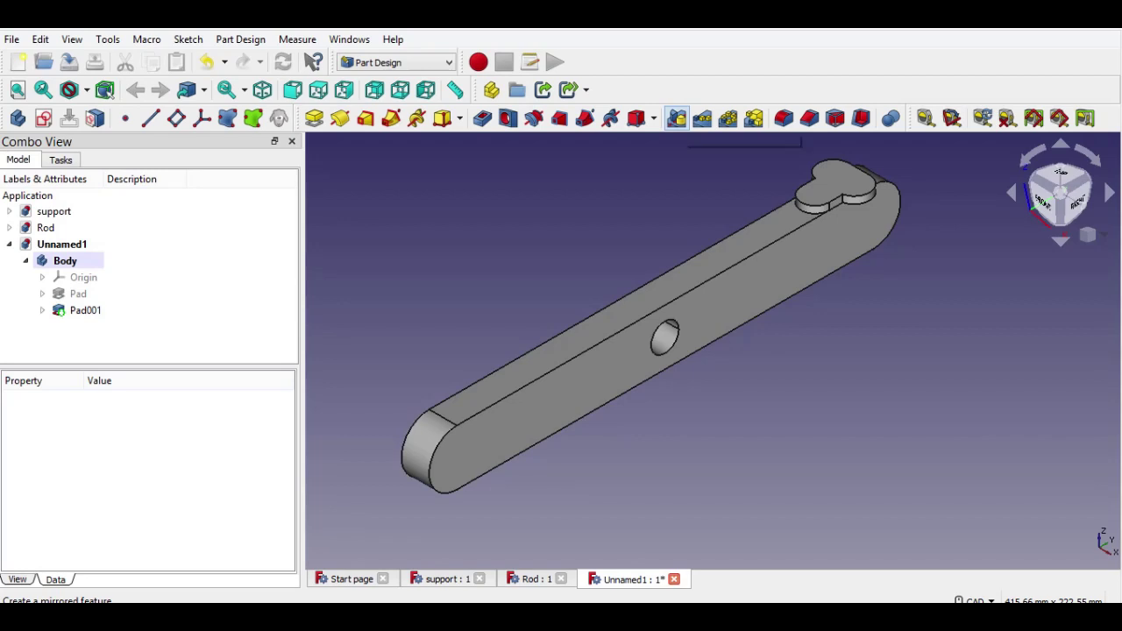
left_click(675, 117)
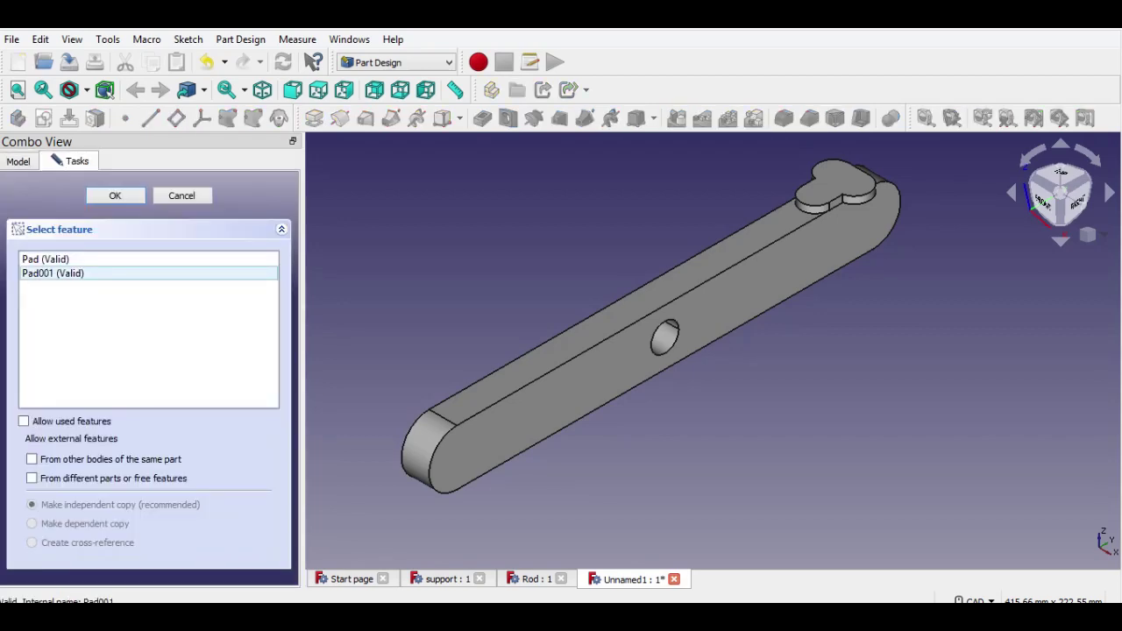
left_click(53, 274)
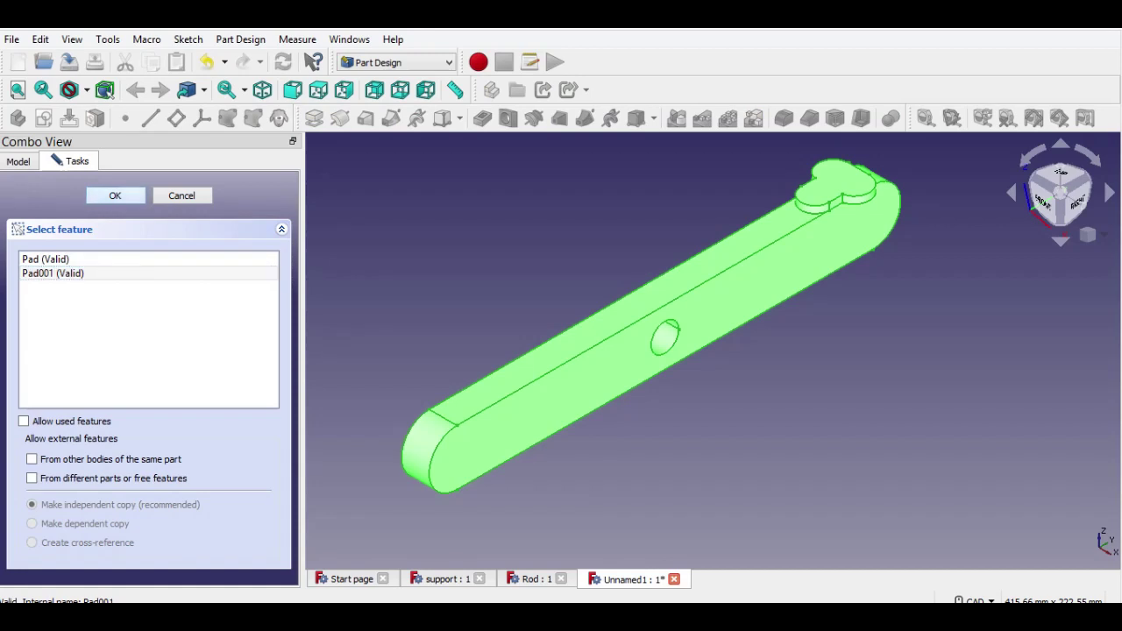
left_click(115, 195)
scroll(333, 297, "down", 3)
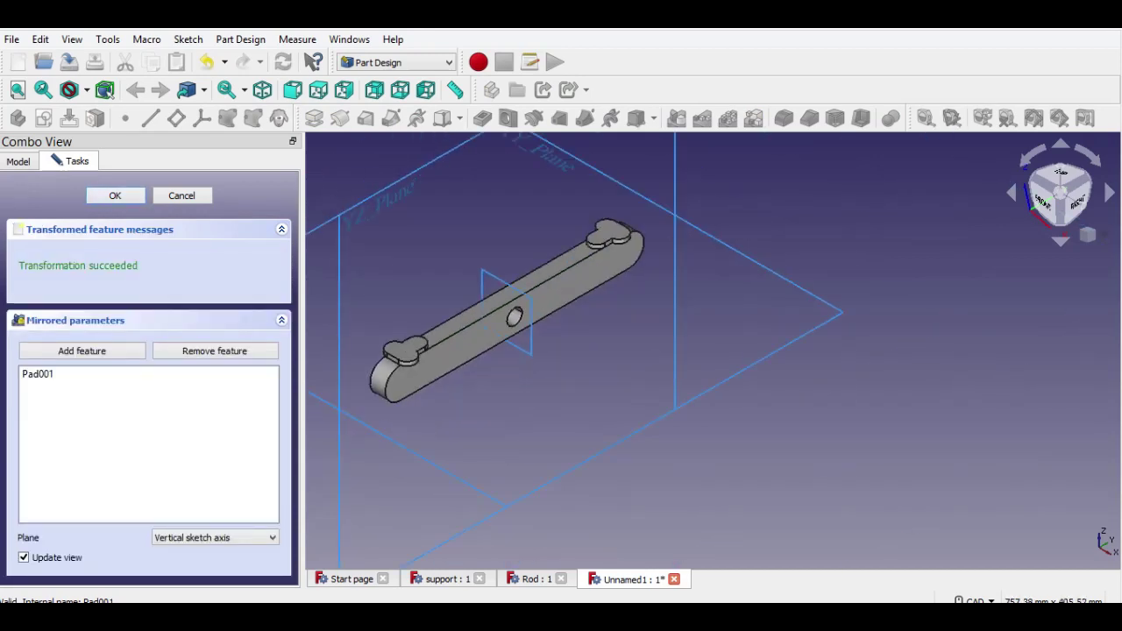
middle_click_drag(336, 299, 360, 324)
middle_click_drag(457, 327, 660, 411)
scroll(660, 411, "up", 1)
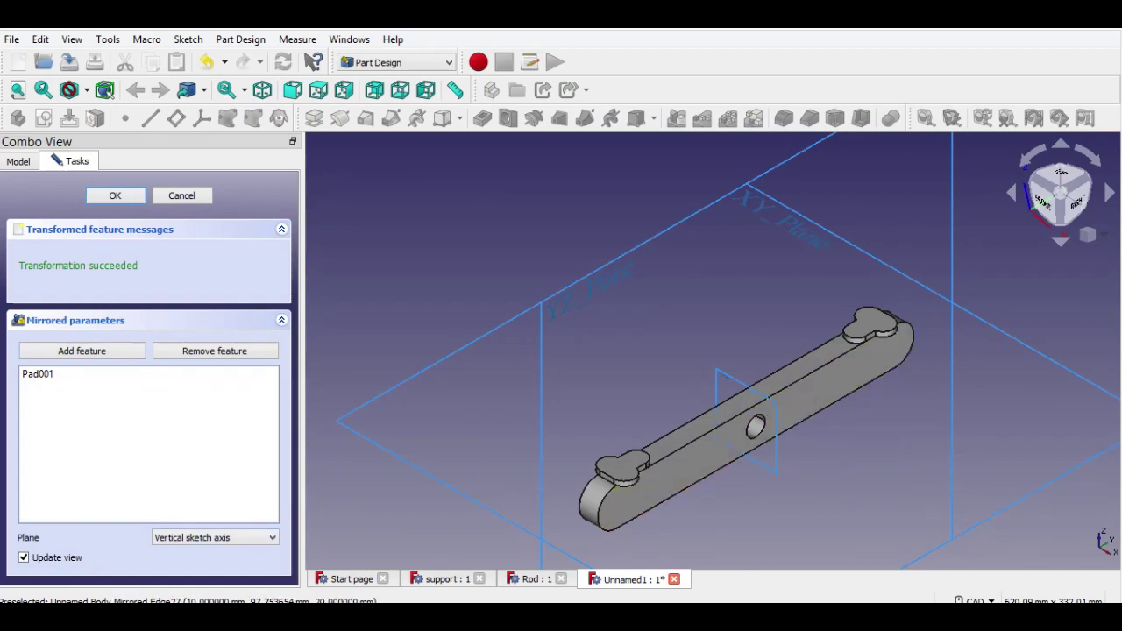
middle_click_drag(666, 446, 622, 340)
left_click(114, 196)
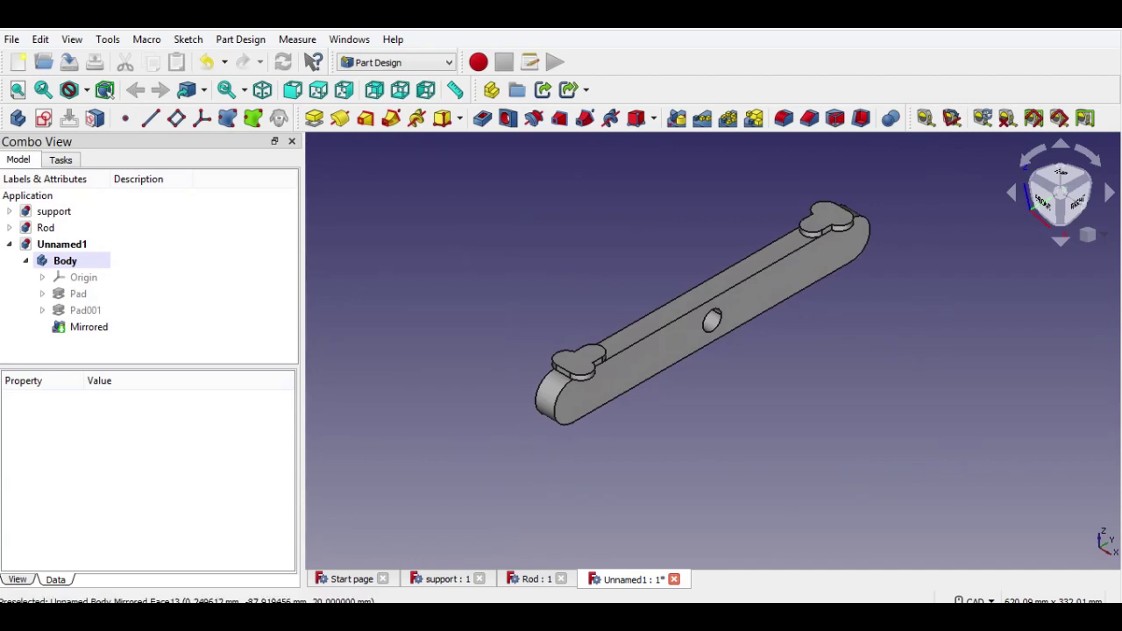
- Start a new sketch on the board's large side face containing the central hole
scroll(648, 366, "up", 3)
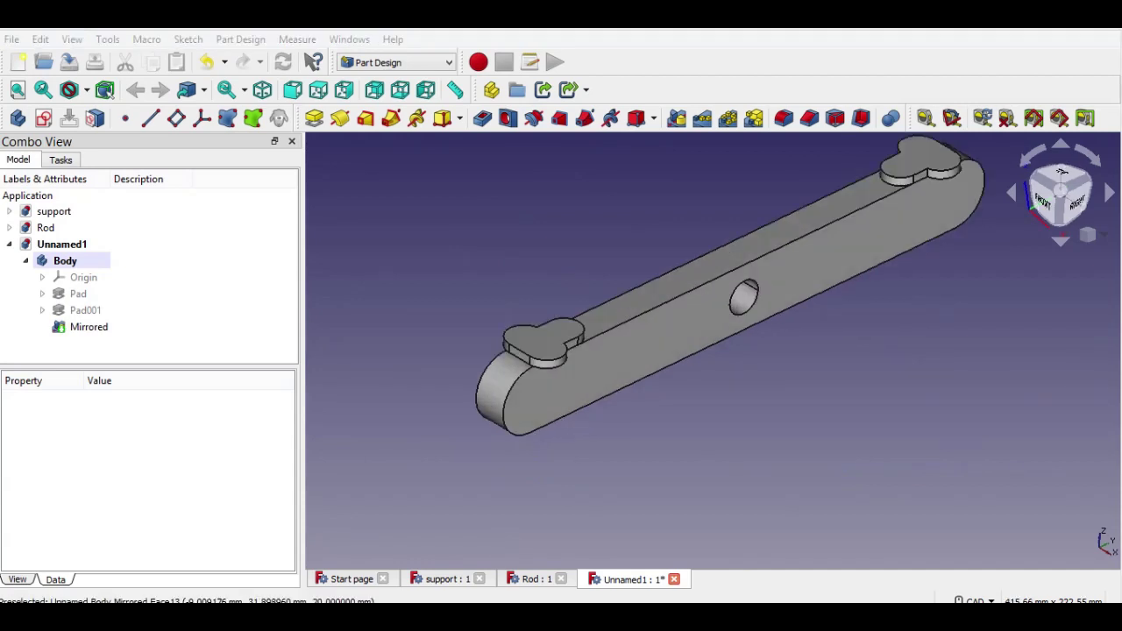
left_click(666, 333)
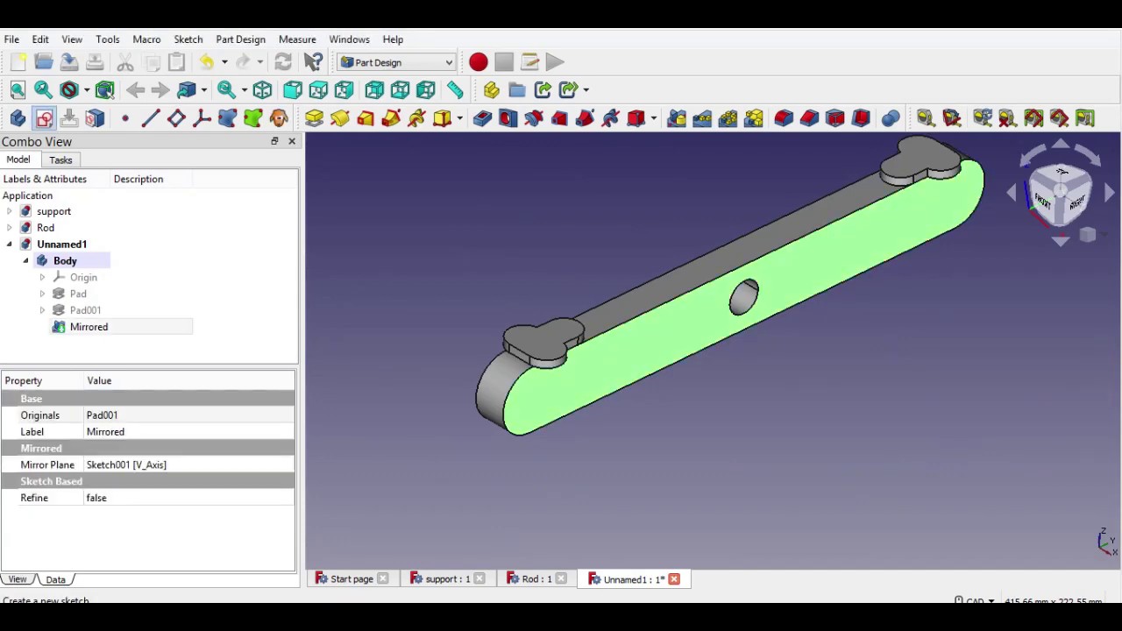
left_click(44, 118)
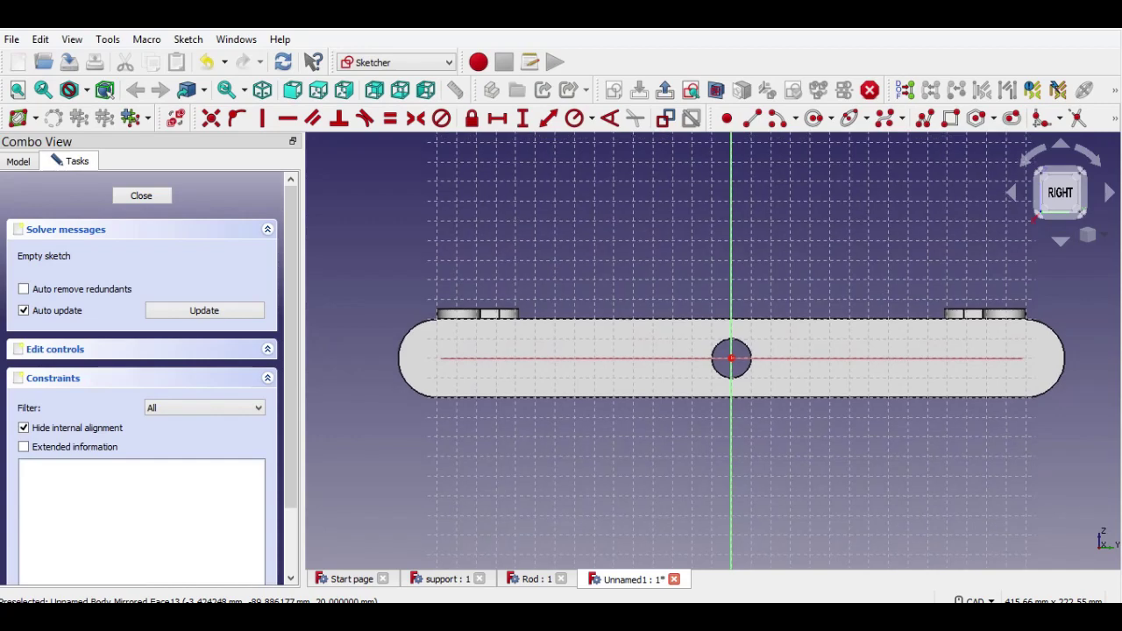
scroll(594, 385, "up", 2)
middle_click_drag(594, 385, 676, 476)
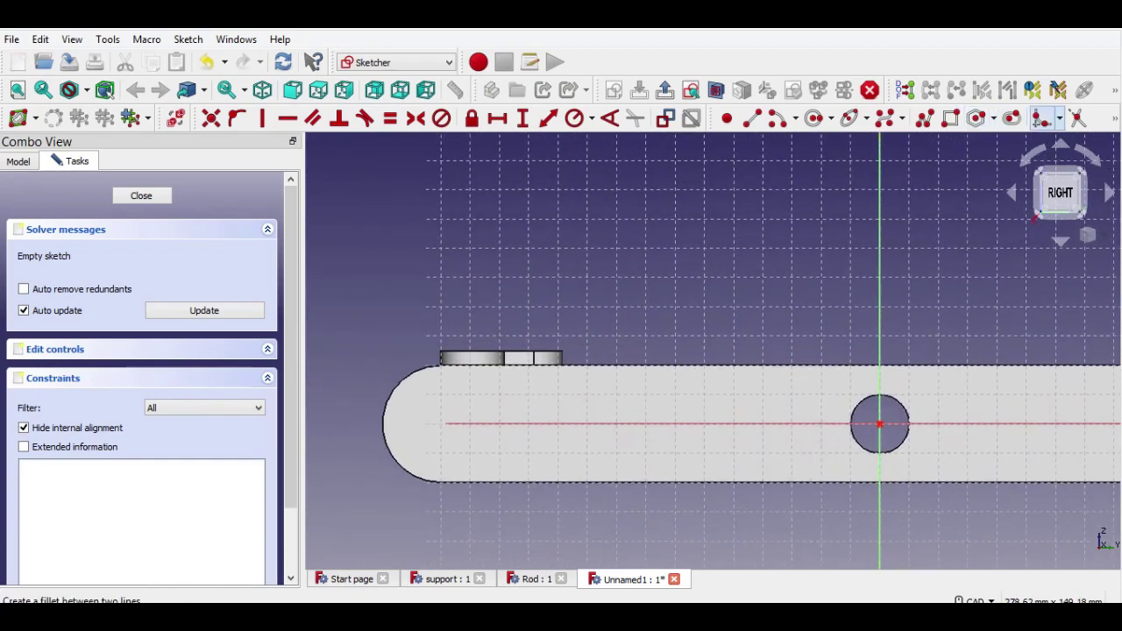
- Draw a vertical slot with an end radius of about 11.5 mm above the left half of the board
left_click(1012, 118)
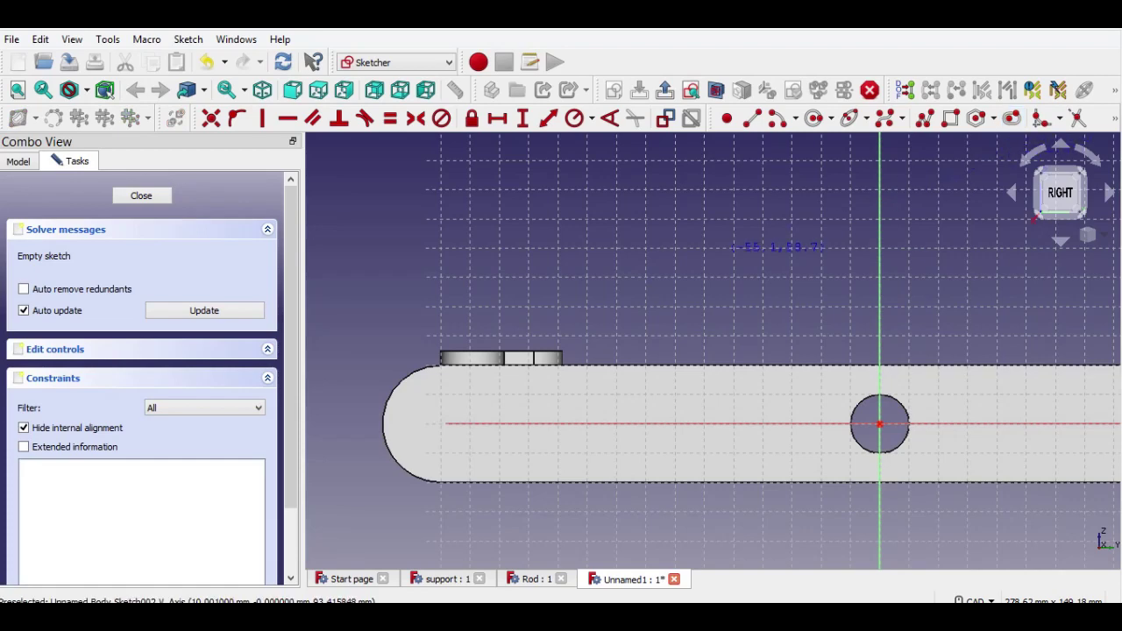
scroll(719, 283, "down", 2)
middle_click_drag(719, 283, 706, 362)
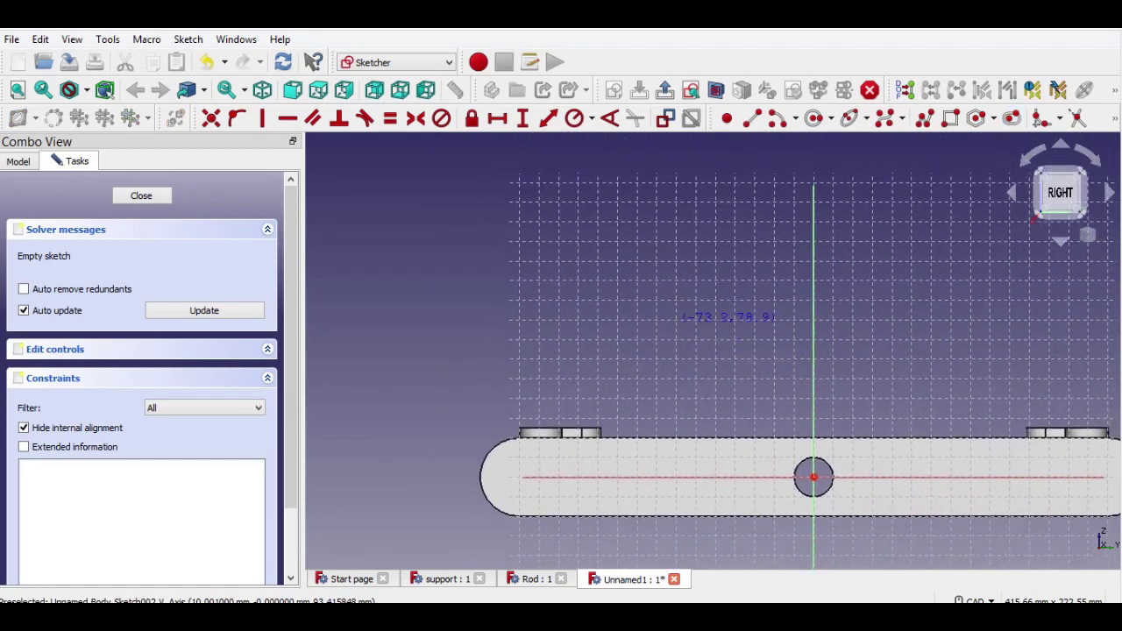
left_click(644, 267)
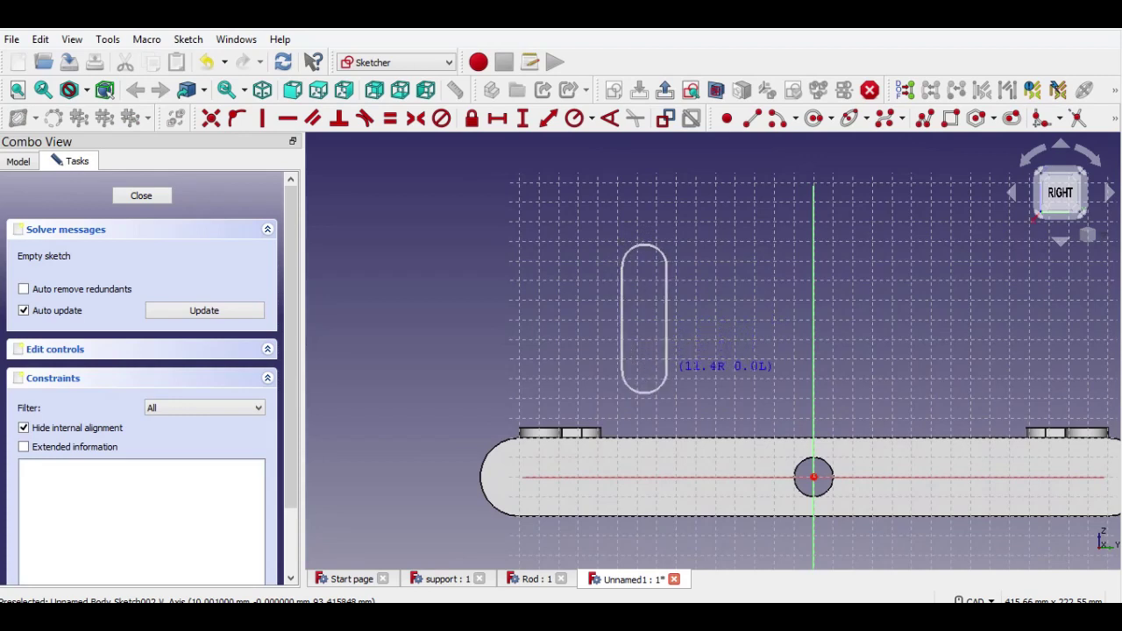
left_click(644, 371)
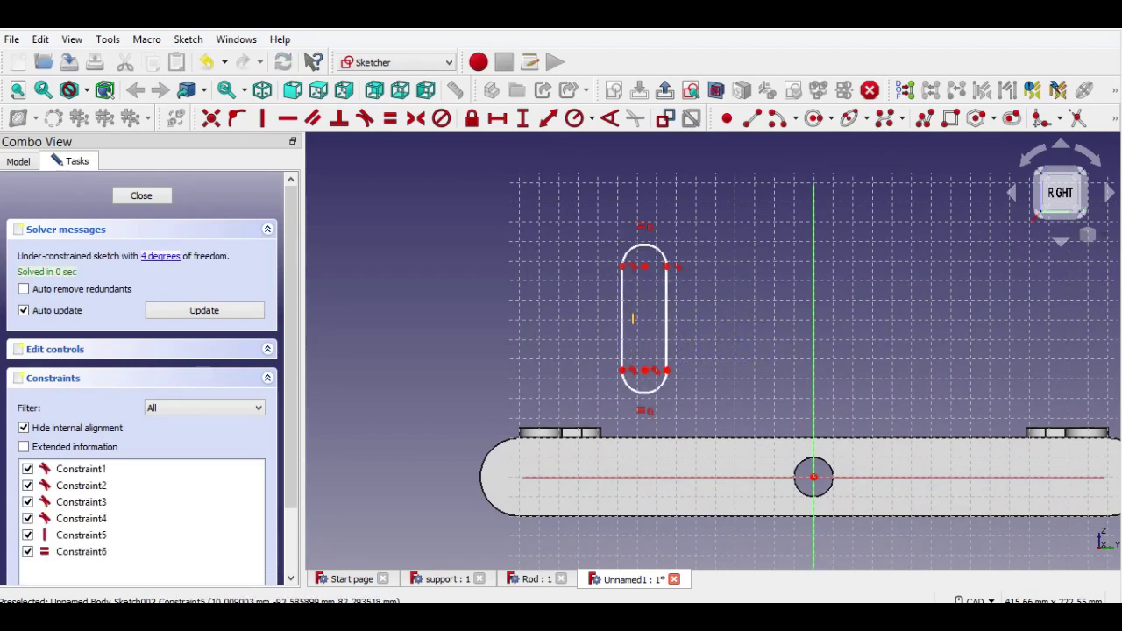
- Delete the slot's vertical constraint and tilt the slot by moving its upper arc centre toward the board's left end
left_click(632, 318)
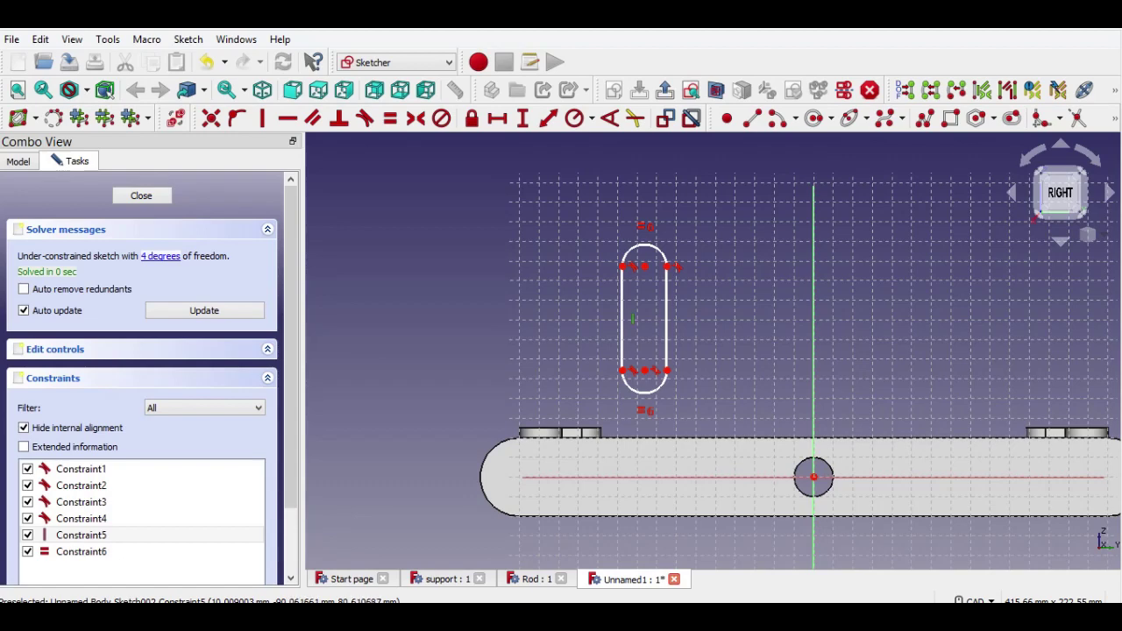
scroll(702, 324, "up", 3)
scroll(564, 312, "up", 1)
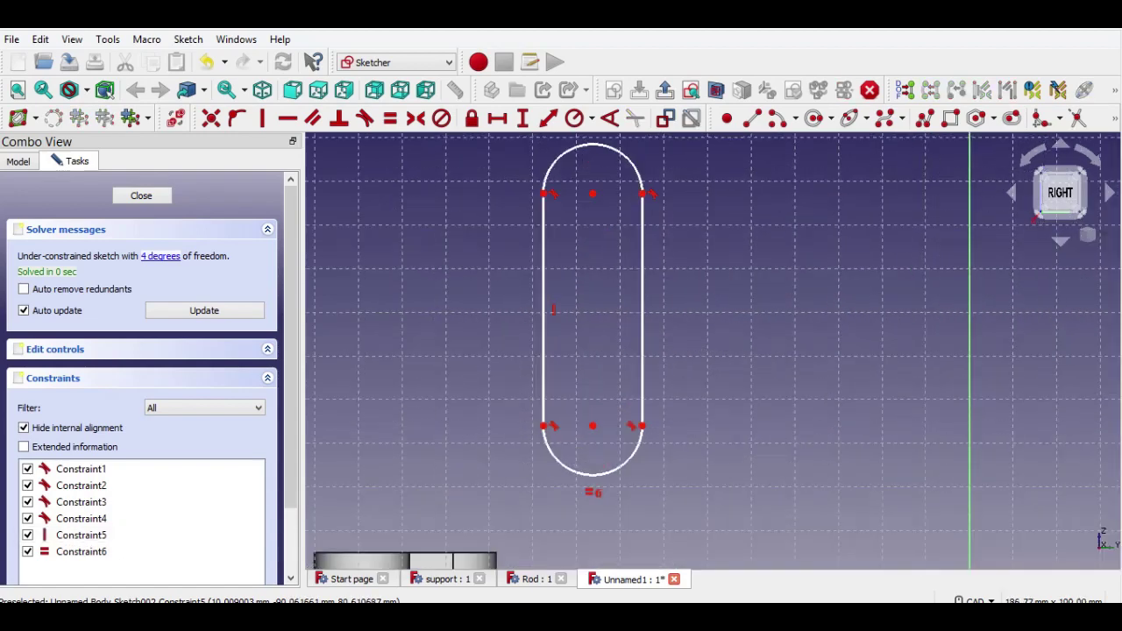
left_click(553, 310)
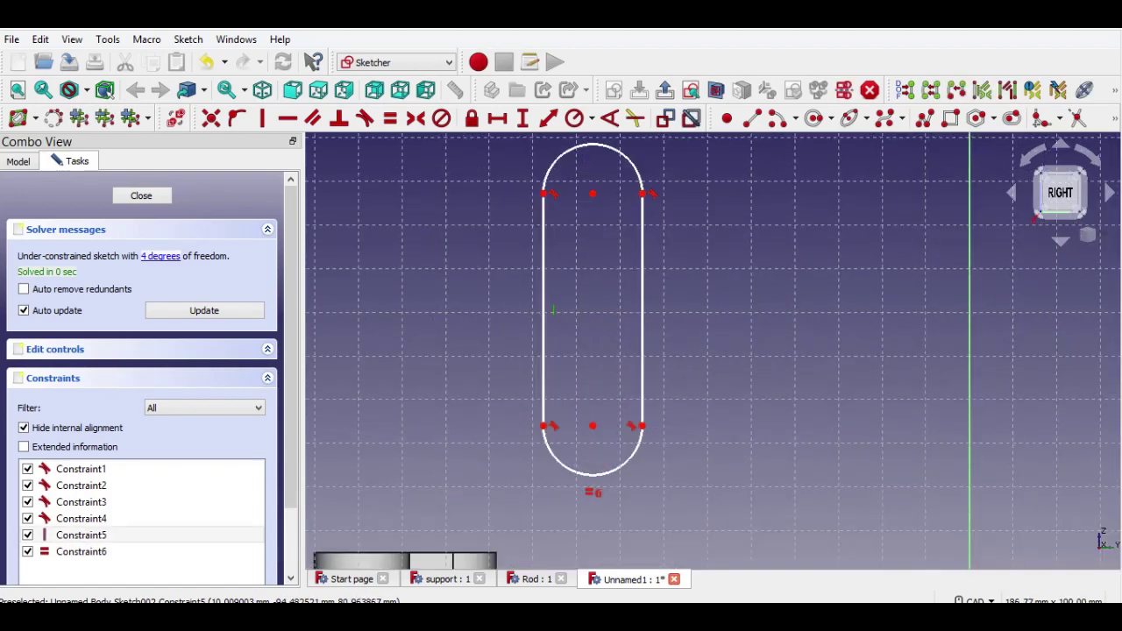
key("Delete")
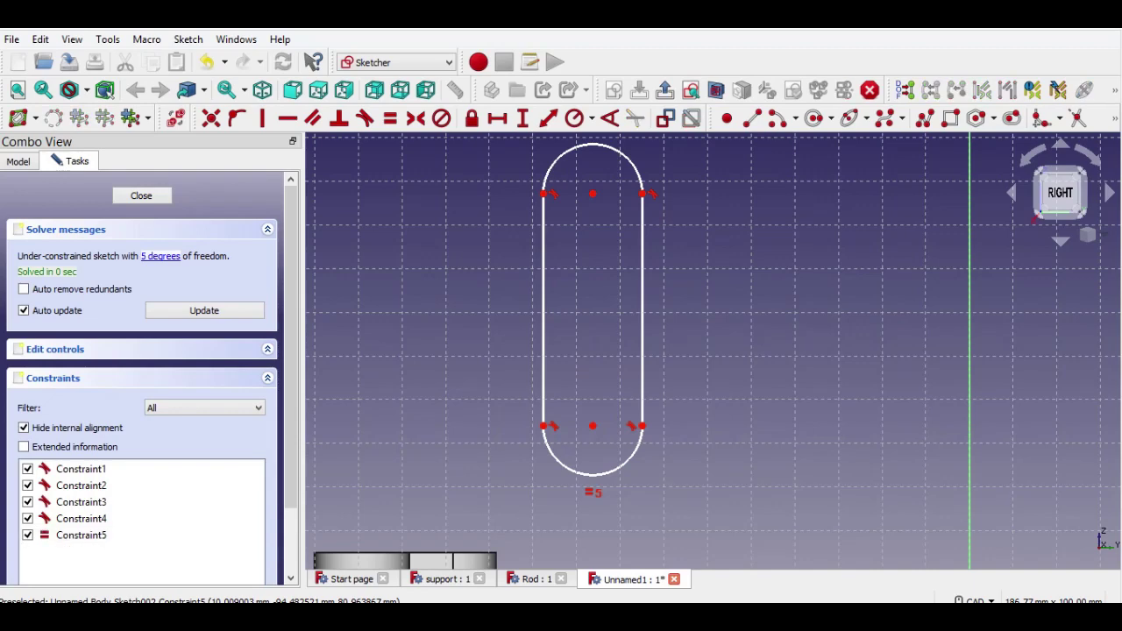
scroll(779, 308, "down", 1)
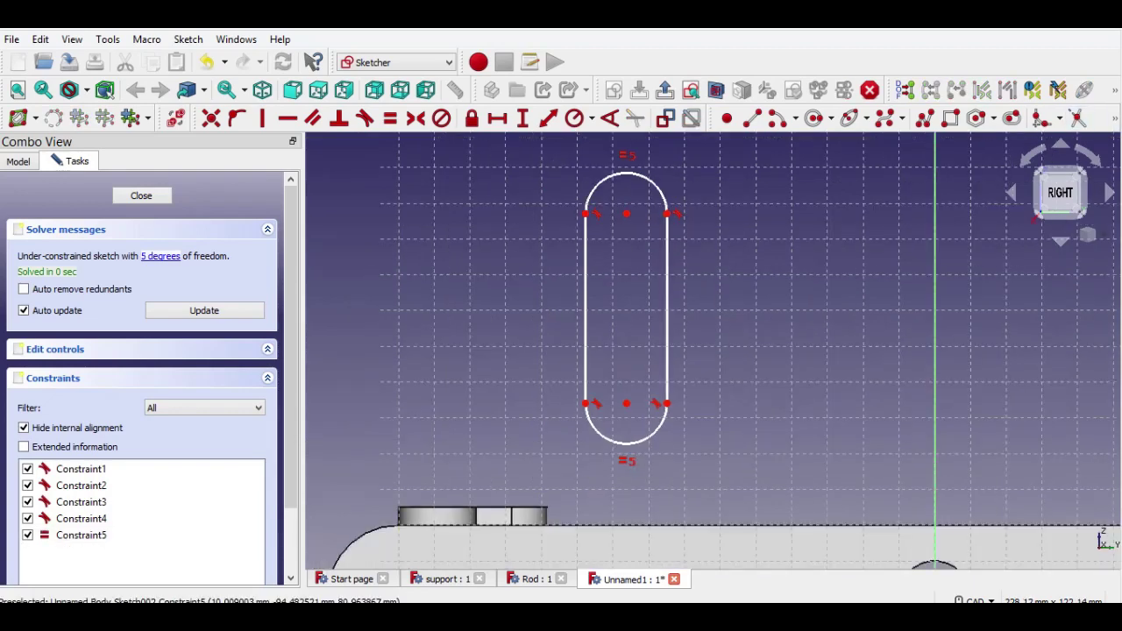
left_click_drag(626, 213, 558, 208)
- Constrain the radius of the slot's upper arc to 6 mm
left_click(574, 117)
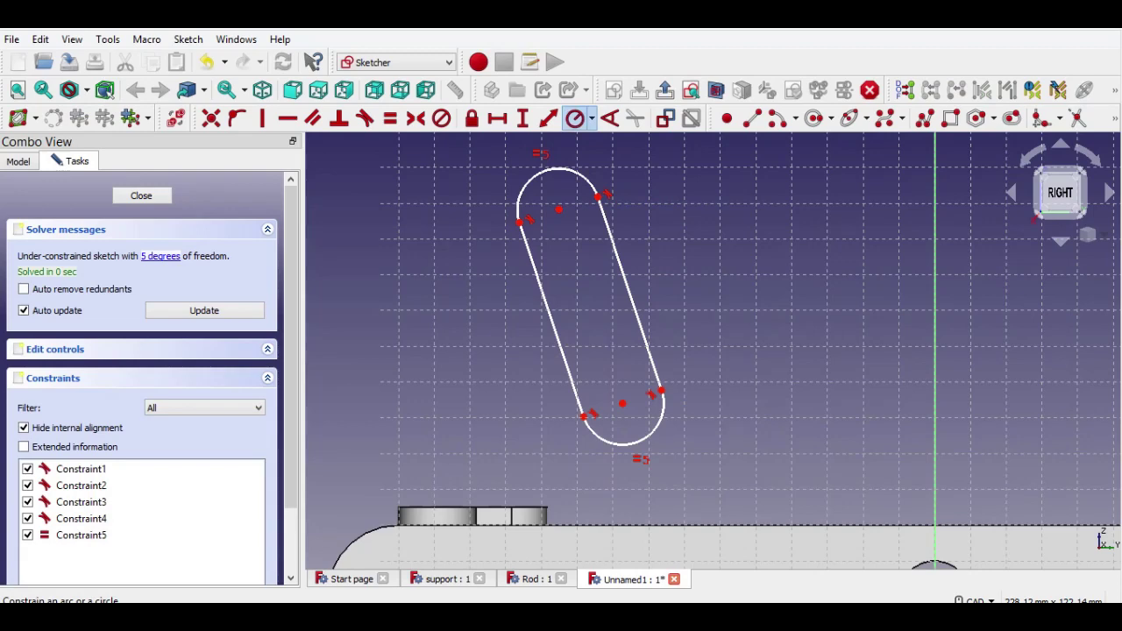
left_click(545, 175)
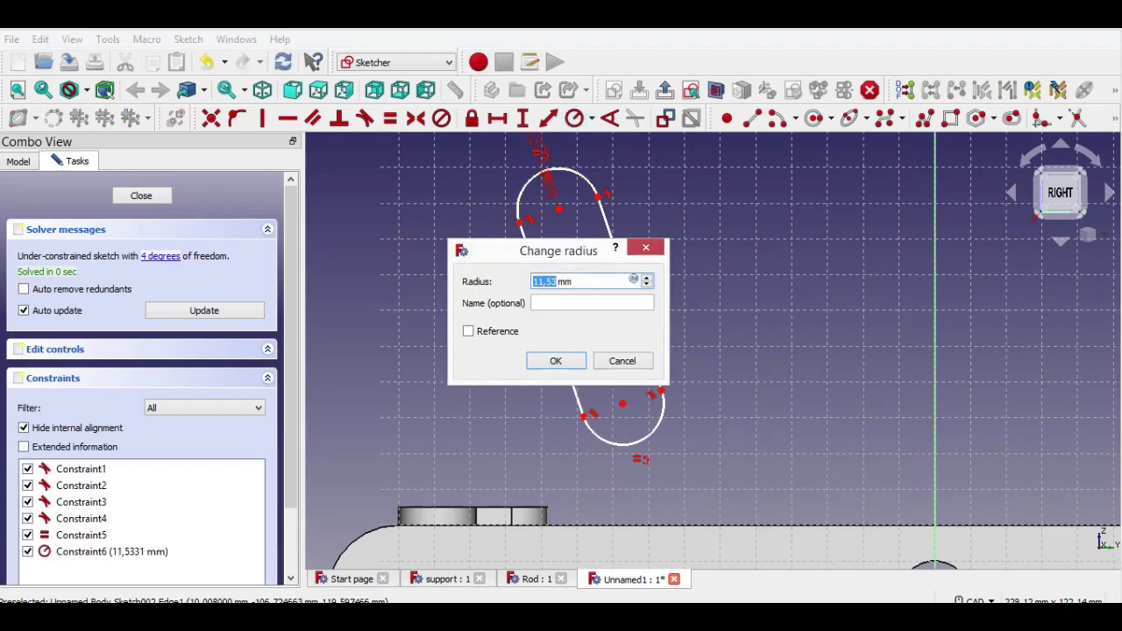
type("6")
key("Return")
- Add a circle of 3 mm radius at the slot's upper arc centre and place its dimension above the slot
scroll(525, 192, "up", 2)
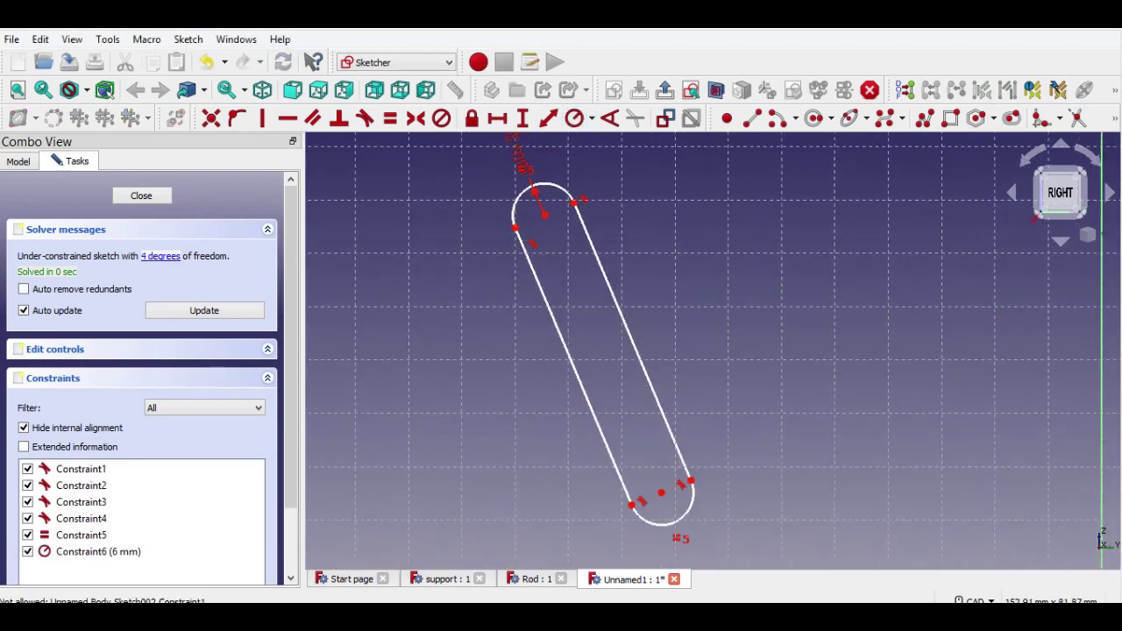
left_click(814, 117)
left_click(543, 215)
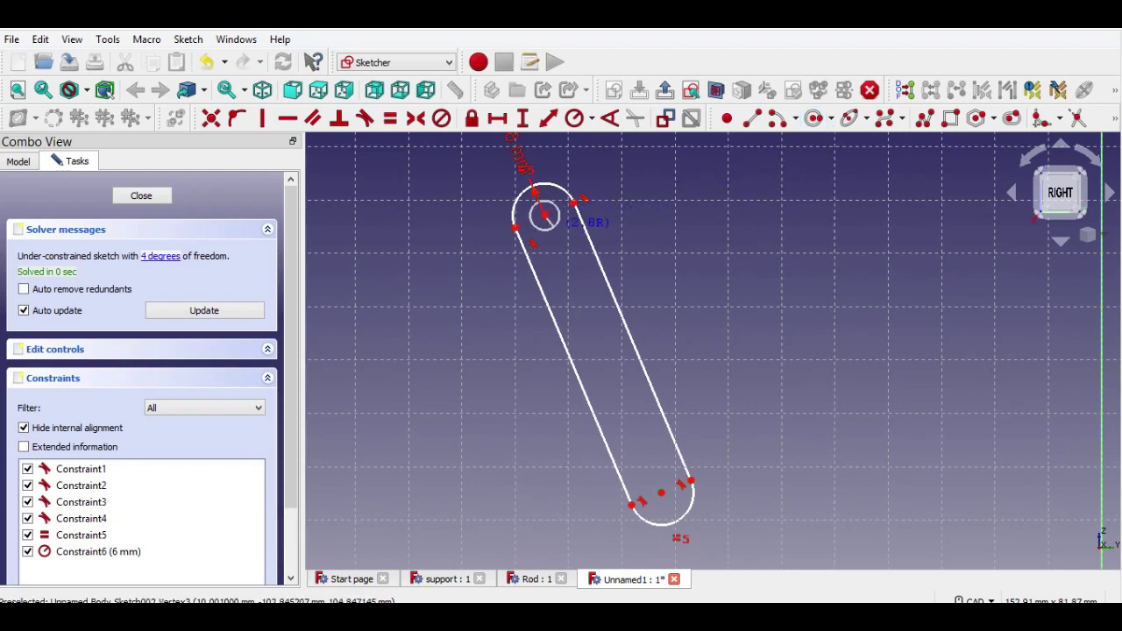
left_click(559, 216)
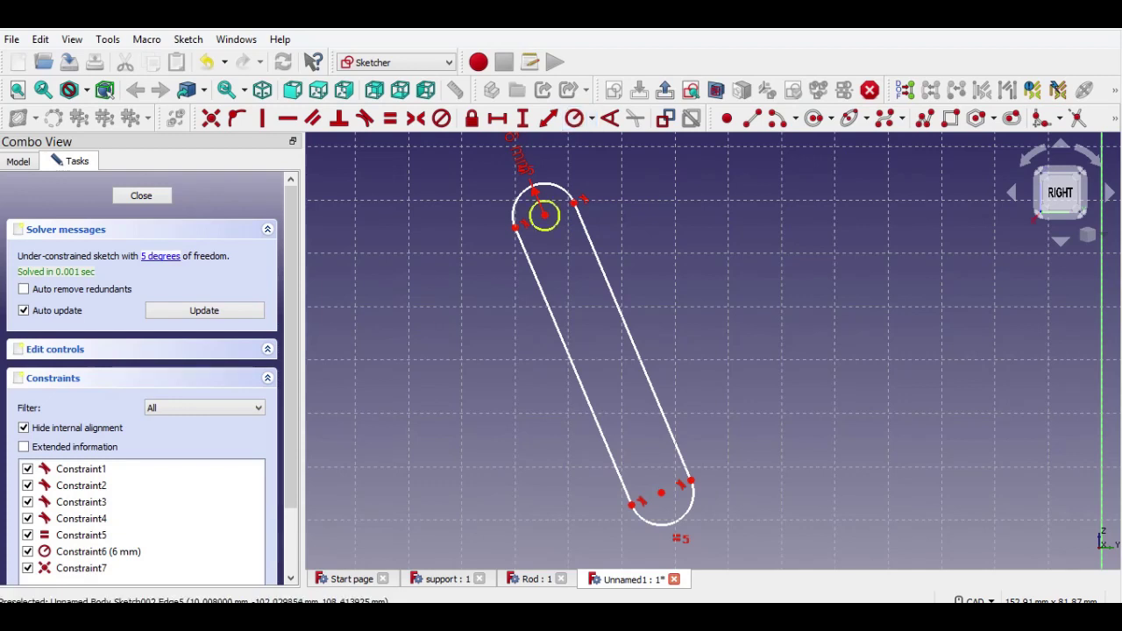
left_click(559, 216)
type("3")
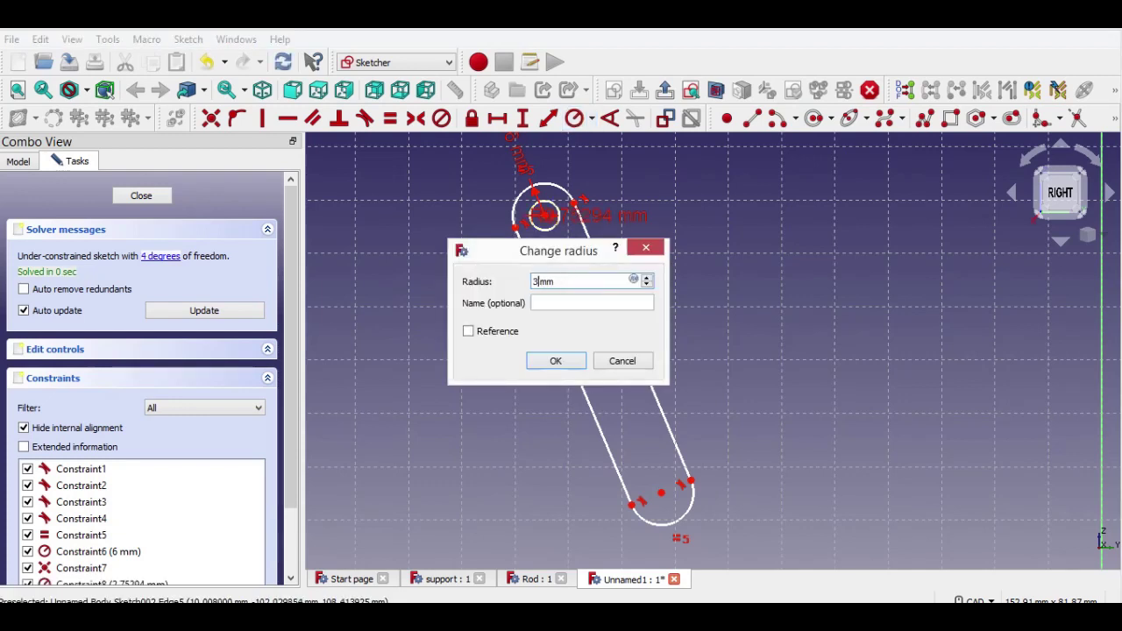
key("Return")
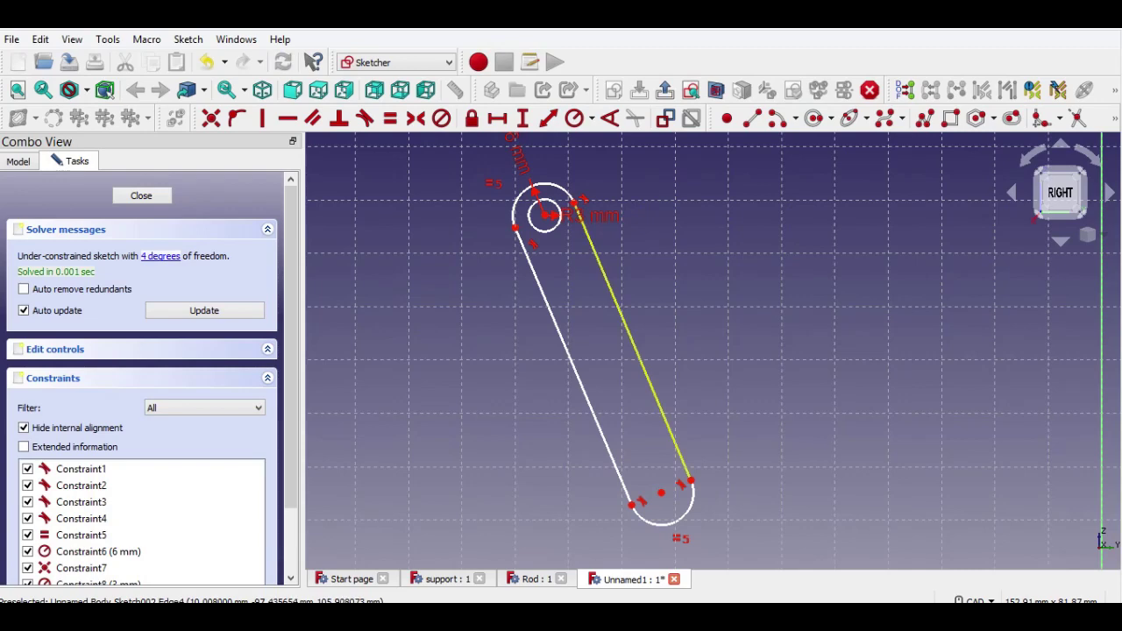
left_click_drag(605, 216, 591, 167)
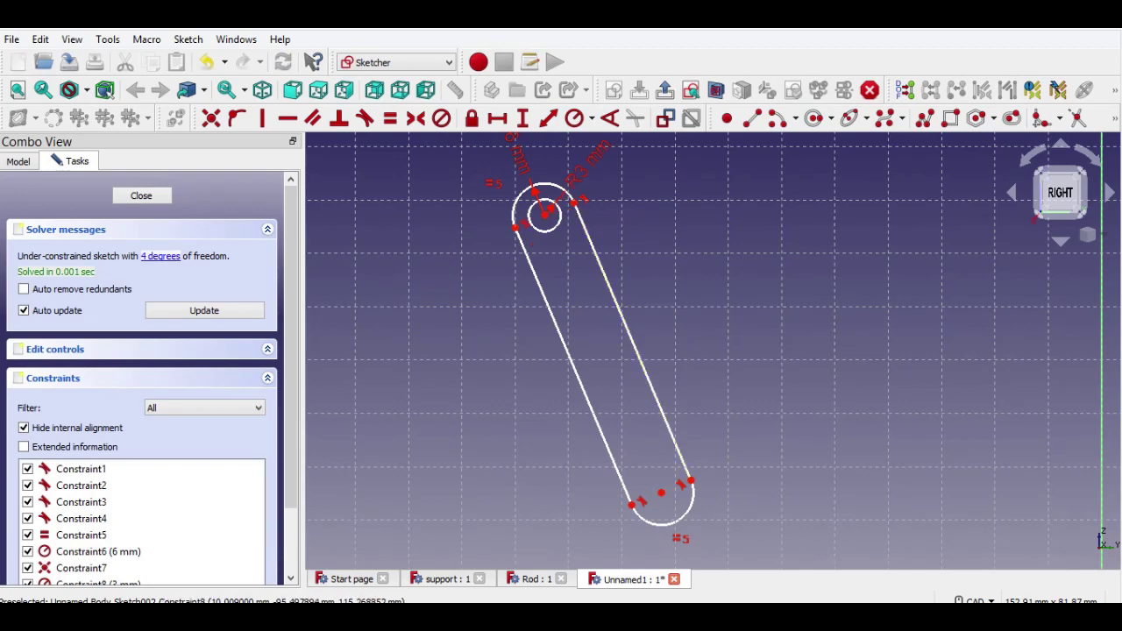
- Draw a slanted construction line in the free space between the tilted slot and the vertical axis
scroll(734, 414, "down", 1)
scroll(733, 415, "up", 1)
mouse_move(733, 414)
middle_mouse_down()
mouse_move(727, 304)
mouse_move(731, 357)
middle_mouse_up()
scroll(726, 321, "down", 1)
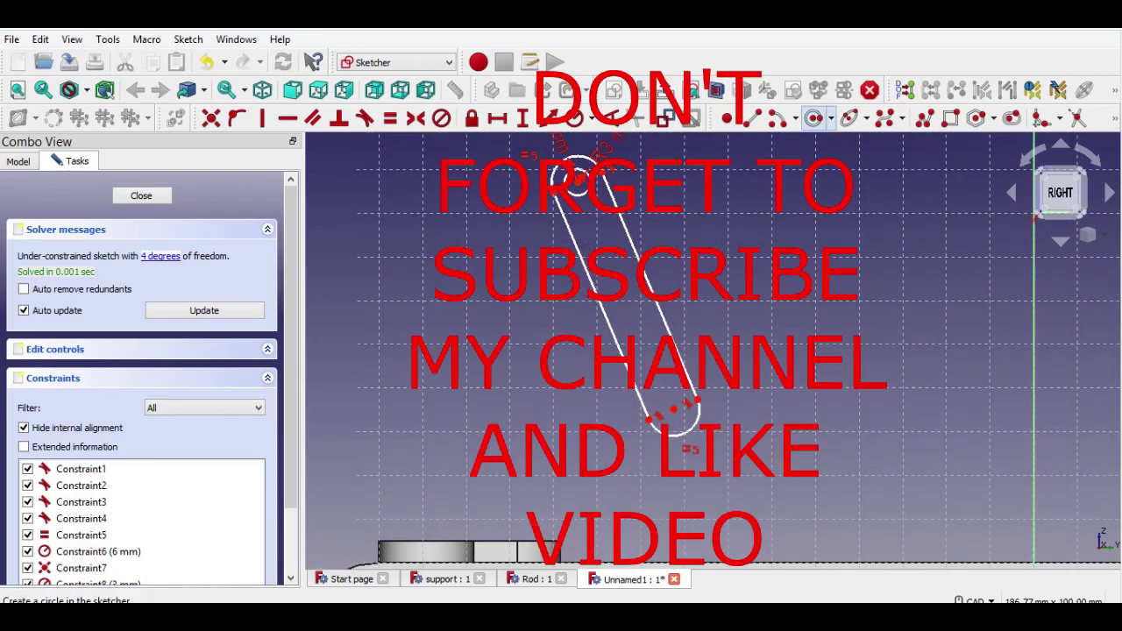
left_click(1115, 119)
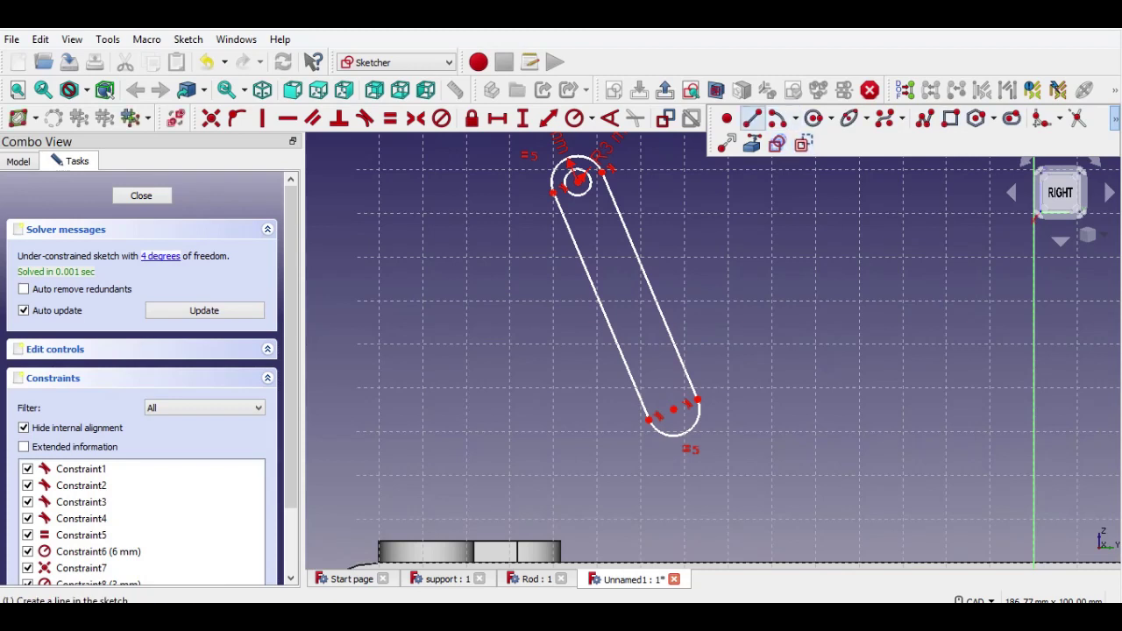
left_click(751, 118)
left_click(738, 184)
left_click(829, 335)
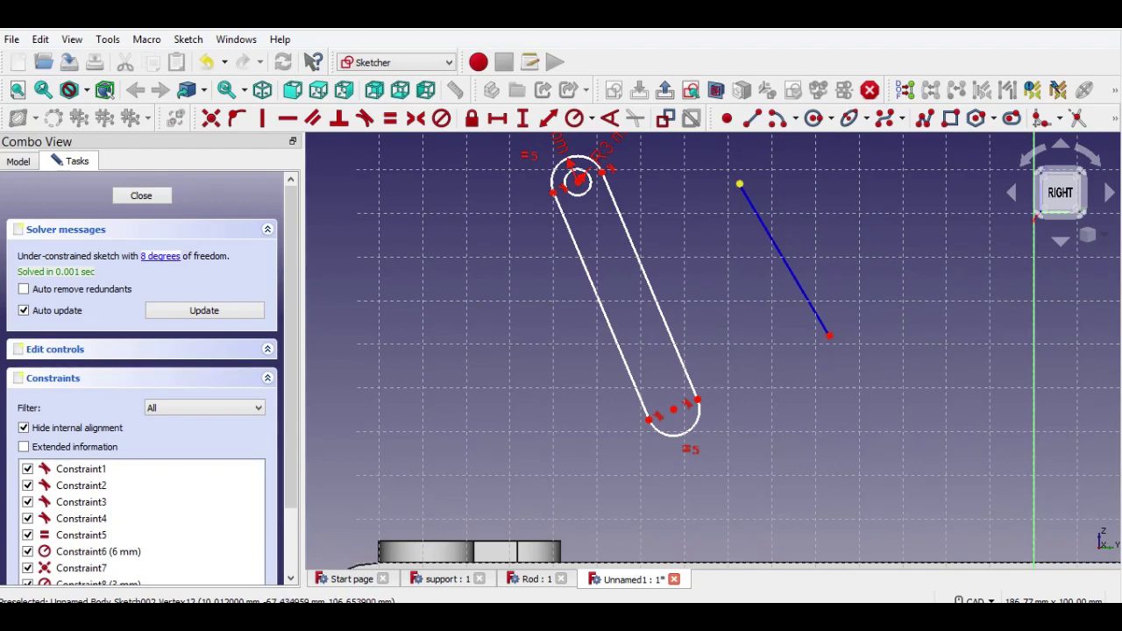
- Make the construction line's ends coincident with the slot's upper and lower arc centres
scroll(739, 184, "up", 2)
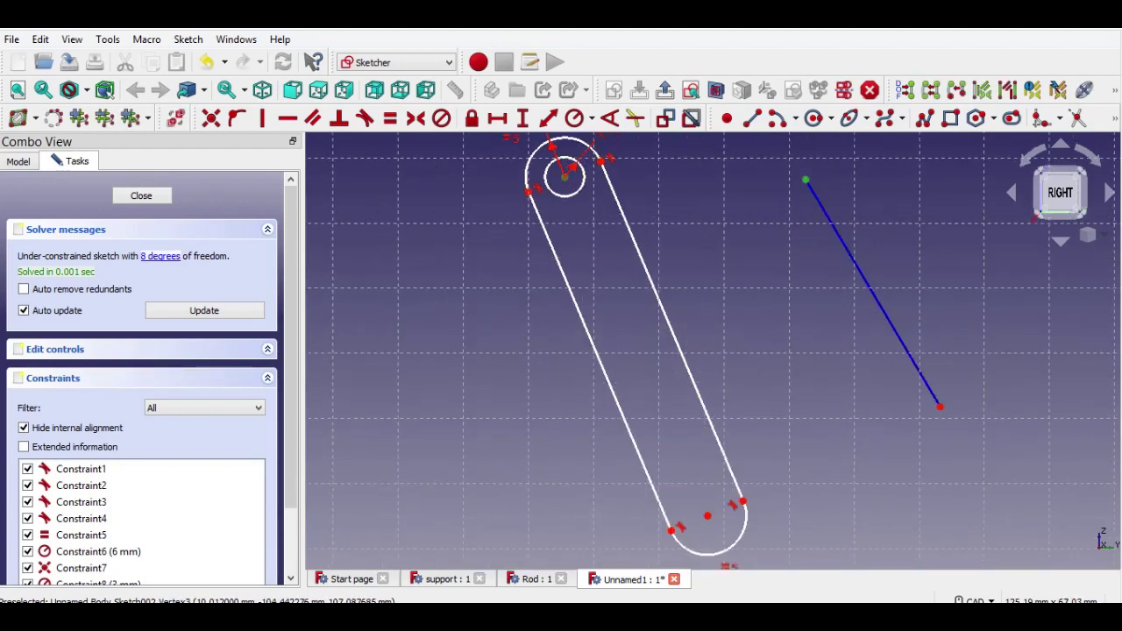
left_click(211, 118)
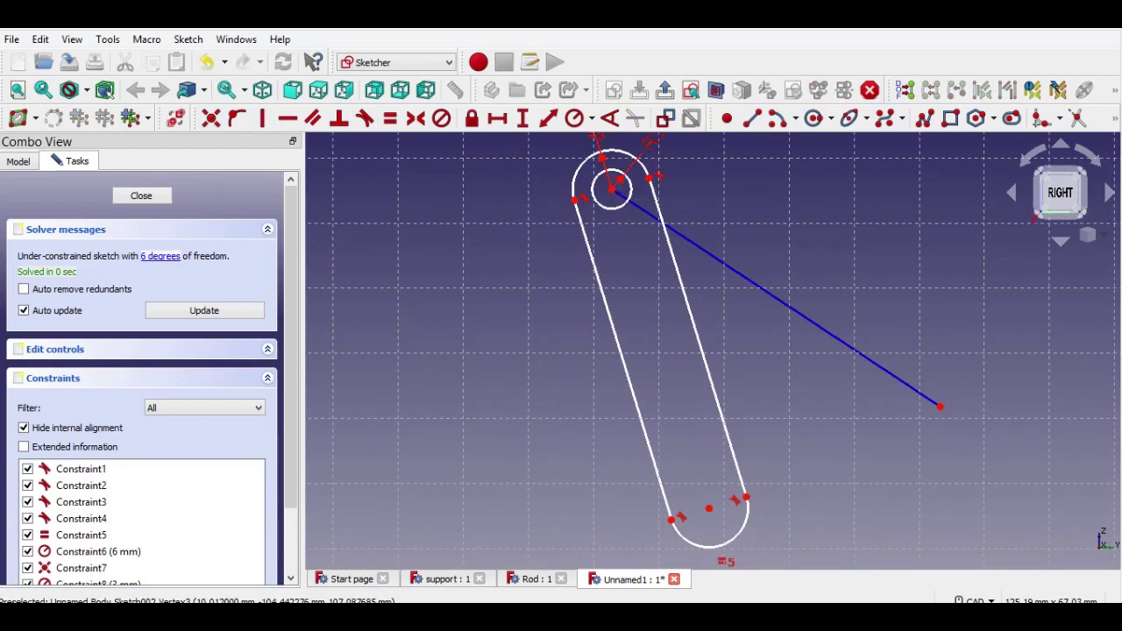
middle_click_drag(936, 405, 931, 329)
left_click(701, 432)
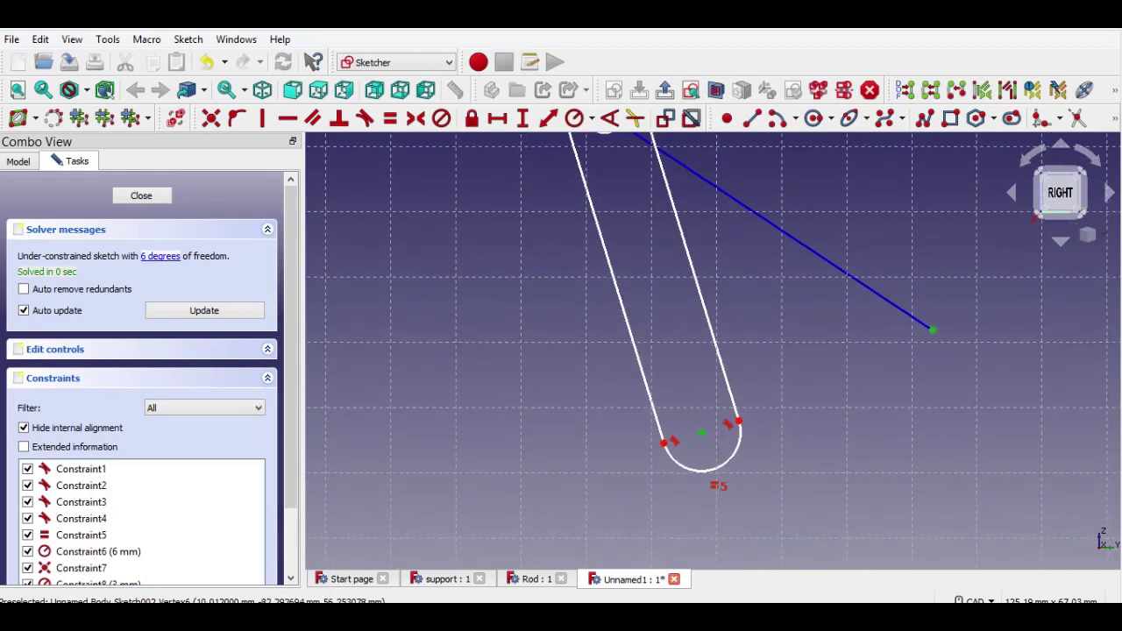
left_click(211, 119)
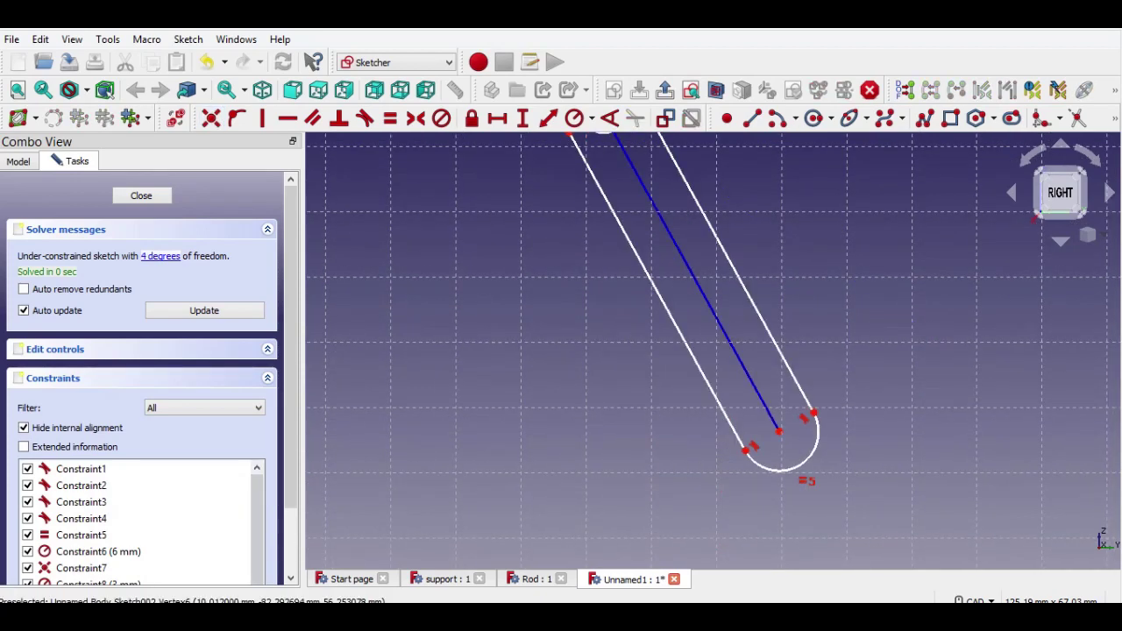
- Constrain the length of the slot's left straight side to 65 mm and place the dimension to the left of the slot
scroll(1008, 294, "down", 2)
middle_click_drag(1008, 294, 957, 303)
scroll(813, 326, "up", 1)
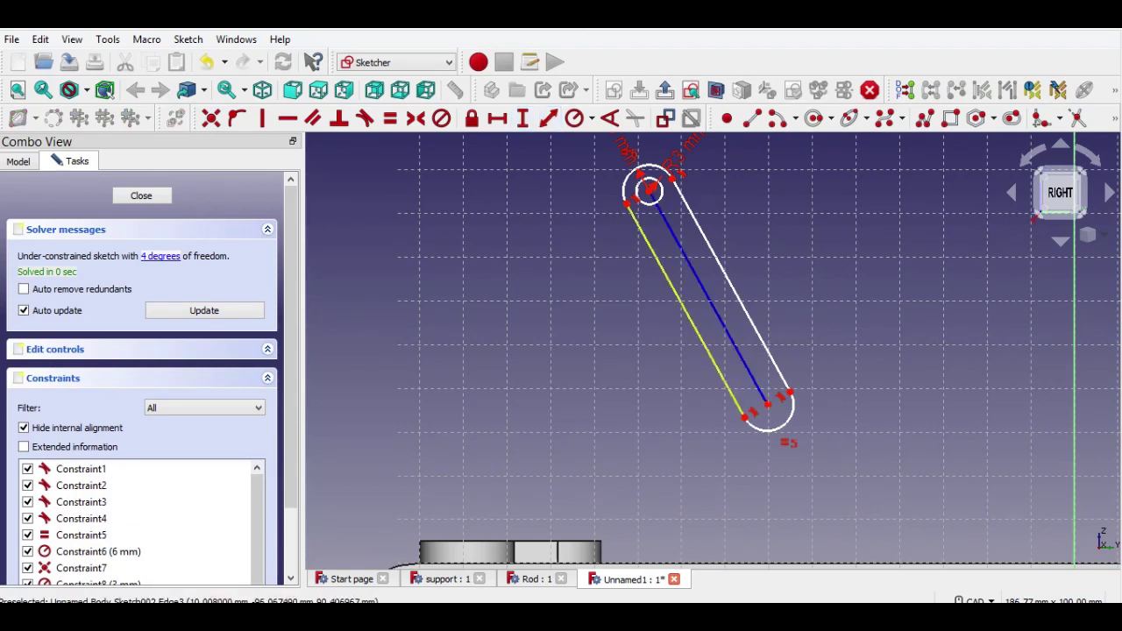
left_click(655, 256)
type("65")
key("Return")
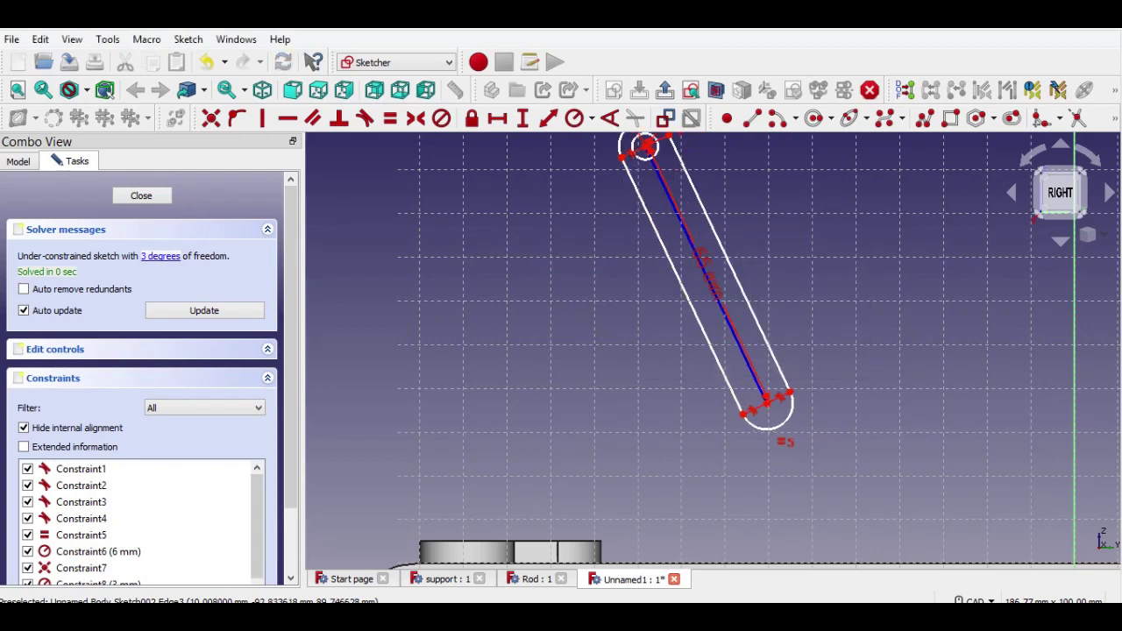
left_click_drag(705, 276, 545, 335)
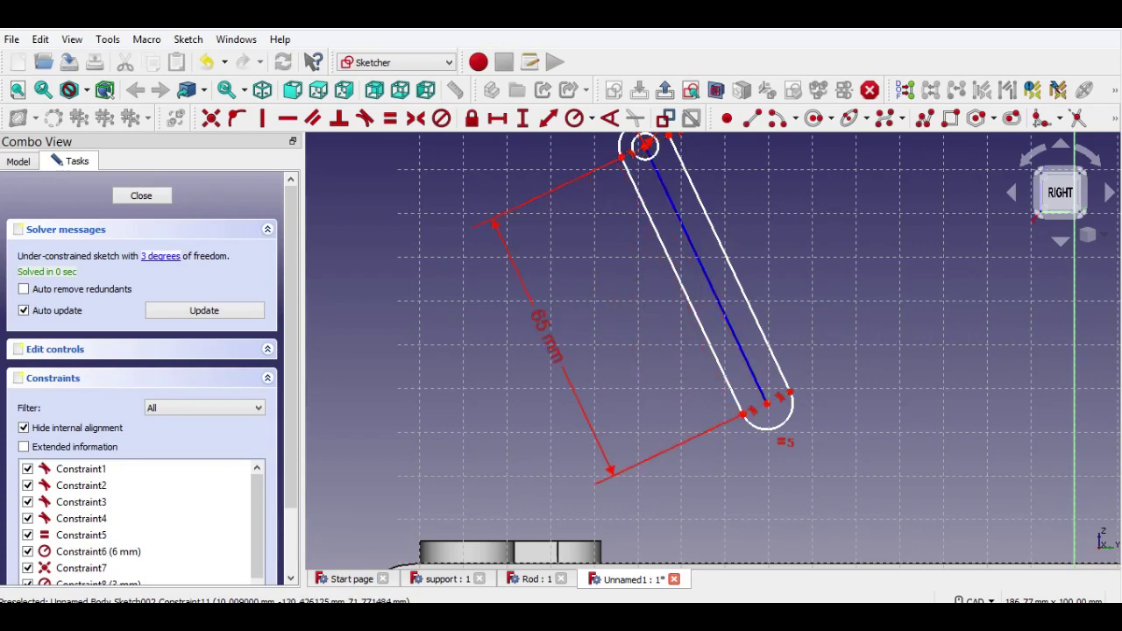
- Move the slot down and toward the board's left end so its lower arc overlaps the board
scroll(644, 145, "down", 3)
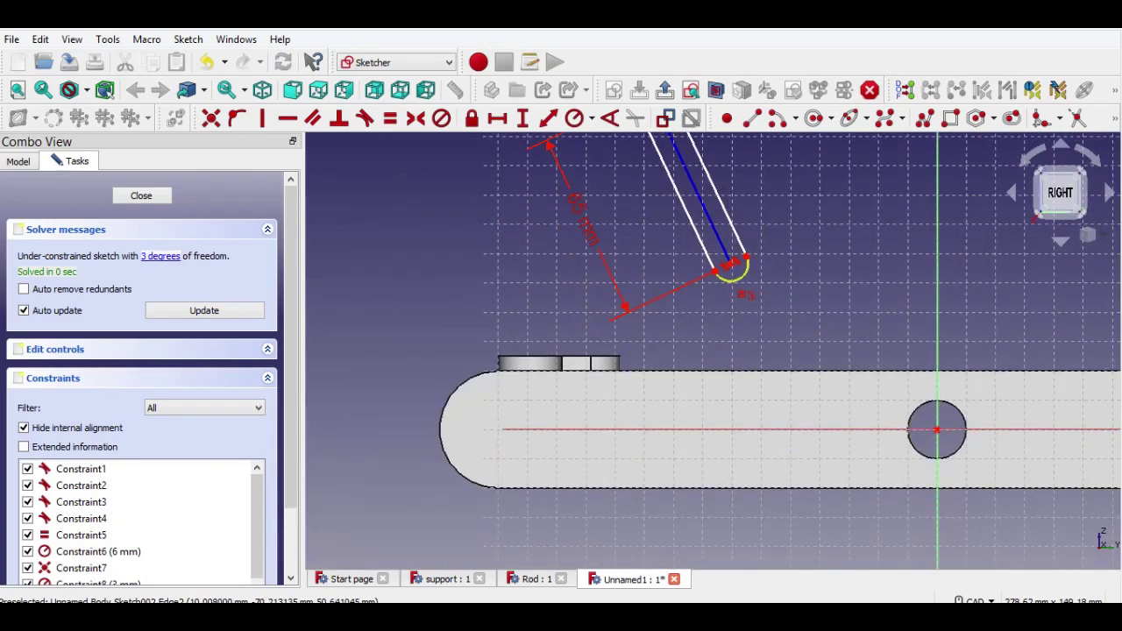
left_click_drag(730, 264, 751, 346)
middle_click_drag(751, 346, 747, 379)
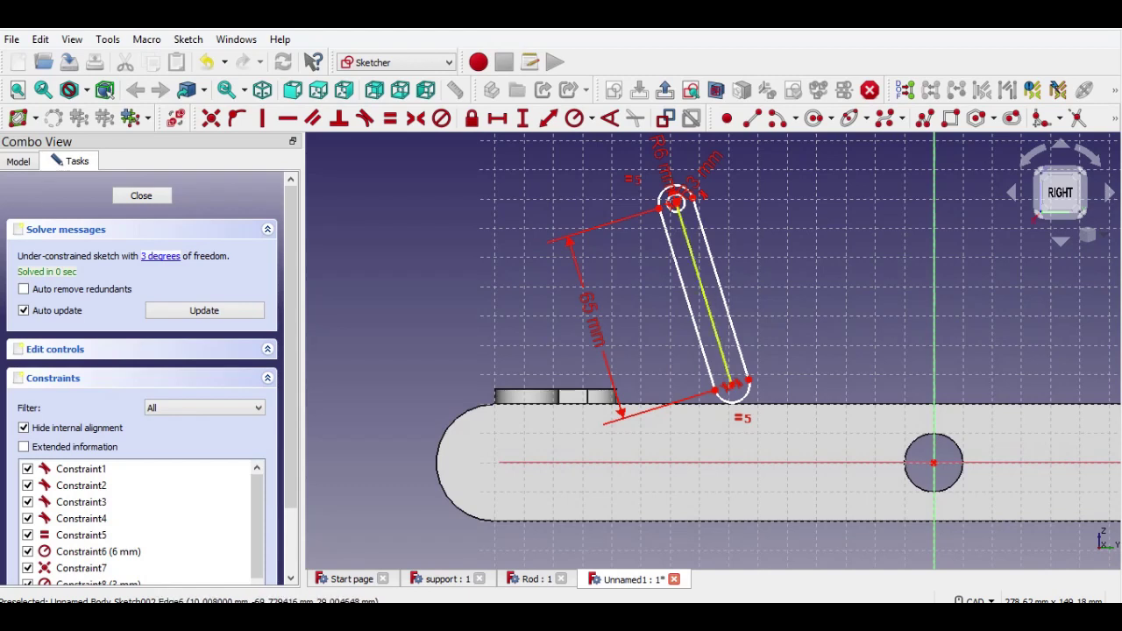
left_click_drag(692, 254, 654, 289)
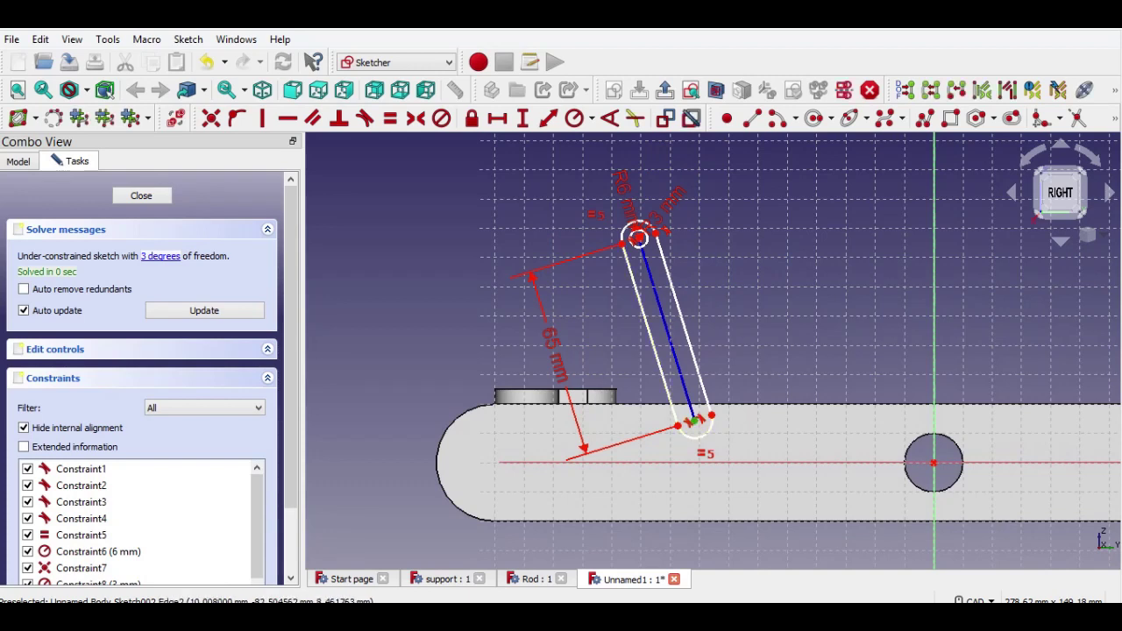
- Constrain the slot's lower arc centre to a vertical distance of 6 mm from the horizontal axis and move the dimension aside
left_click(709, 463)
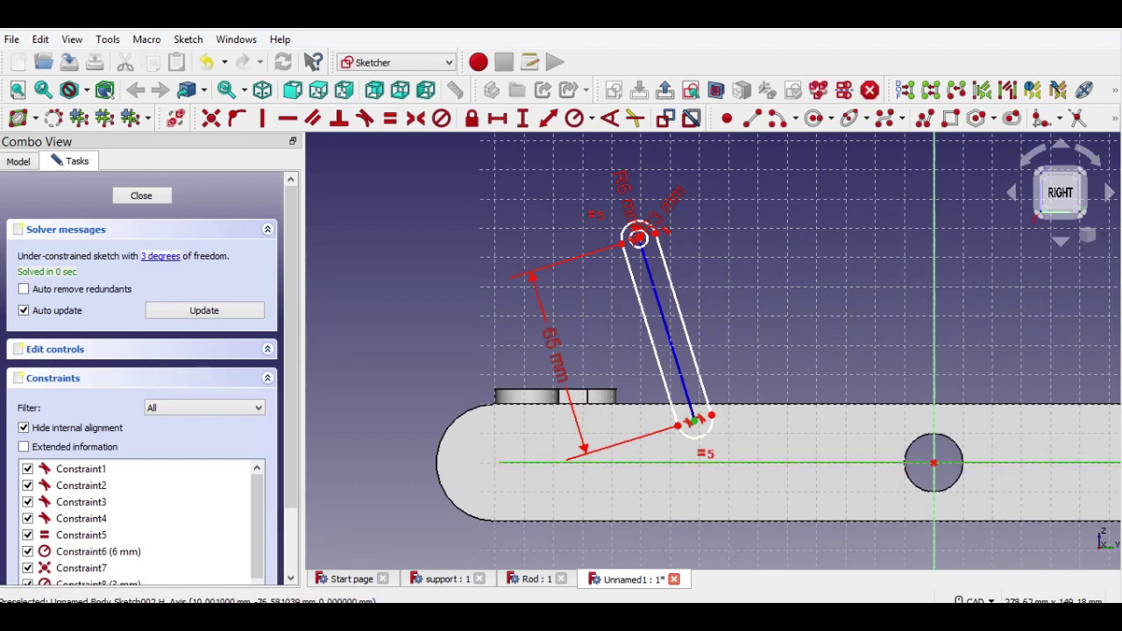
left_click(523, 119)
type("6")
key("Return")
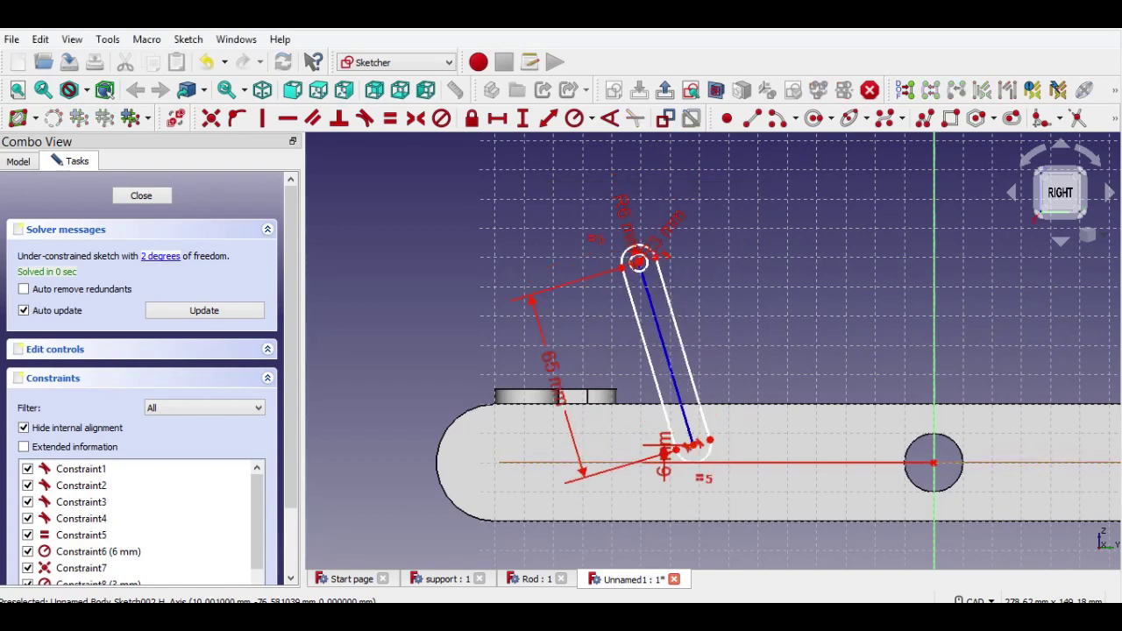
left_click_drag(663, 456, 612, 440)
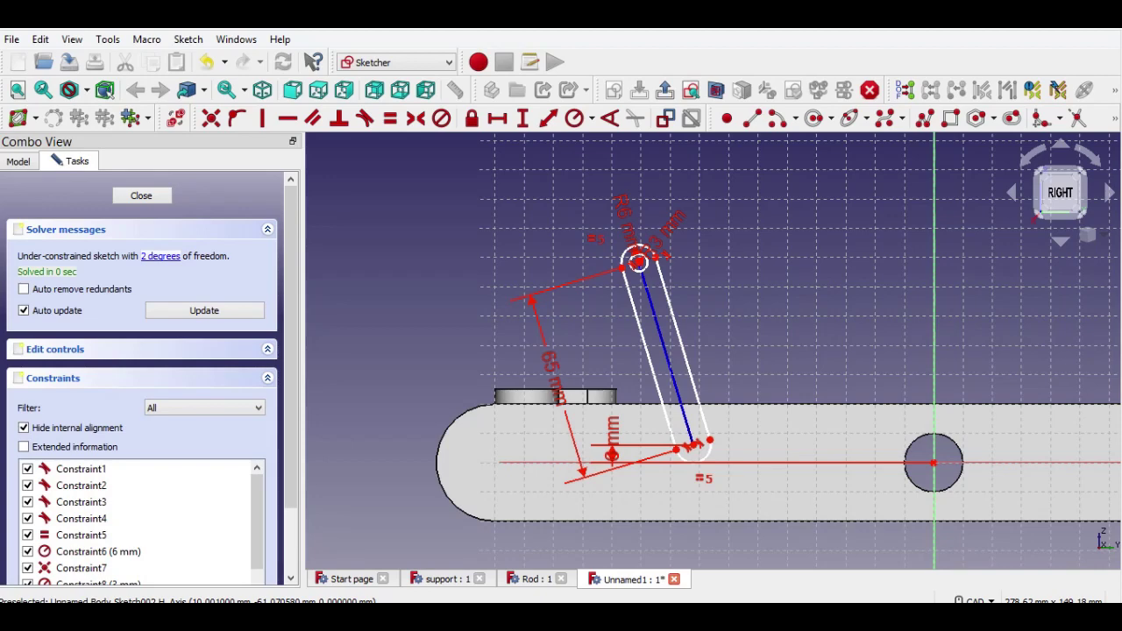
- Constrain the horizontal distance between the lower arc centre and the origin to 75 mm, and move the 6 mm dimension farther left
scroll(831, 497, "up", 2)
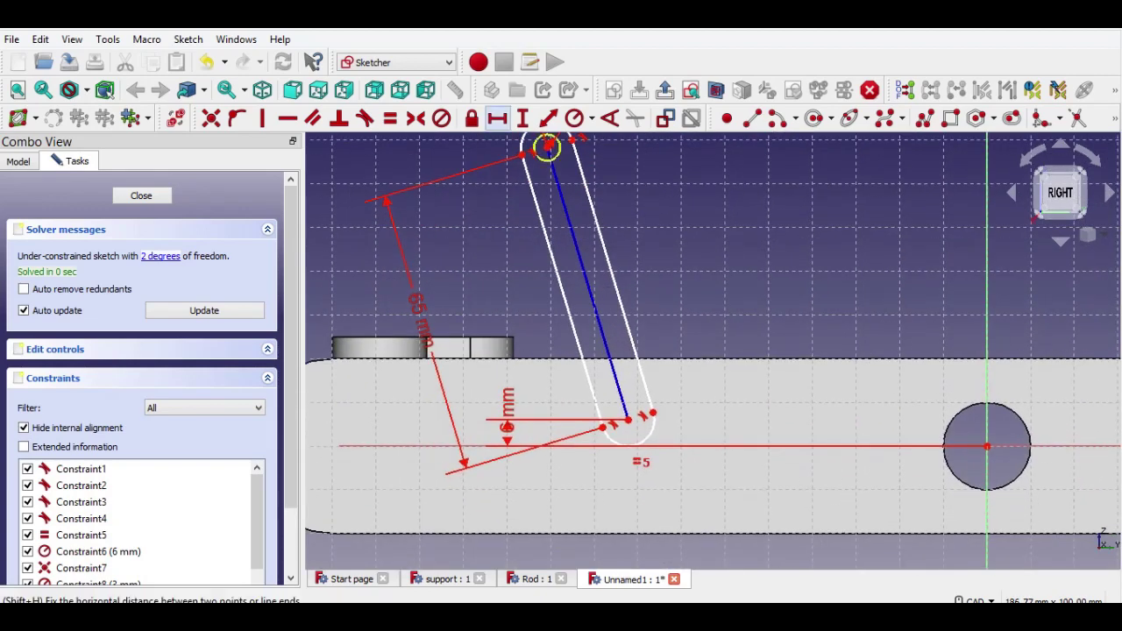
left_click(627, 420)
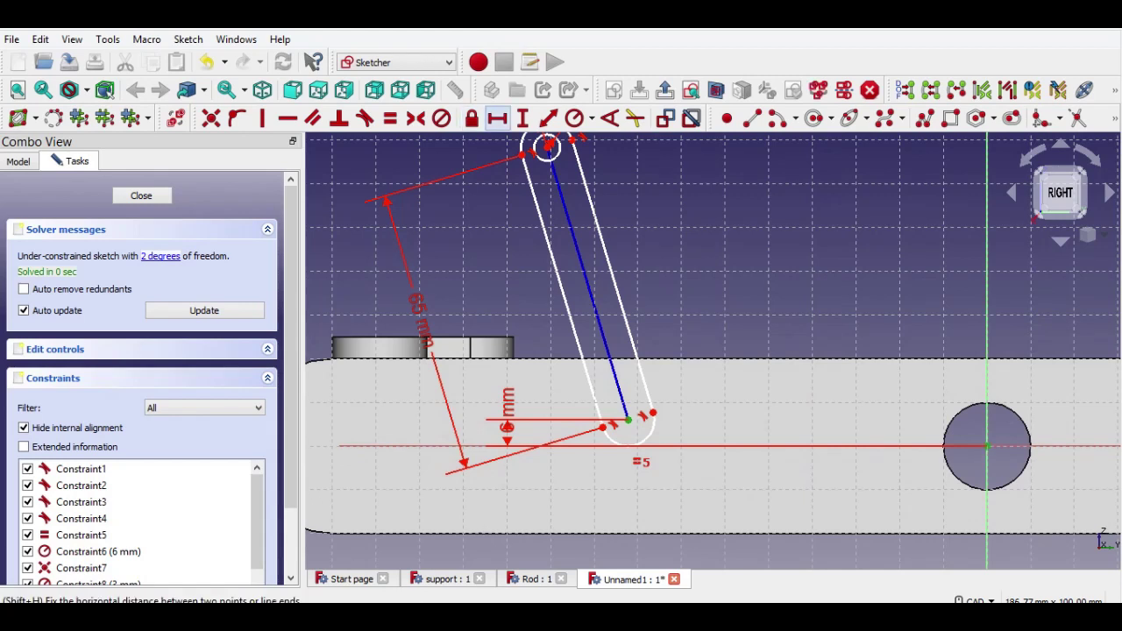
left_click(496, 118)
type("75")
key("Return")
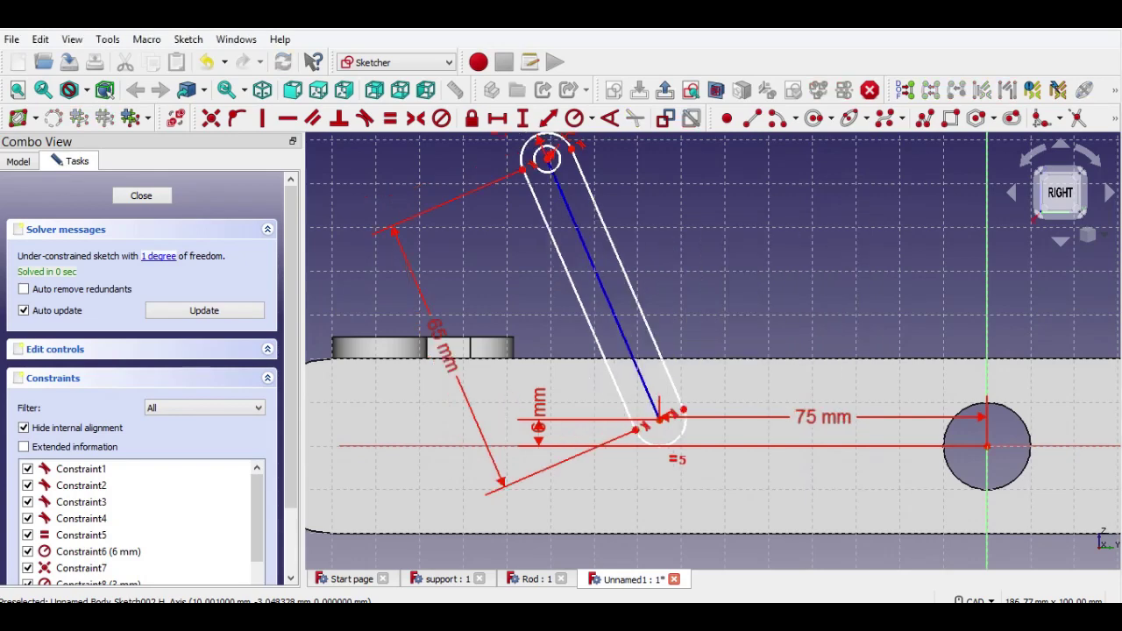
middle_click_drag(745, 350, 736, 288)
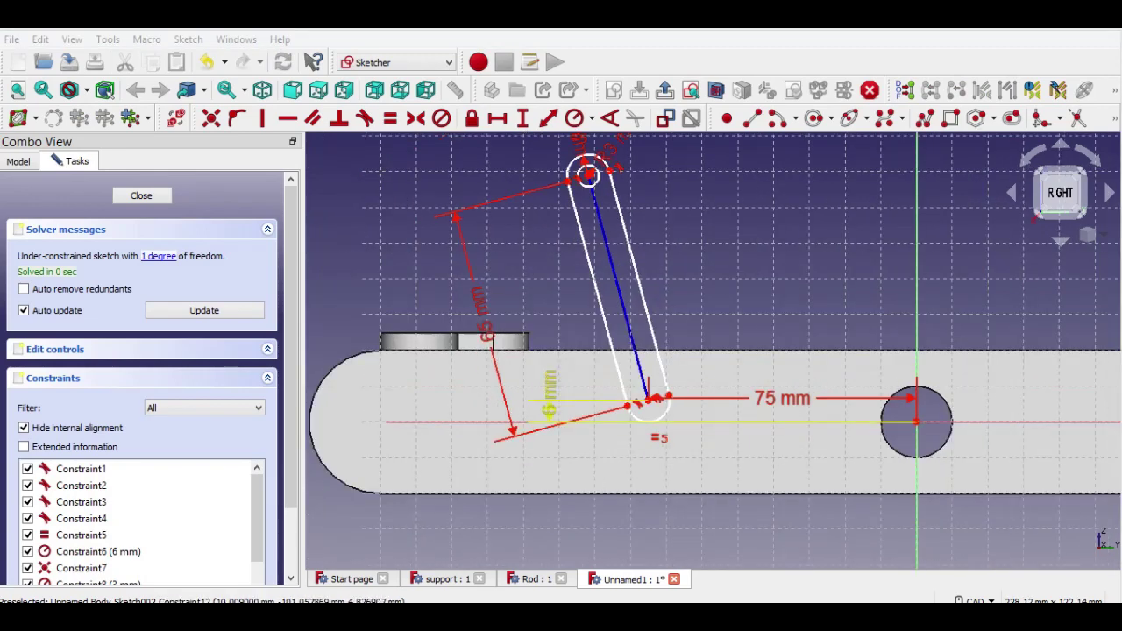
left_click_drag(551, 408, 448, 448)
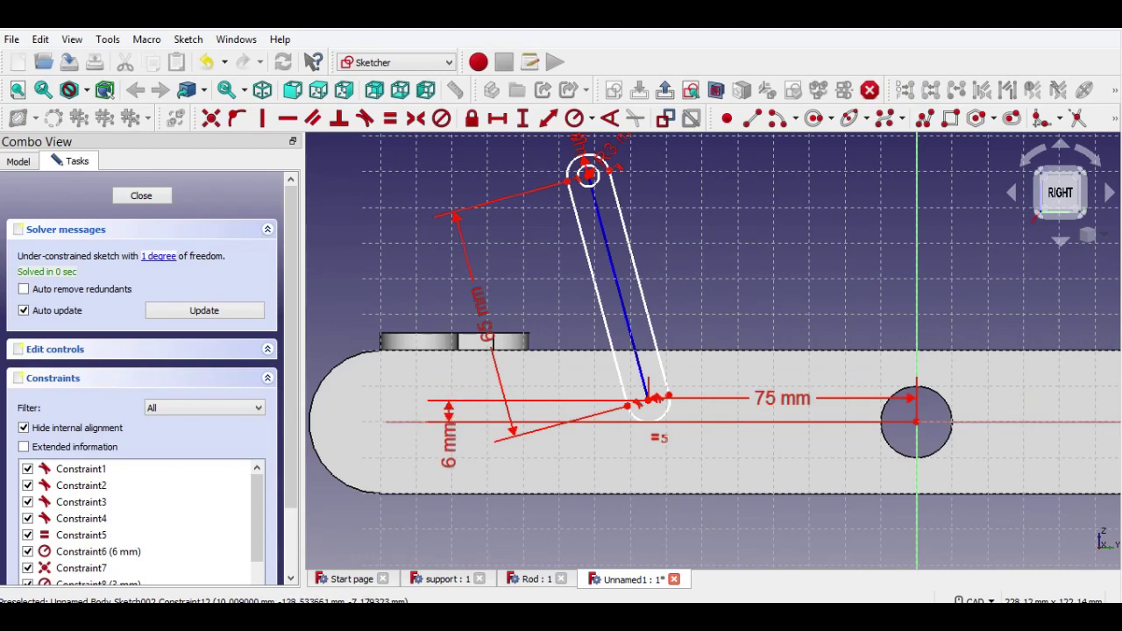
- Draw a horizontal construction line about 32 mm long from the lower arc centre toward the board's left end, and reposition the 75 mm and 6 mm dimensions
left_click(1114, 118)
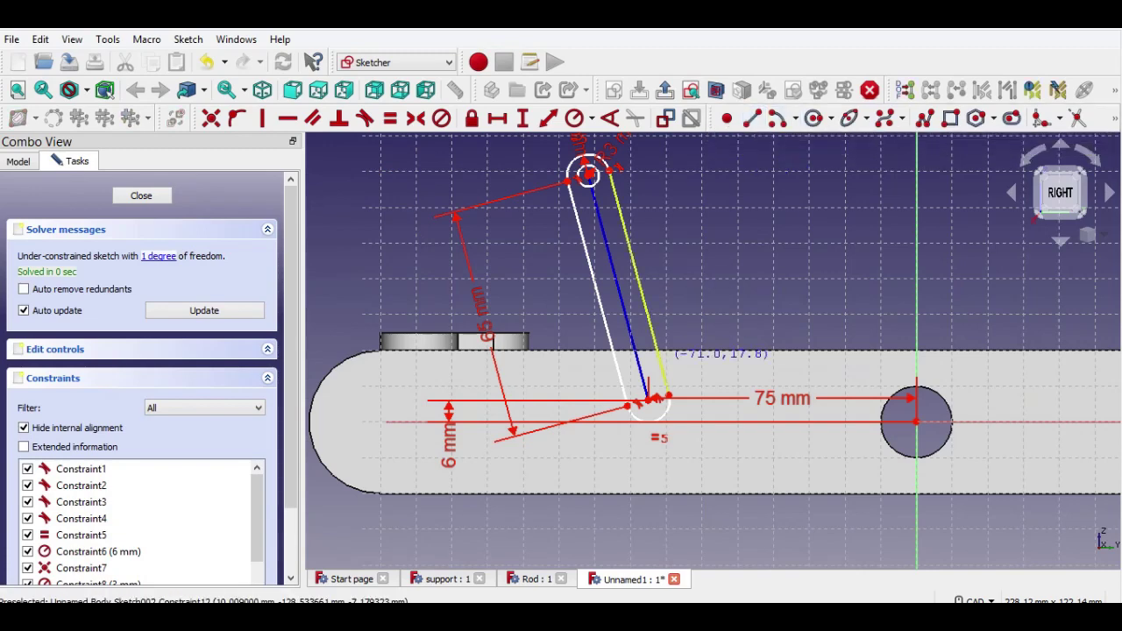
scroll(653, 371, "up", 1)
left_click(647, 404)
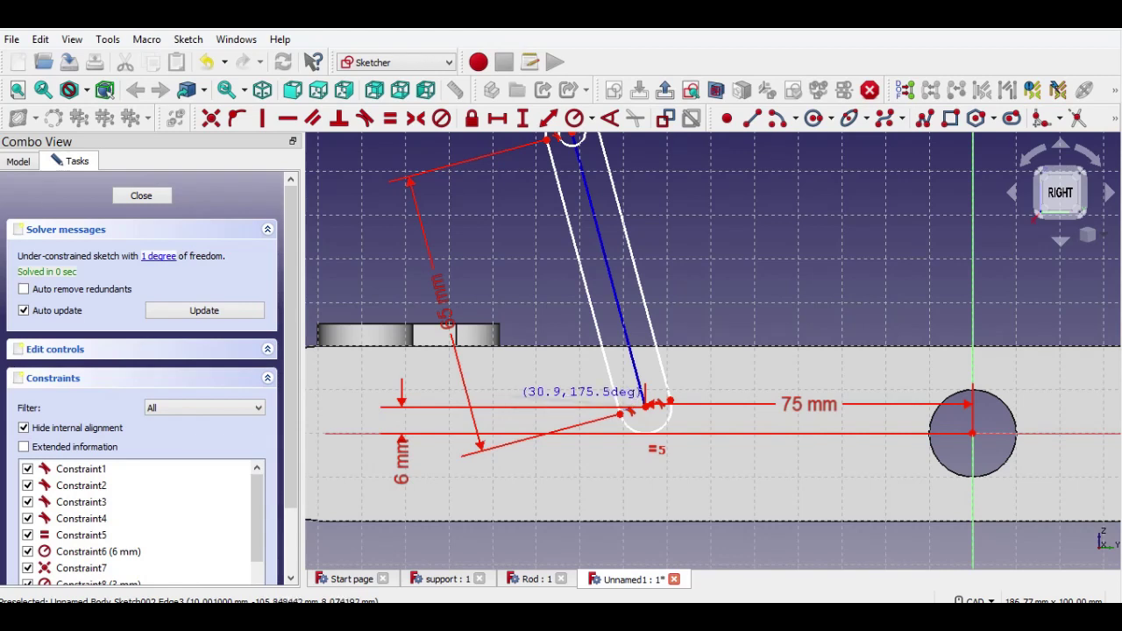
left_click(505, 407)
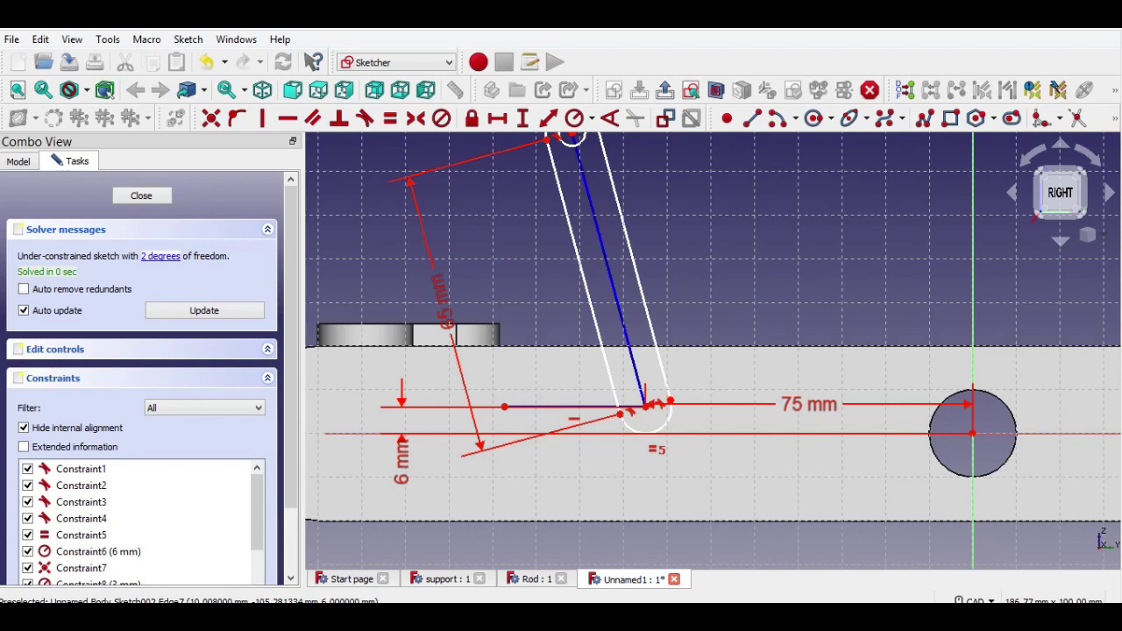
left_click_drag(808, 404, 815, 475)
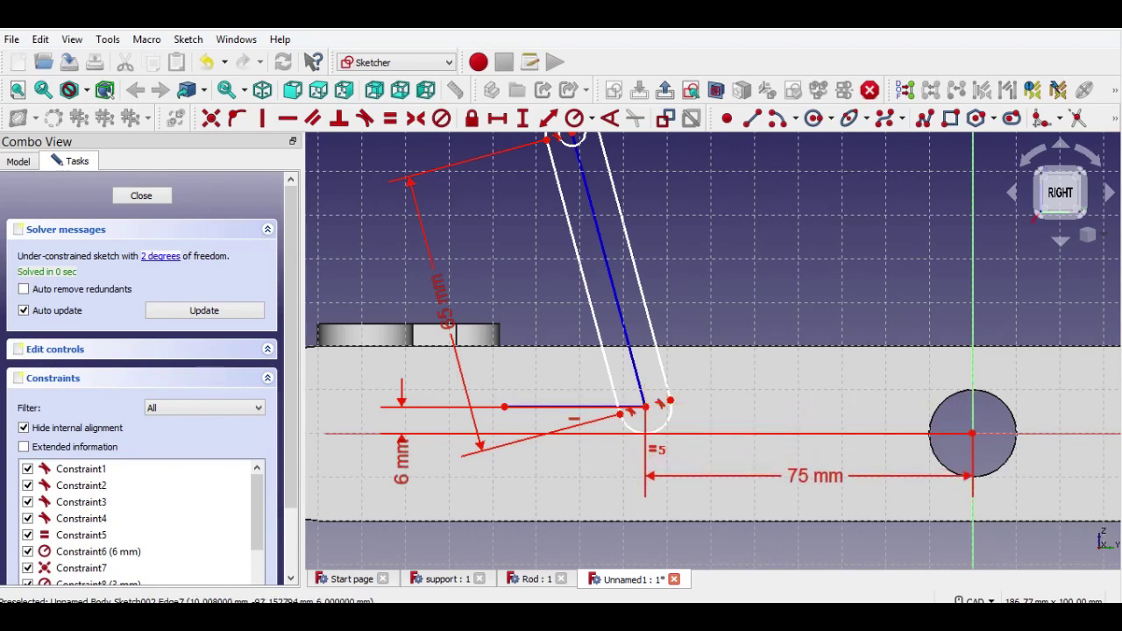
mouse_move(401, 456)
left_mouse_down()
mouse_move(404, 385)
mouse_move(404, 463)
left_mouse_up()
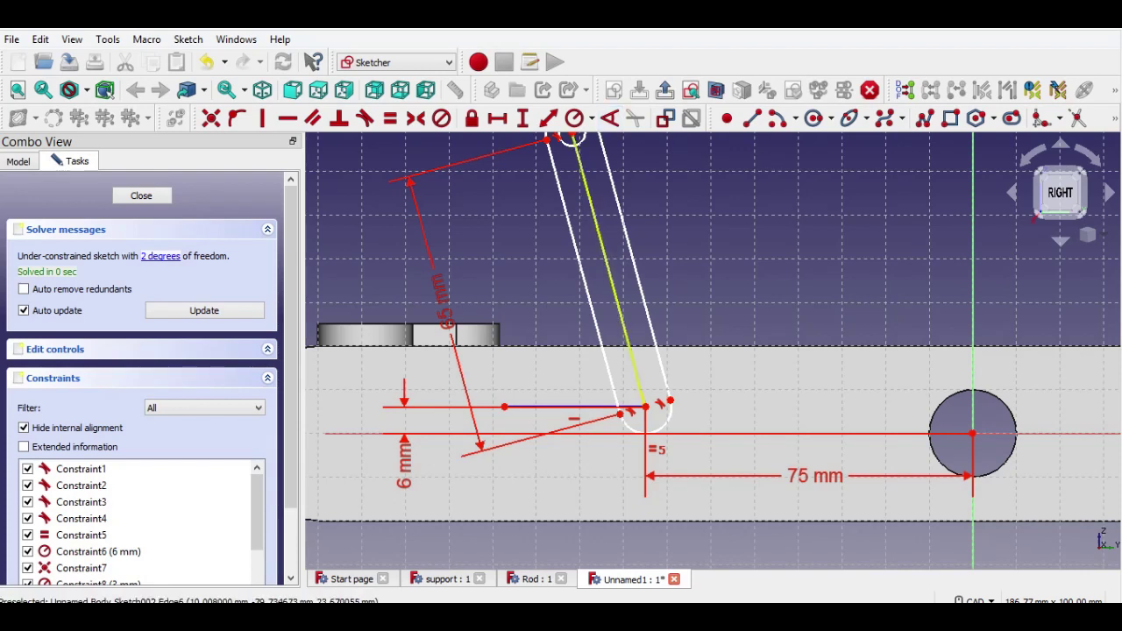
- Constrain the angle between the slot's centre line and the horizontal construction line to 75° and close the sketch
left_click(624, 330)
left_click(535, 407)
left_click(610, 119)
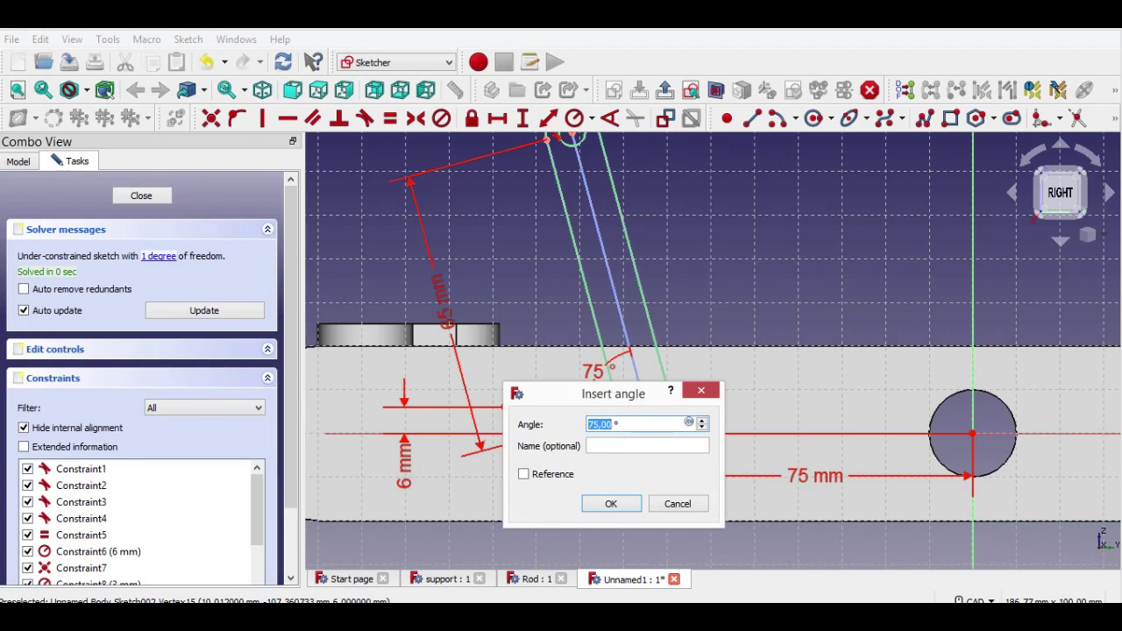
key("Return")
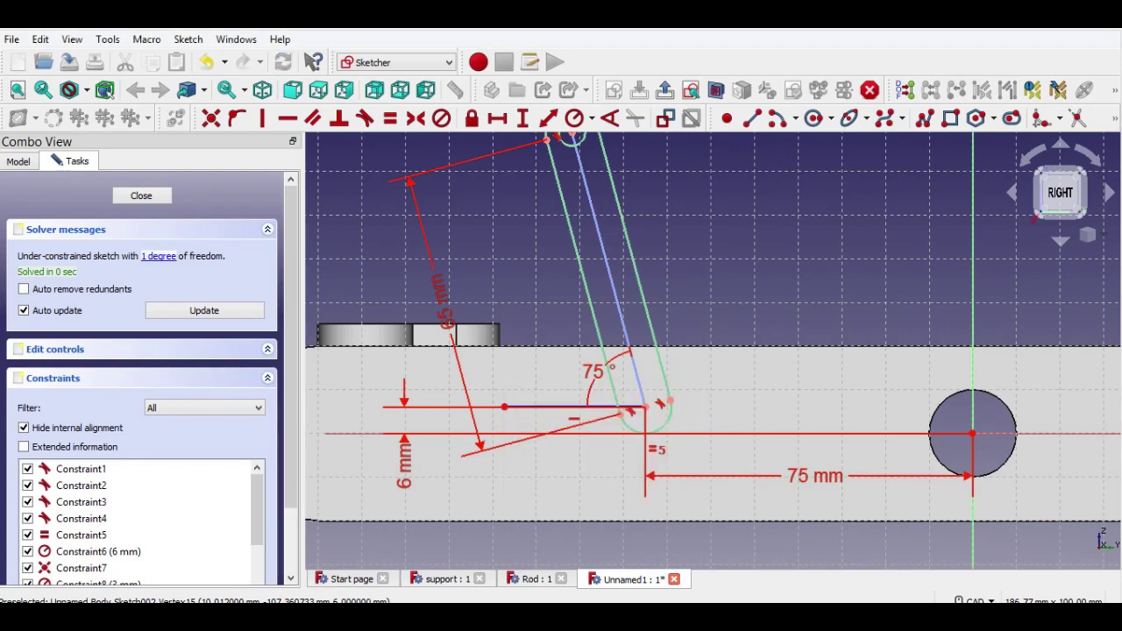
scroll(686, 428, "down", 3)
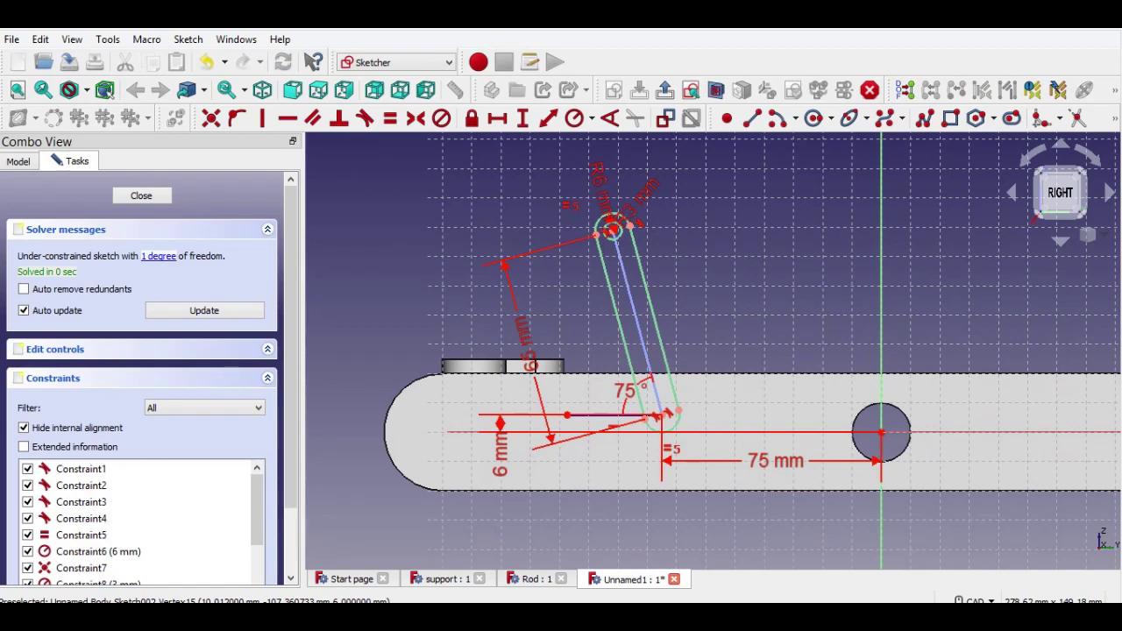
left_click(141, 195)
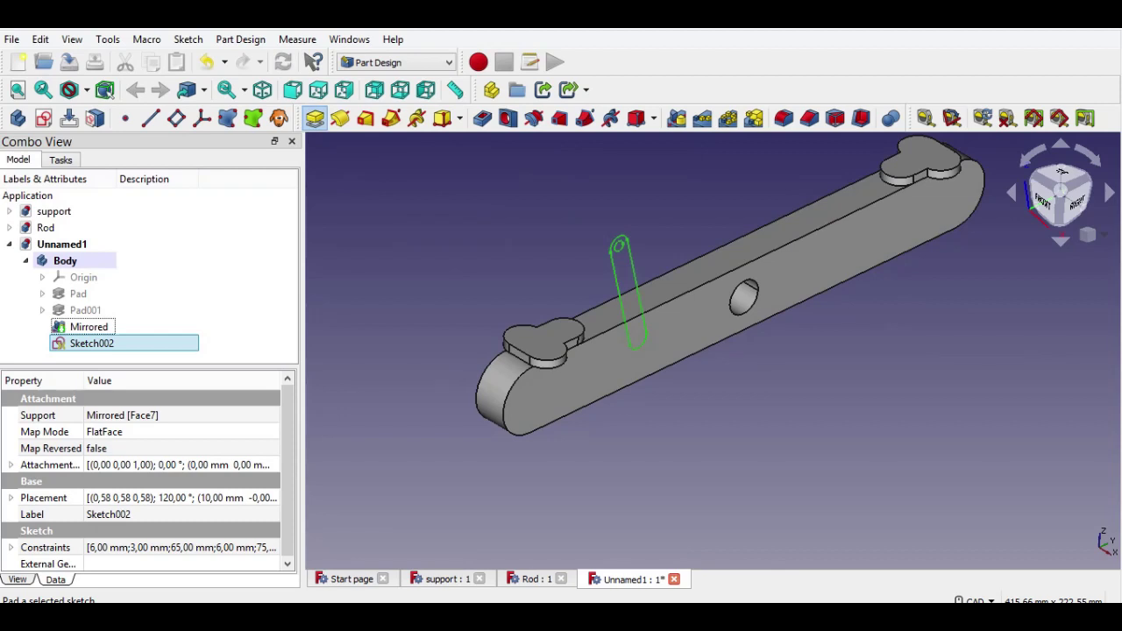
- Pad the handle sketch by 5 mm
left_click(314, 118)
type("5")
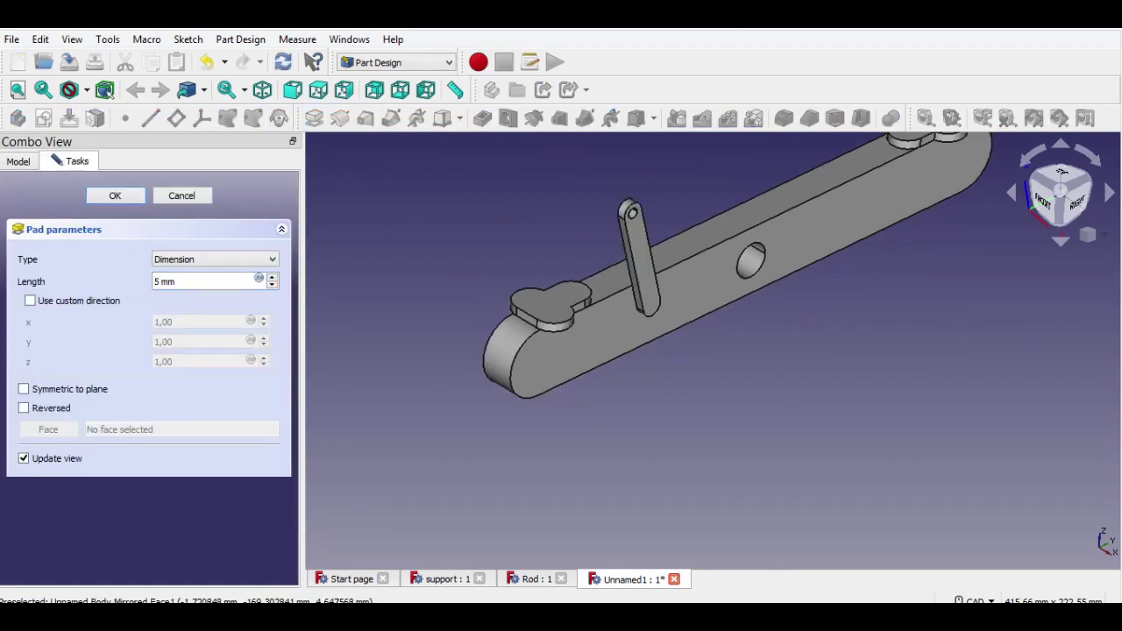
left_click(114, 196)
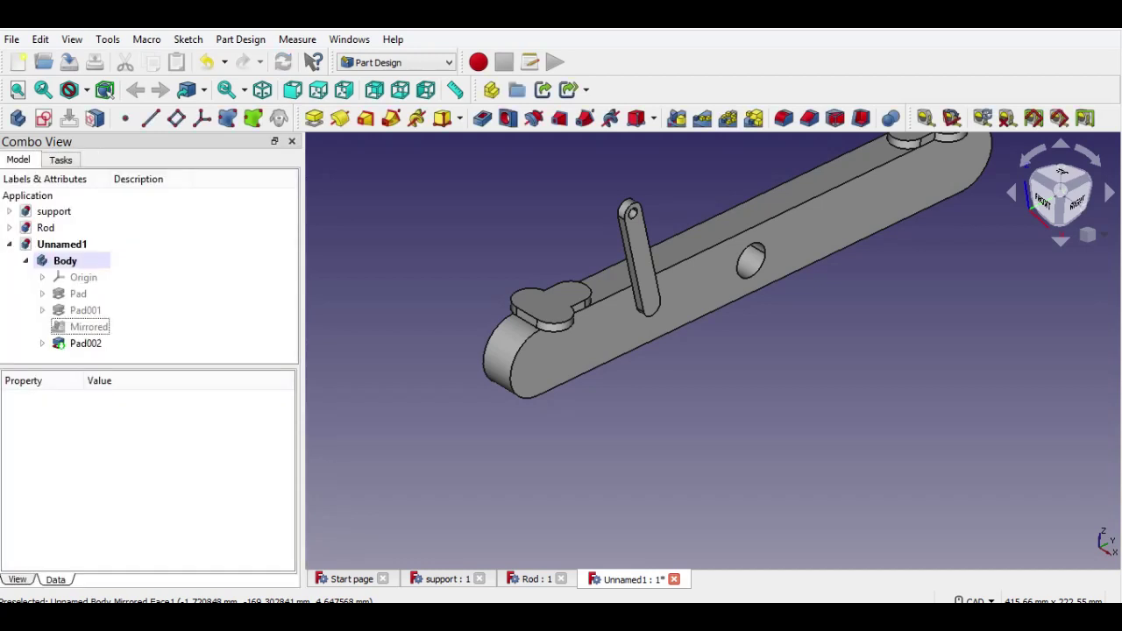
- Start a new sketch on the board's opposite side face
middle_click_drag(631, 350, 858, 385)
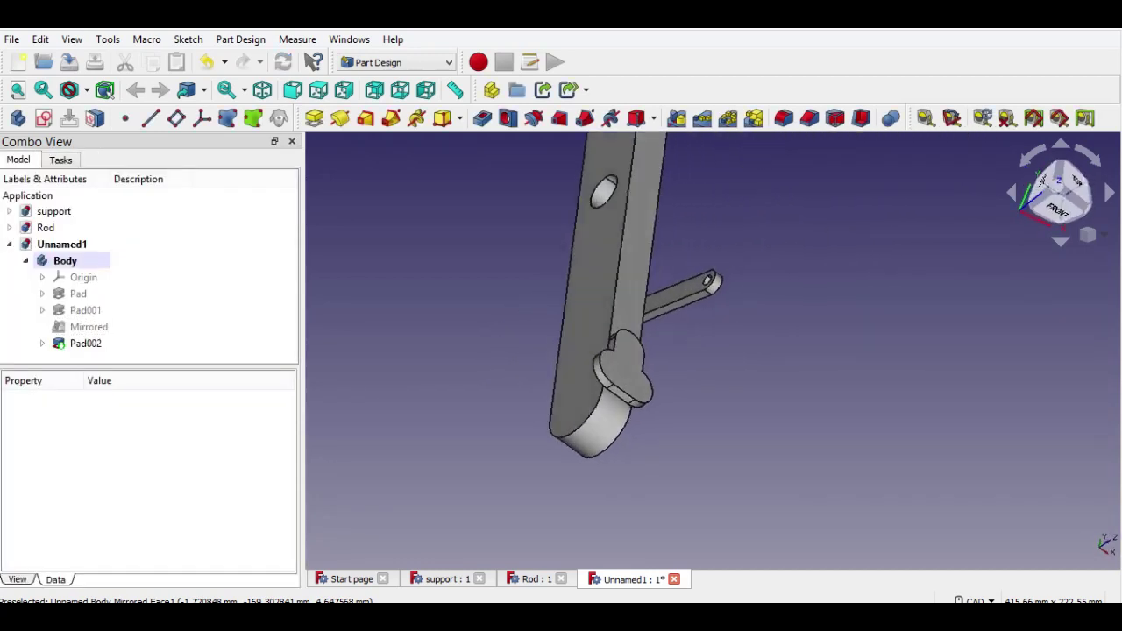
left_click(588, 294)
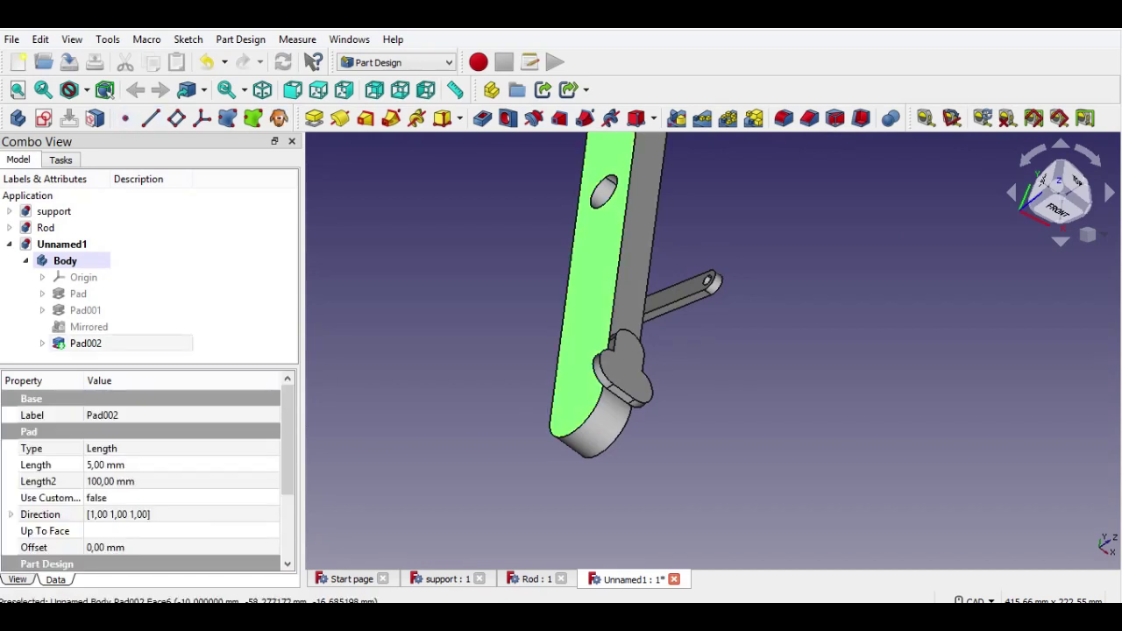
left_click(44, 118)
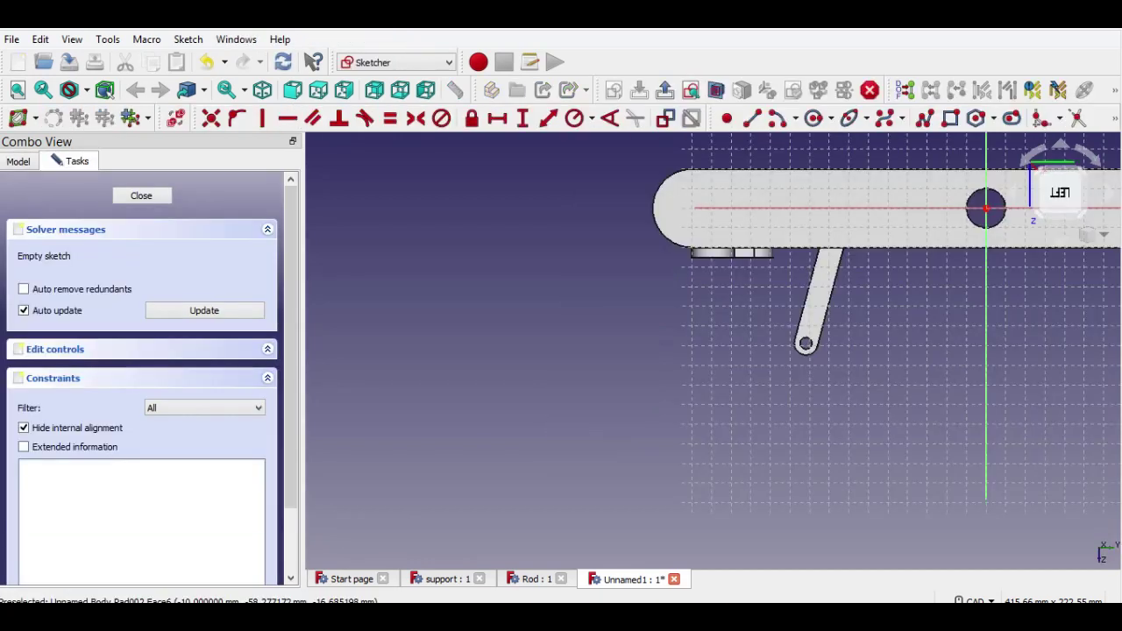
- Reference the existing handle's rounded end arc and both its long side edges as external geometry in the new sketch
left_click(1061, 143)
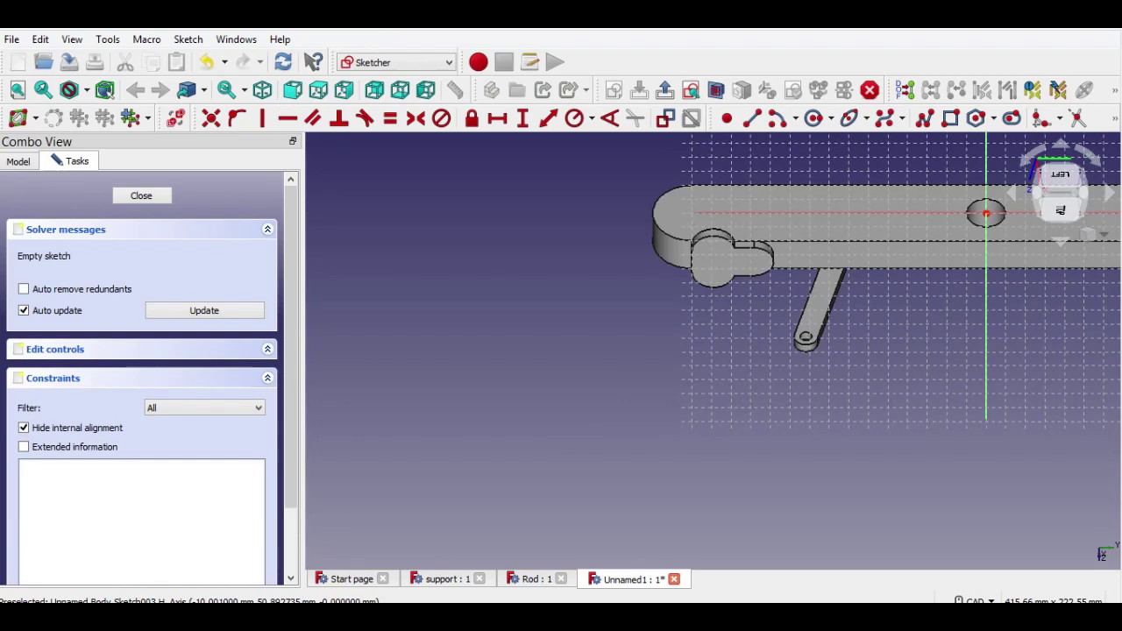
left_click(1060, 143)
left_click(1060, 142)
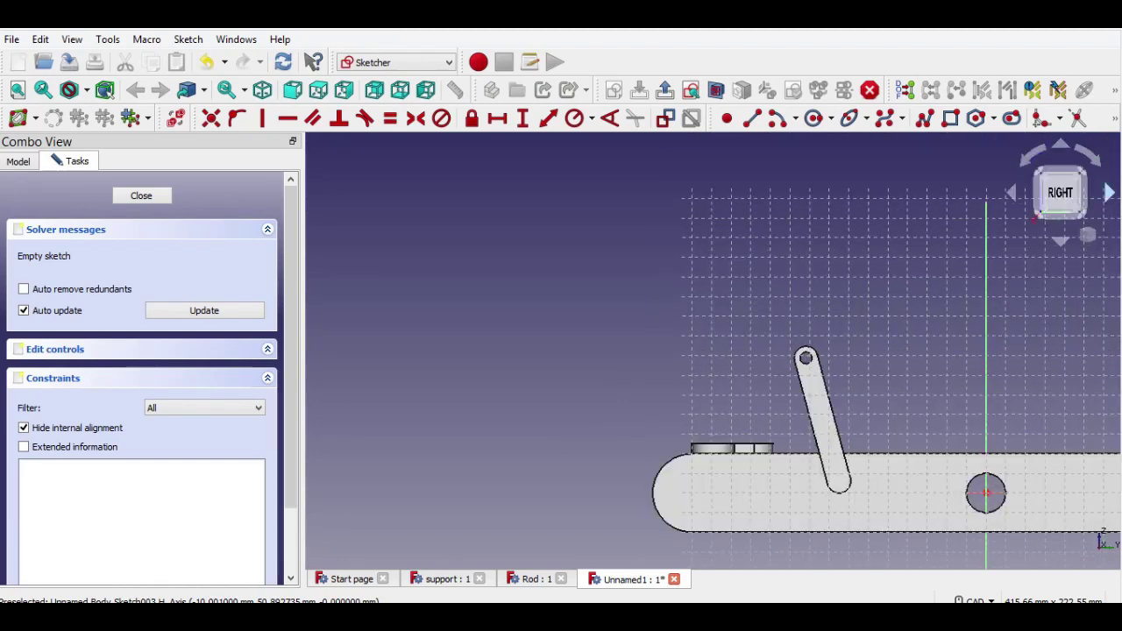
left_click(1109, 192)
left_click(1109, 193)
left_click(1109, 193)
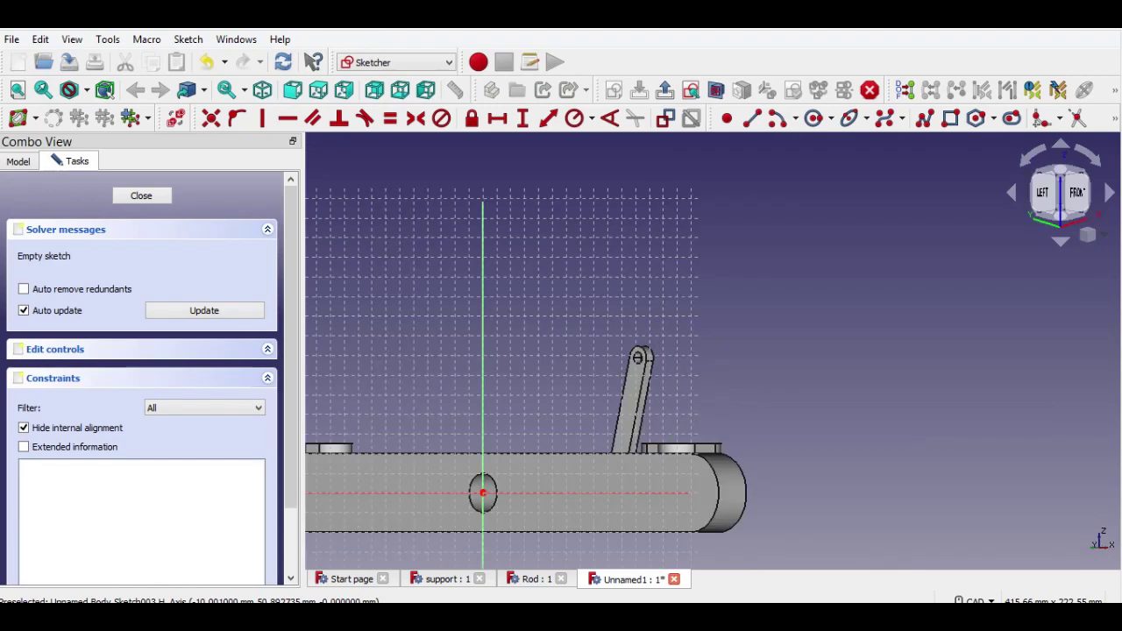
left_click(1109, 193)
mouse_move(561, 421)
middle_mouse_down()
mouse_move(622, 311)
mouse_move(645, 297)
middle_mouse_up()
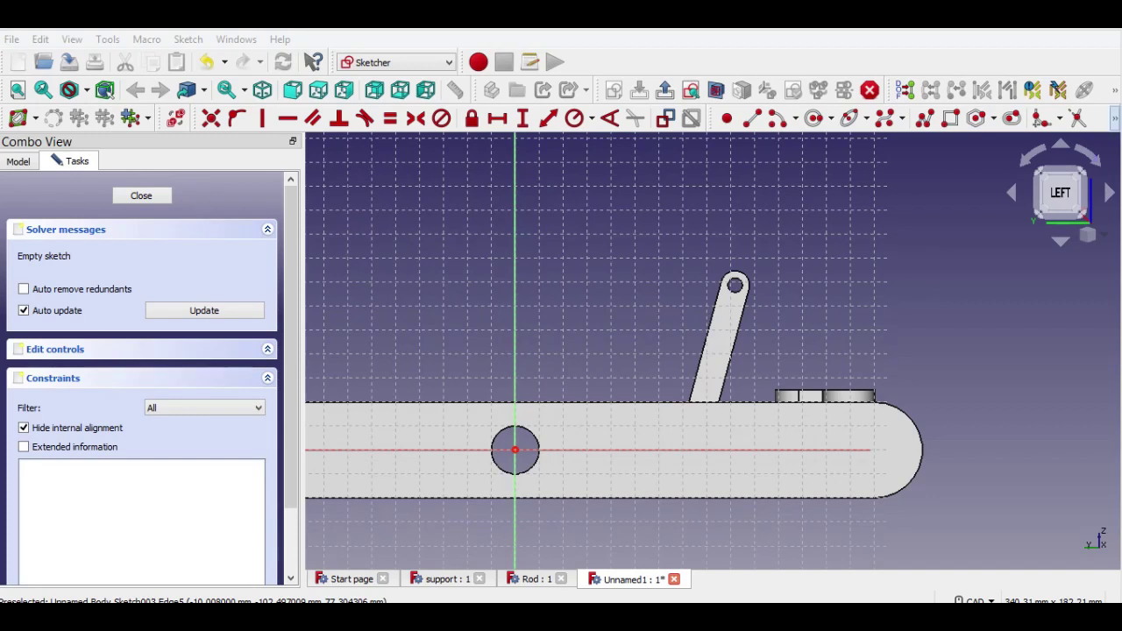
left_click(1114, 119)
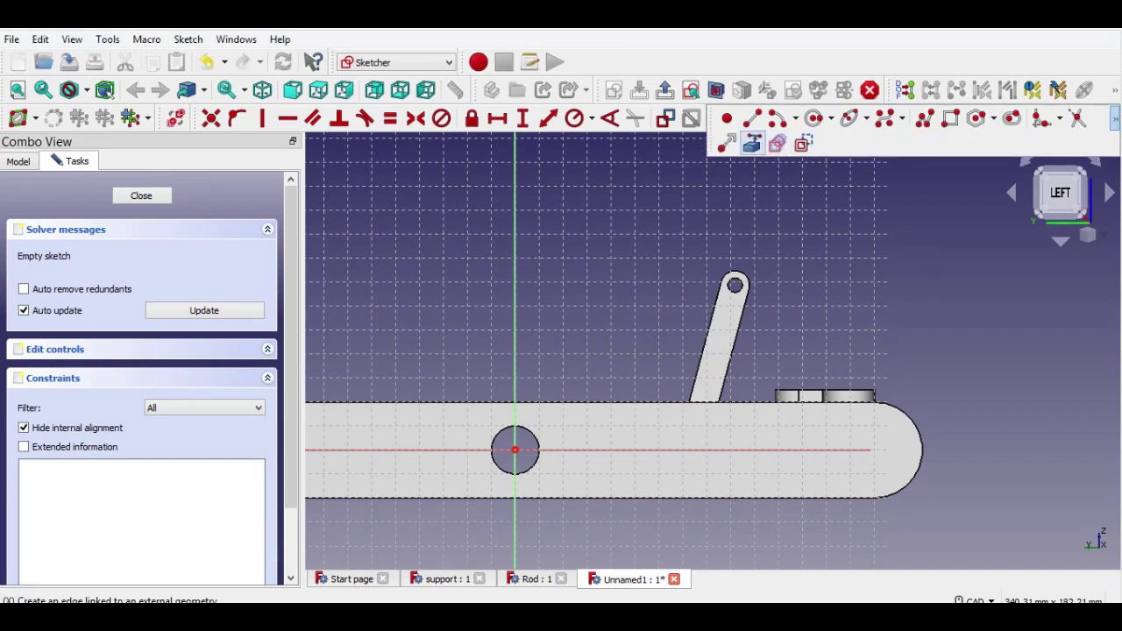
left_click(734, 276)
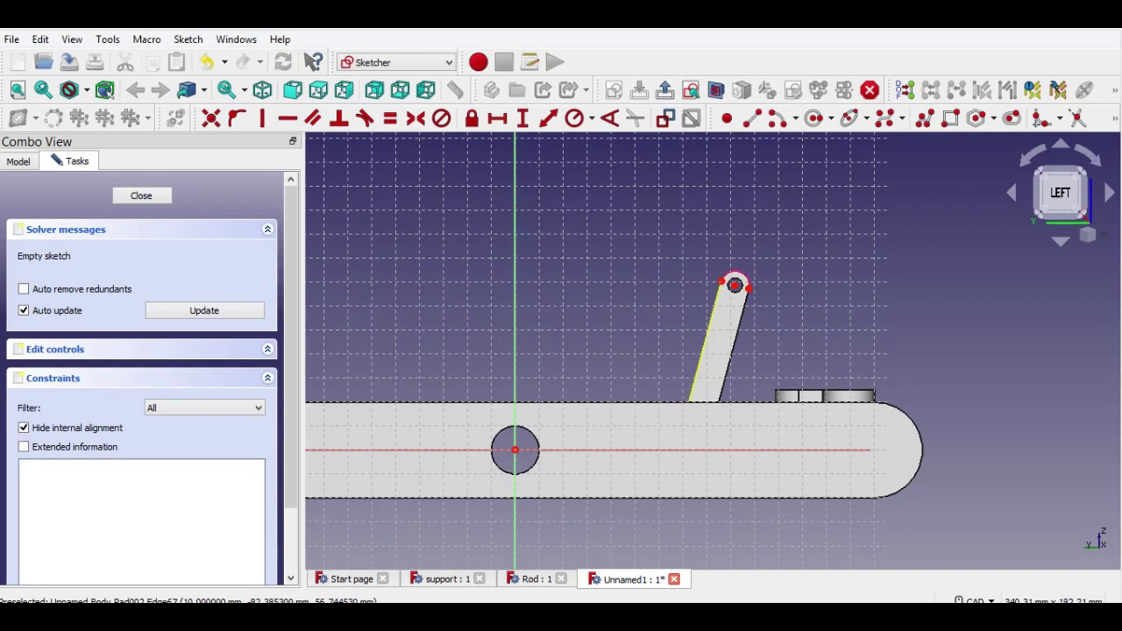
left_click(713, 313)
left_click(736, 333)
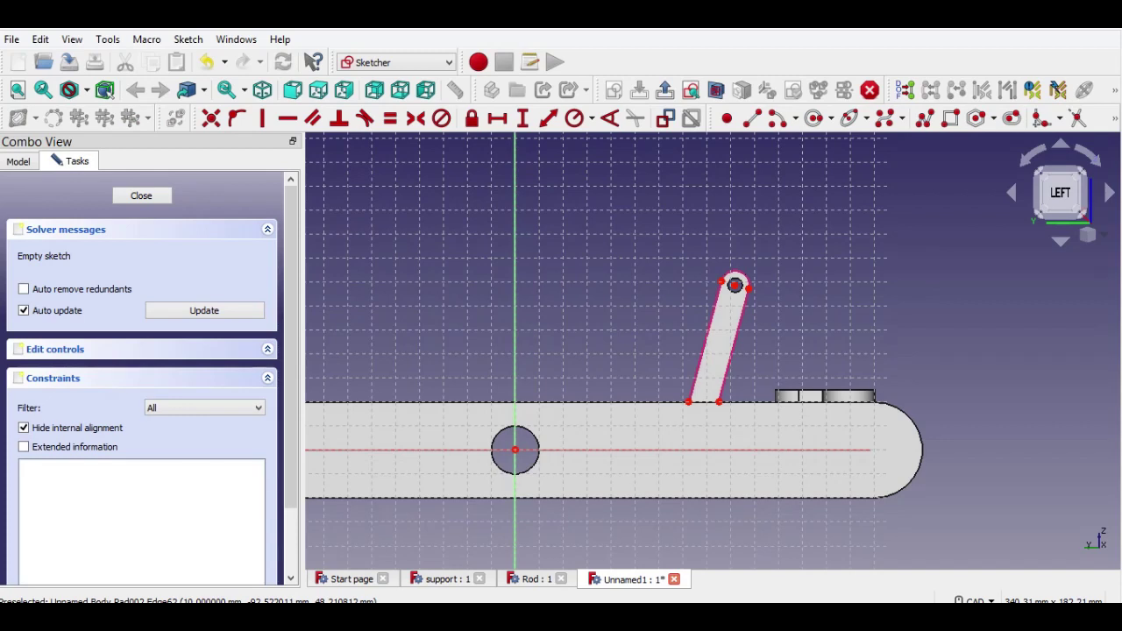
- Draw an upright slot with about 13 mm end radius above the board, beside the vertical axis, and delete its vertical constraint
left_click(1012, 118)
left_click(577, 309)
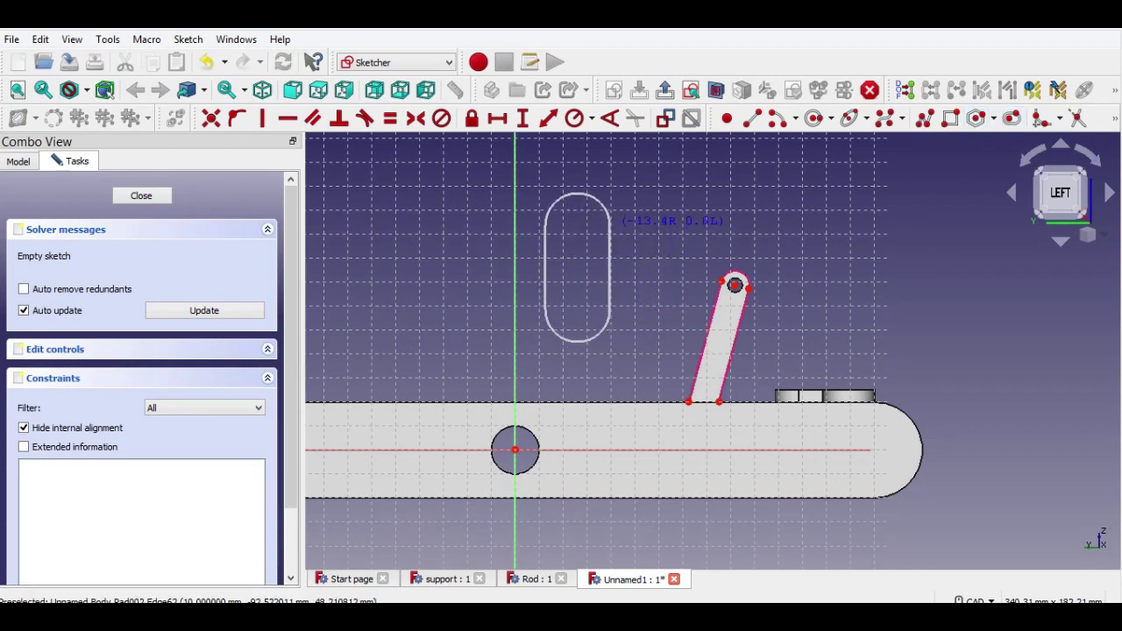
left_click(609, 203)
scroll(627, 252, "up", 2)
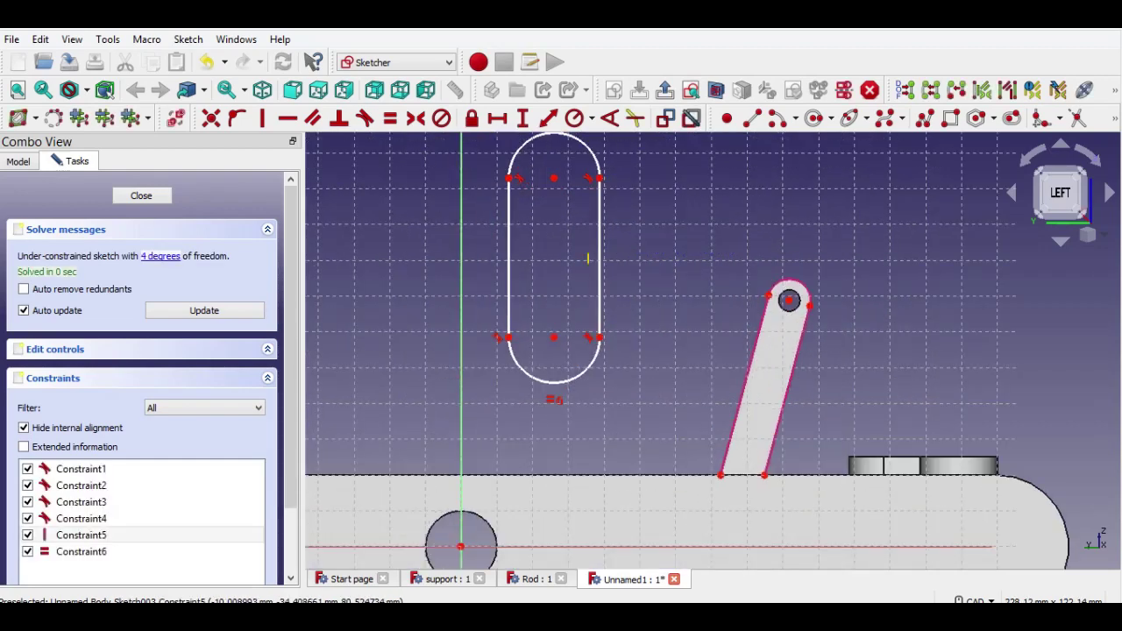
left_click(587, 259)
key("Delete")
middle_click_drag(587, 258, 599, 301)
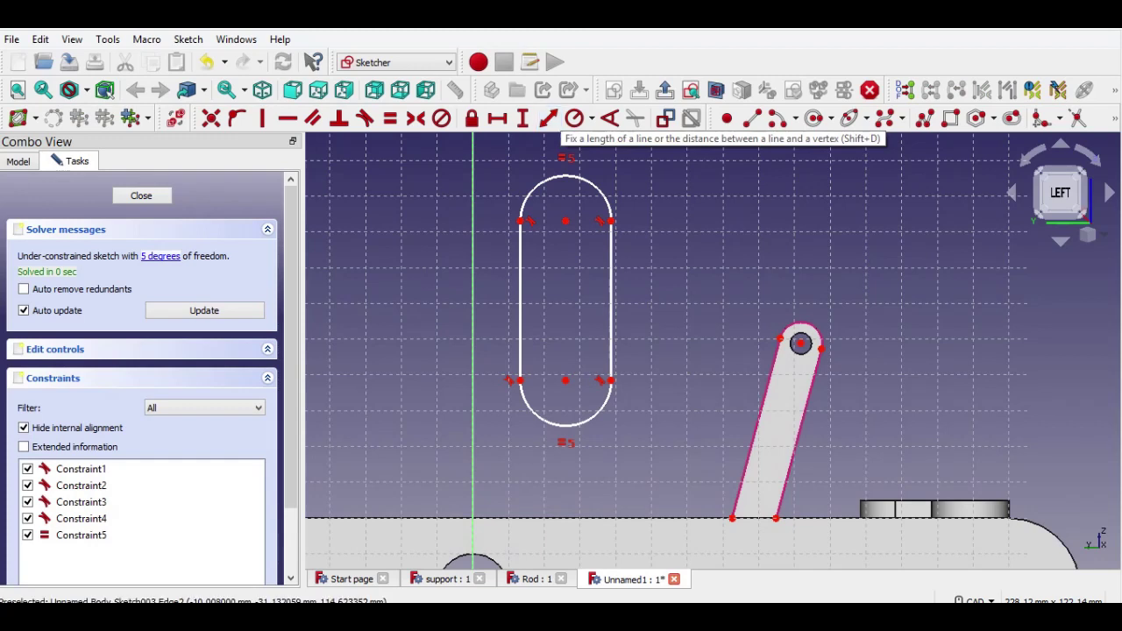
- Set the slot's end radius to 6 mm and move its two arc centres to tilt it beside the existing handle
left_click(588, 182)
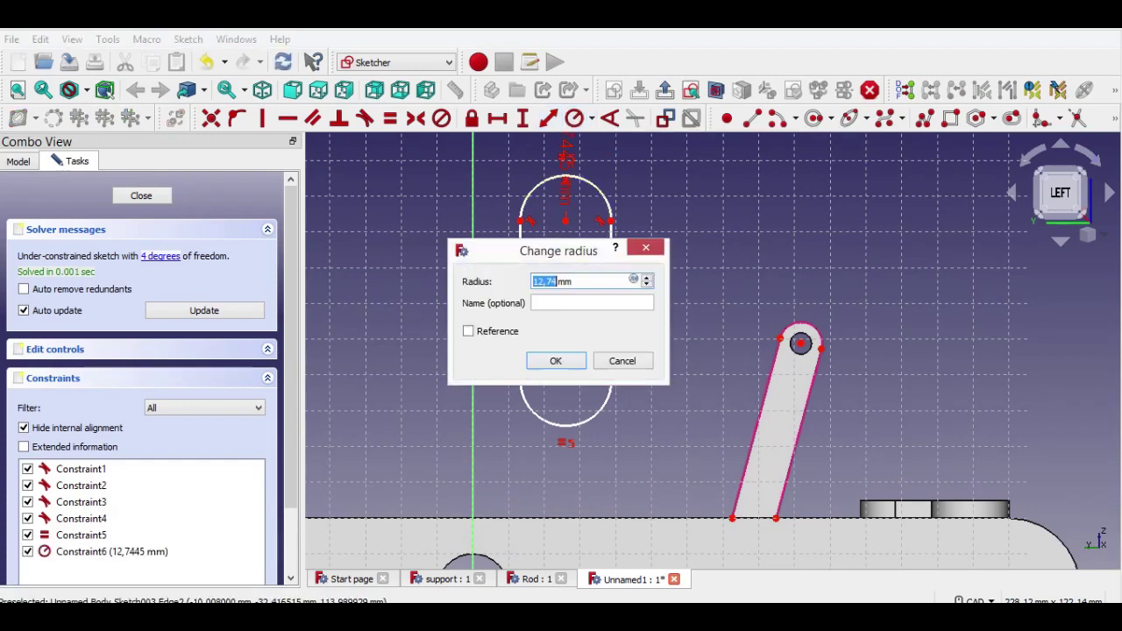
type("6")
key("Return")
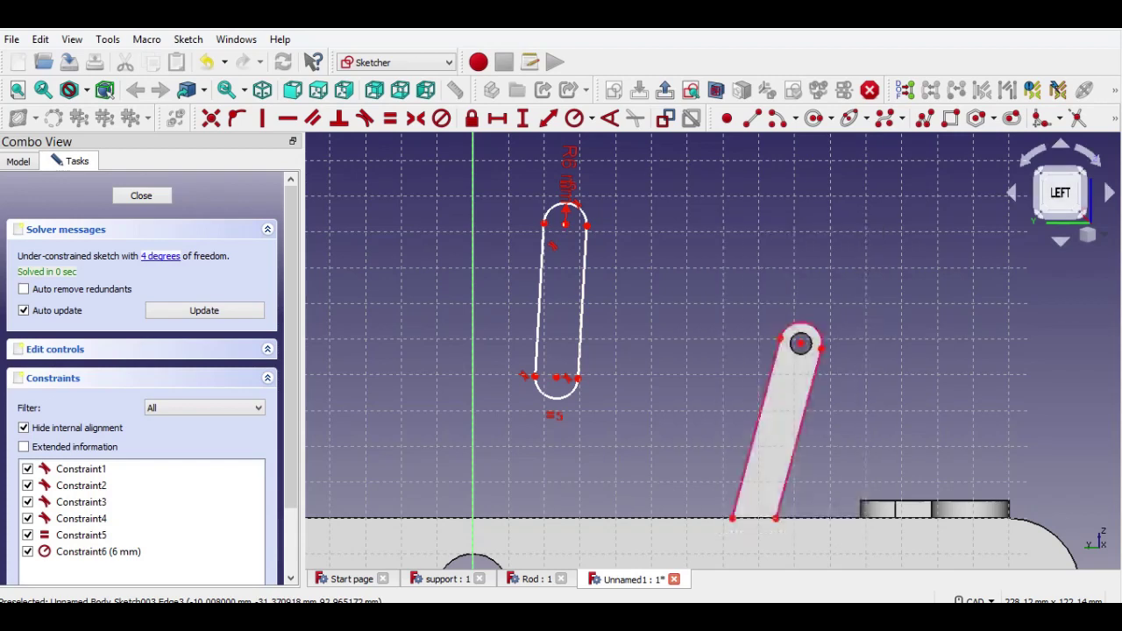
key("Escape")
left_click_drag(565, 222, 694, 260)
left_click_drag(559, 378, 610, 469)
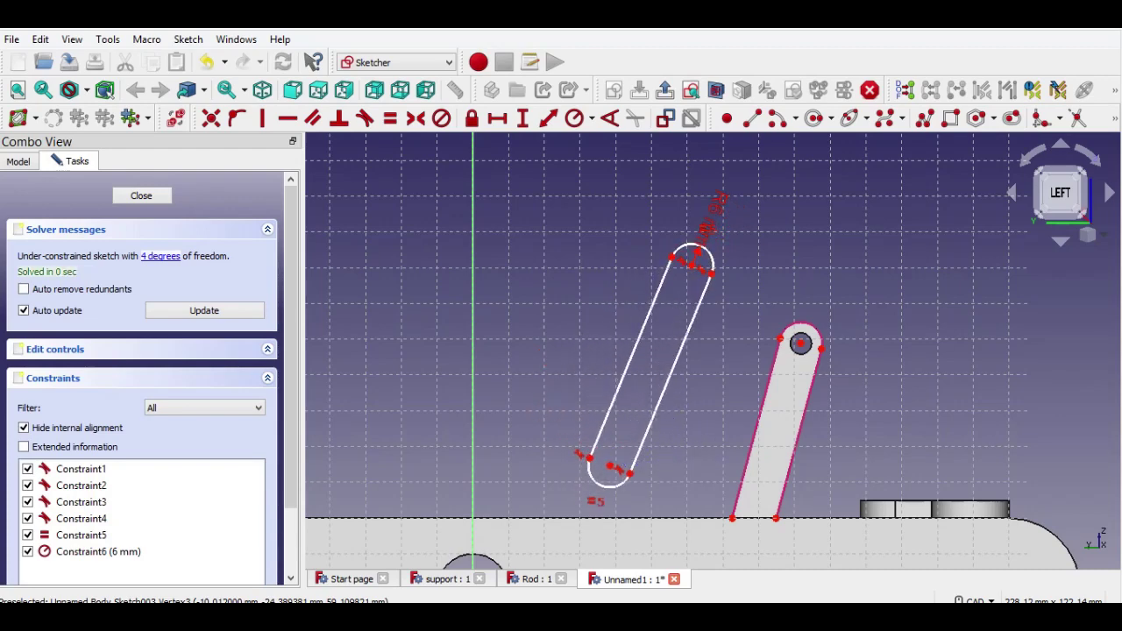
- Make the slot's upper arc centre coincident with the centre of the referenced handle arc
left_click(692, 263)
scroll(788, 331, "up", 1)
left_click(802, 345)
left_click(211, 119)
middle_click_drag(803, 345, 783, 252)
middle_click_drag(595, 301, 581, 274)
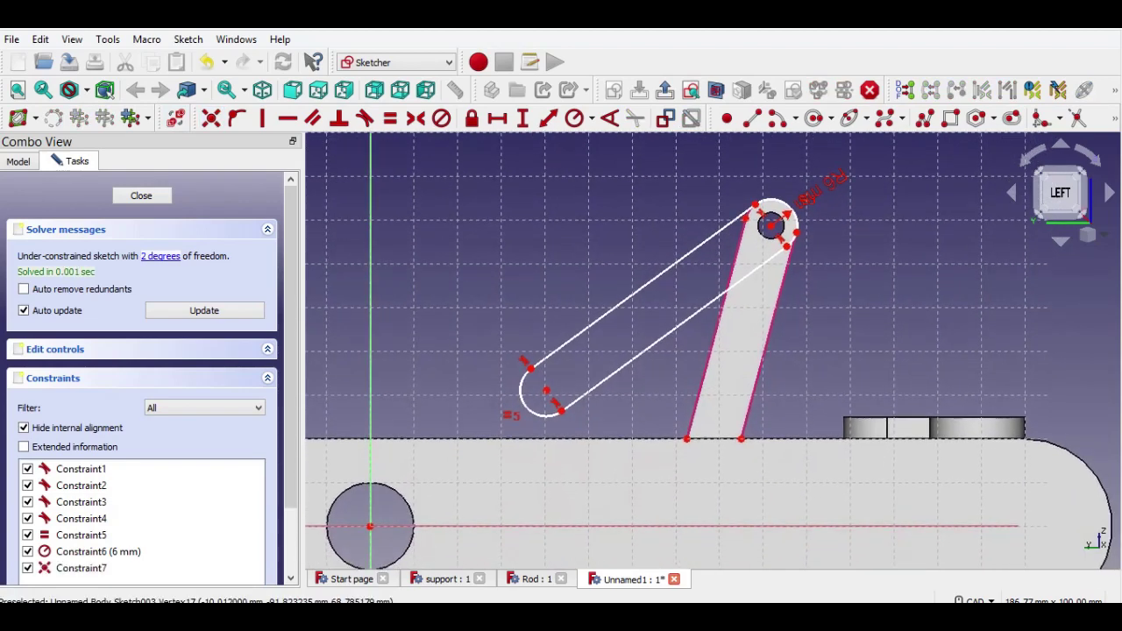
- Swing the slot's lower end toward the existing handle and make its long edge parallel to the referenced handle edge
left_click_drag(546, 390, 614, 443)
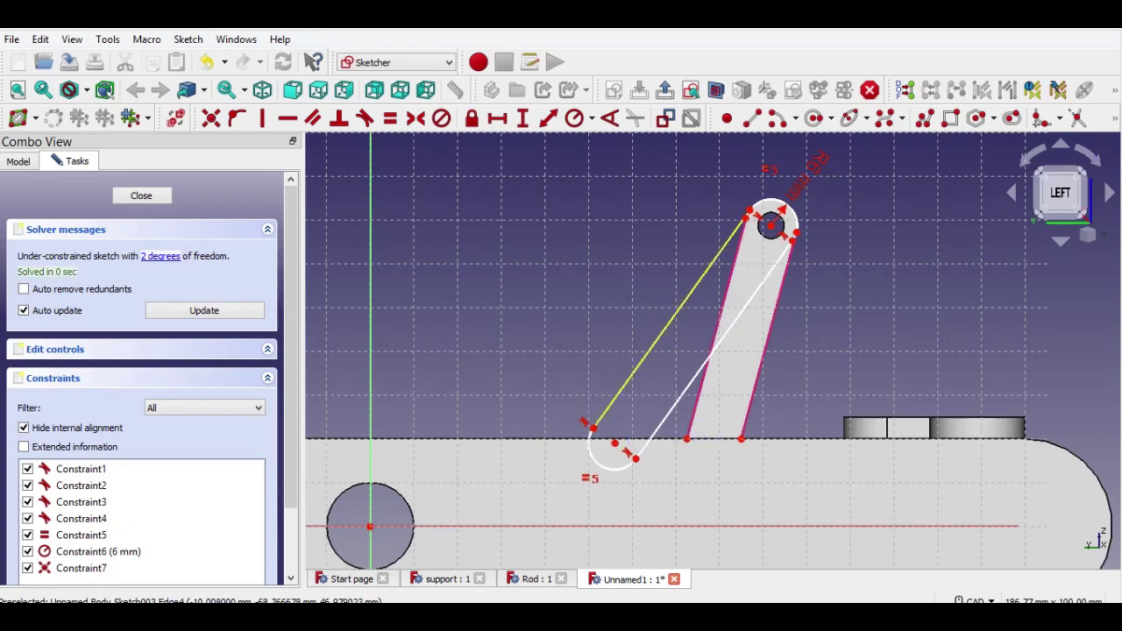
left_click(671, 321)
left_click(717, 325)
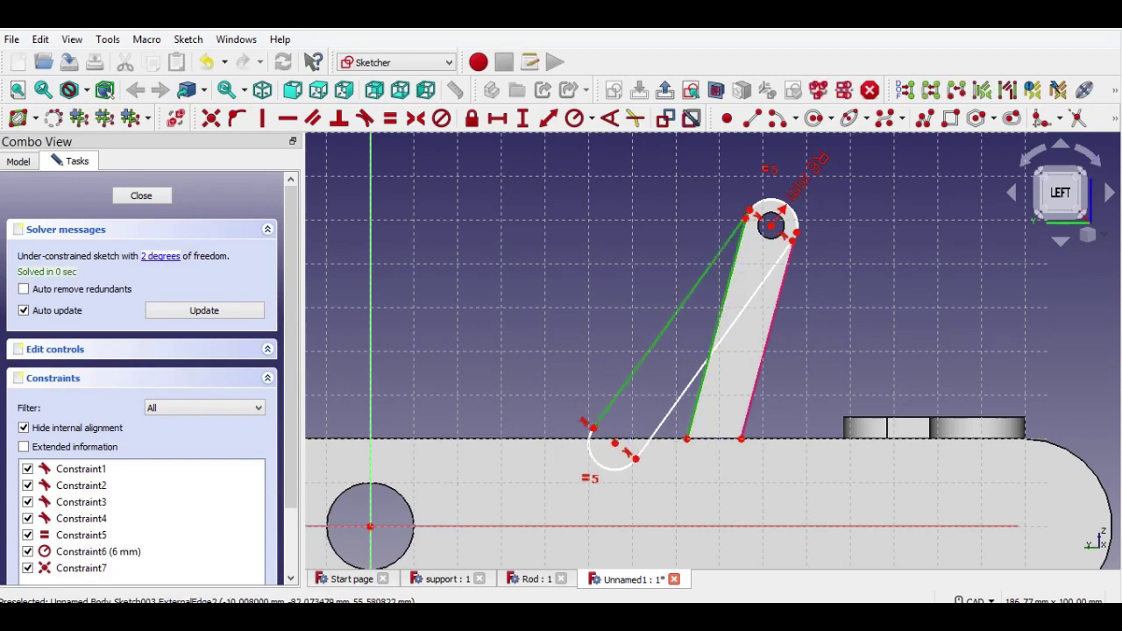
left_click(314, 119)
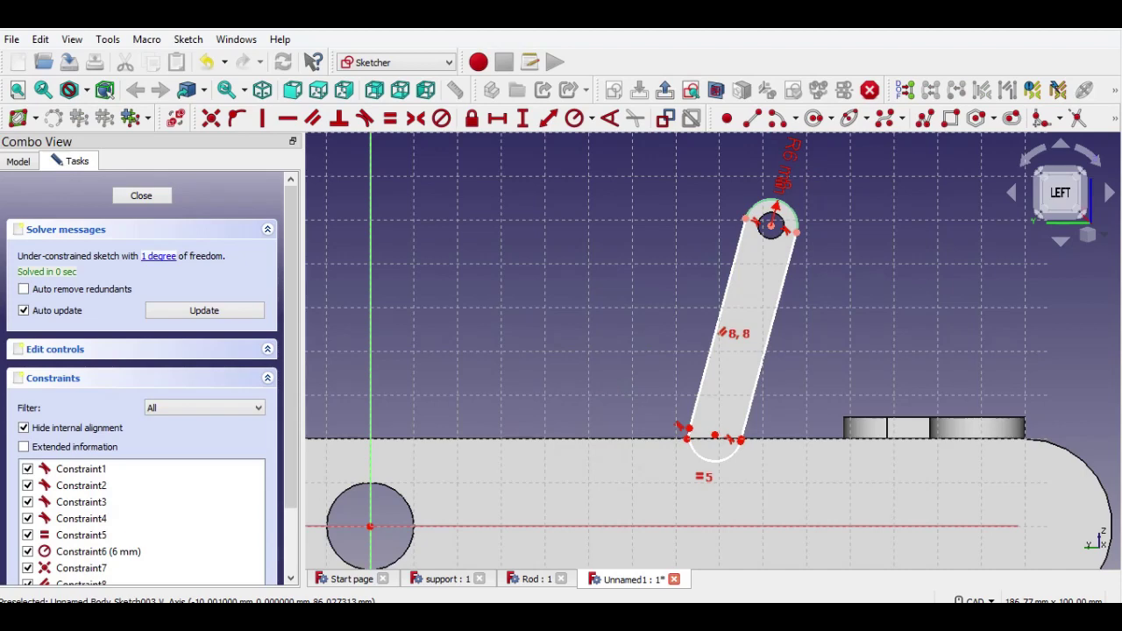
- Draw a circle centred on the slot's upper arc centre, set its radius to 3 mm, and close the sketch
scroll(795, 240, "up", 1)
mouse_move(793, 239)
middle_mouse_down()
mouse_move(774, 339)
mouse_move(712, 350)
middle_mouse_up()
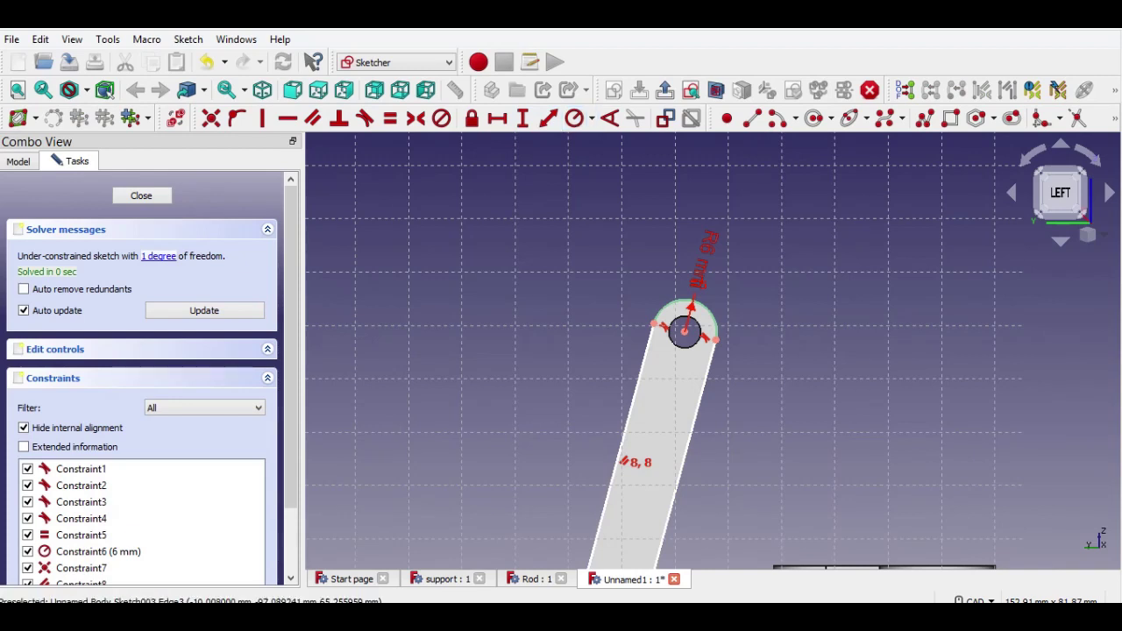
left_click(814, 118)
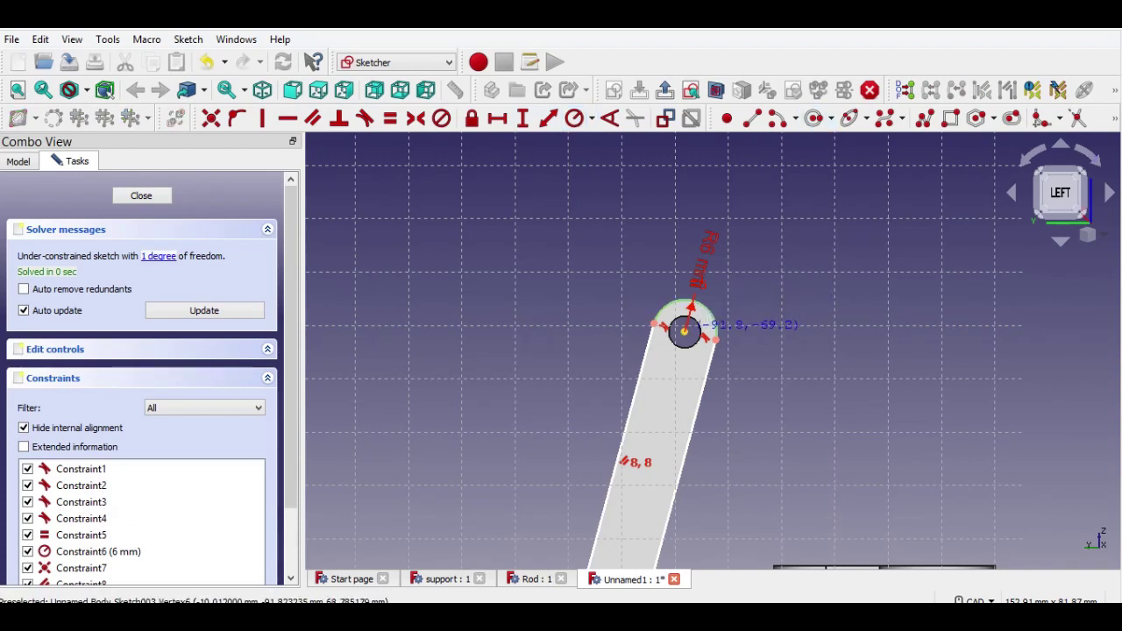
left_click(685, 330)
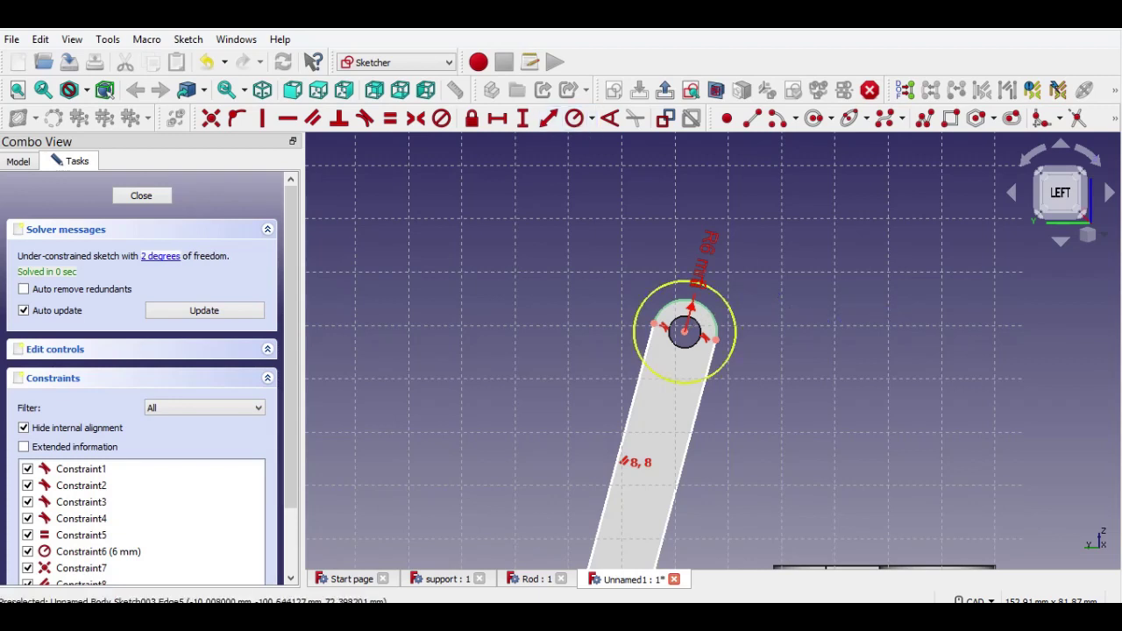
left_click(732, 312)
type("3")
key("Return")
mouse_move(732, 368)
middle_mouse_down()
mouse_move(768, 178)
mouse_move(769, 272)
middle_mouse_up()
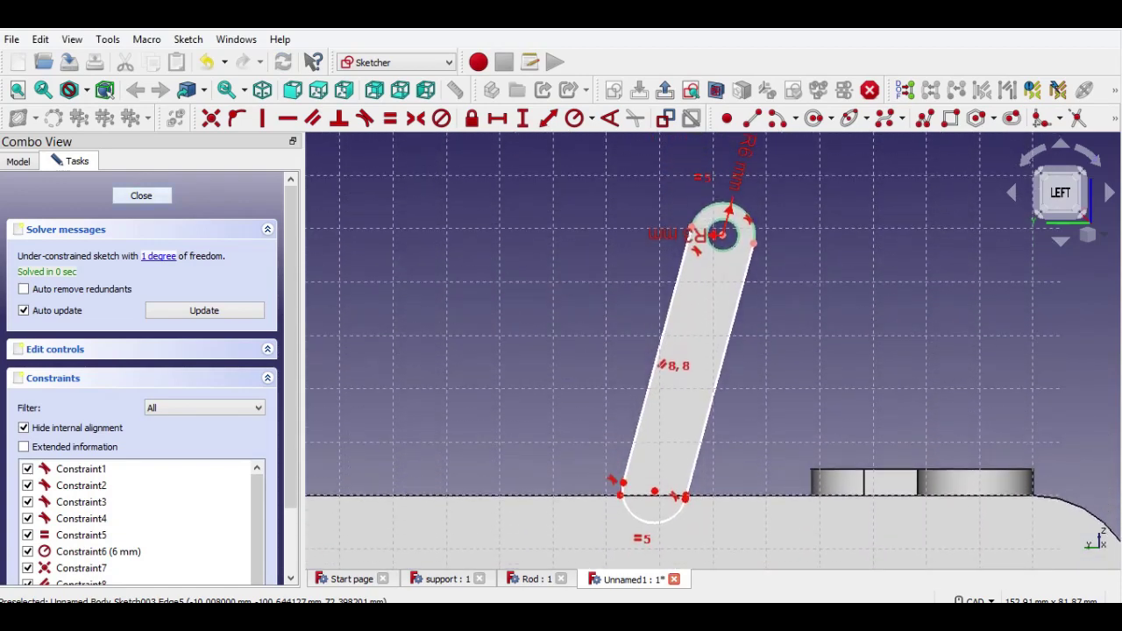
left_click(141, 196)
- Reopen the second handle's sketch and constrain the slot's long edge to a length of 65 mm
mouse_move(652, 390)
middle_mouse_down()
mouse_move(736, 372)
mouse_move(806, 416)
mouse_move(741, 368)
mouse_move(662, 379)
mouse_move(572, 304)
middle_mouse_up()
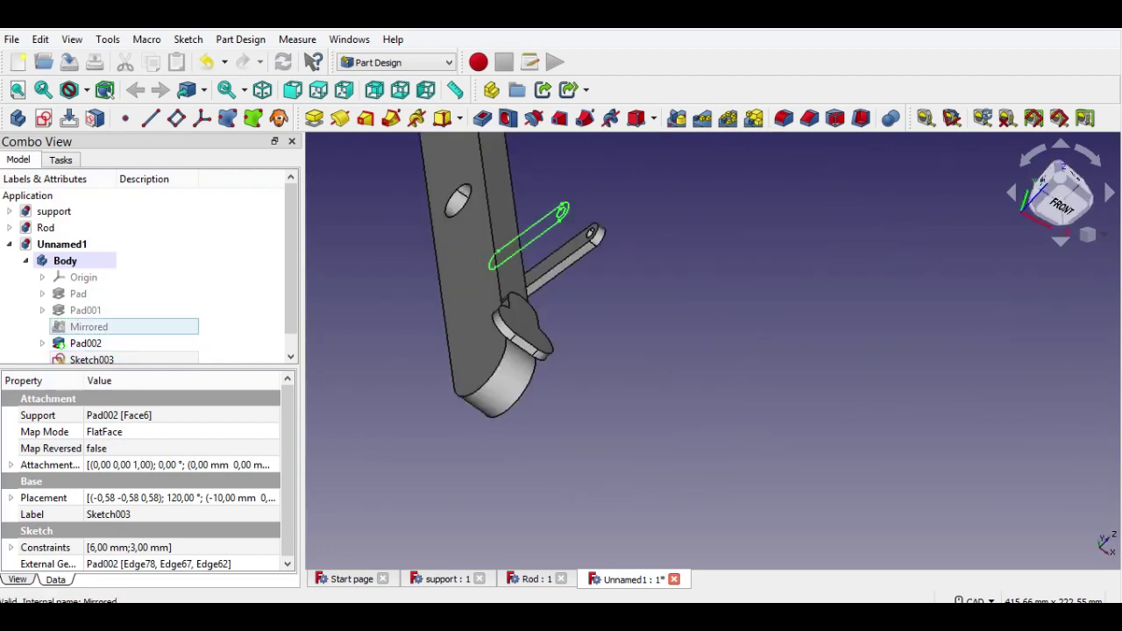
scroll(144, 327, "down", 1)
left_click(145, 345)
double_click(91, 345)
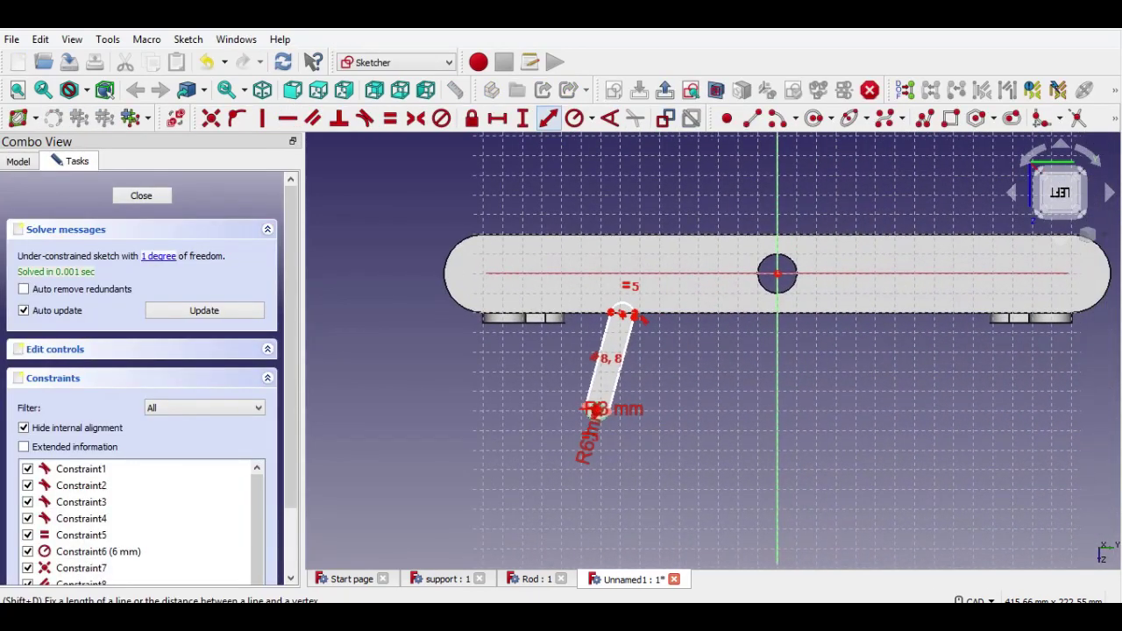
left_click(616, 362)
key("k")
key("d")
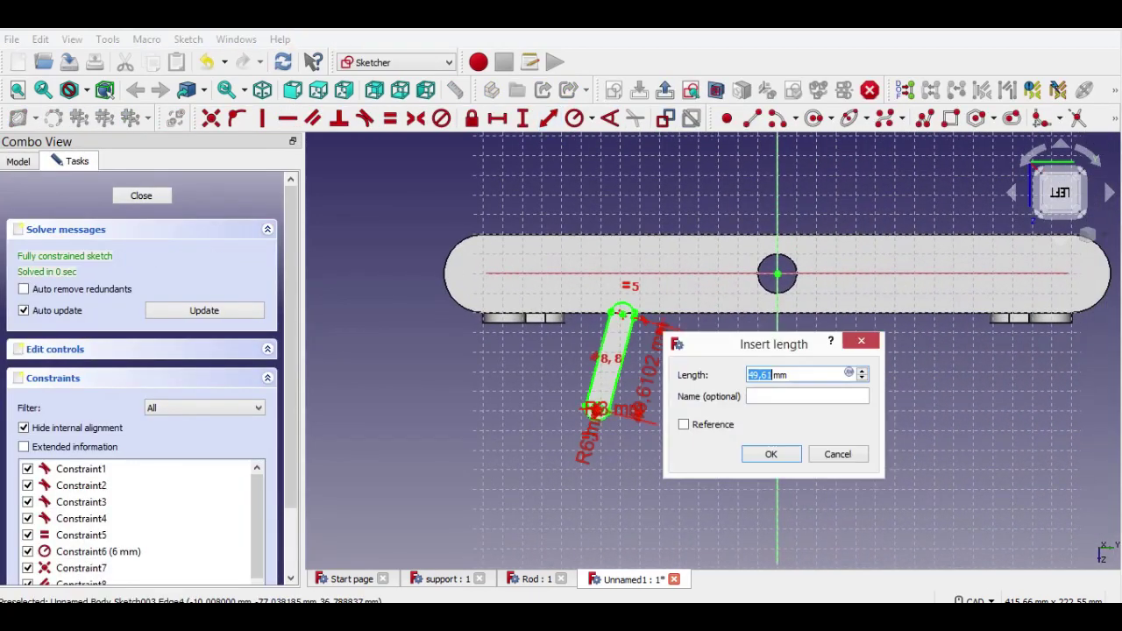
type("65")
key("Return")
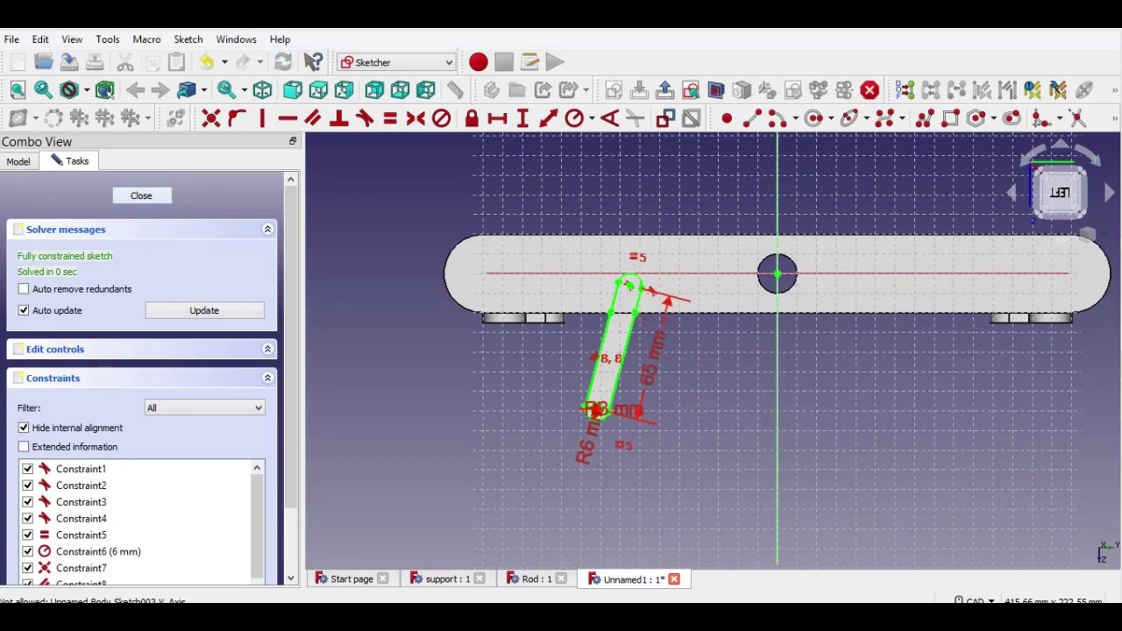
key("Escape")
- Pad the second handle sketch by 5 mm
middle_click_drag(613, 350, 669, 464)
middle_click_drag(429, 464, 552, 396)
middle_click_drag(561, 316, 697, 339)
left_click(314, 118)
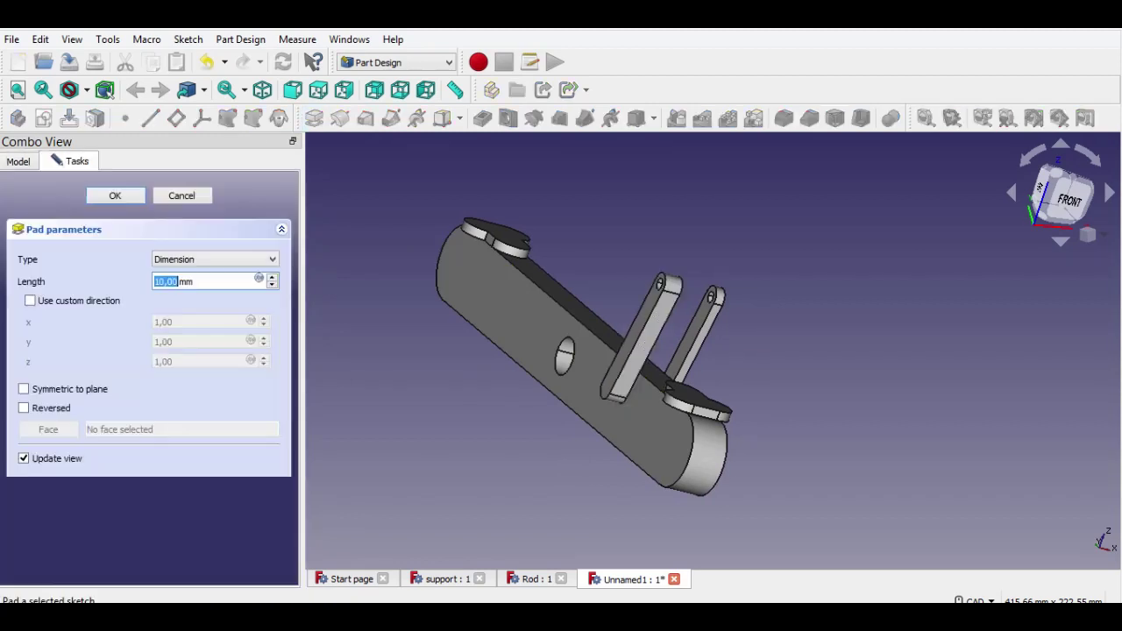
type("5")
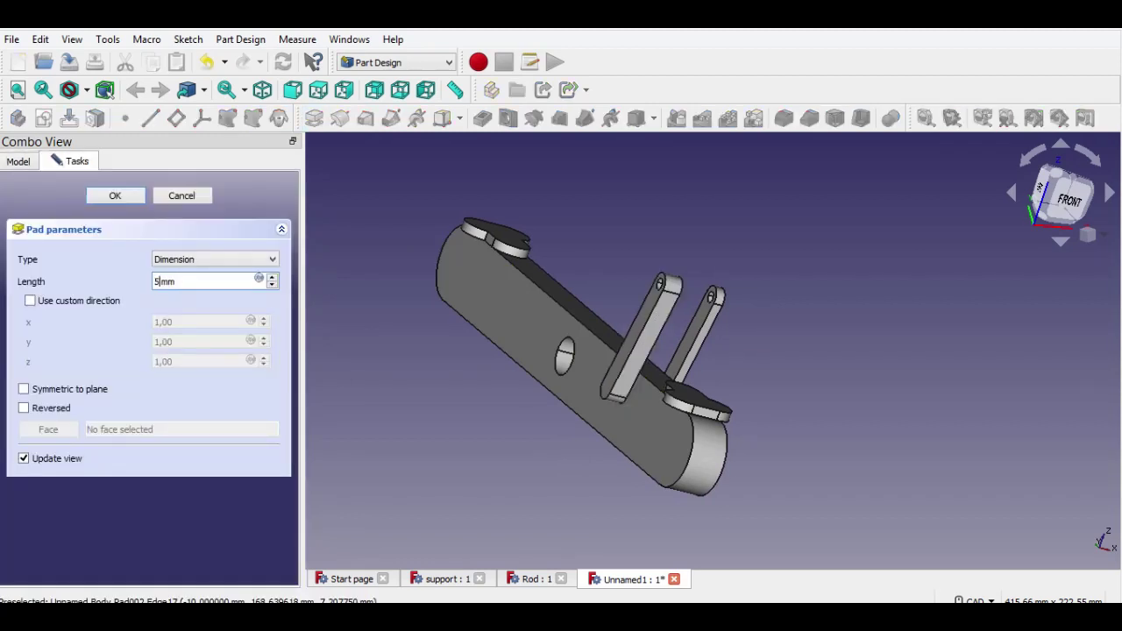
key("Return")
middle_click_drag(633, 368, 473, 394)
middle_click_drag(918, 399, 701, 339)
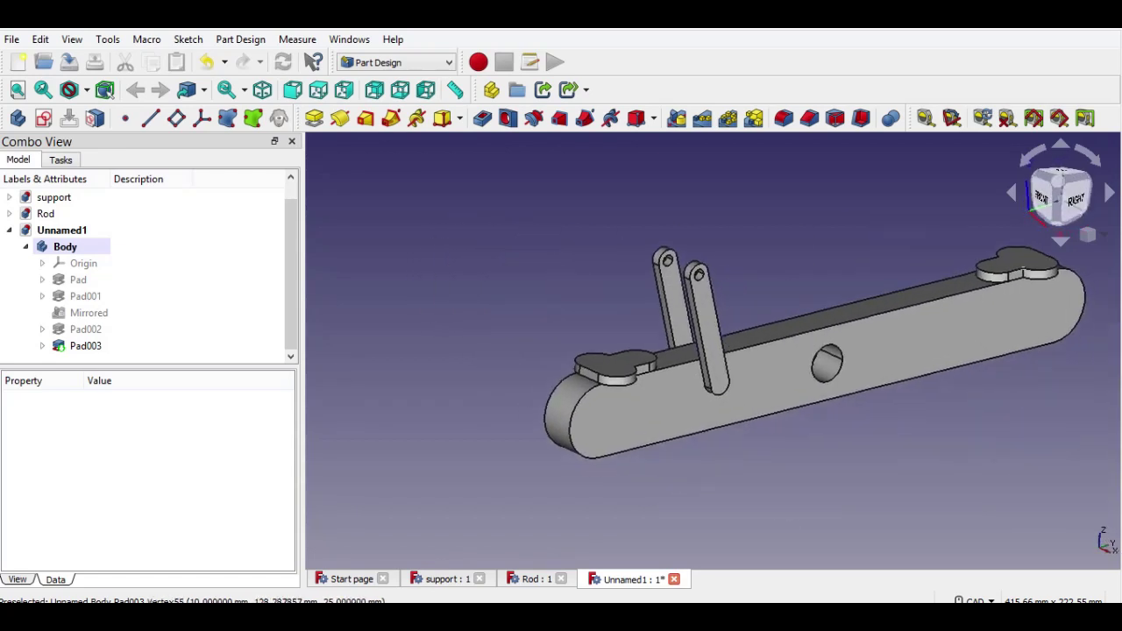
- Mirror the first handle, Pad002, to the board's other end about the vertical sketch axis
left_click(1089, 234)
left_click(1065, 273)
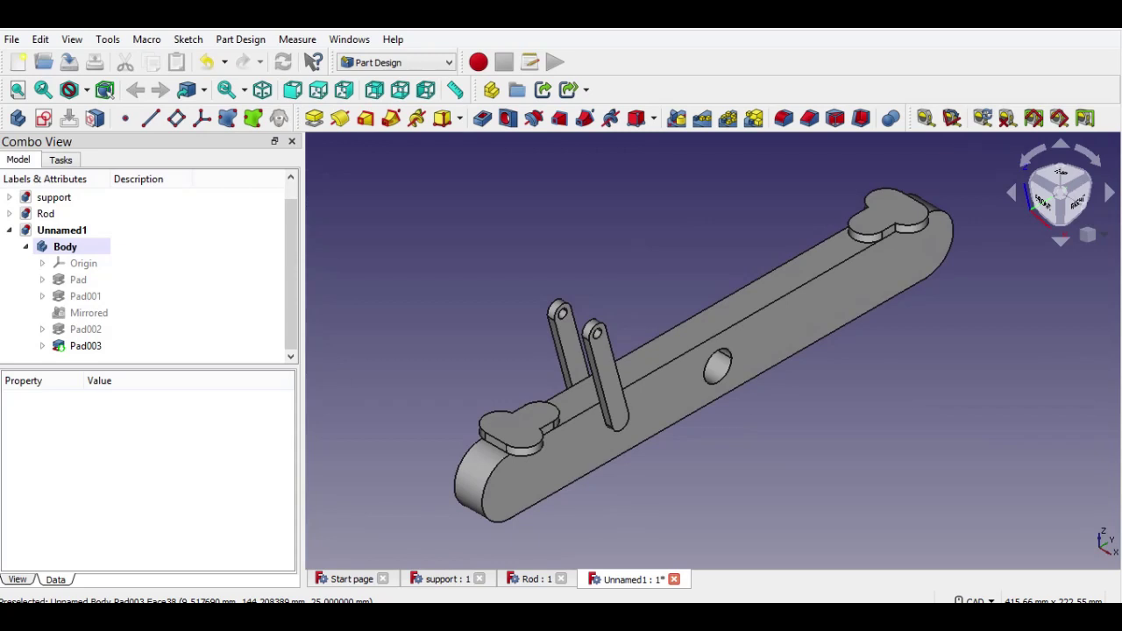
left_click(676, 118)
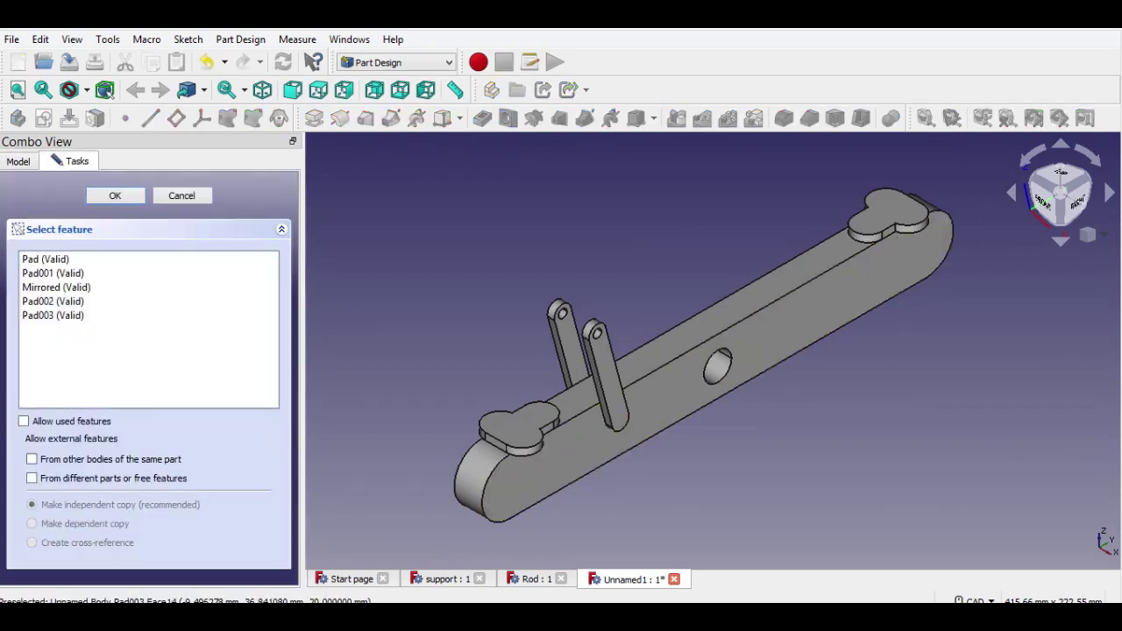
left_click(63, 302)
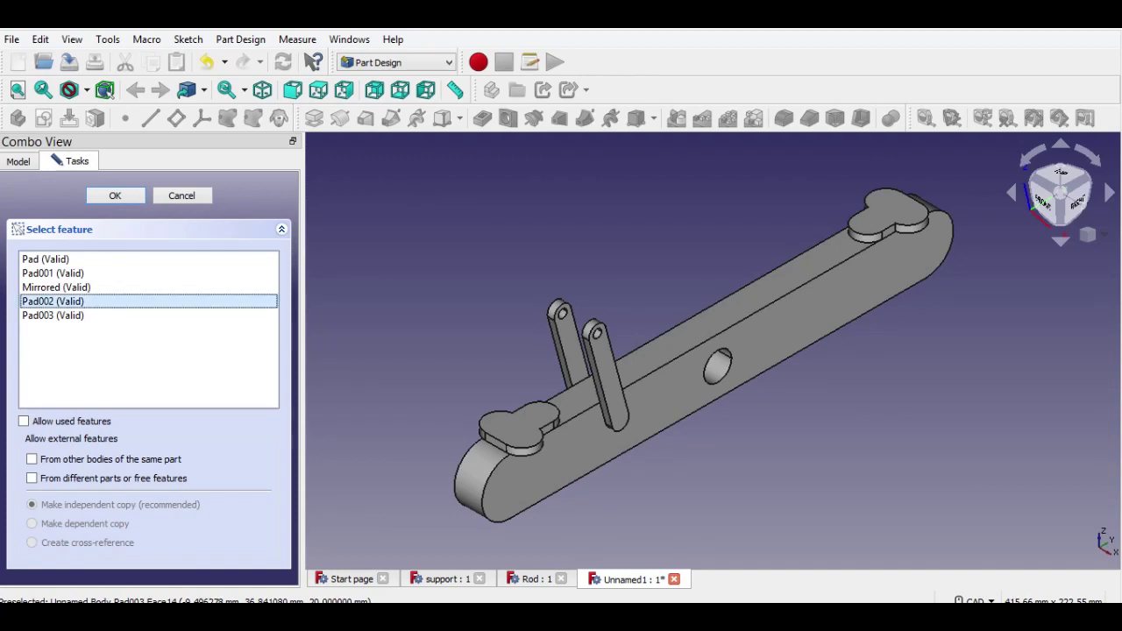
left_click(115, 195)
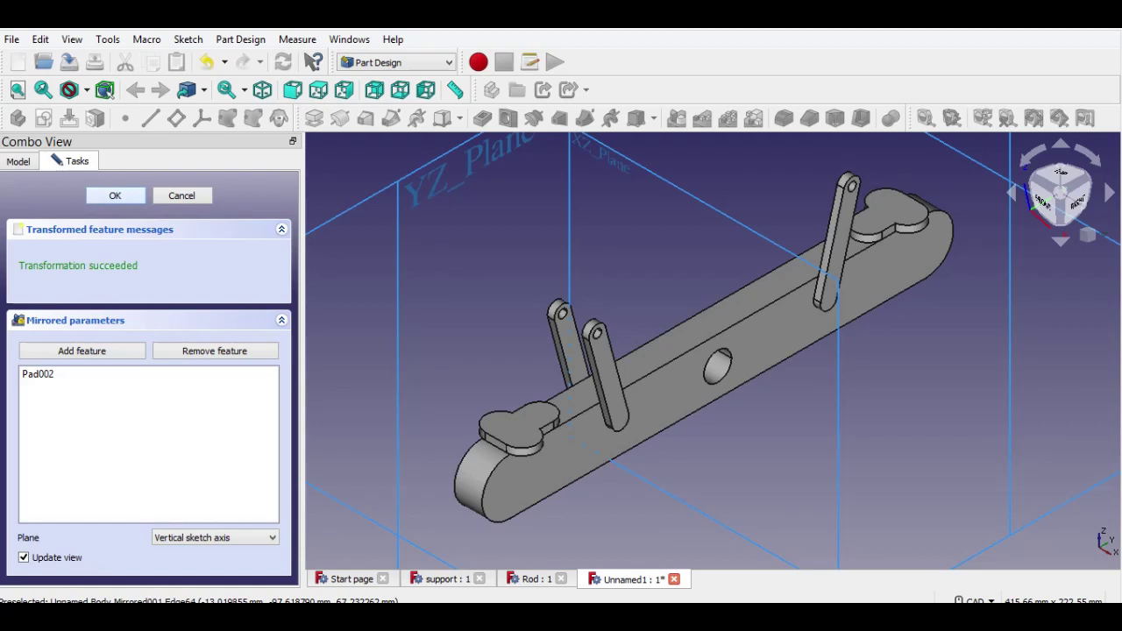
key("Return")
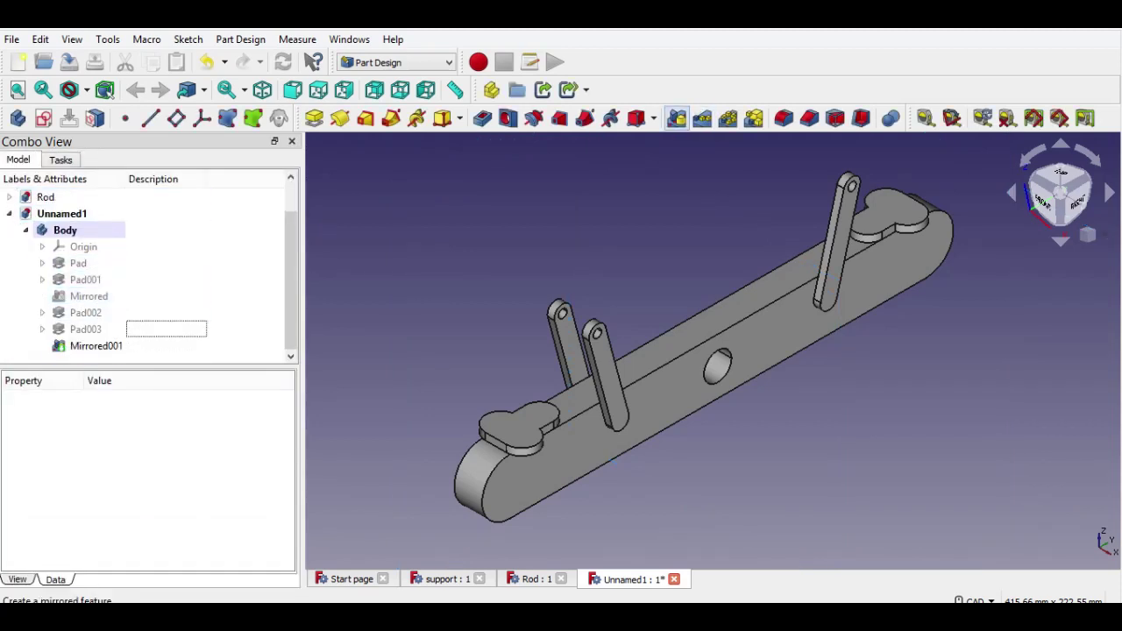
- Mirror the second handle, Pad003, to the board's other end about the vertical sketch axis
left_click(676, 117)
left_click(53, 315)
left_click(116, 195)
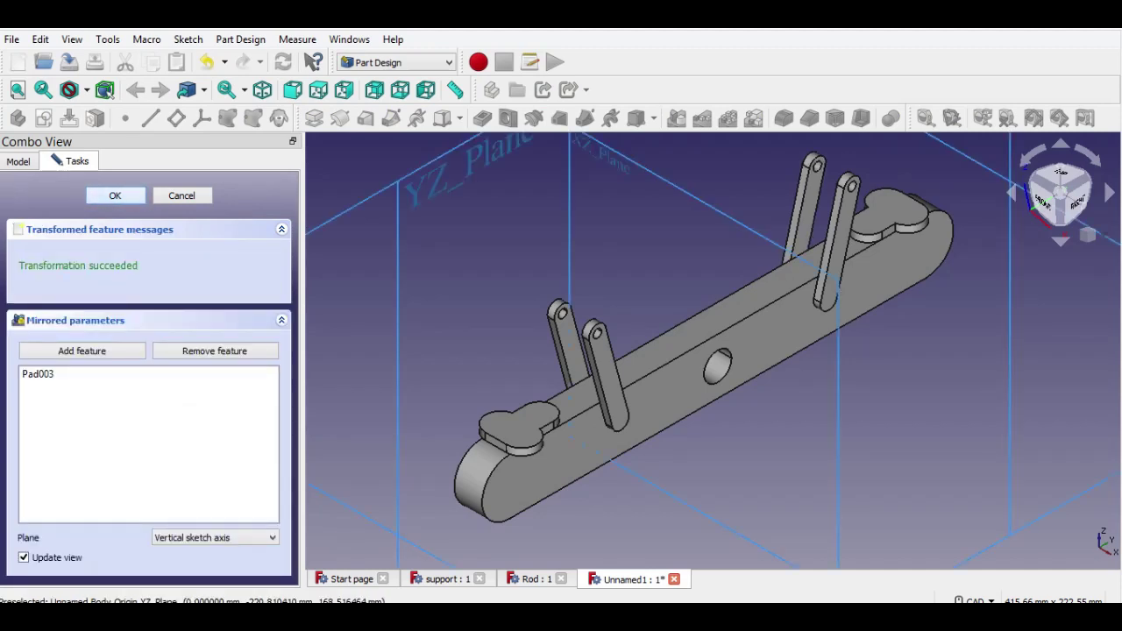
left_click(116, 195)
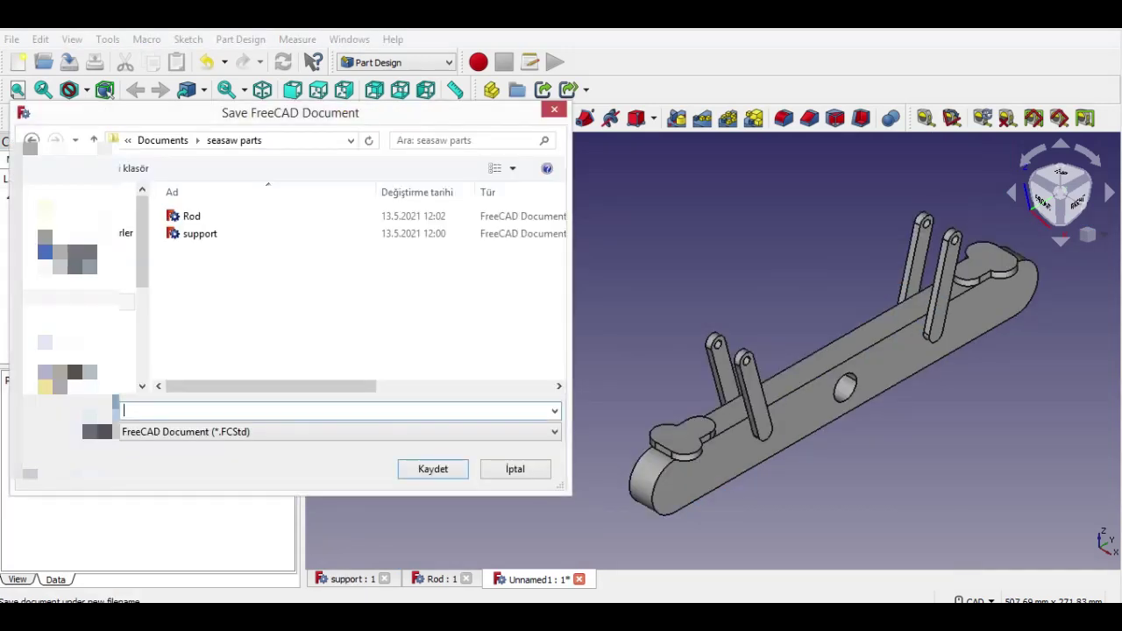
- Save the document as board in the seasaw parts folder and relabel its body Board B
type("board")
key("Return")
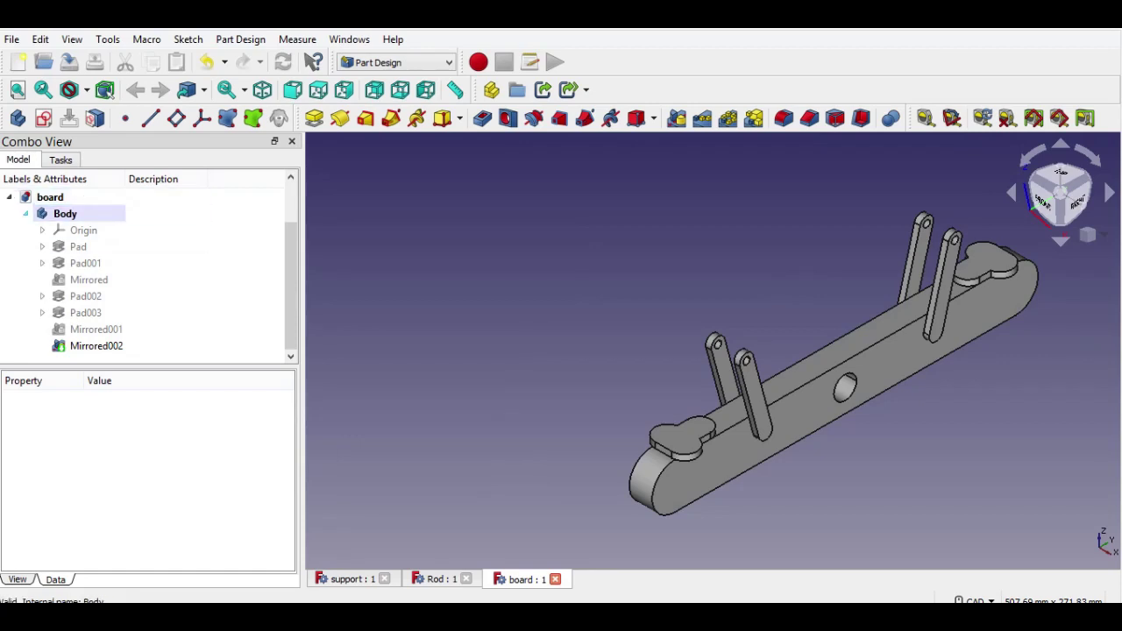
left_click(25, 213)
left_click(98, 261)
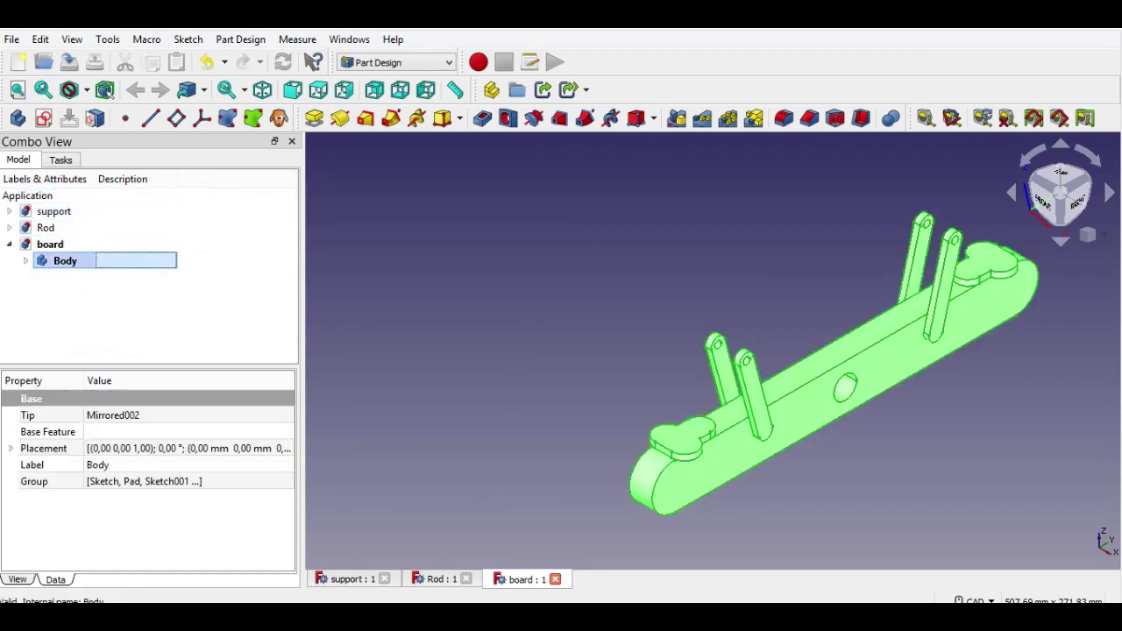
left_click(127, 465)
type("Board B")
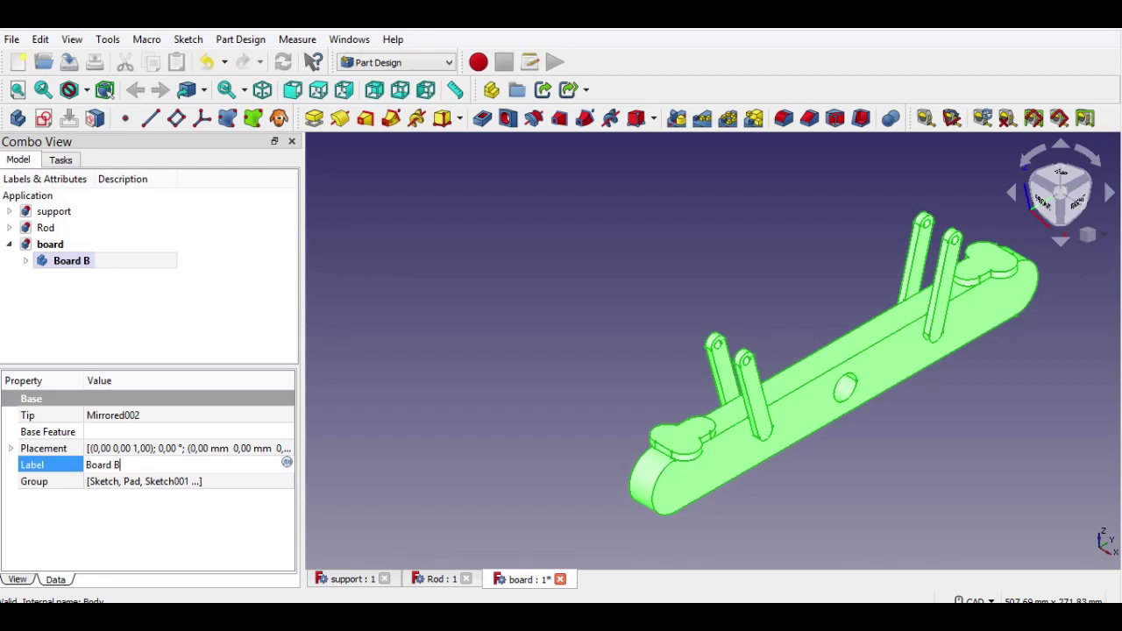
left_click(491, 350)
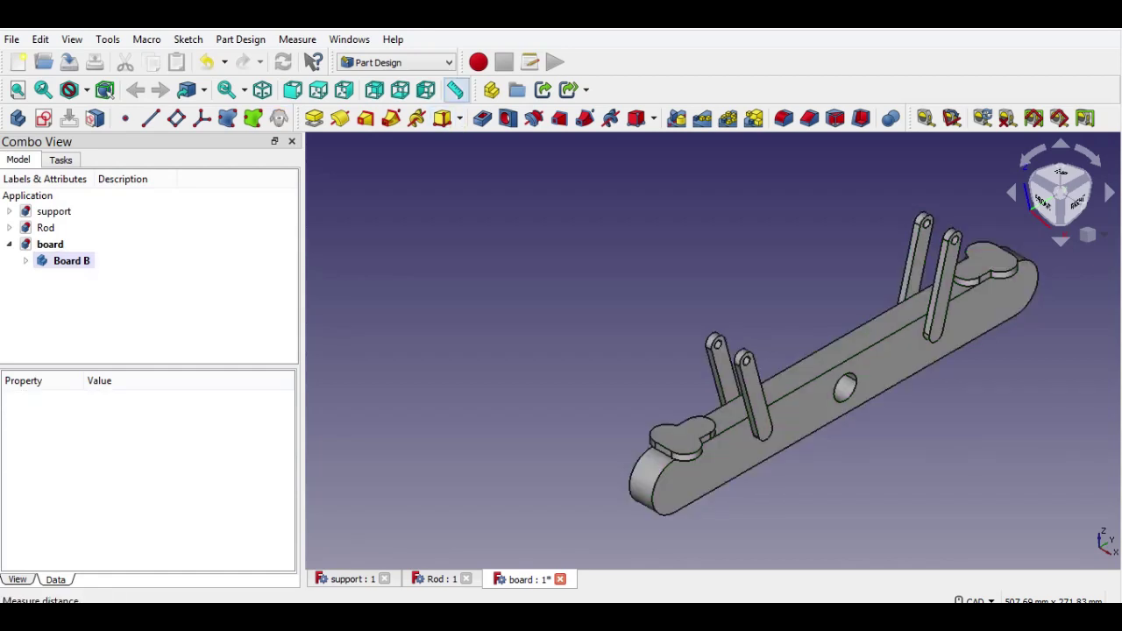
- Create a new part container in the board document and label it Board
left_click(491, 90)
left_click(63, 276)
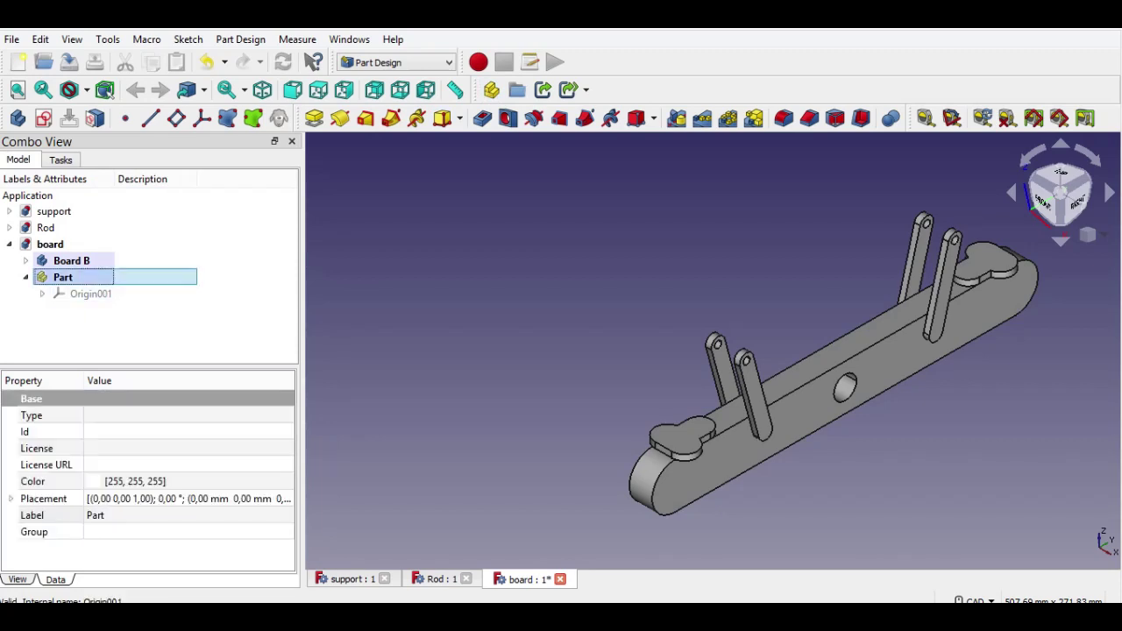
left_click(95, 515)
type("Board")
key("Return")
left_click(105, 328)
- Move the Board B body into the Board part container and save the board document
left_click(72, 262)
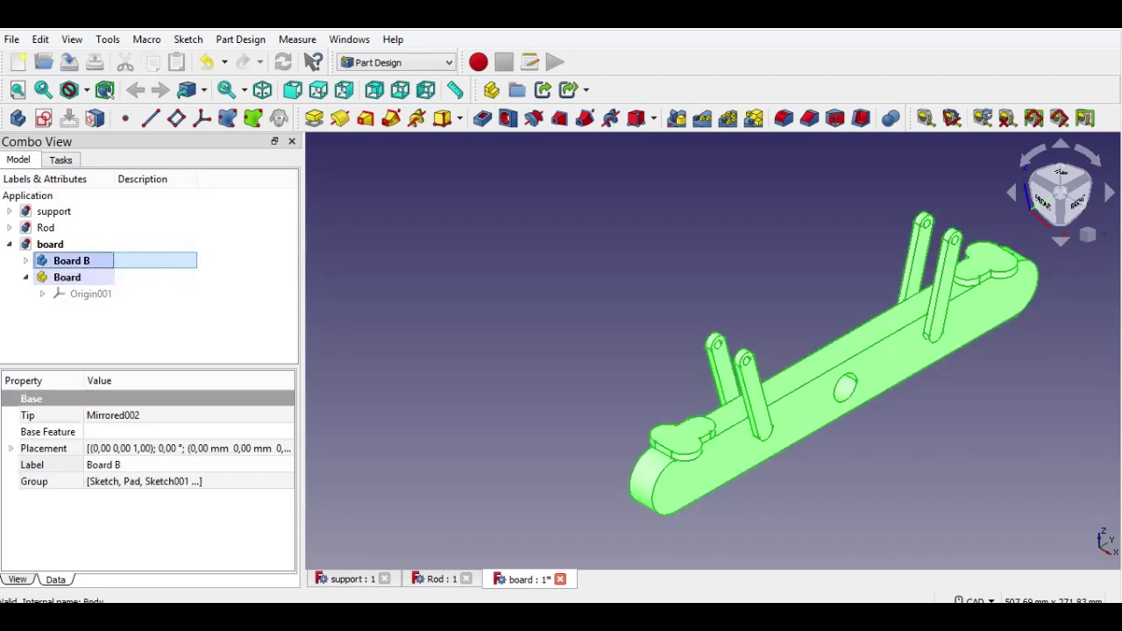
left_click(67, 277, "ctrl")
left_click_drag(72, 261, 67, 277)
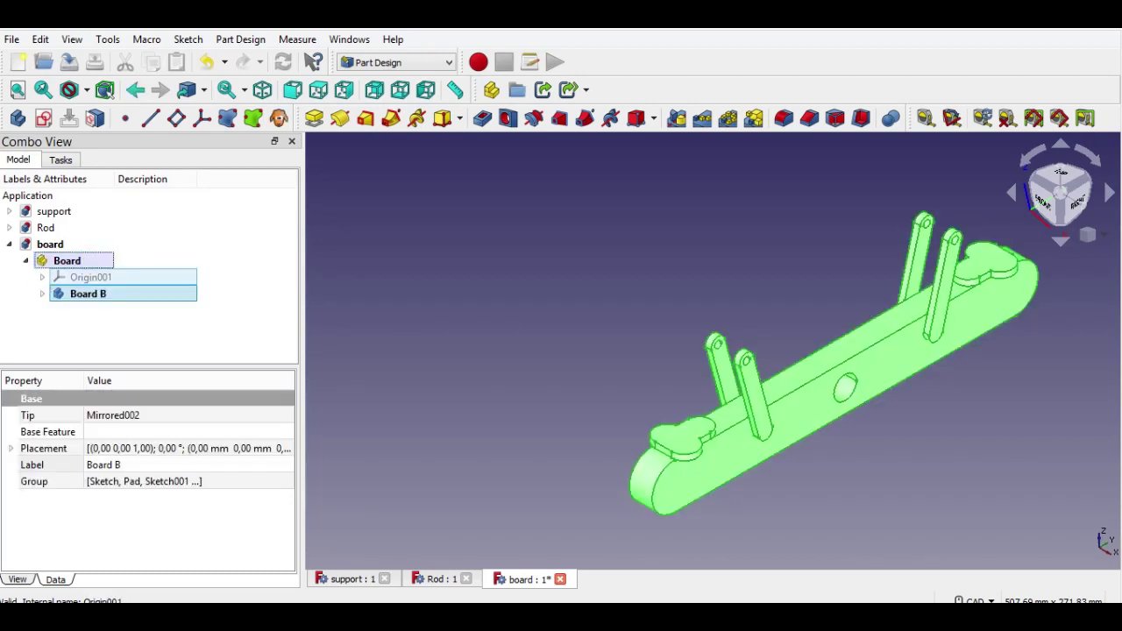
left_click(26, 262)
left_click(69, 61)
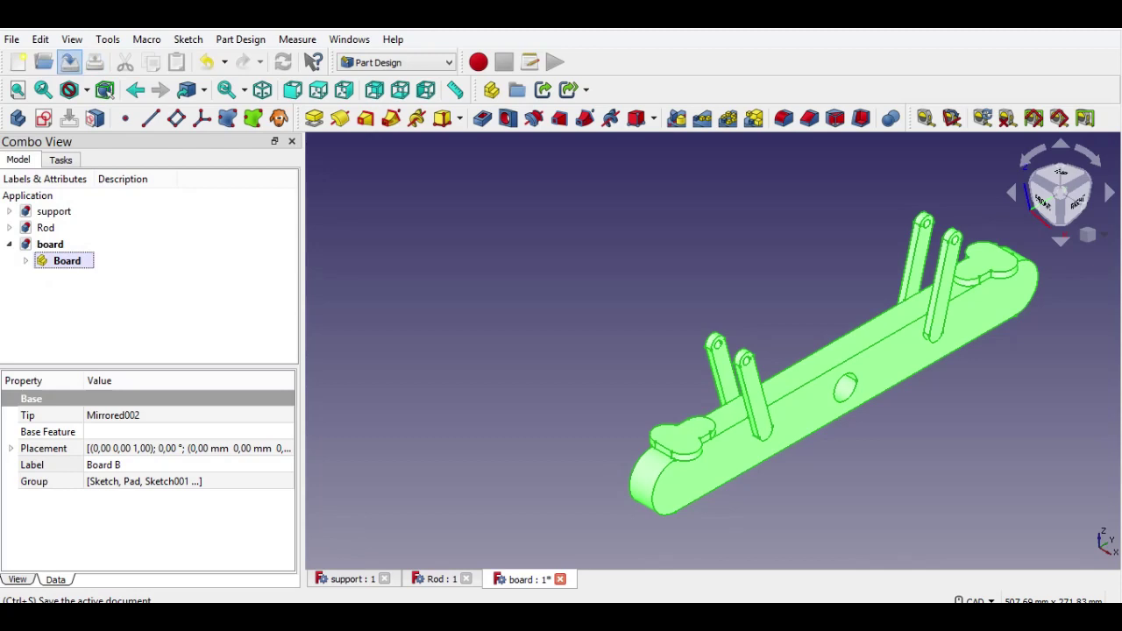